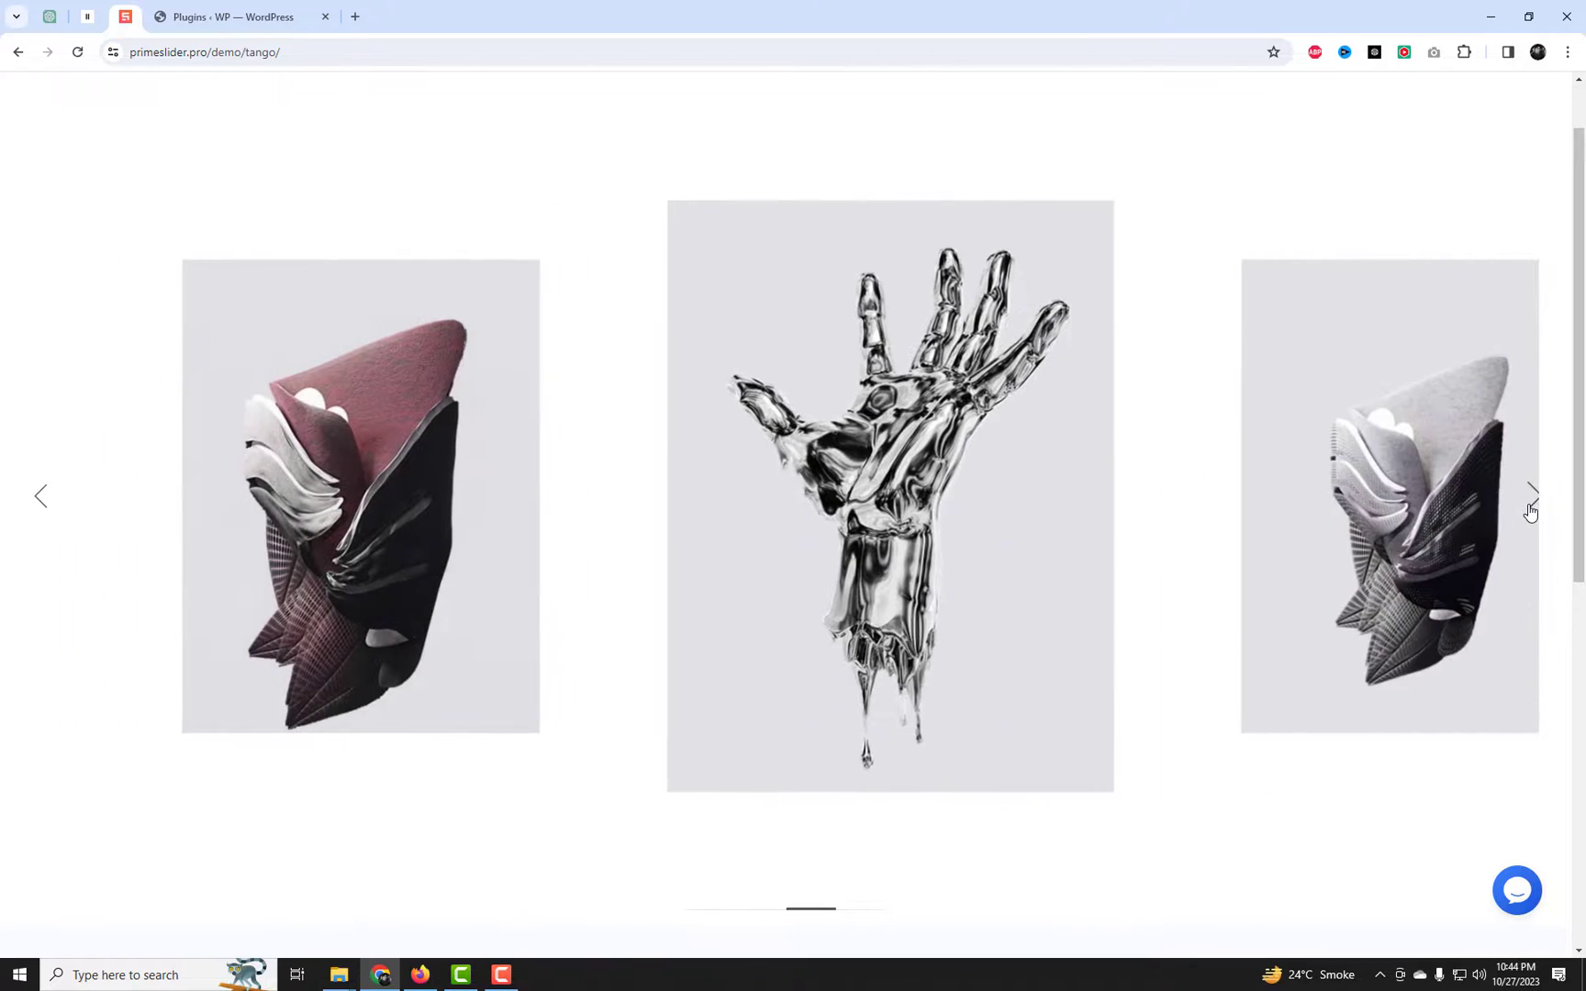
Browse the Tango slider demo's slides in both directions to examine its carousel effect.
click(1529, 500)
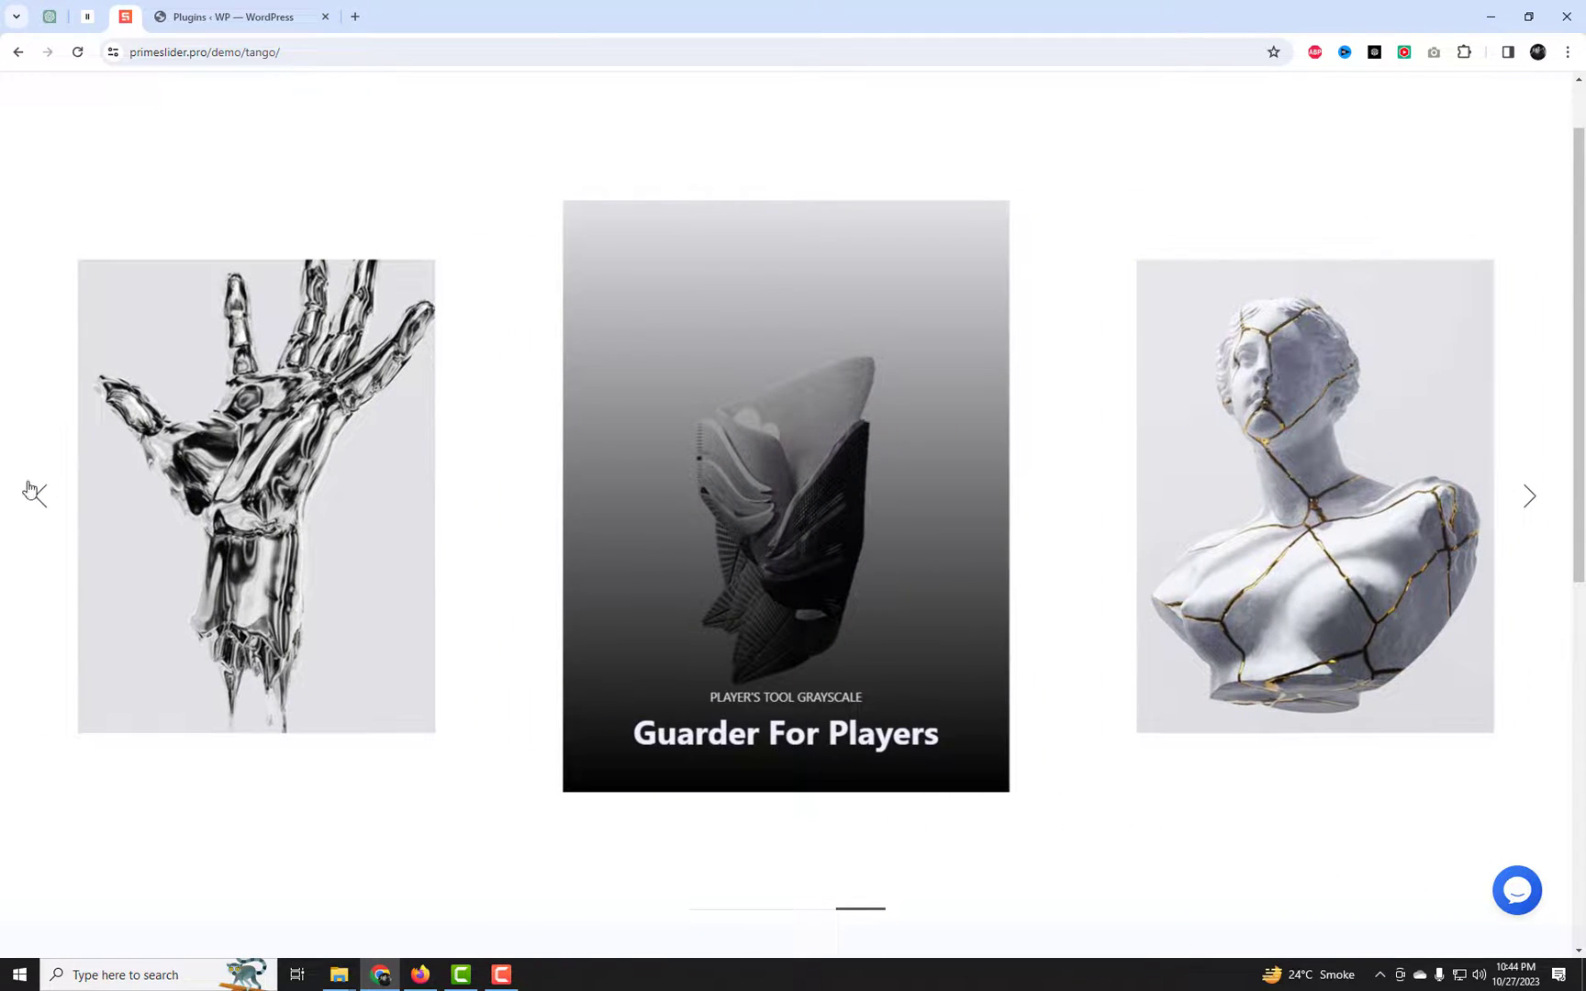
click(42, 512)
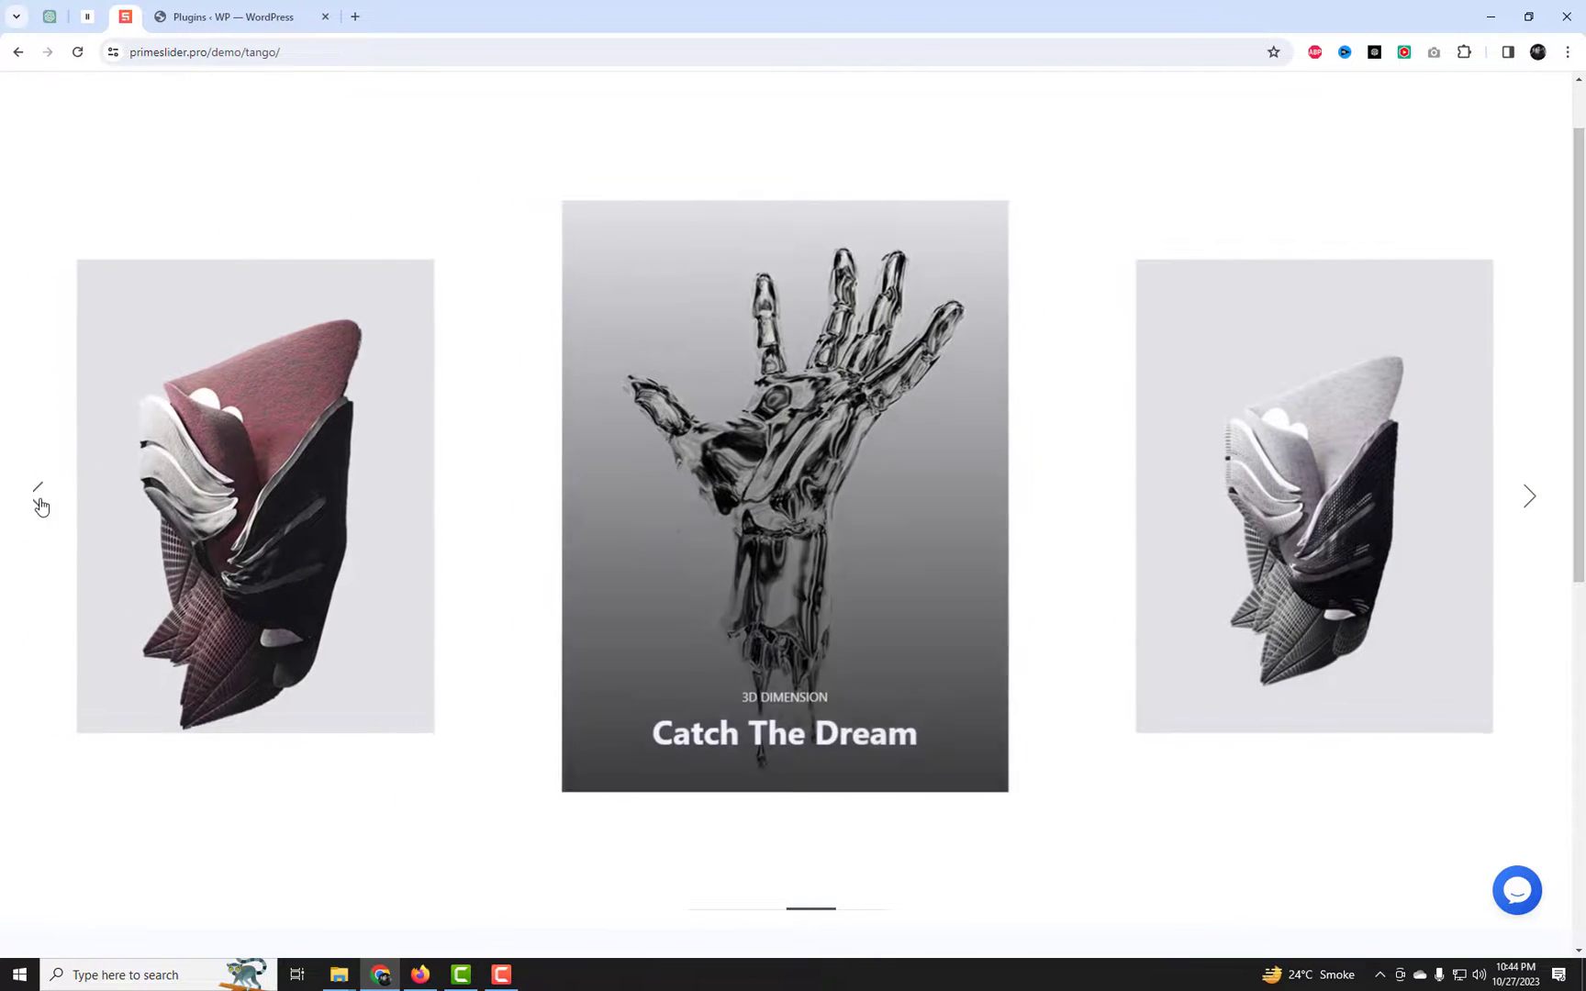
click(41, 506)
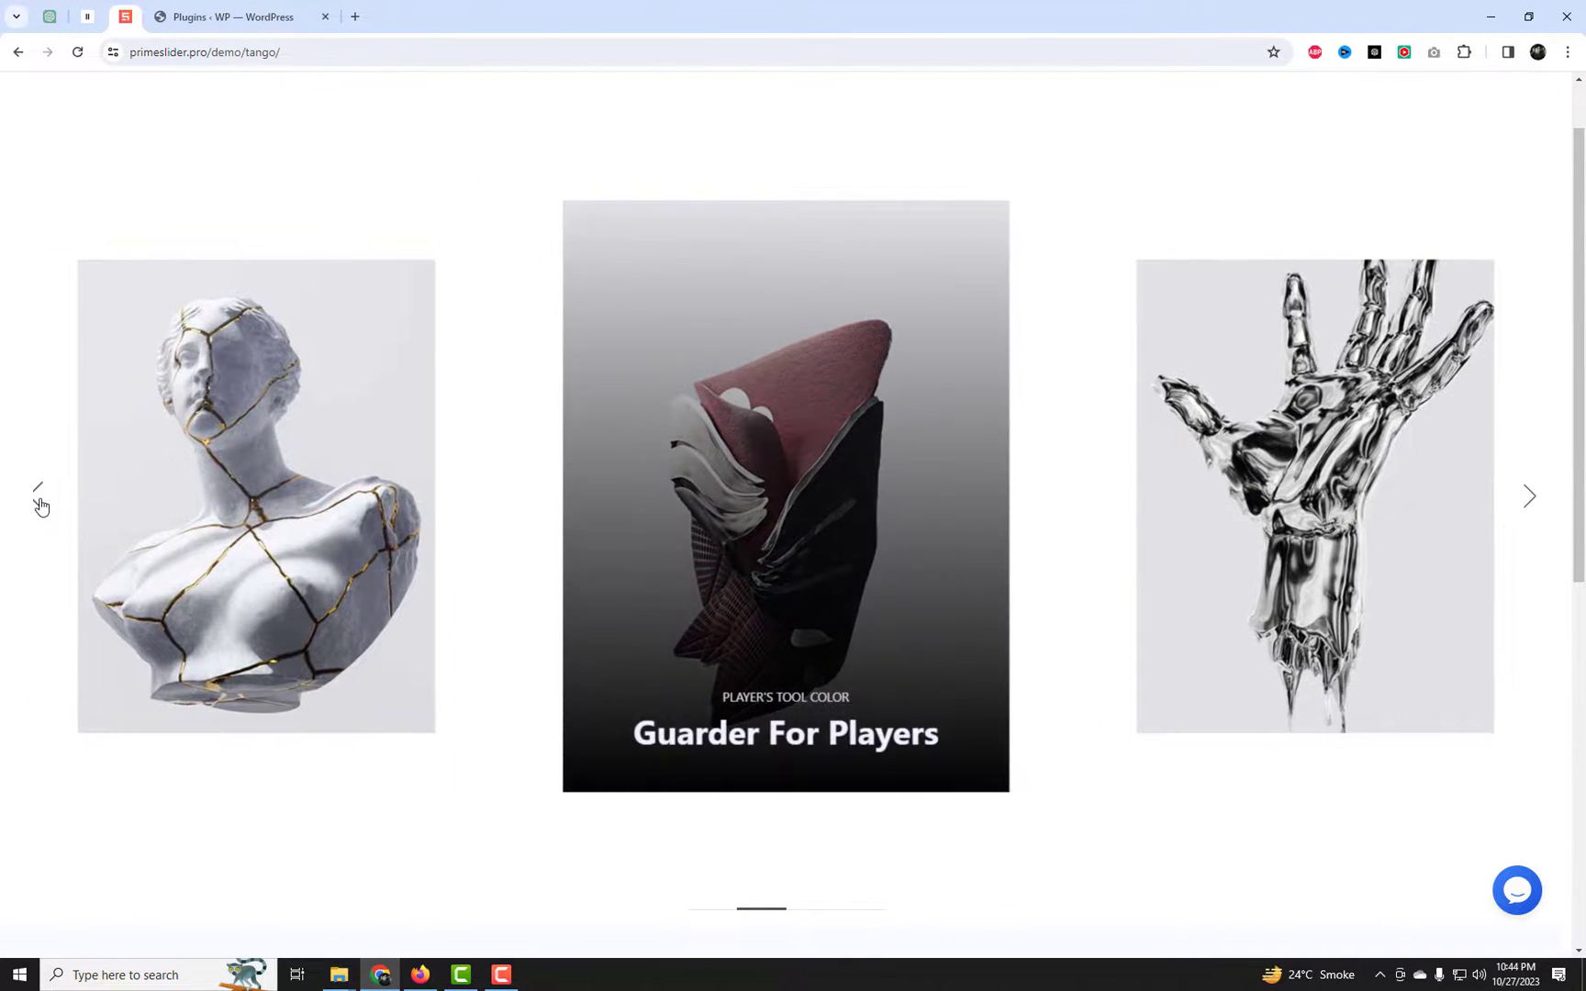
click(41, 506)
click(40, 505)
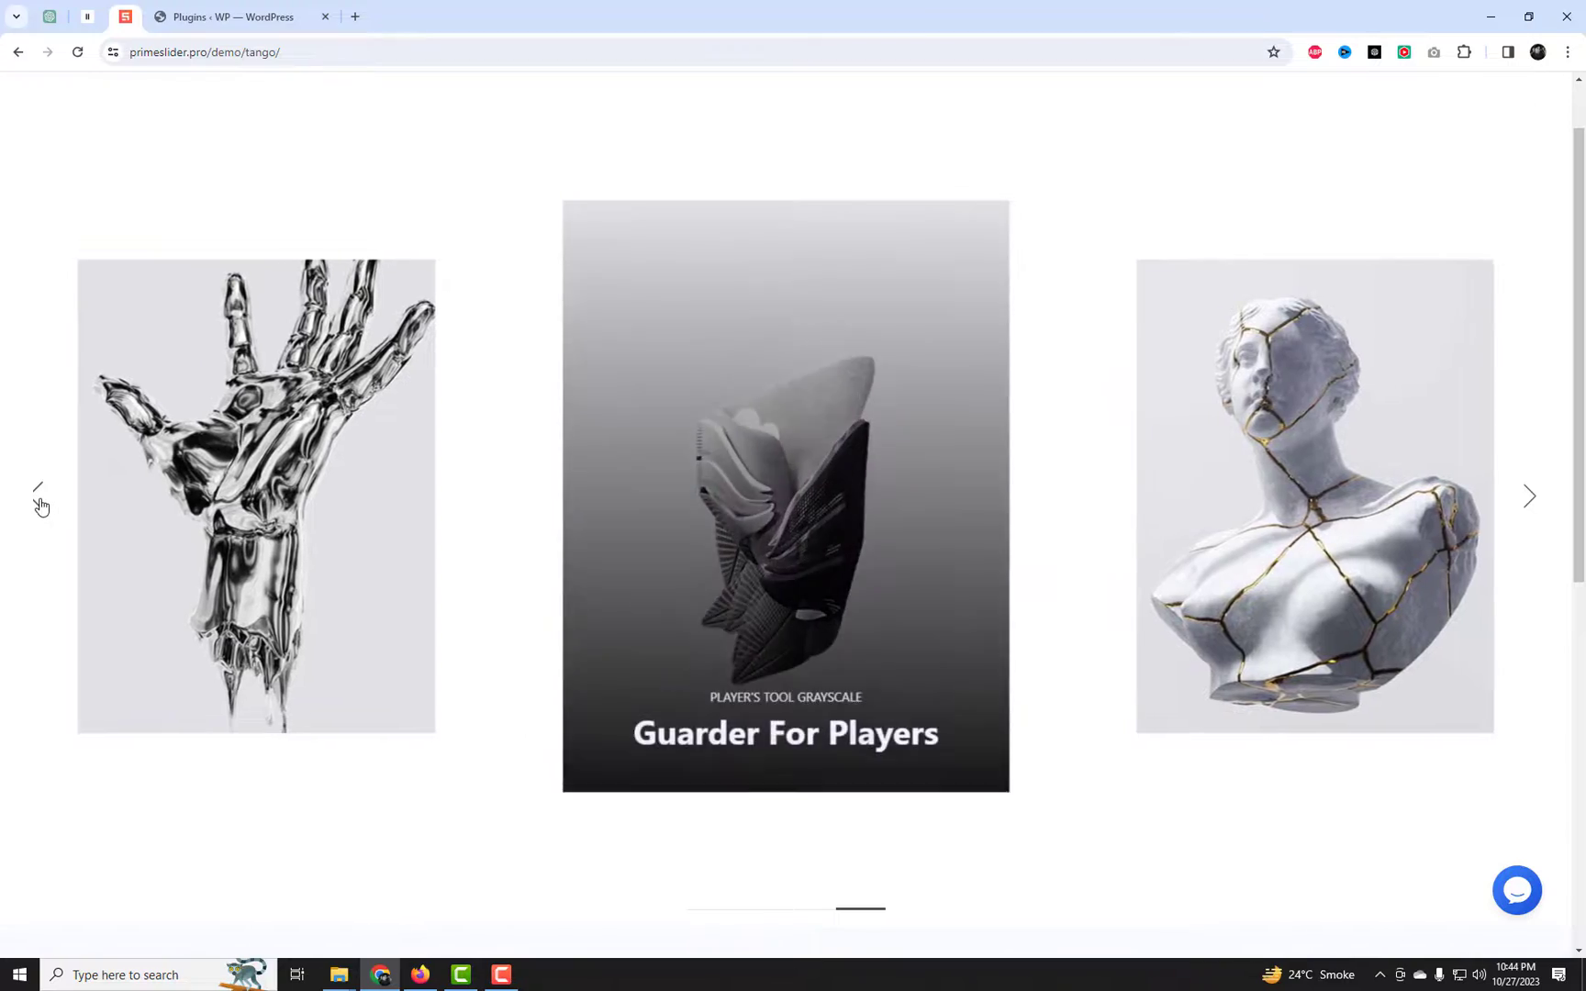
click(40, 505)
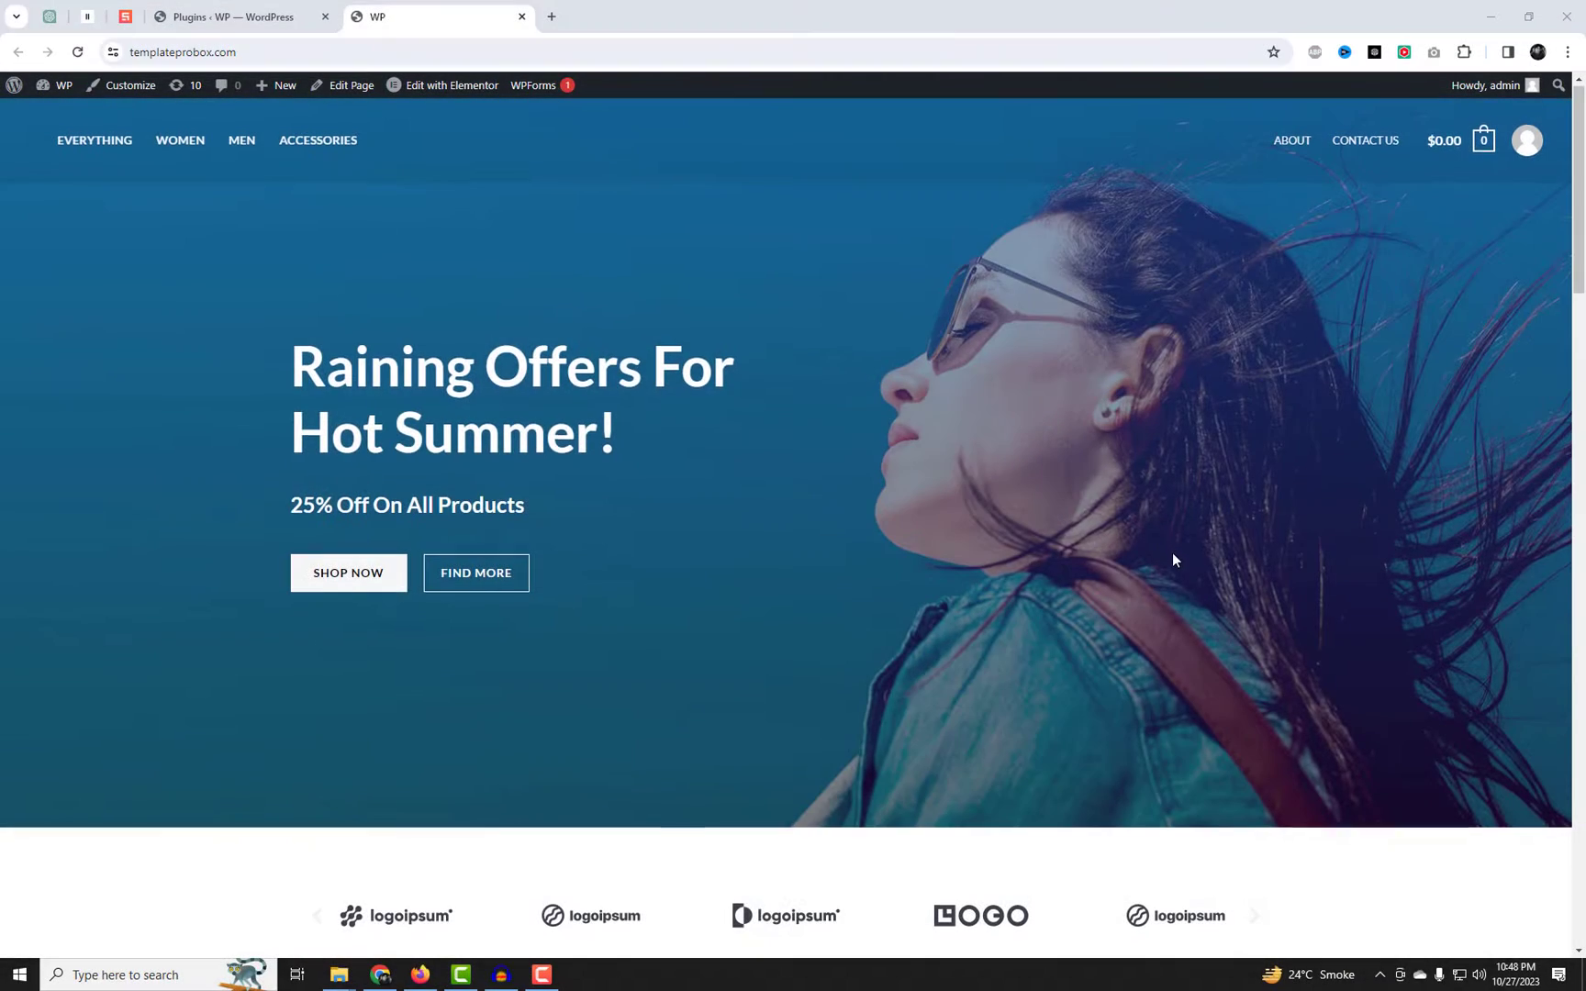
Look over the store homepage from the hero banner down to the Special Edition offer.
scroll(1176, 556, down, 8)
scroll(1189, 702, down, 15)
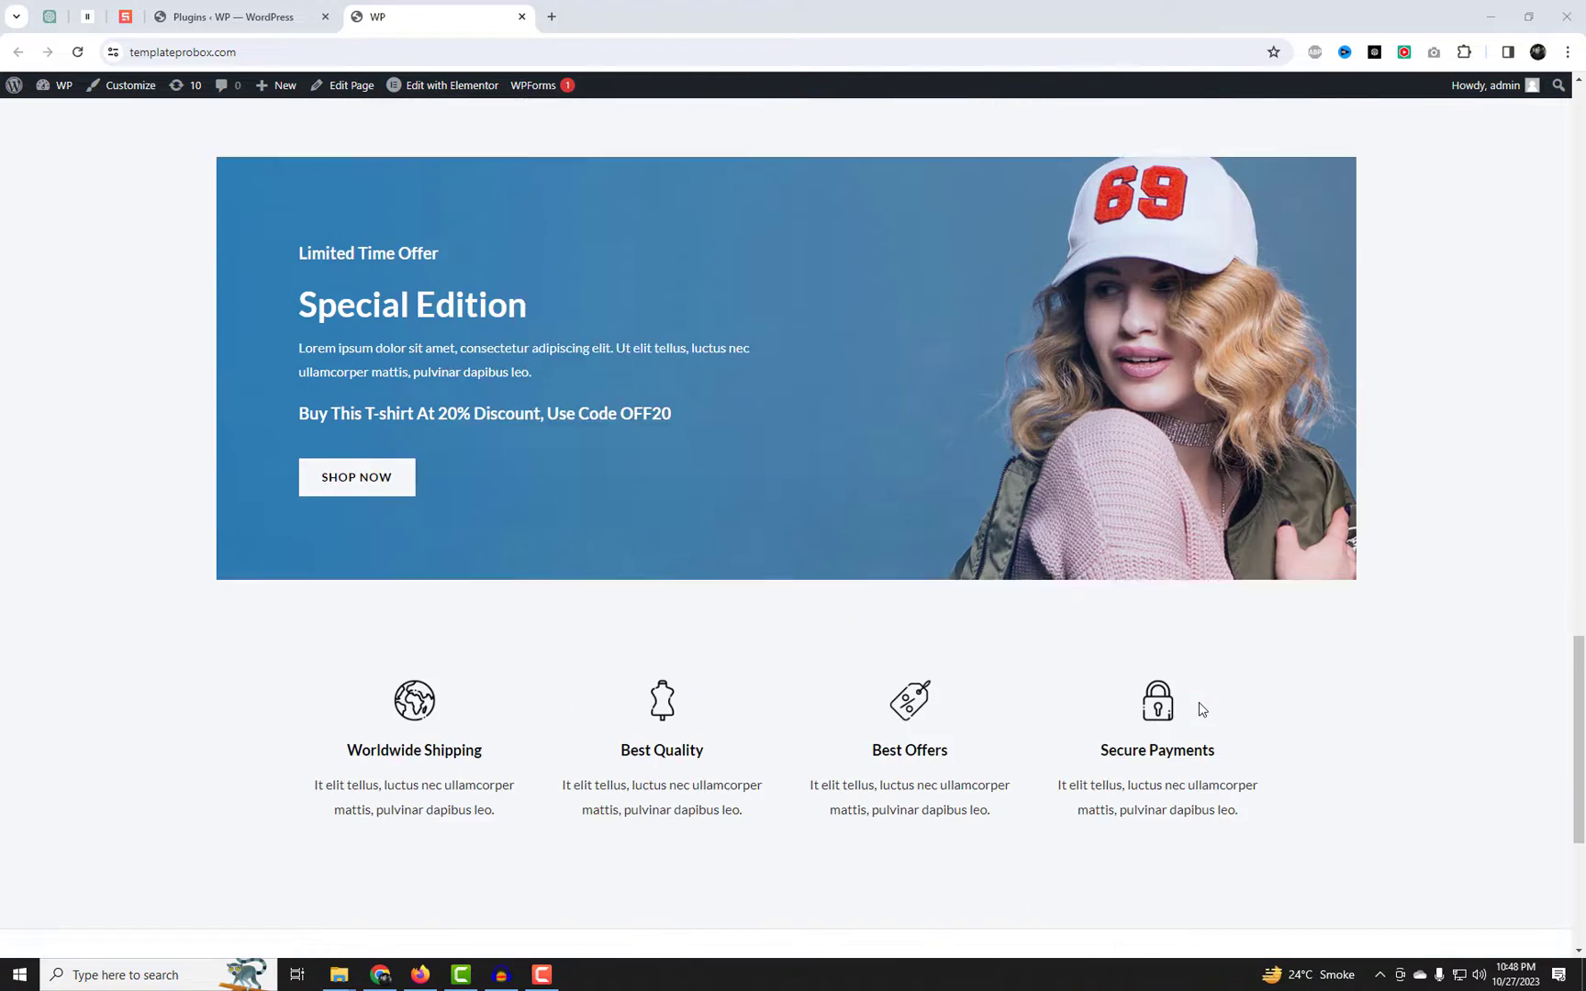
scroll(478, 160, up, 2)
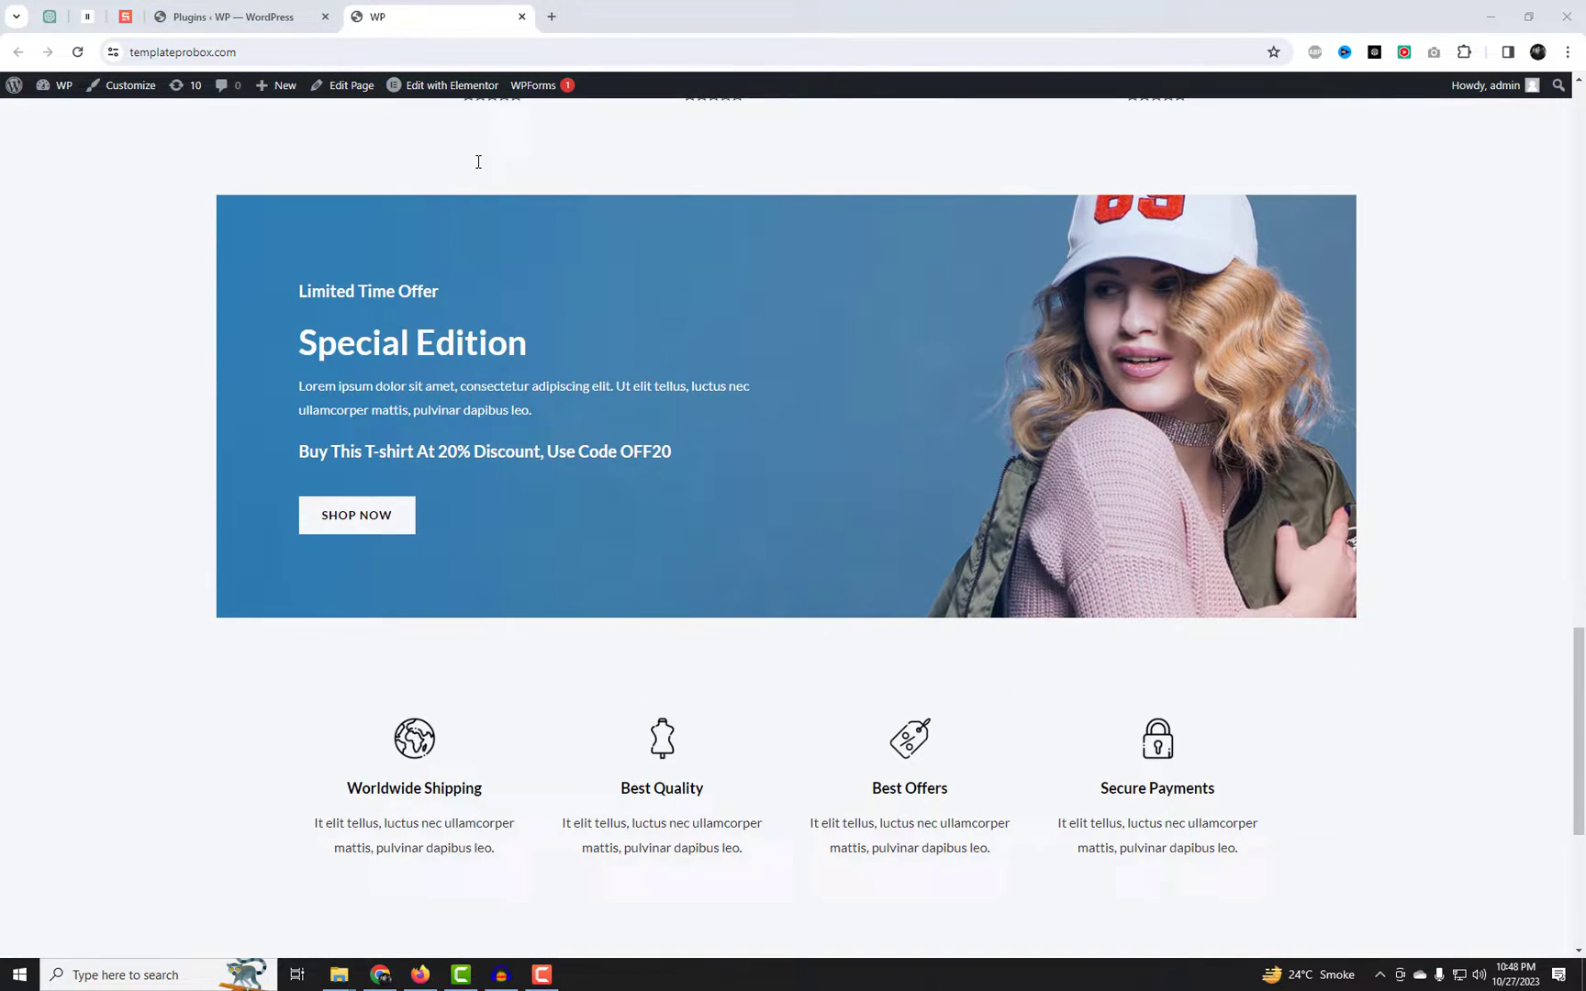
Find the Prime Slider – Addons For Elementor plugin in the WordPress plugin directory, install it and activate it.
click(237, 11)
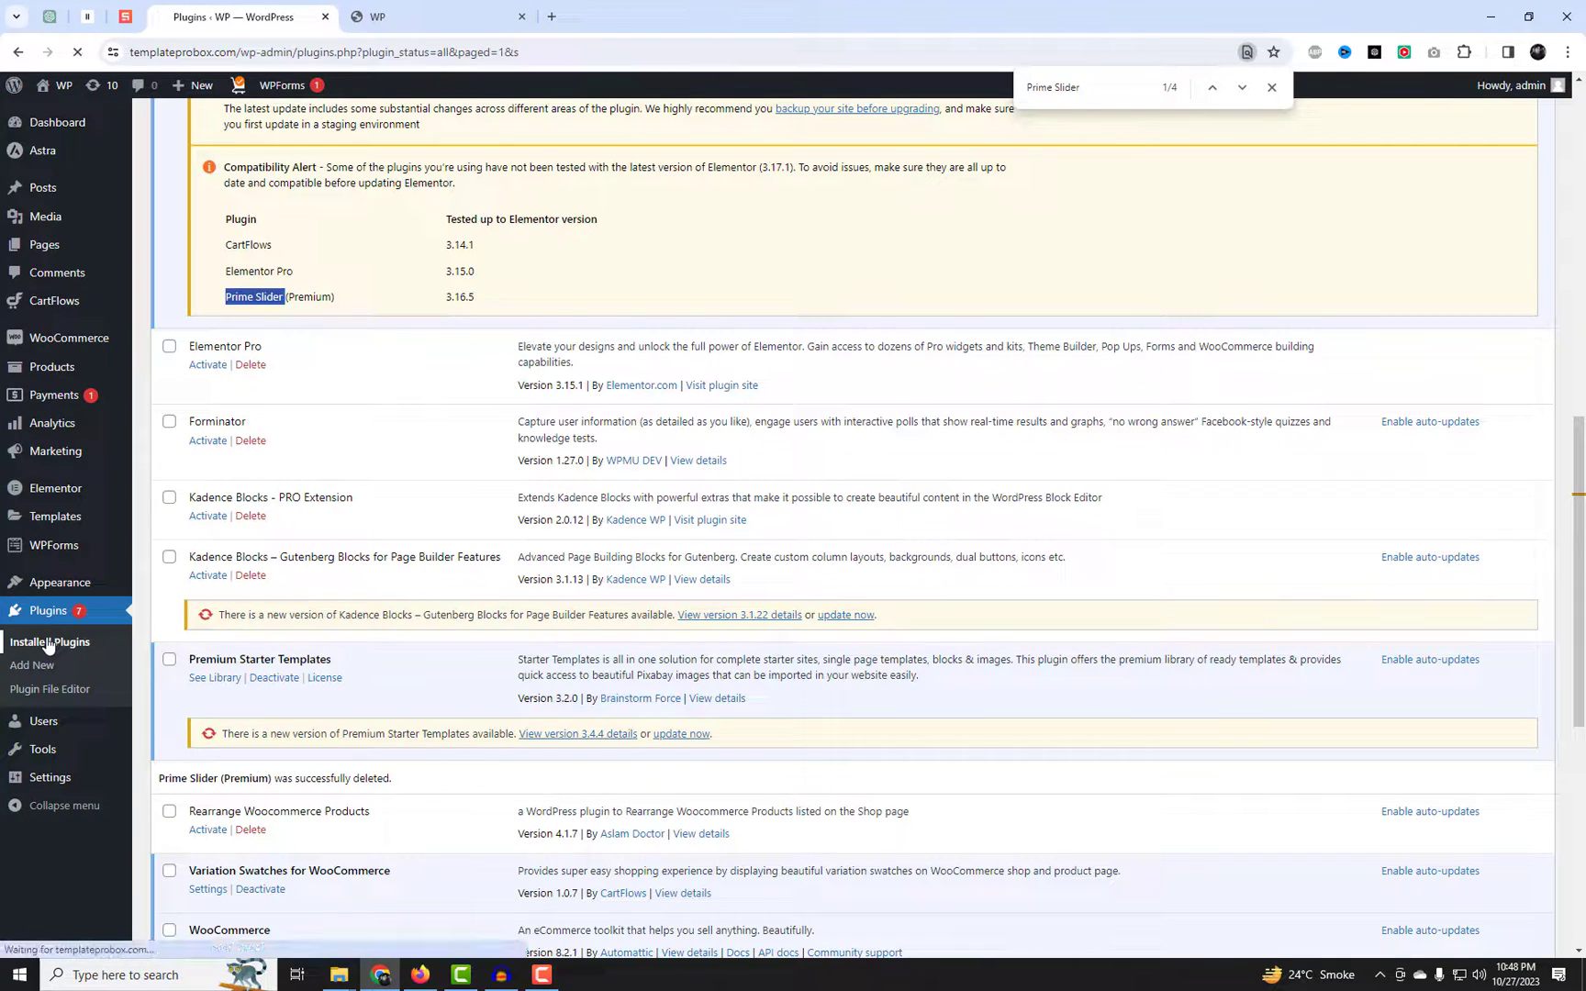
click(48, 643)
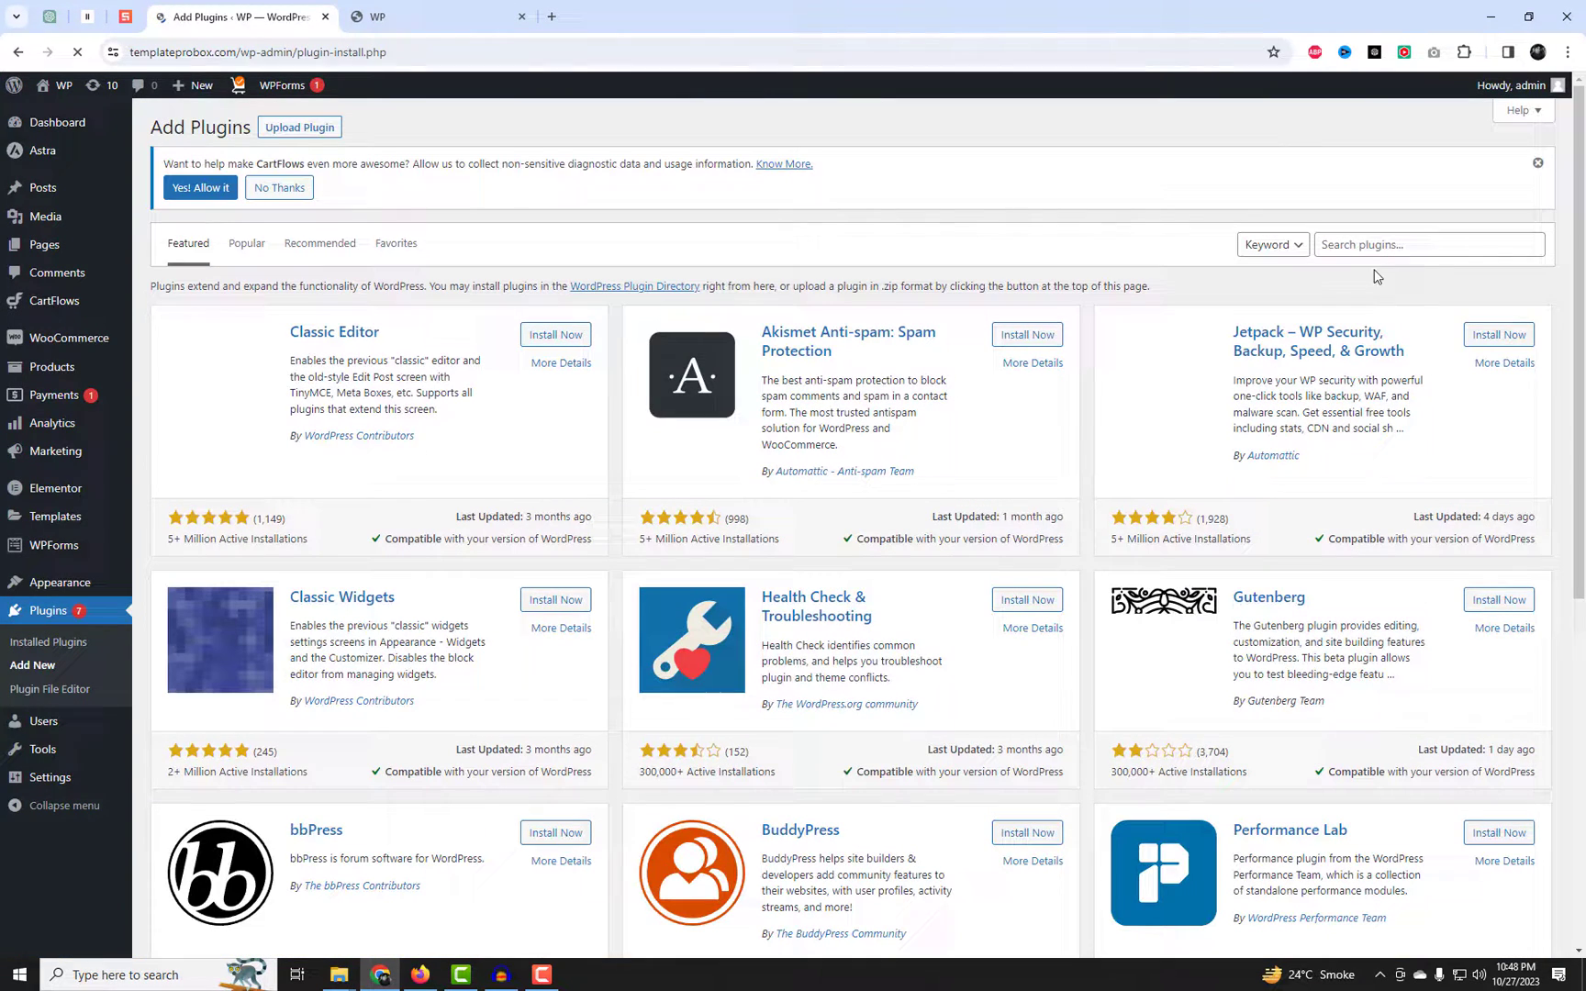
click(1374, 246)
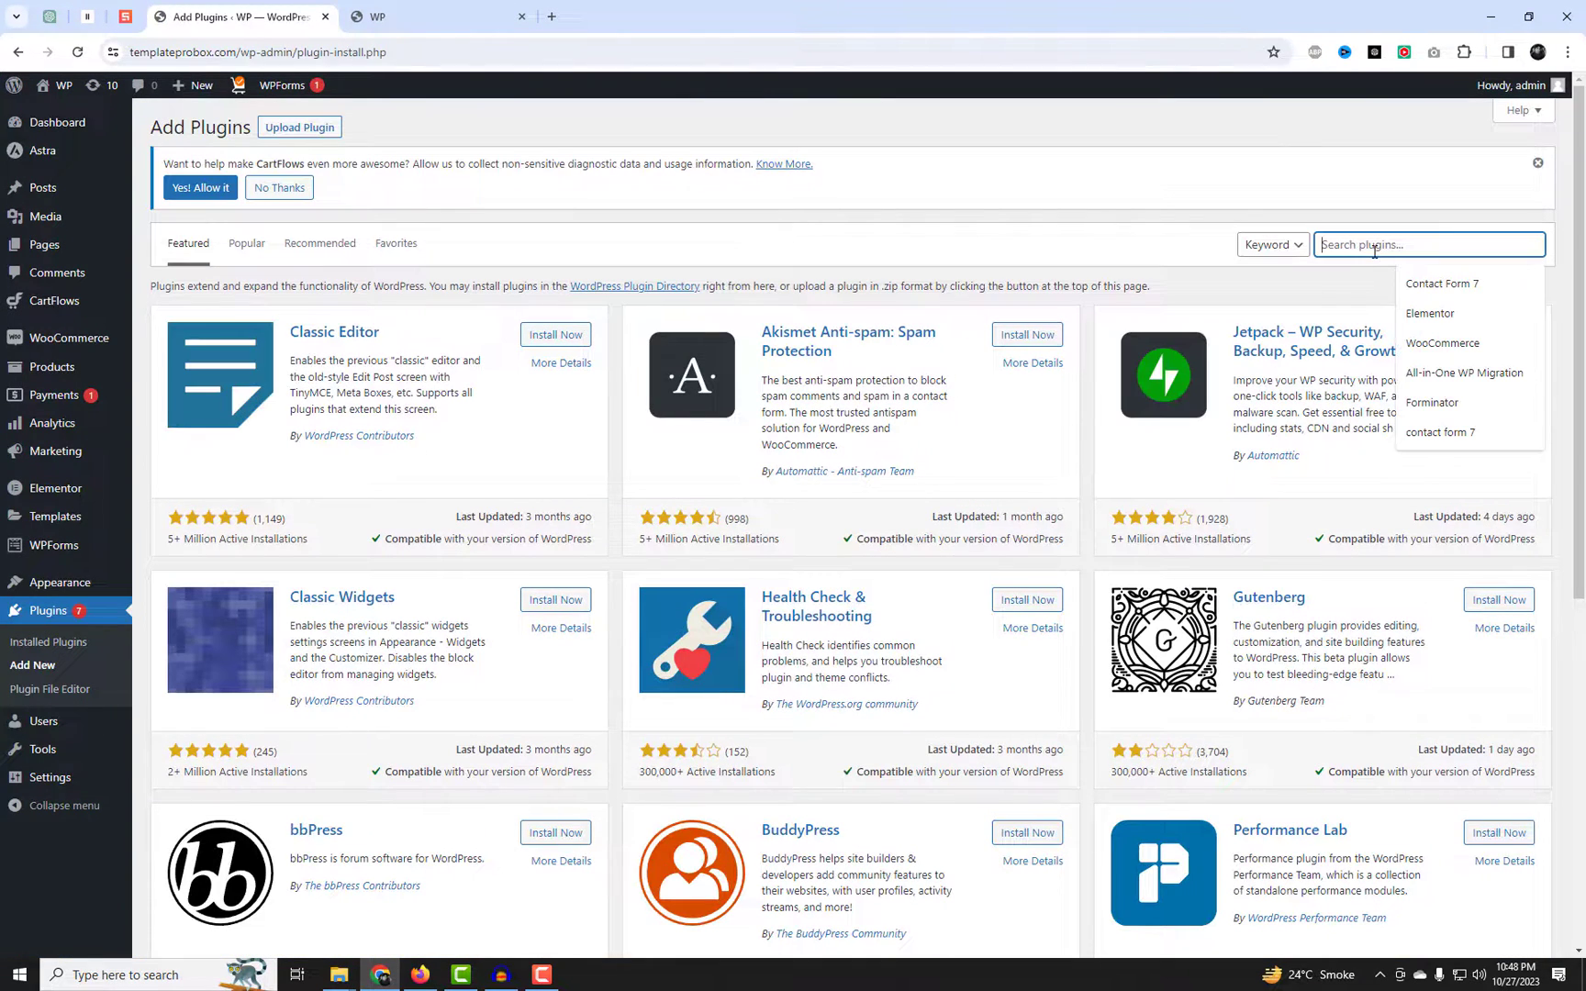
text(Prime )
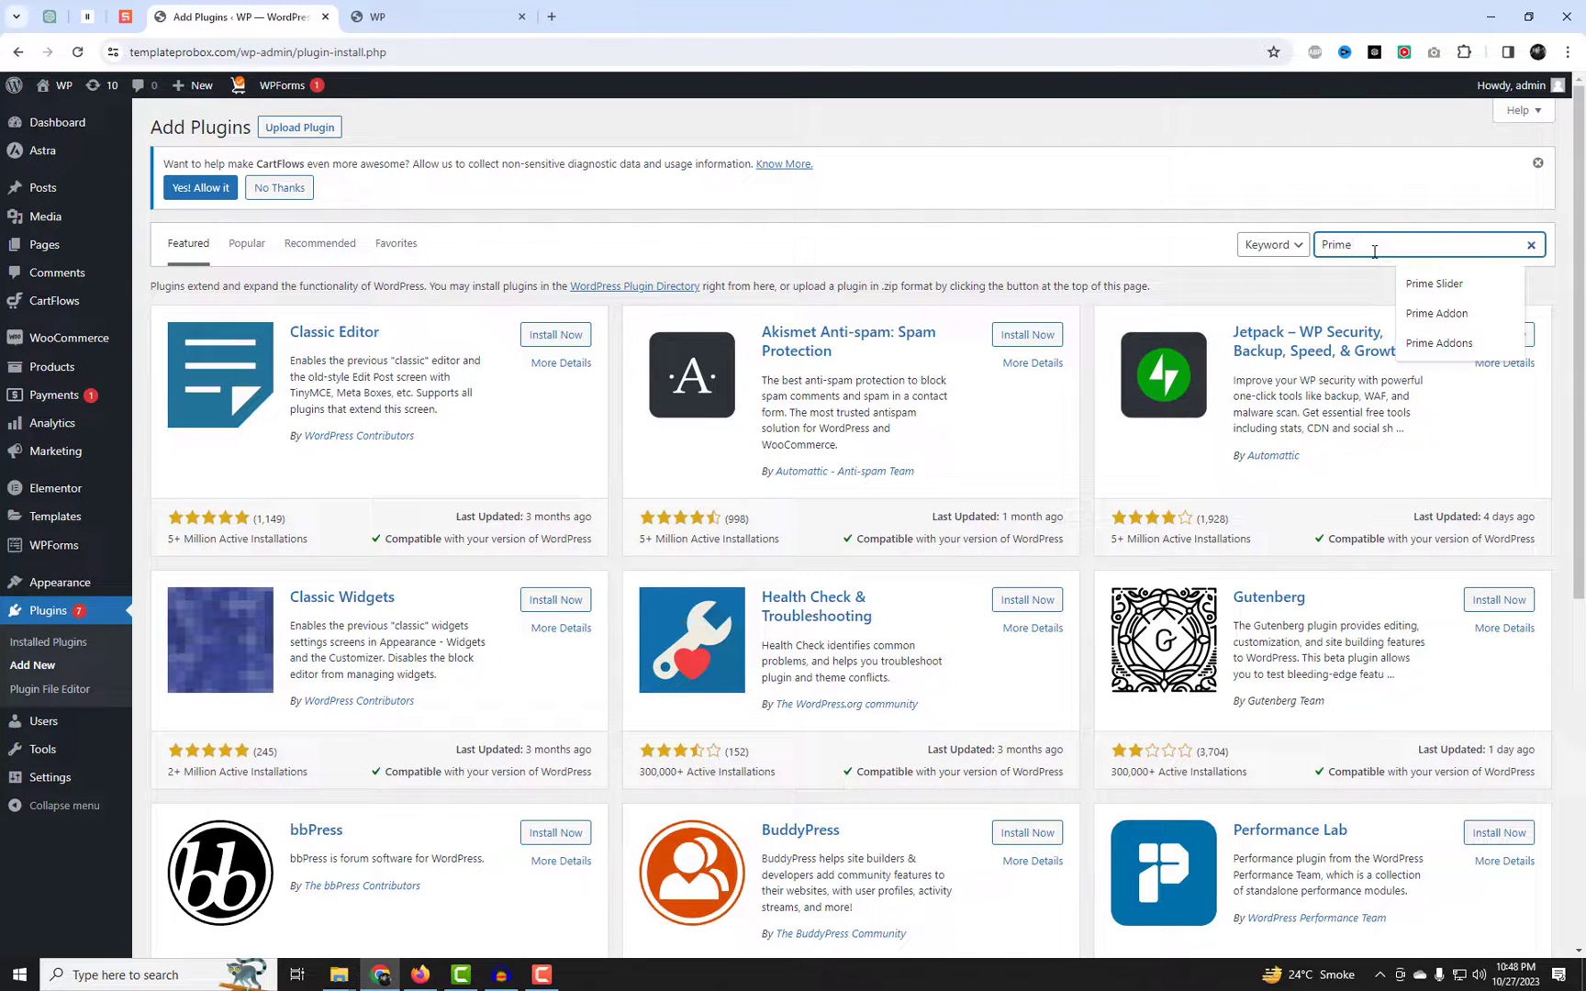
text(Slider)
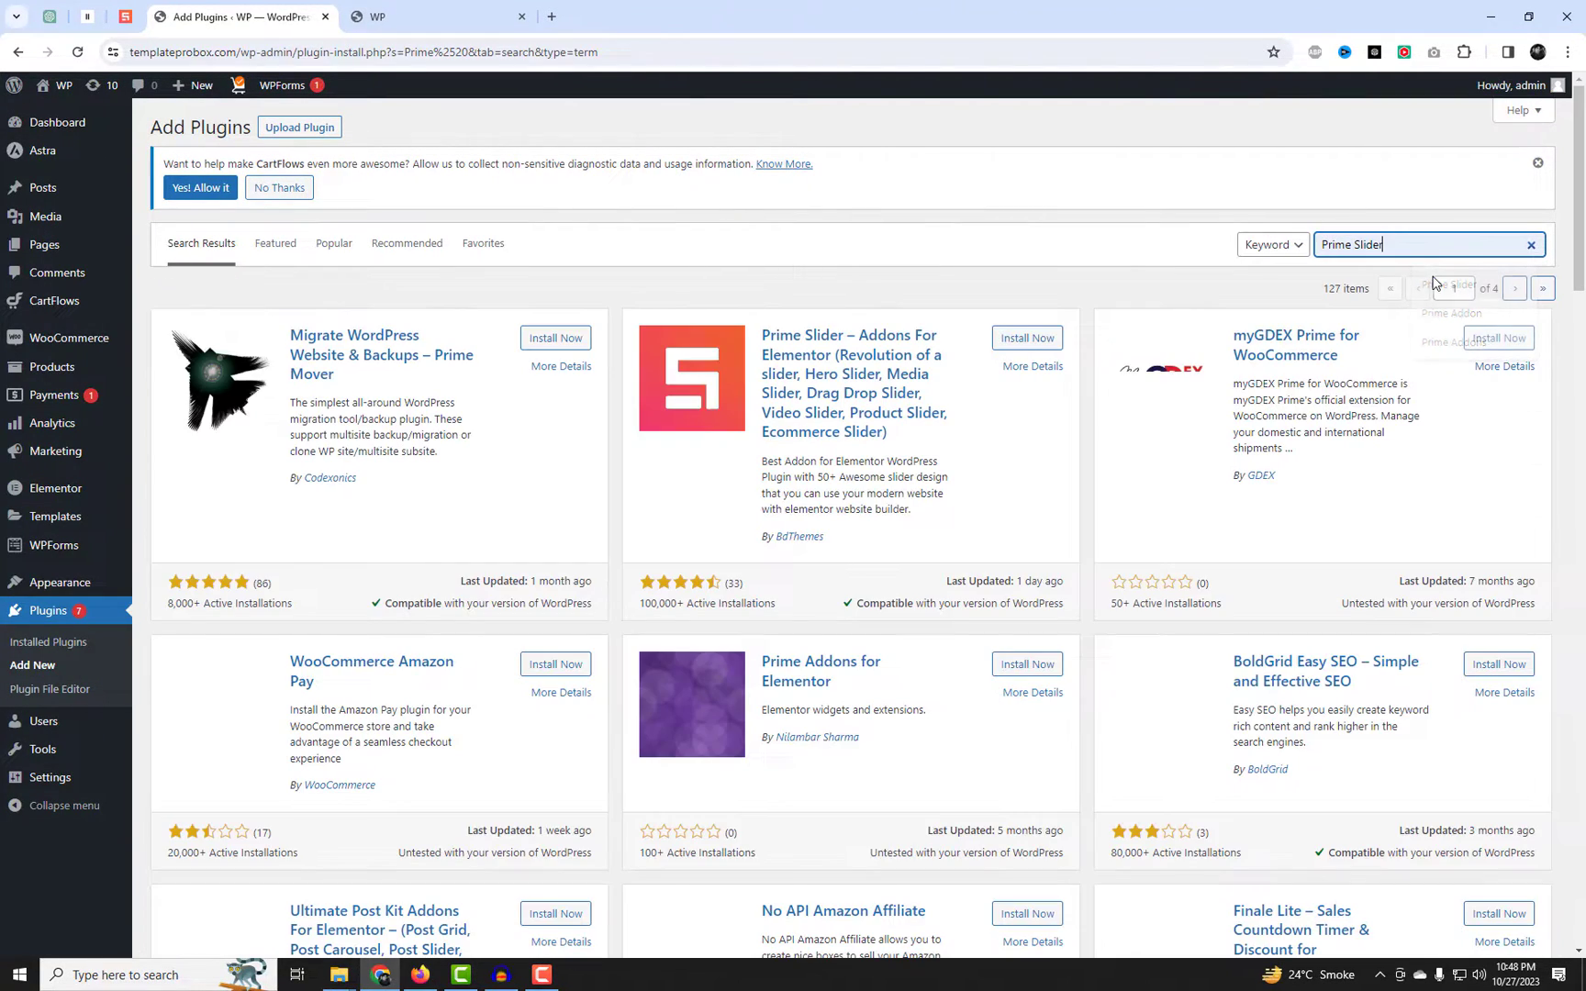
click(1417, 278)
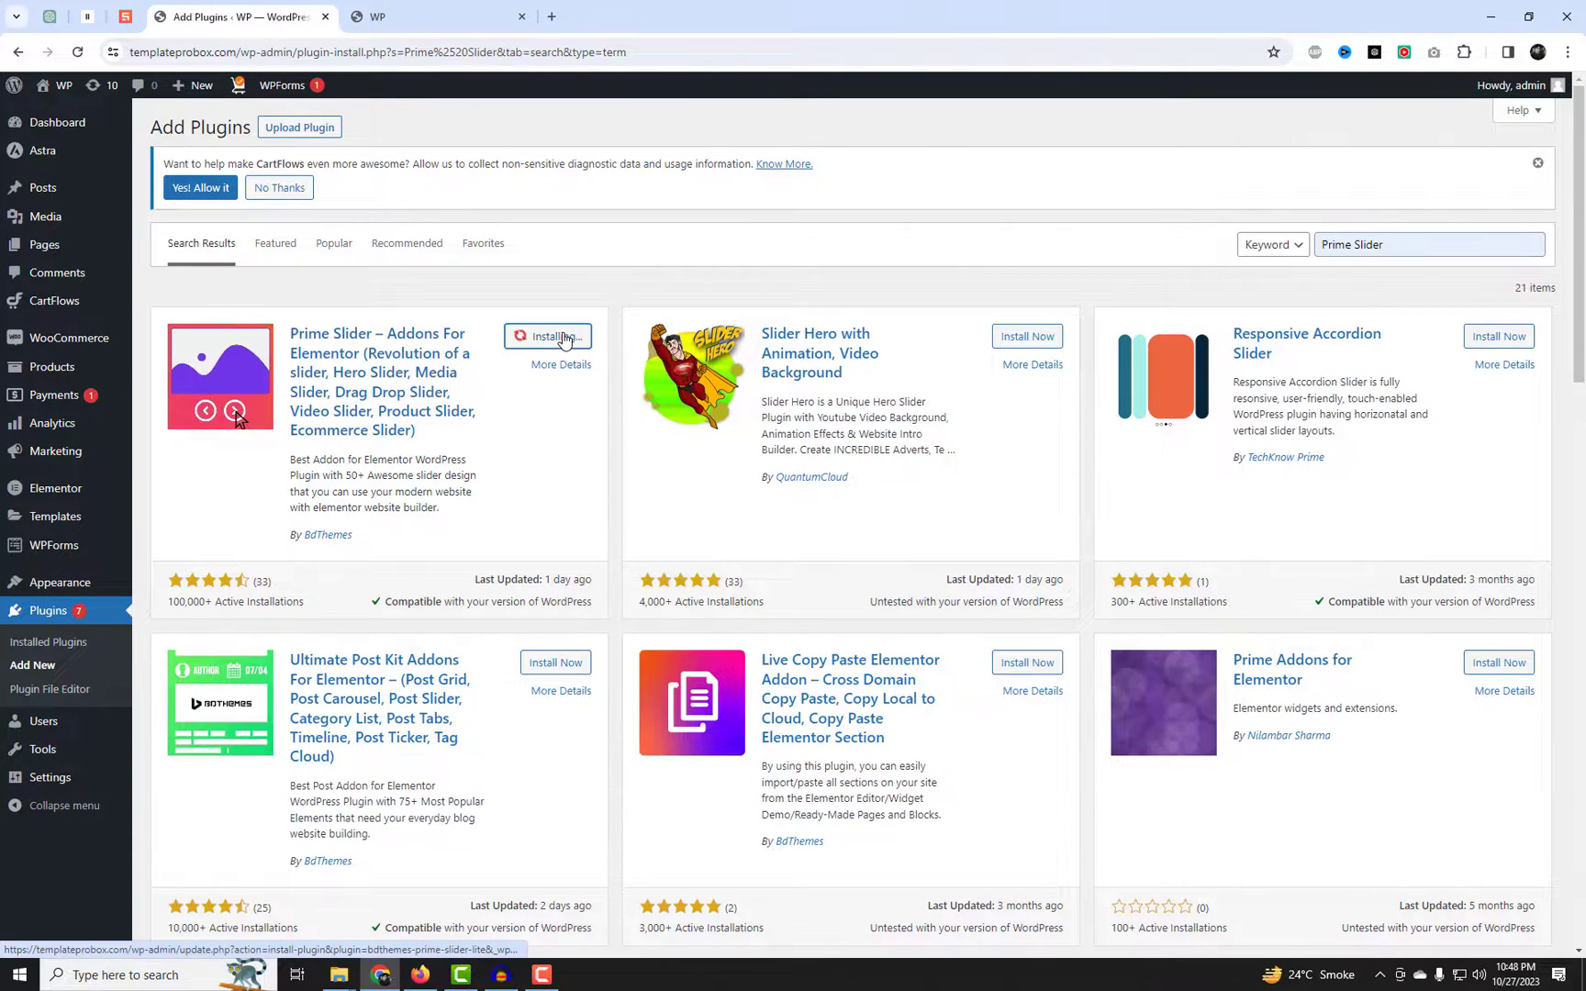
click(563, 340)
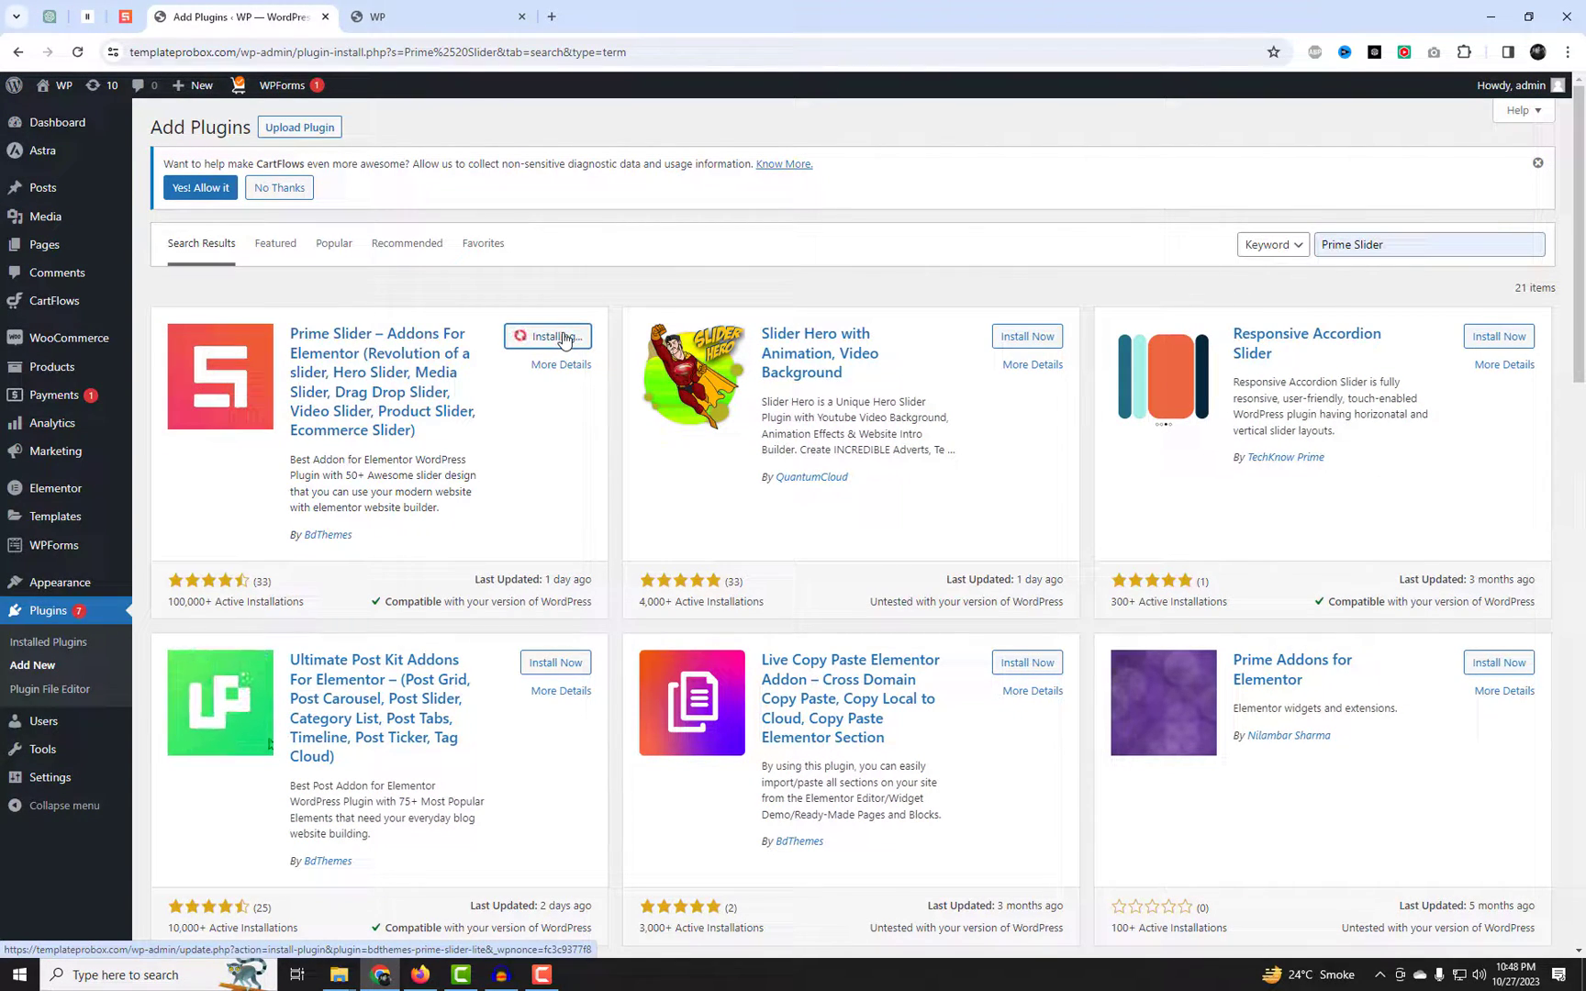
click(563, 337)
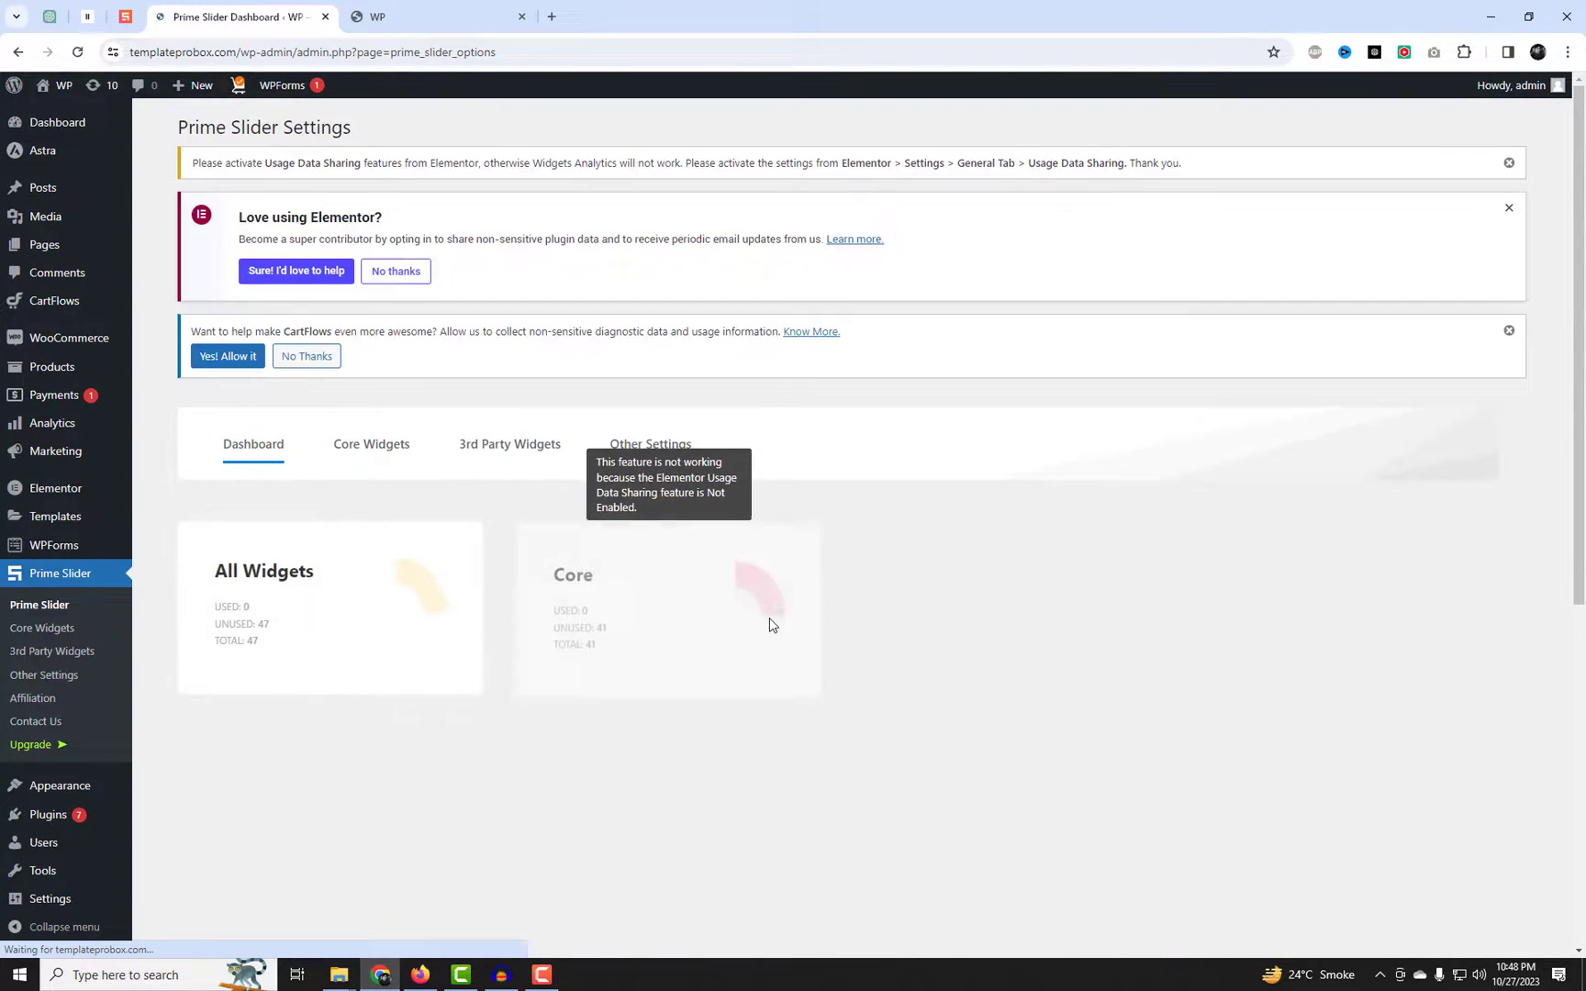
Filter Prime Slider's core widgets to the free ones and save the widget settings with Tango enabled.
click(384, 449)
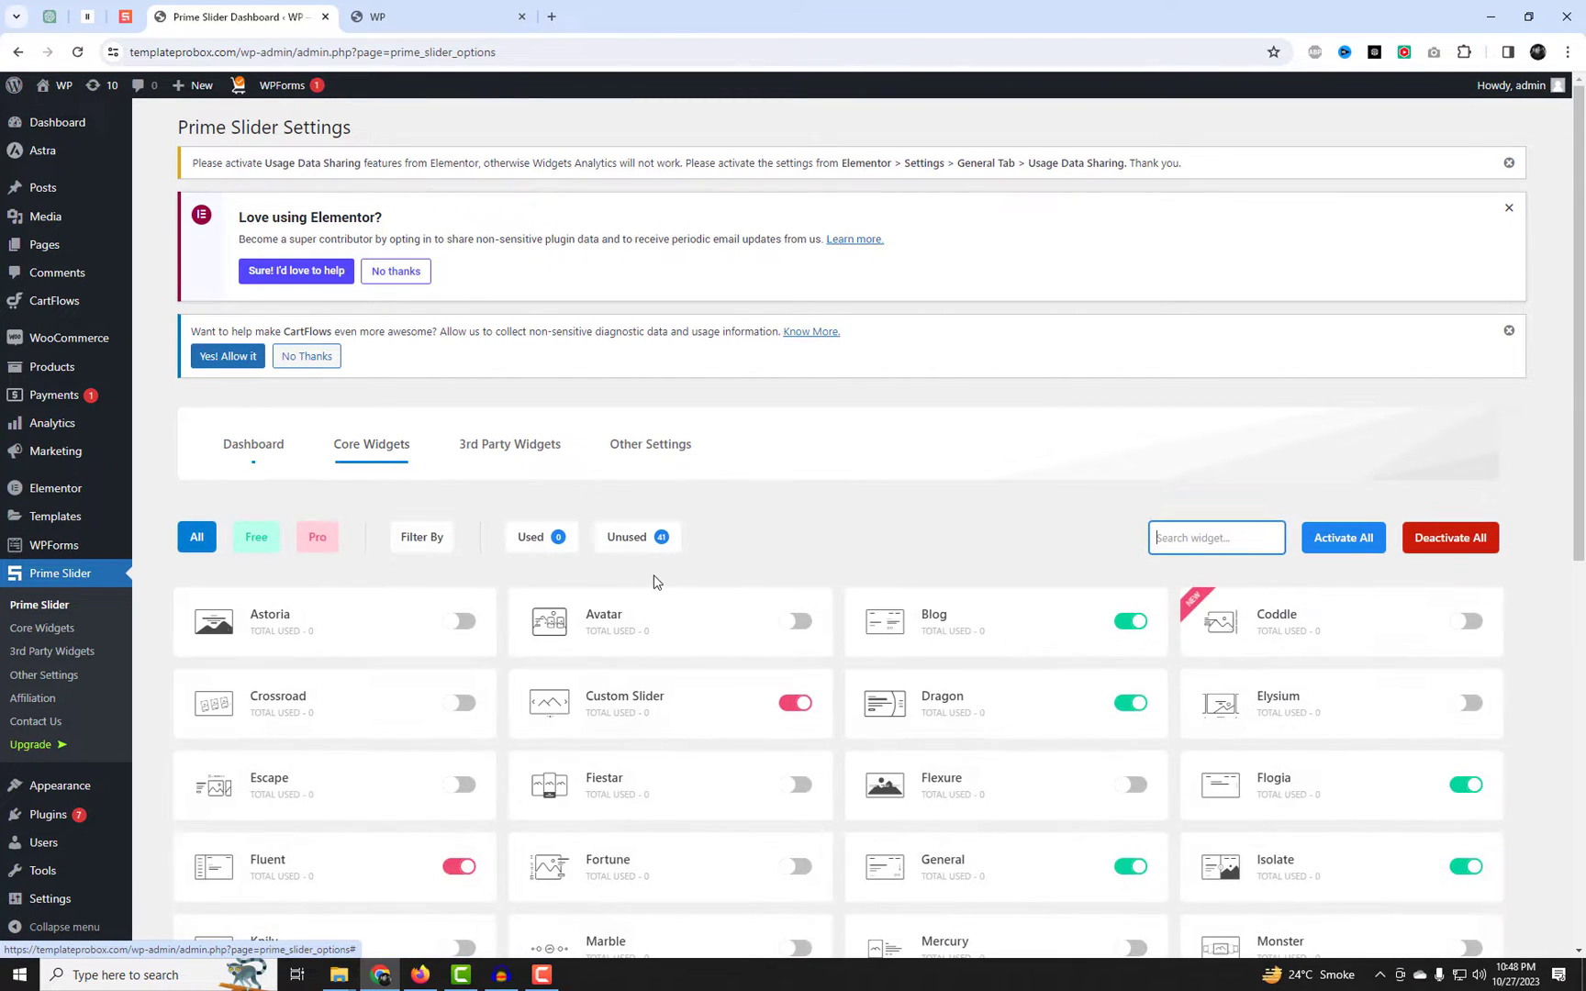
click(266, 541)
scroll(1064, 662, down, 3)
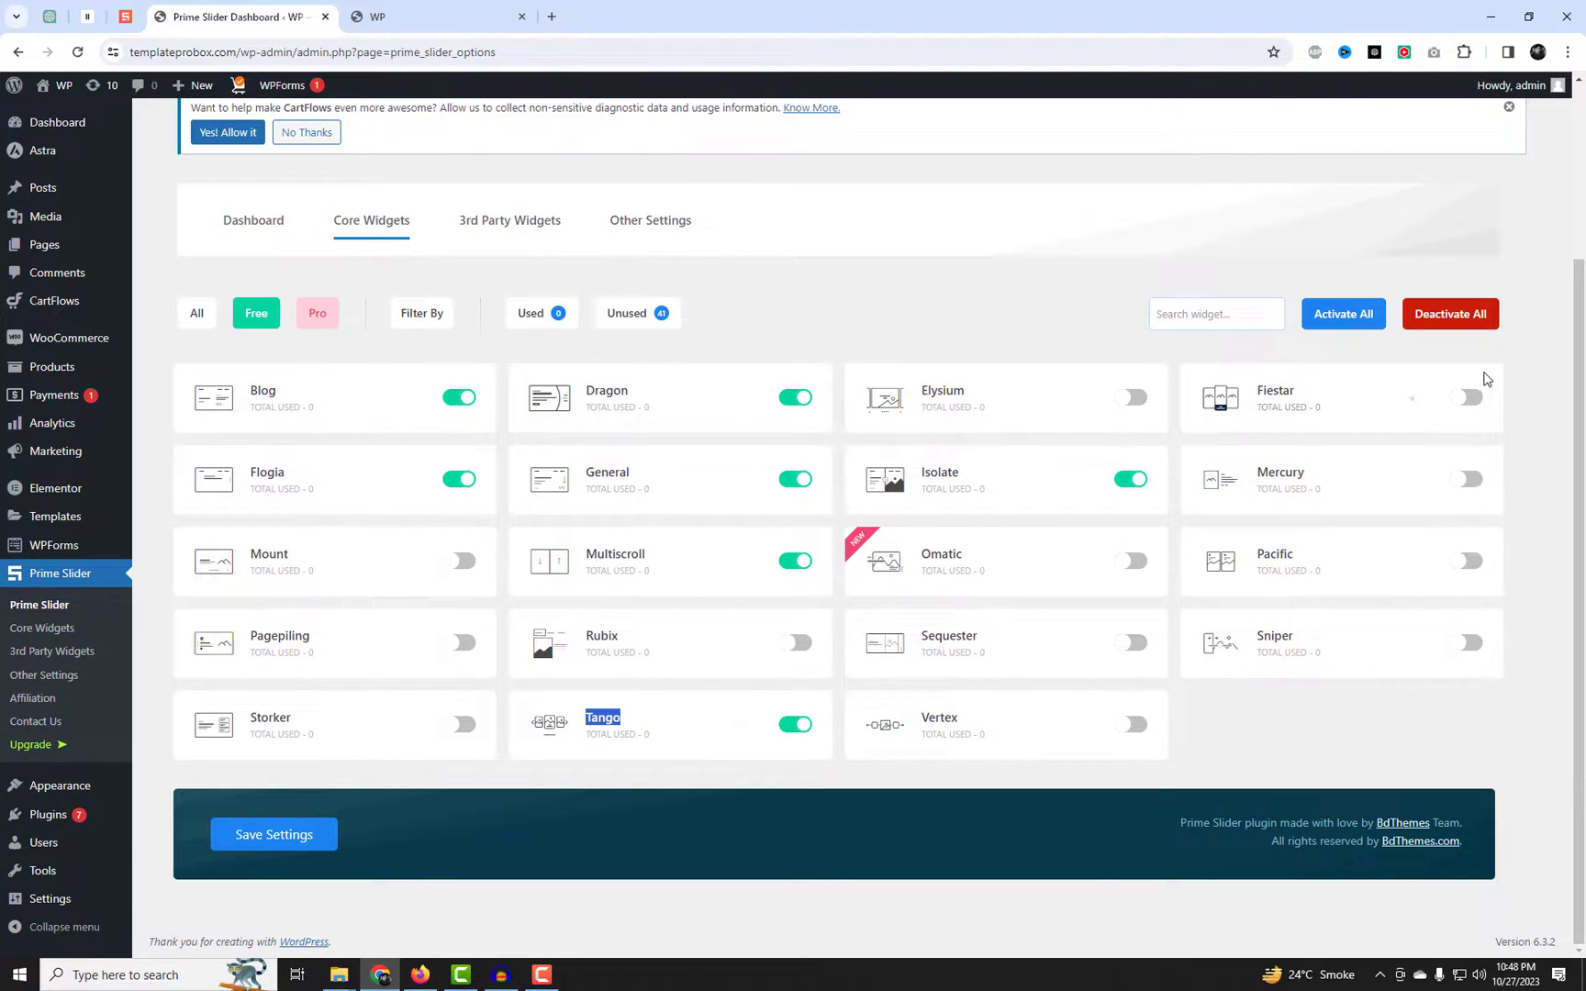
click(321, 835)
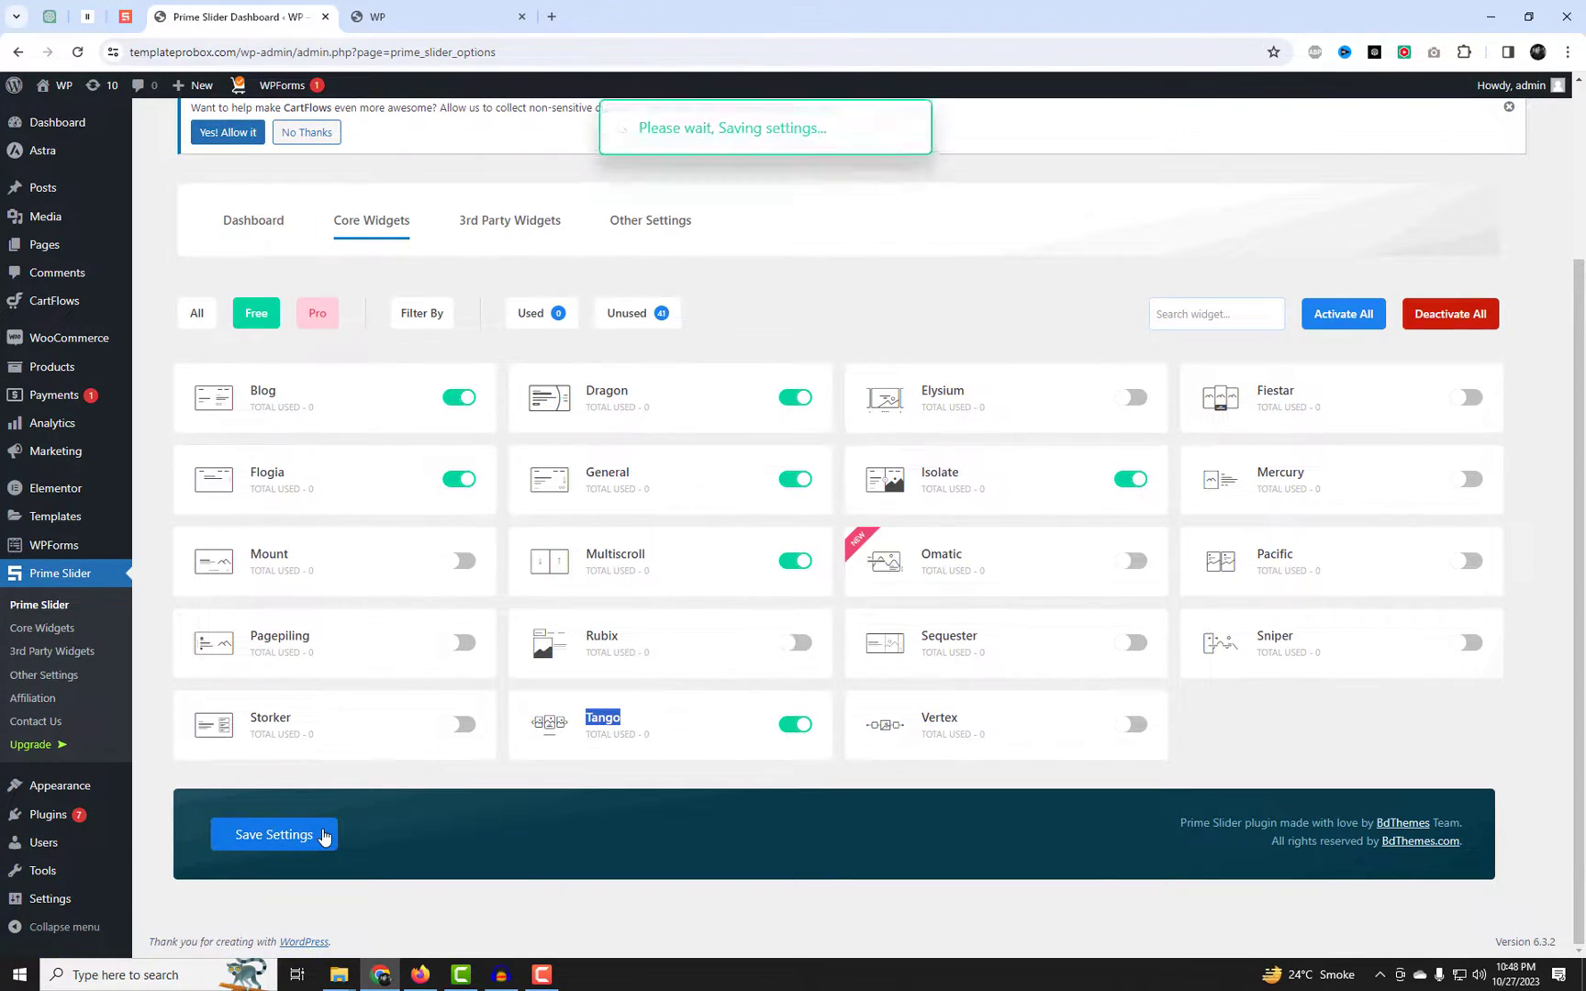
Open the store homepage in the Elementor editor in a new browser tab.
click(430, 28)
right_click(444, 95)
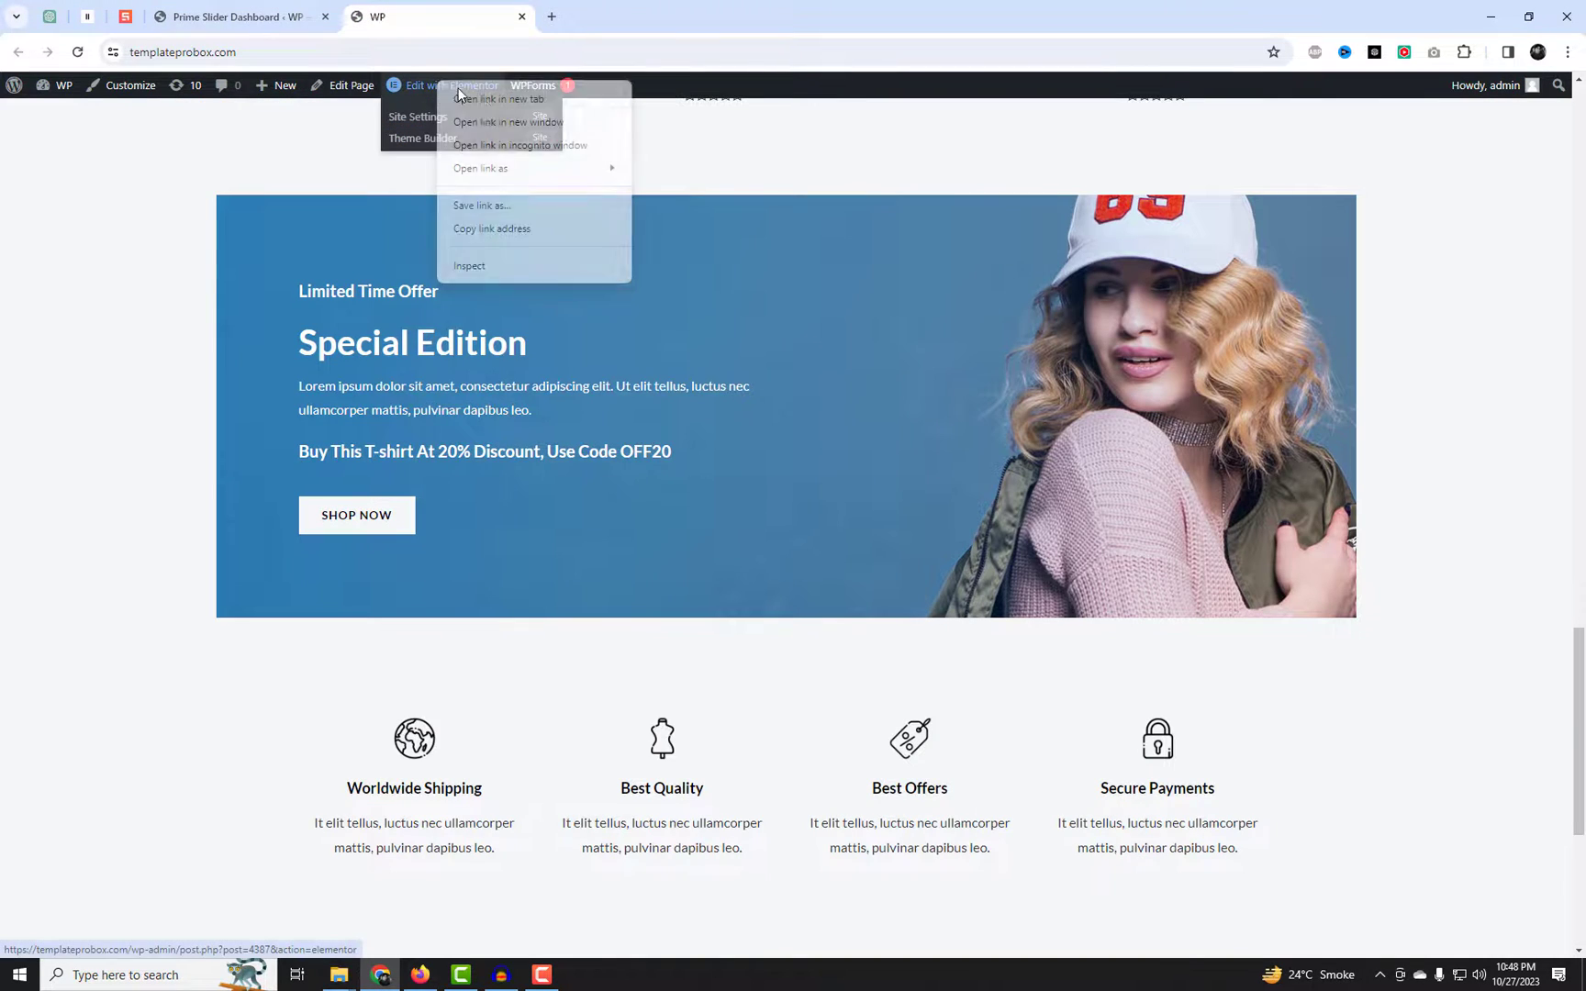
click(487, 100)
scroll(768, 348, up, 10)
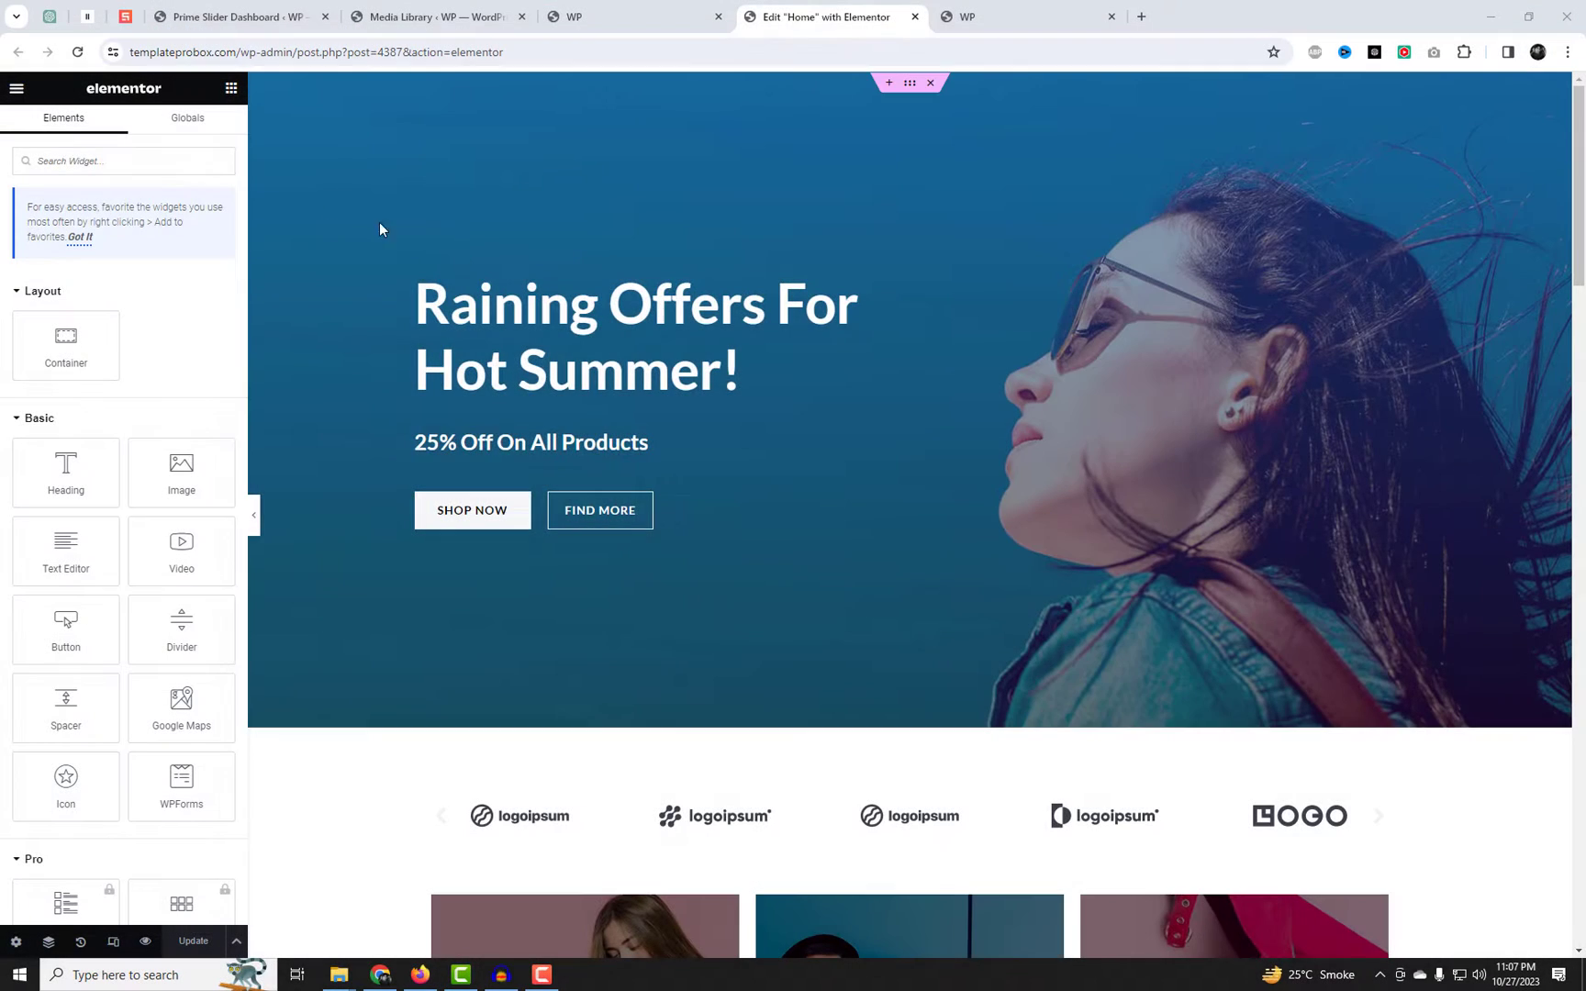
Insert an empty container with column direction between the promo banners and the Featured Products section.
scroll(1093, 663, down, 10)
click(887, 471)
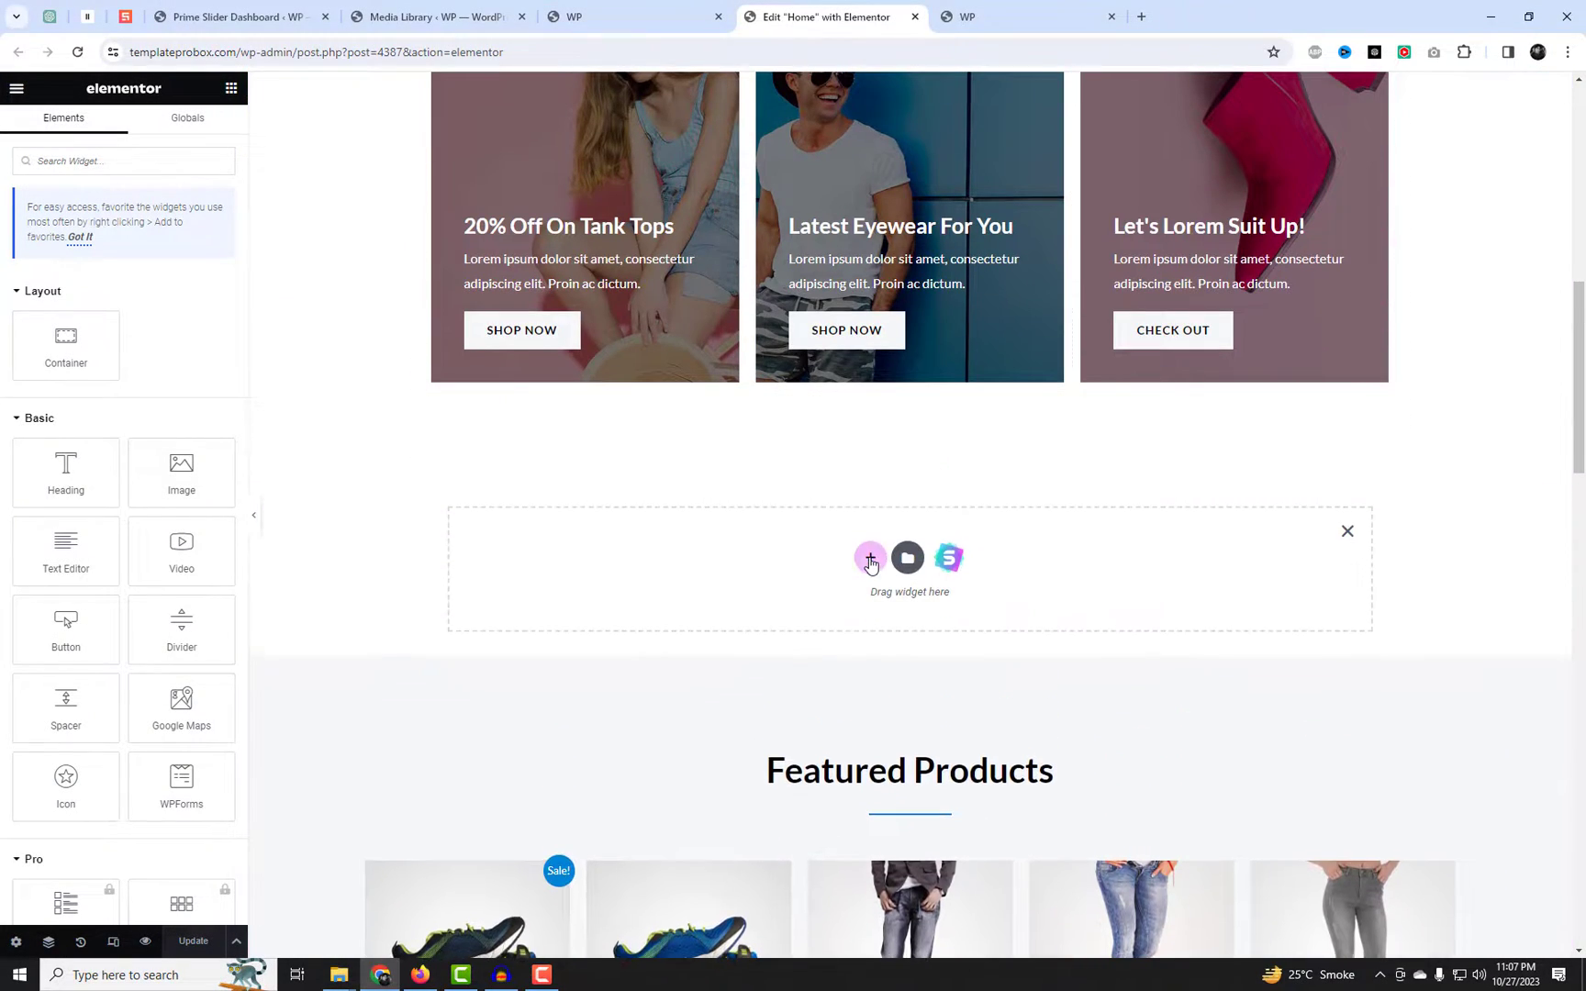
click(869, 559)
click(717, 607)
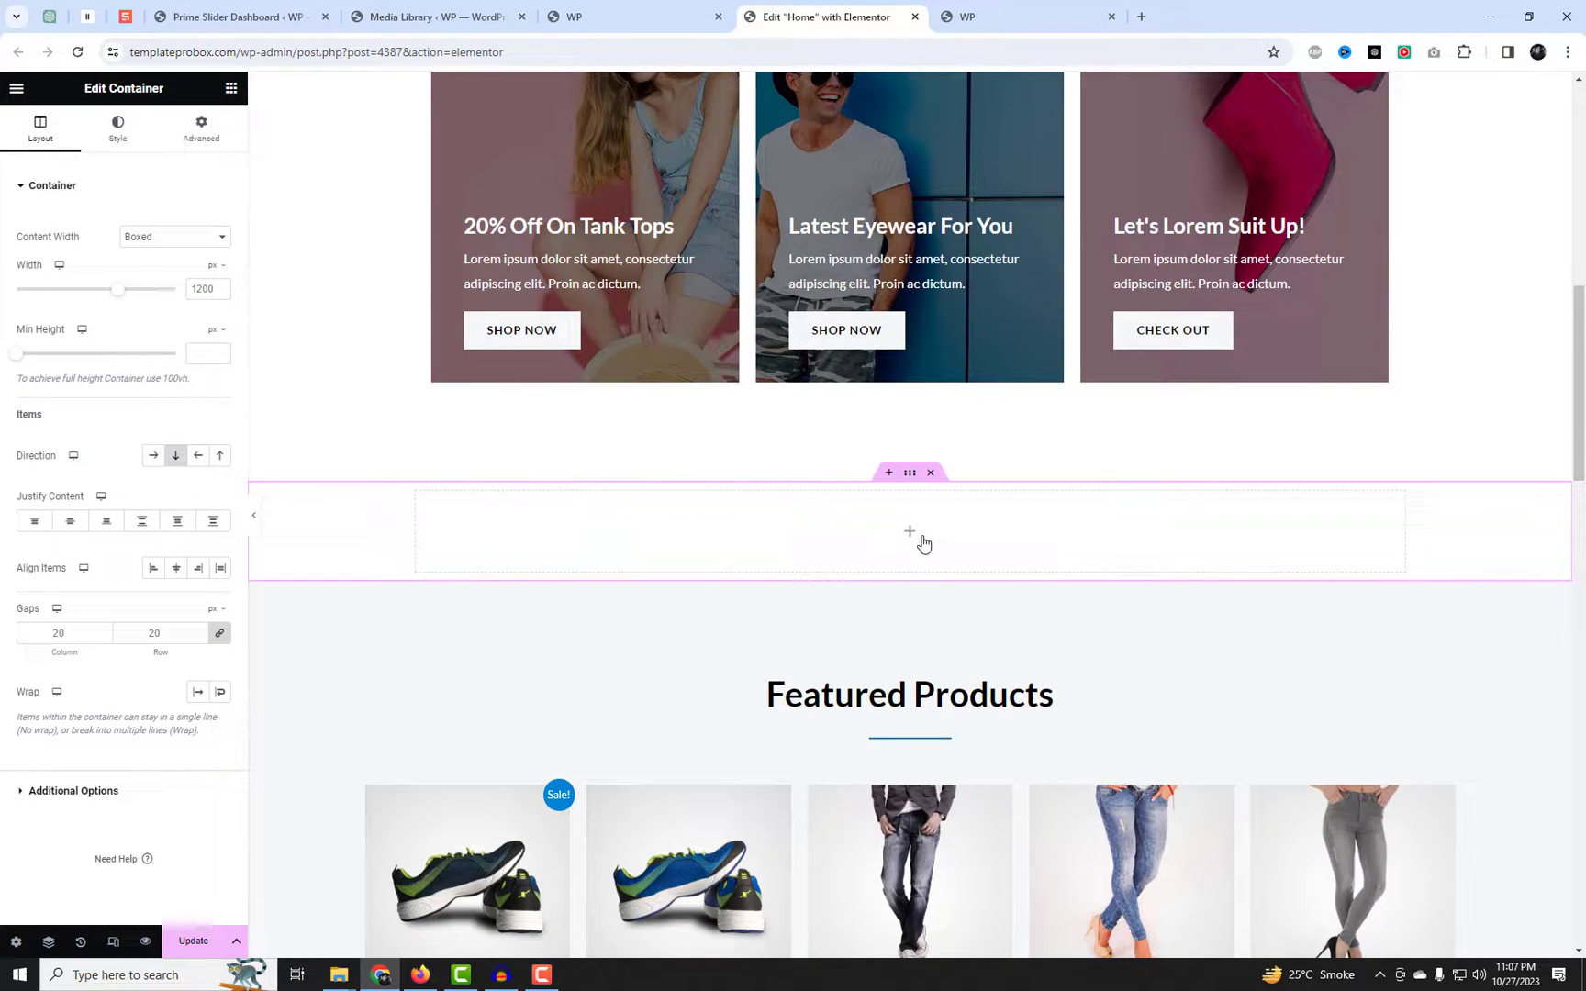
Add the Tango slider widget to the empty container and preview its next slide.
click(825, 521)
text(tango)
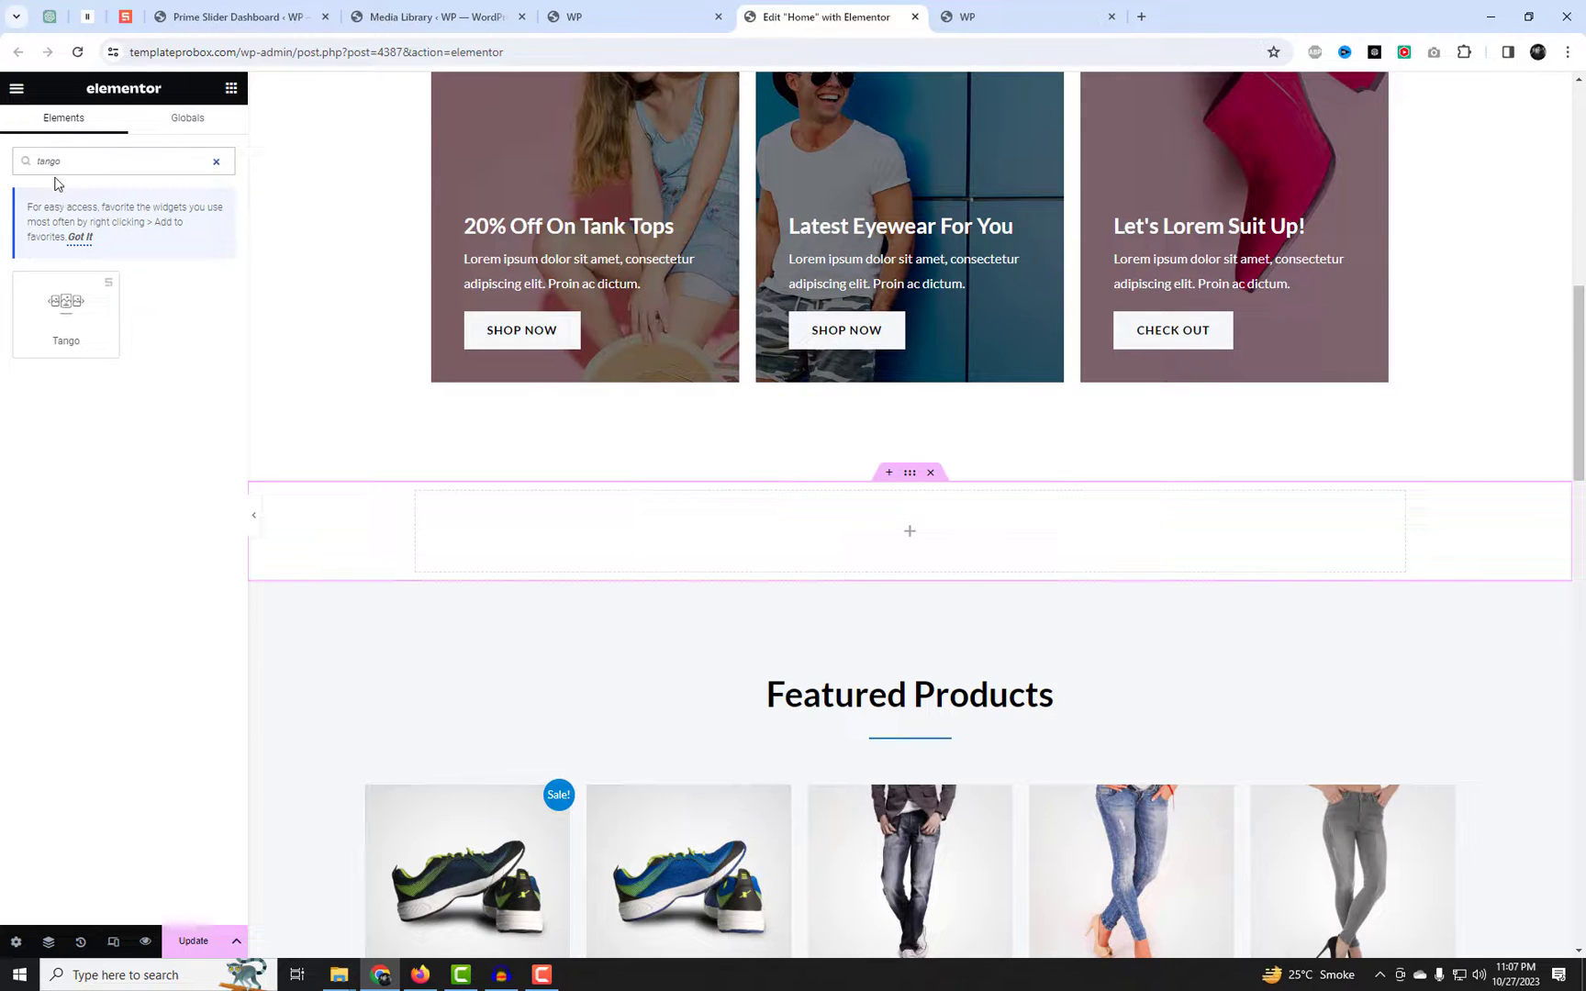
drag(65, 307, 857, 553)
scroll(1193, 647, down, 4)
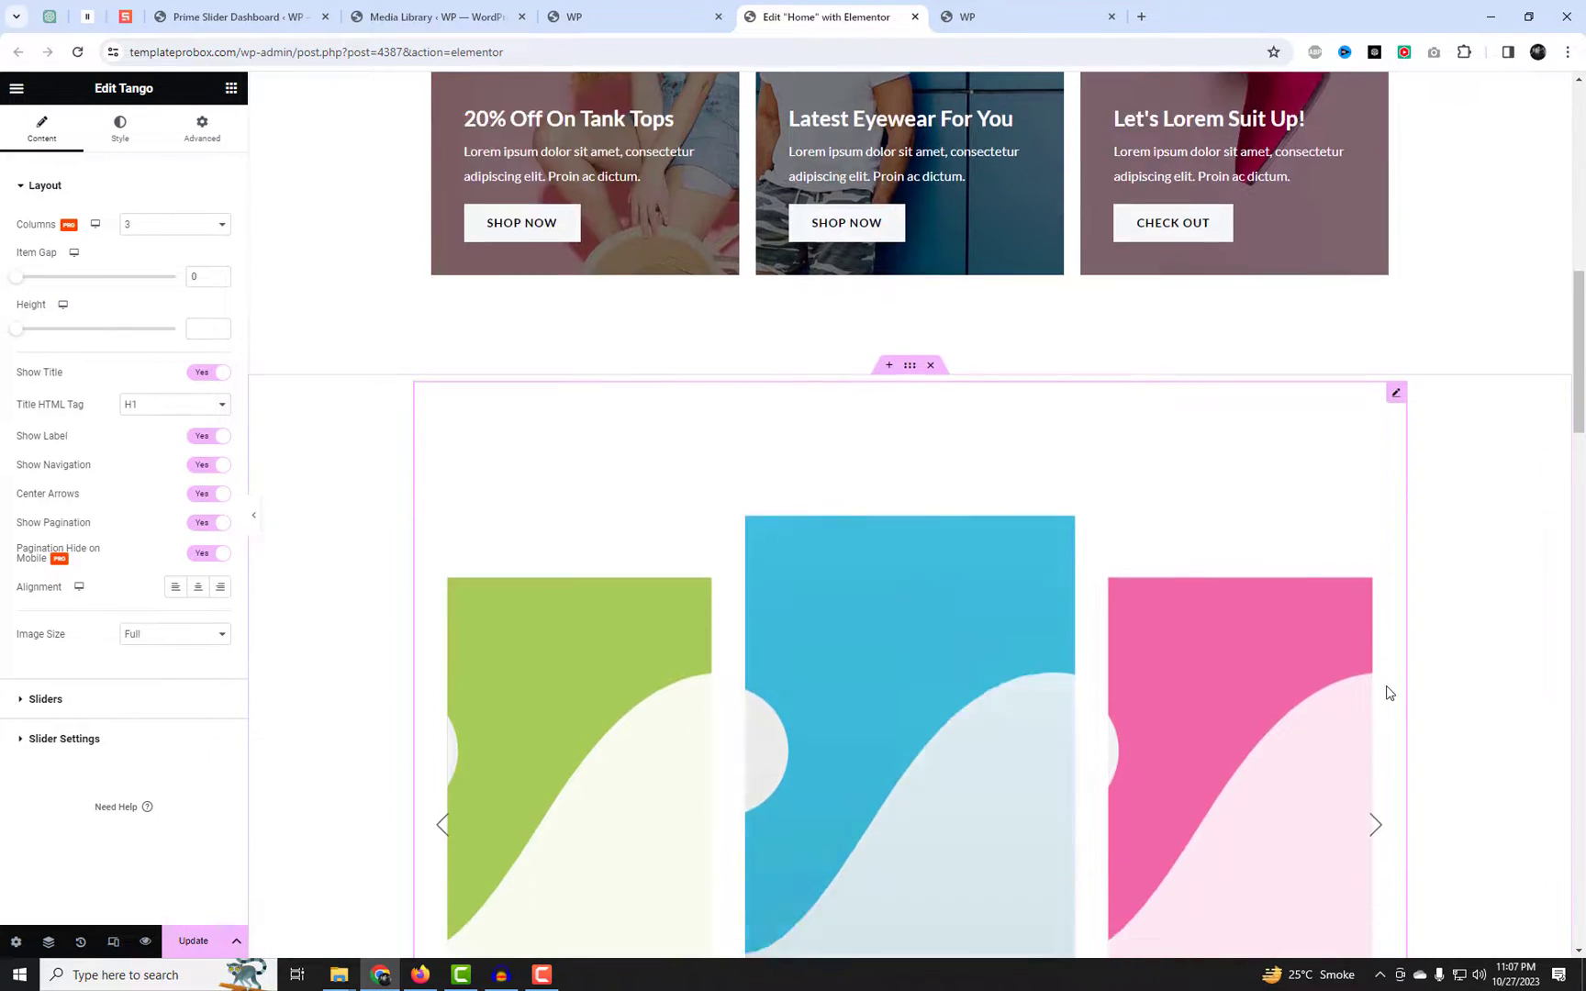
click(1381, 605)
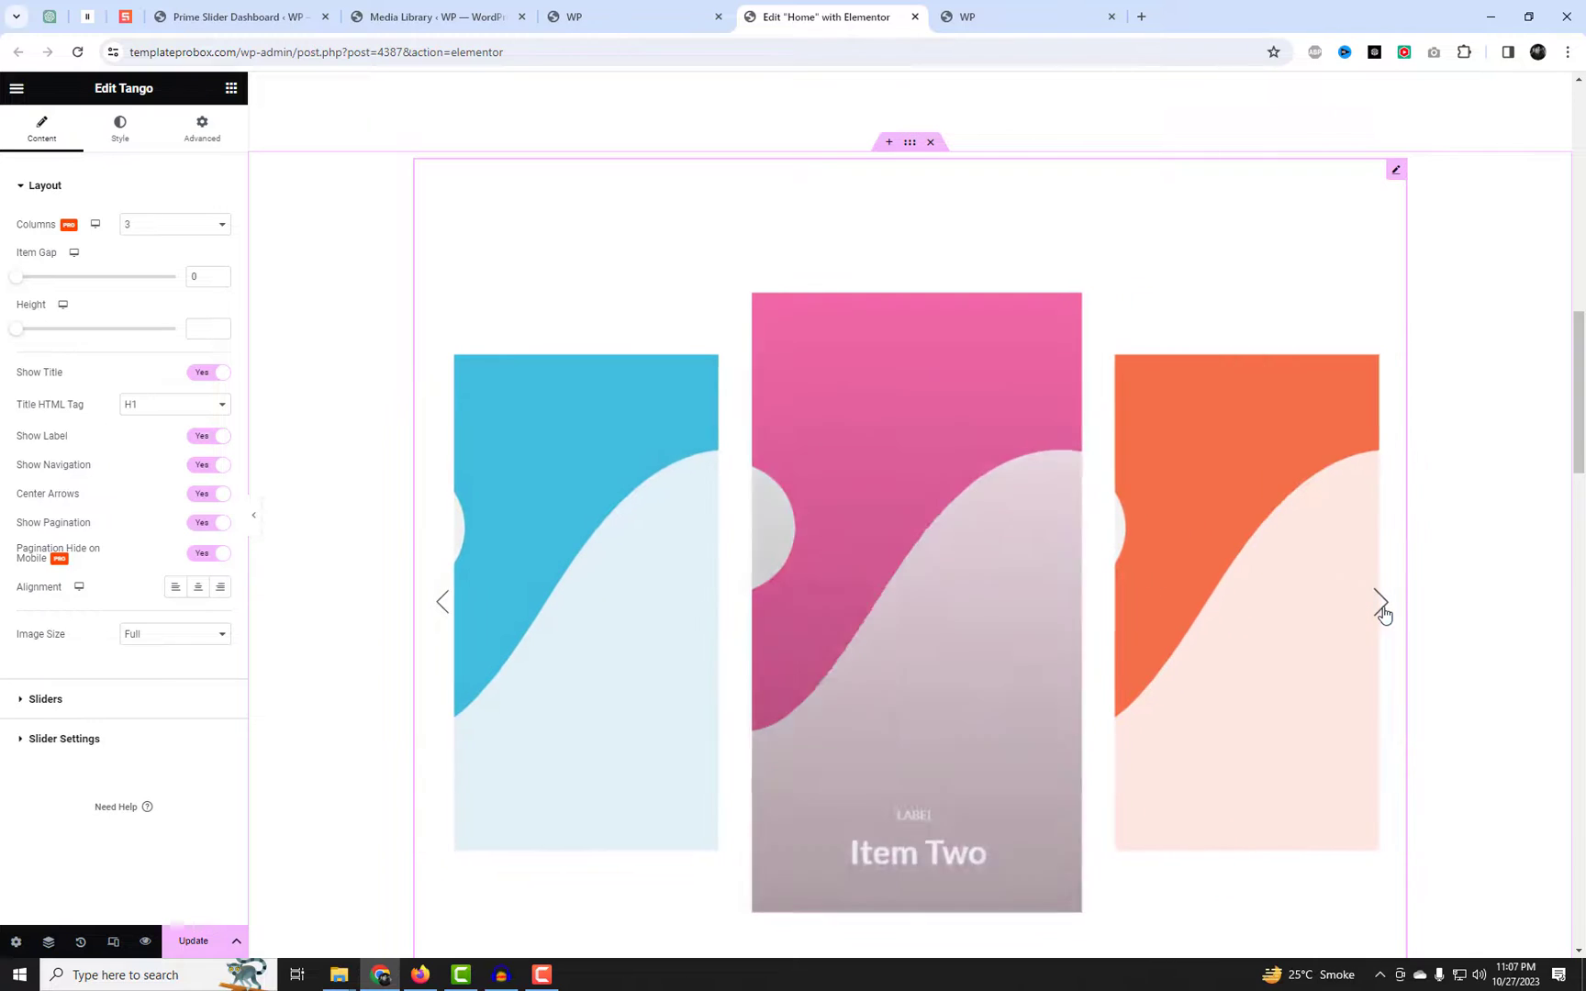
Try a four-column layout on the Tango slider and set it back to three columns.
click(159, 227)
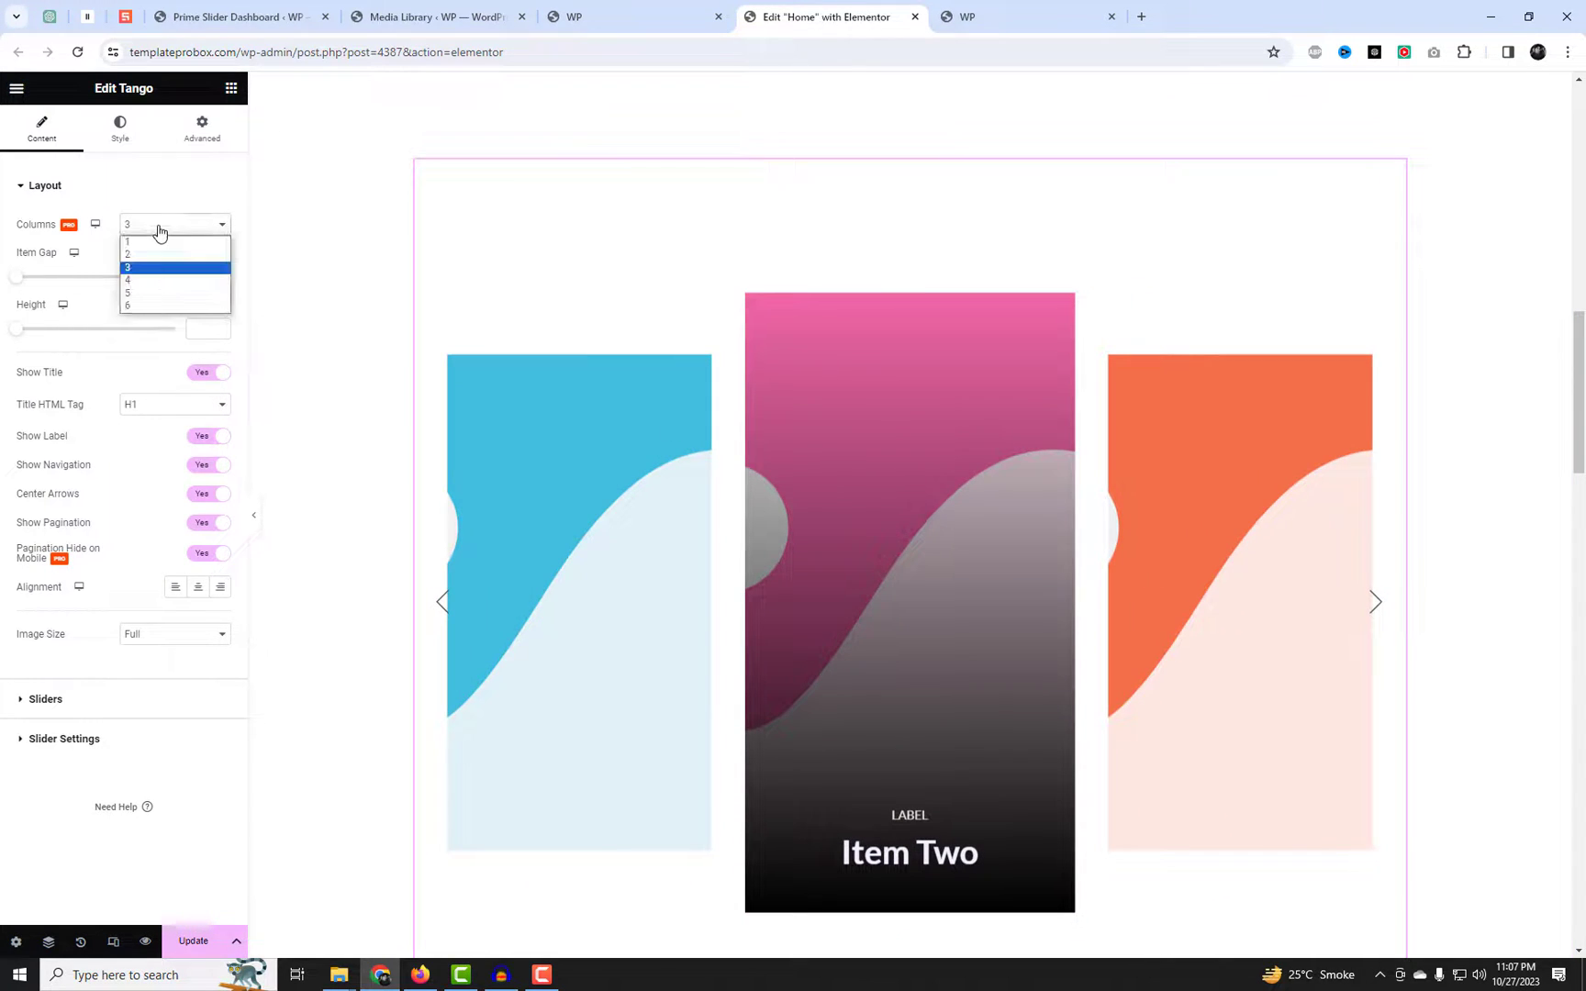
click(152, 281)
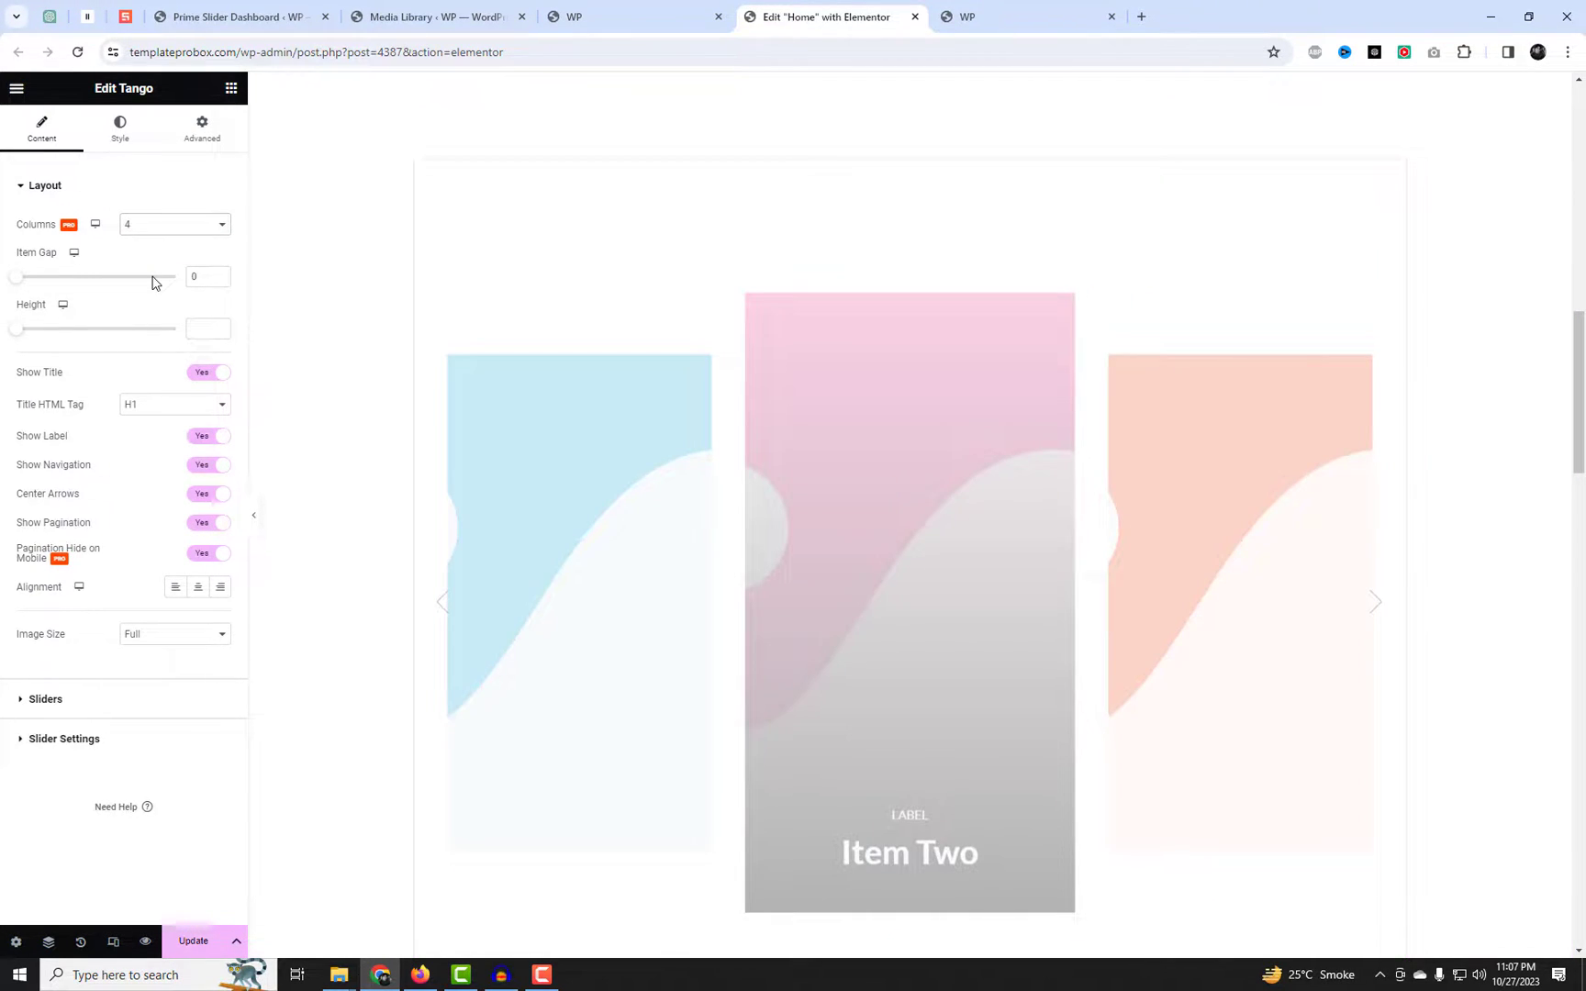
click(153, 229)
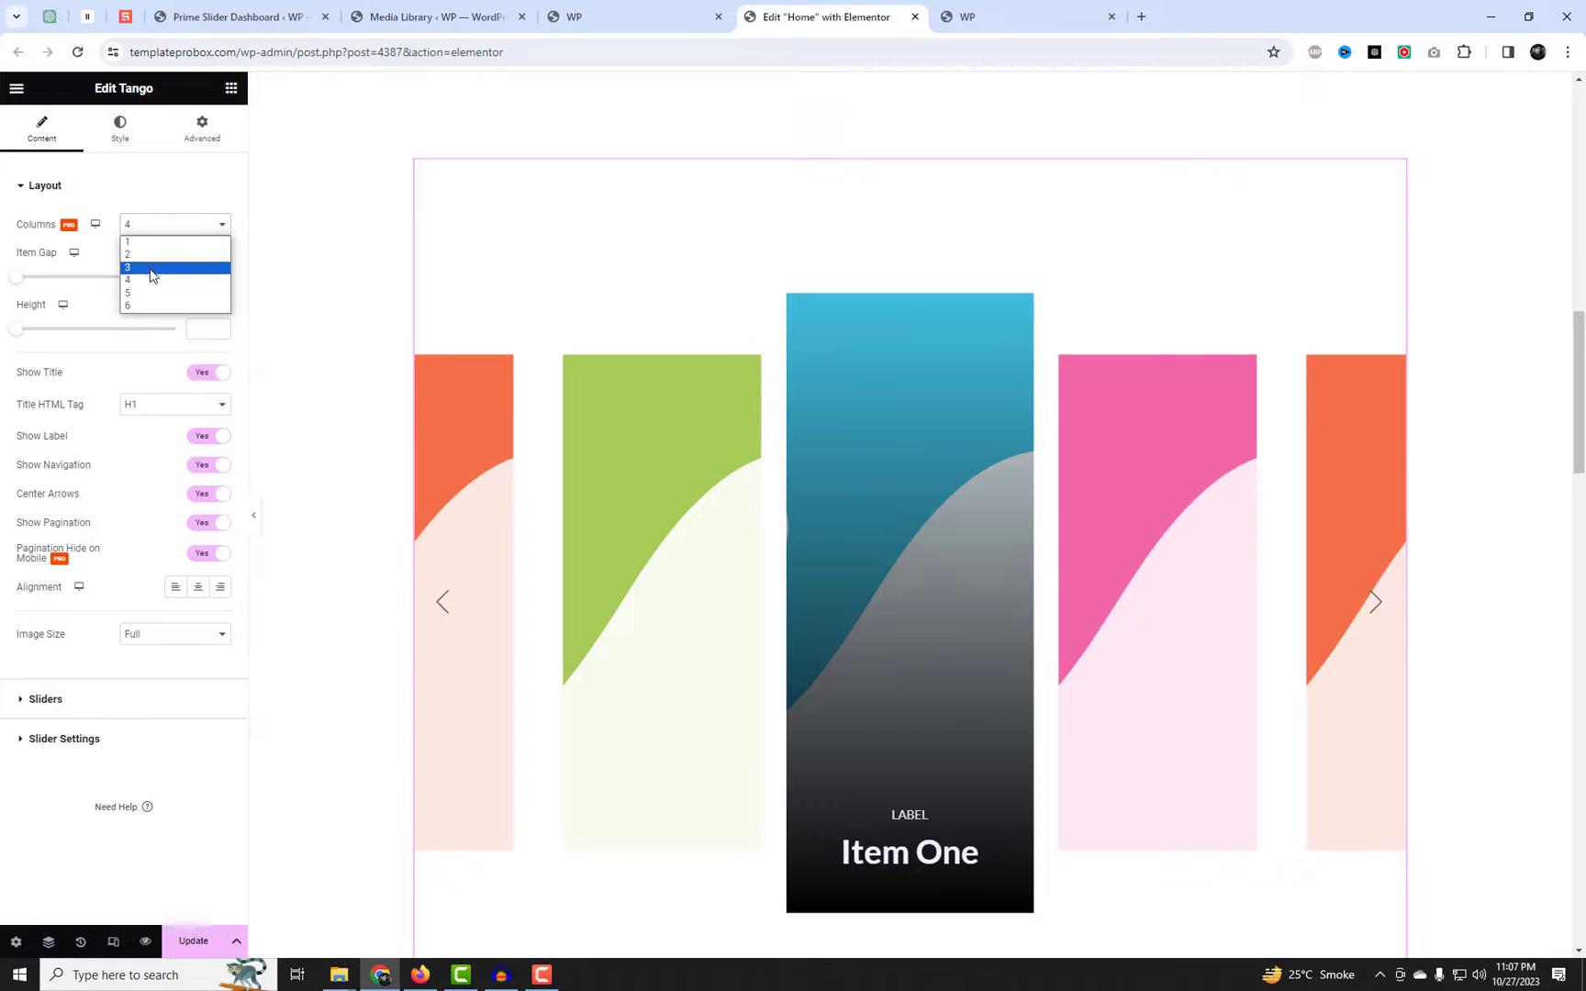
click(151, 273)
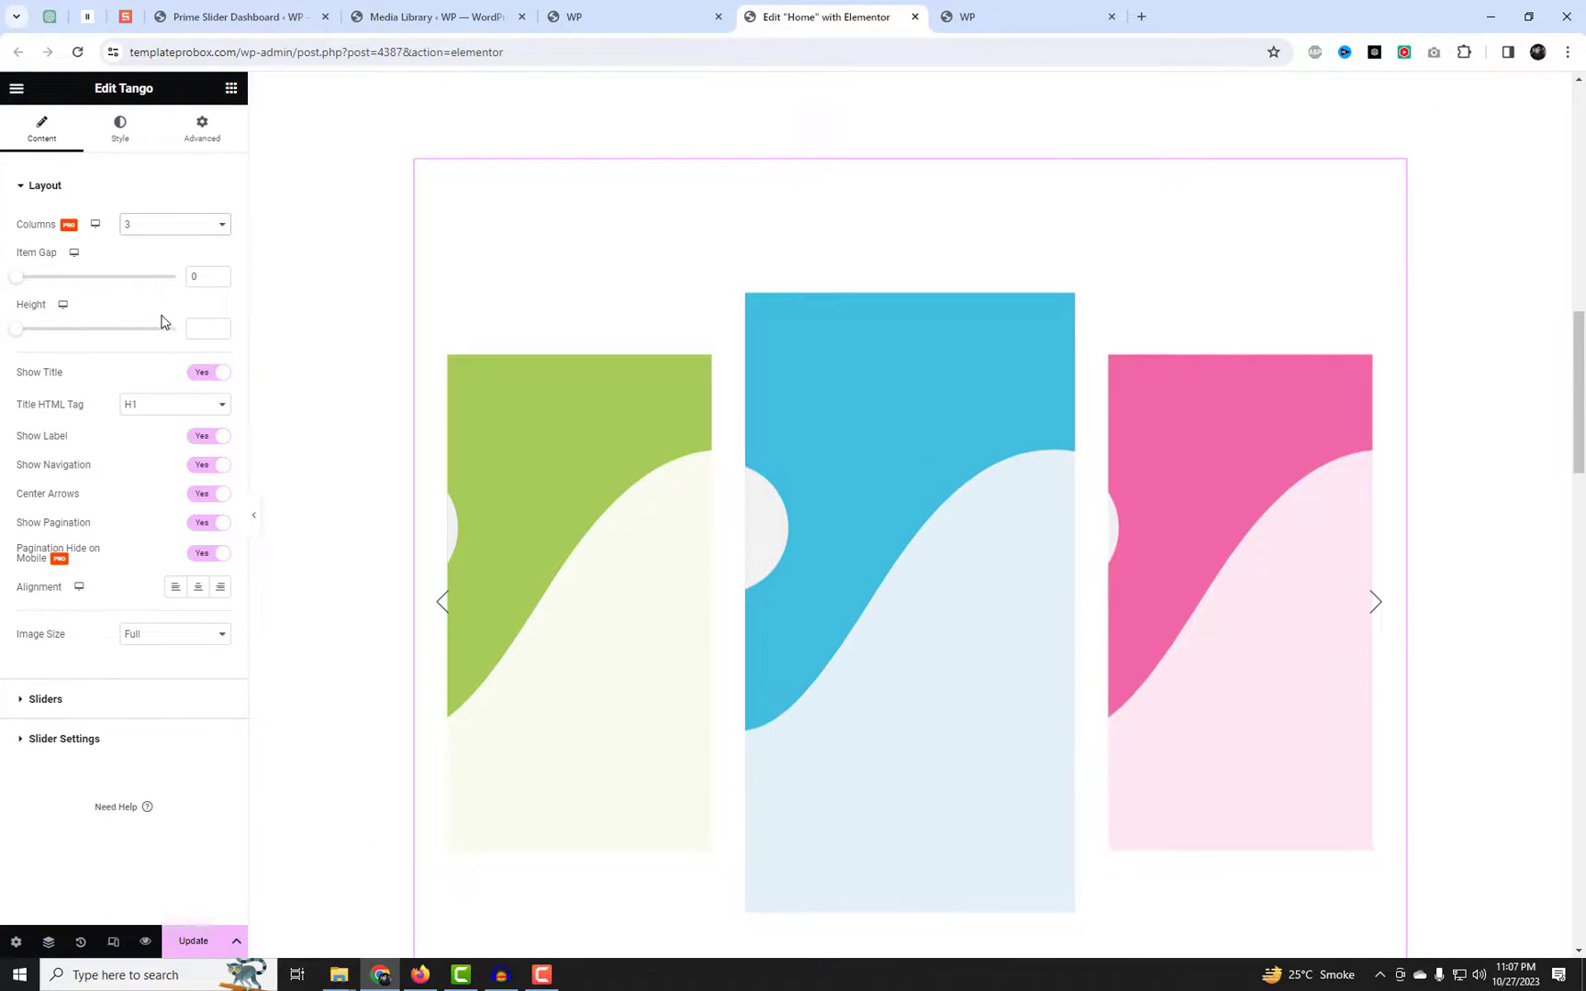
Set the Tango slider's title HTML tag to H2 and its height to 765.
click(160, 413)
click(166, 435)
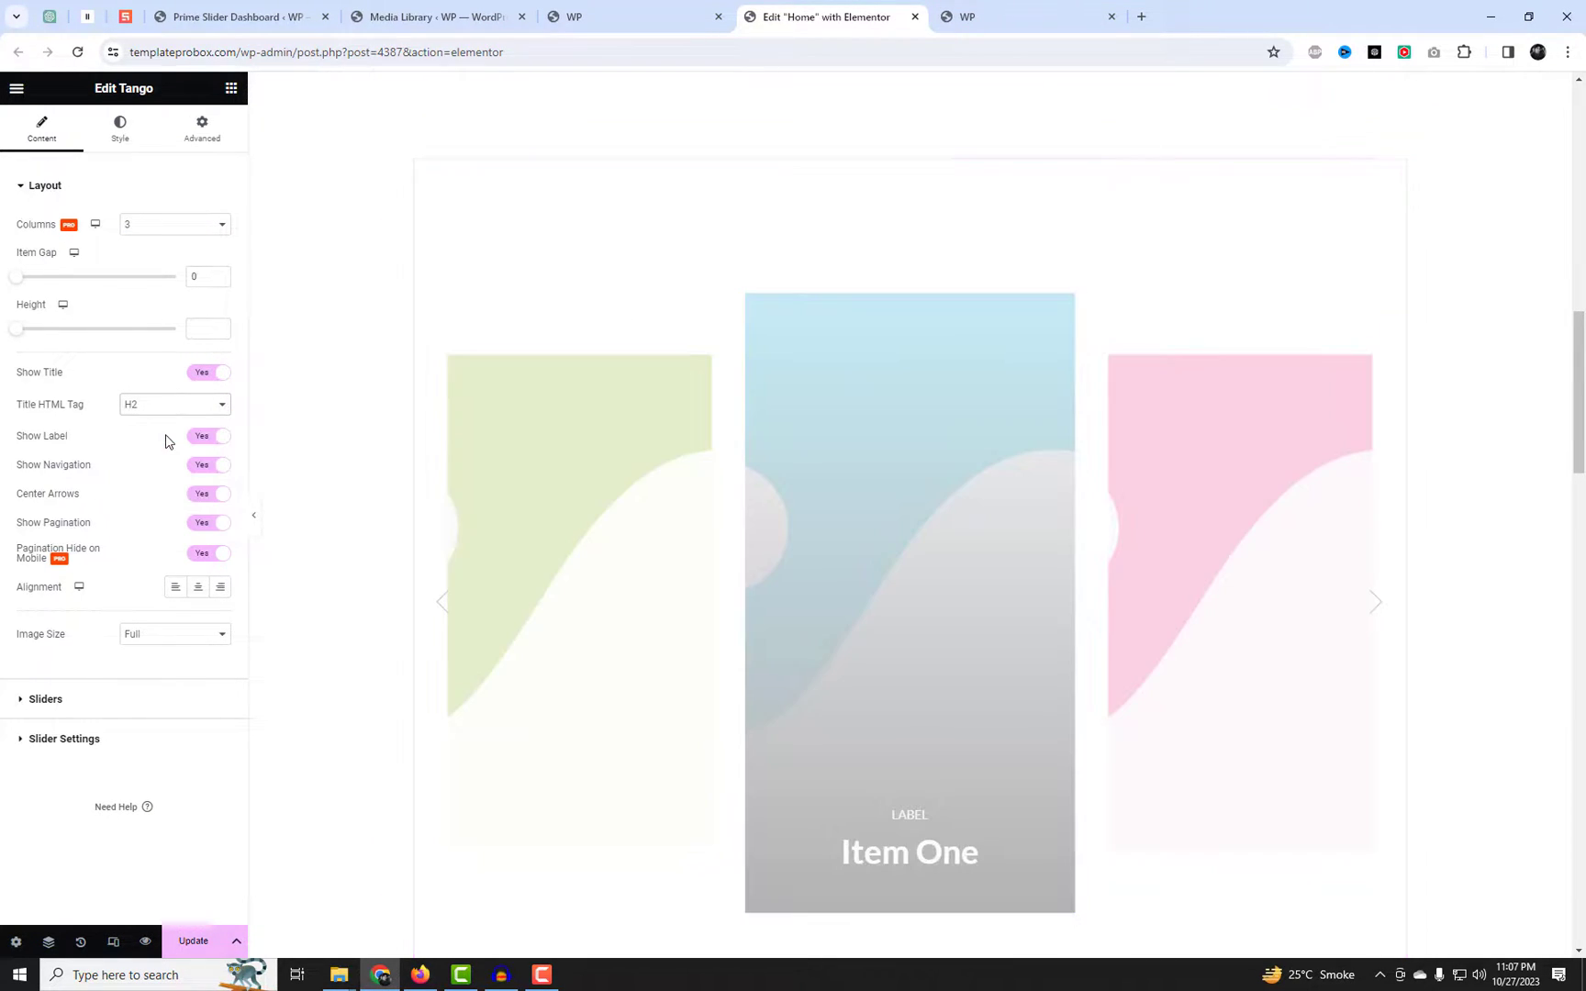
drag(18, 330, 137, 347)
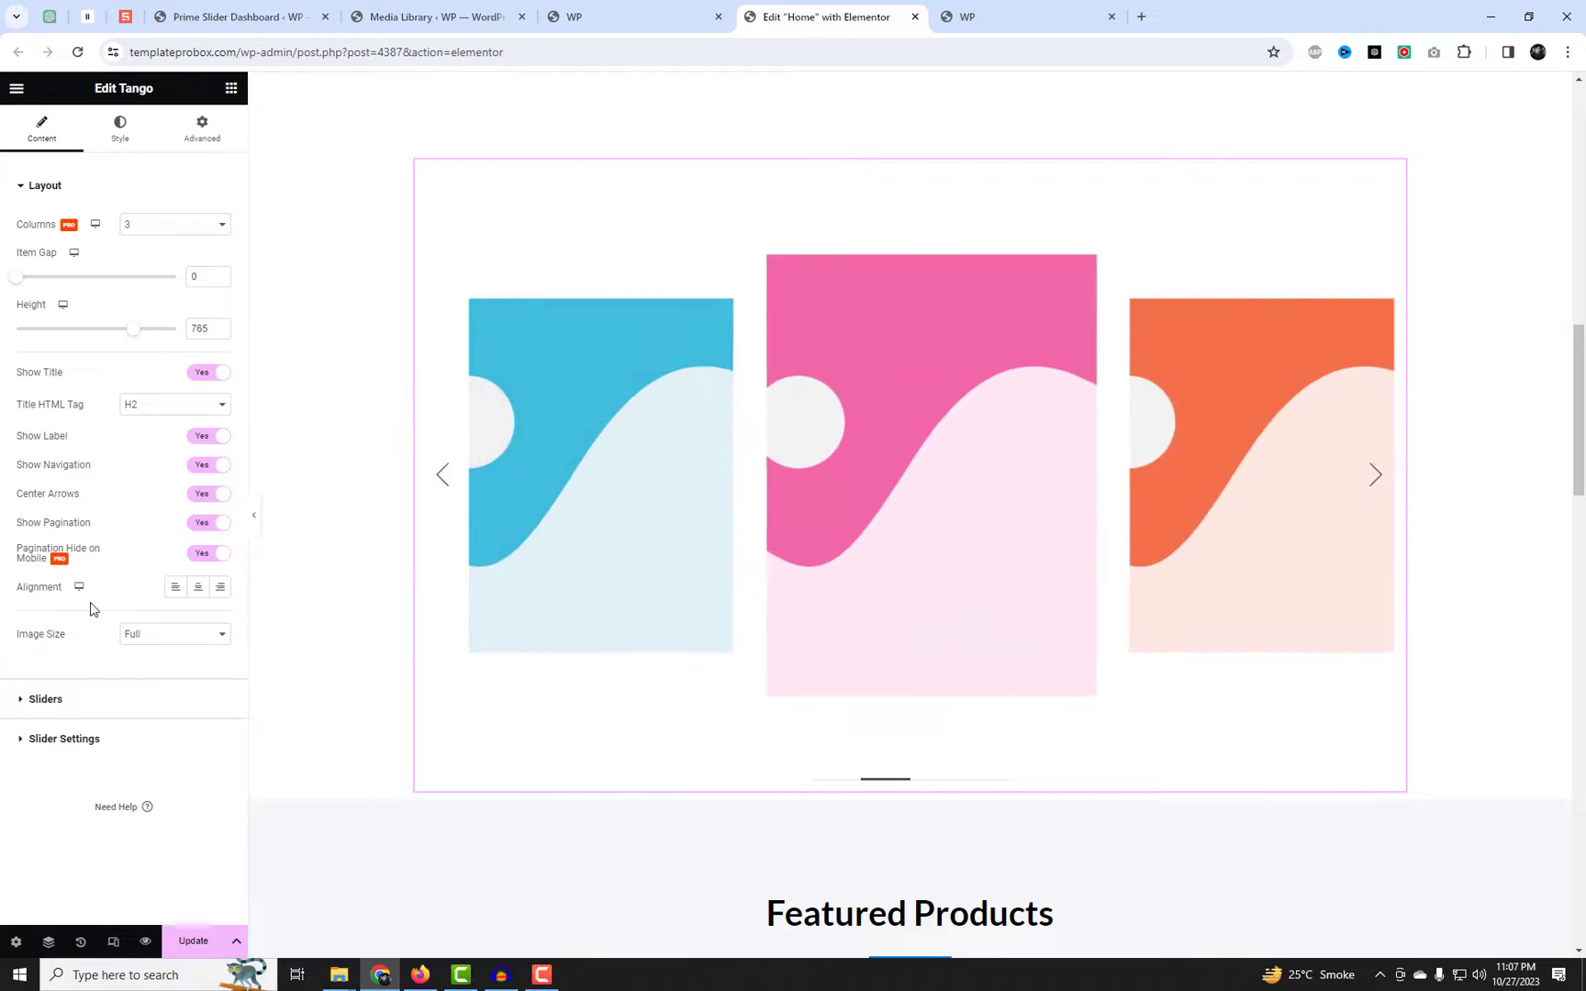
Delete Item Two, Item Three and Item Four from the Tango slider's items.
click(98, 695)
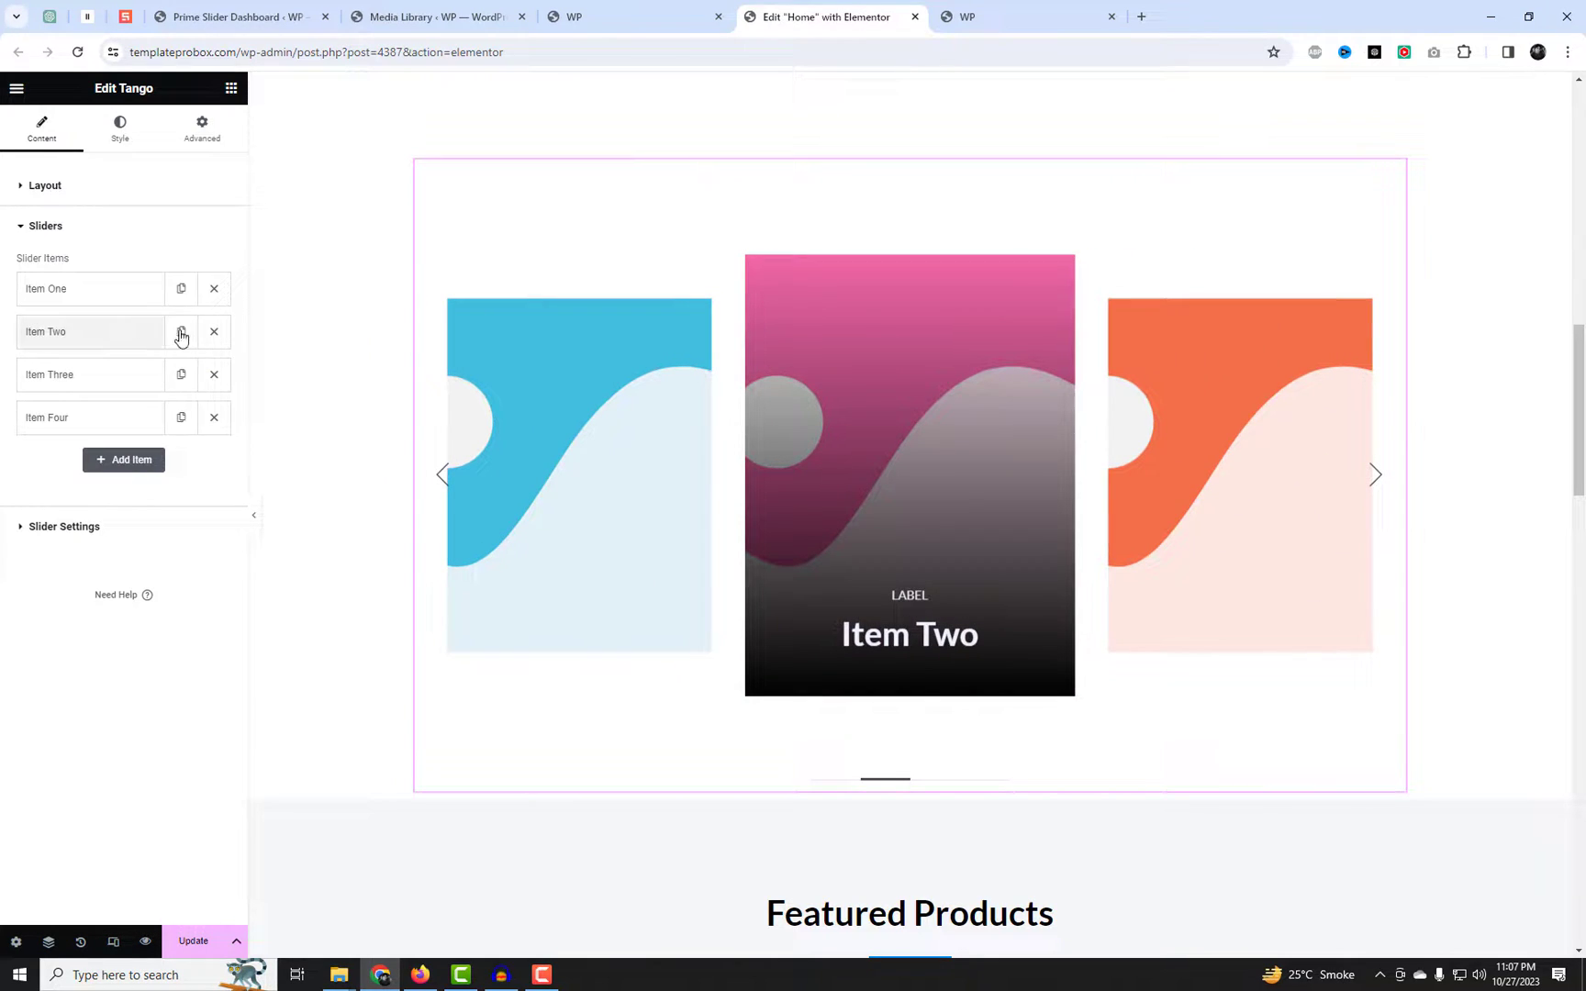
click(213, 331)
click(214, 331)
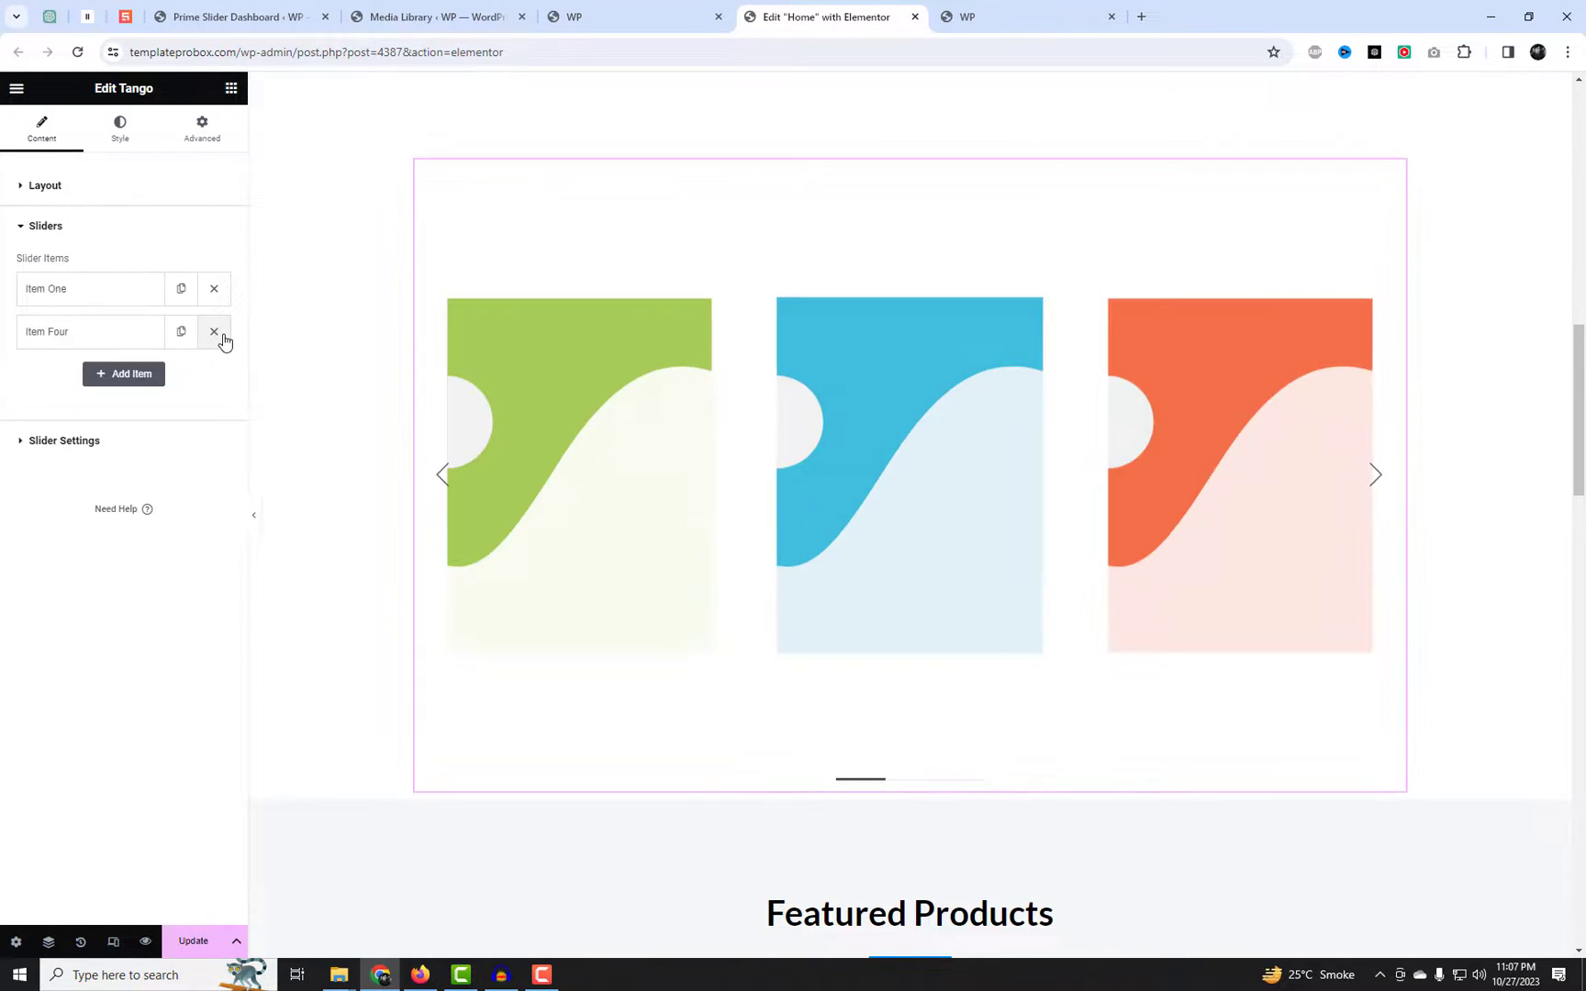
click(214, 331)
Set the Item One slide's image to the orange Thankful T-shirt, tshirt7-1.jpg, from the media library.
click(117, 292)
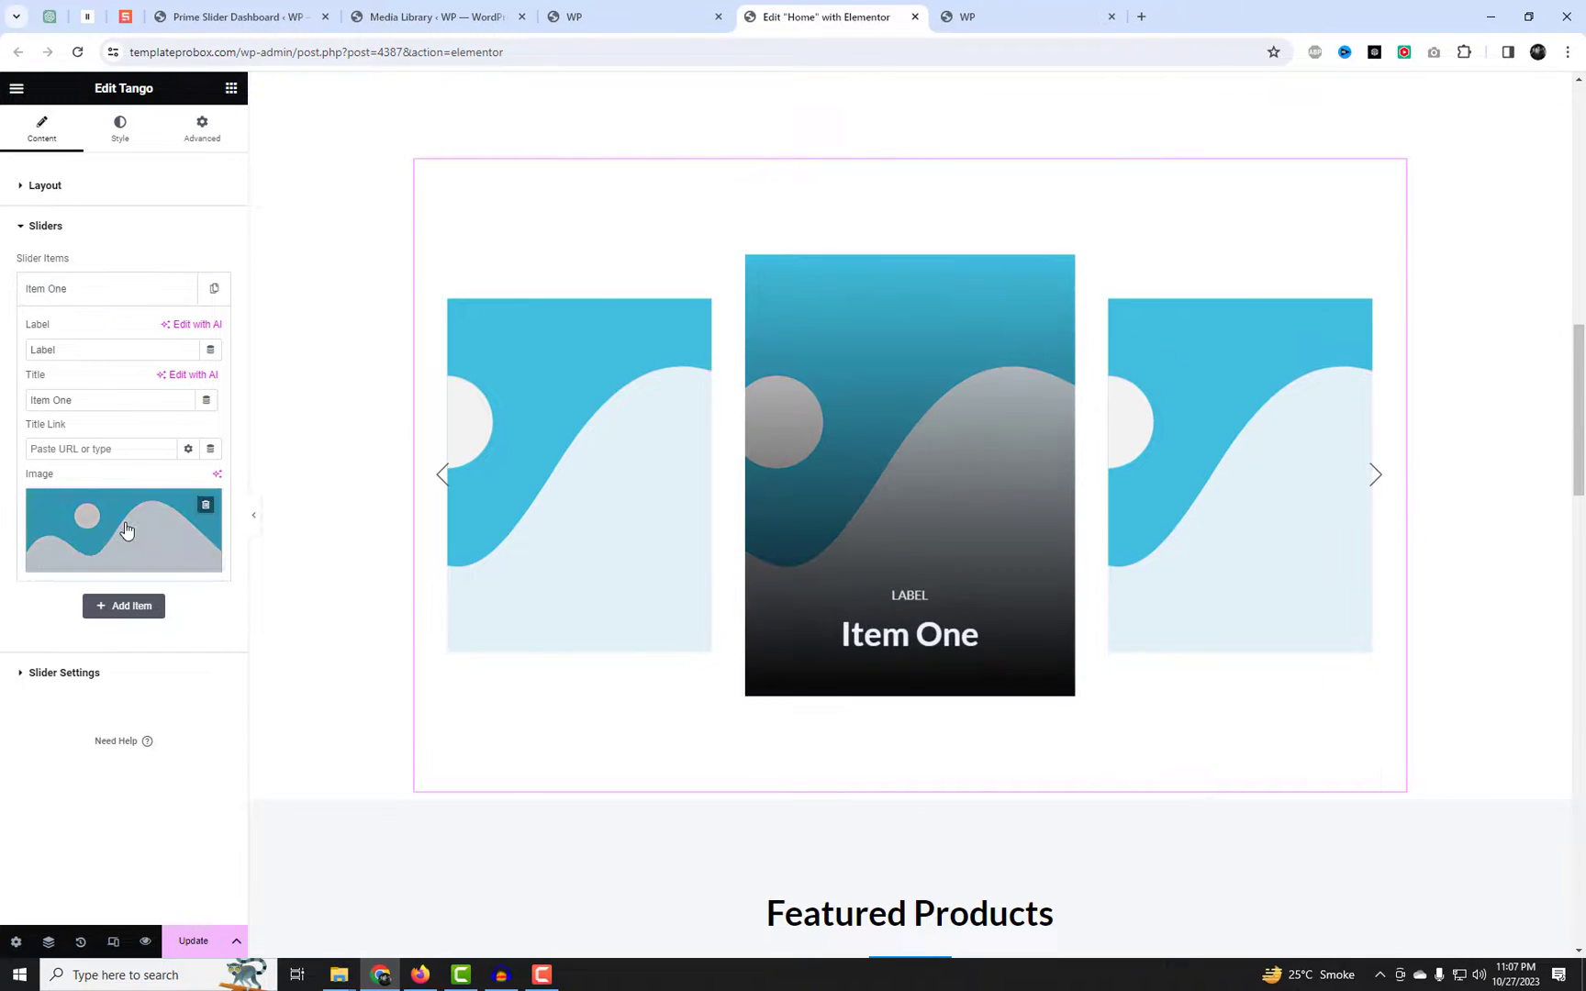
click(125, 536)
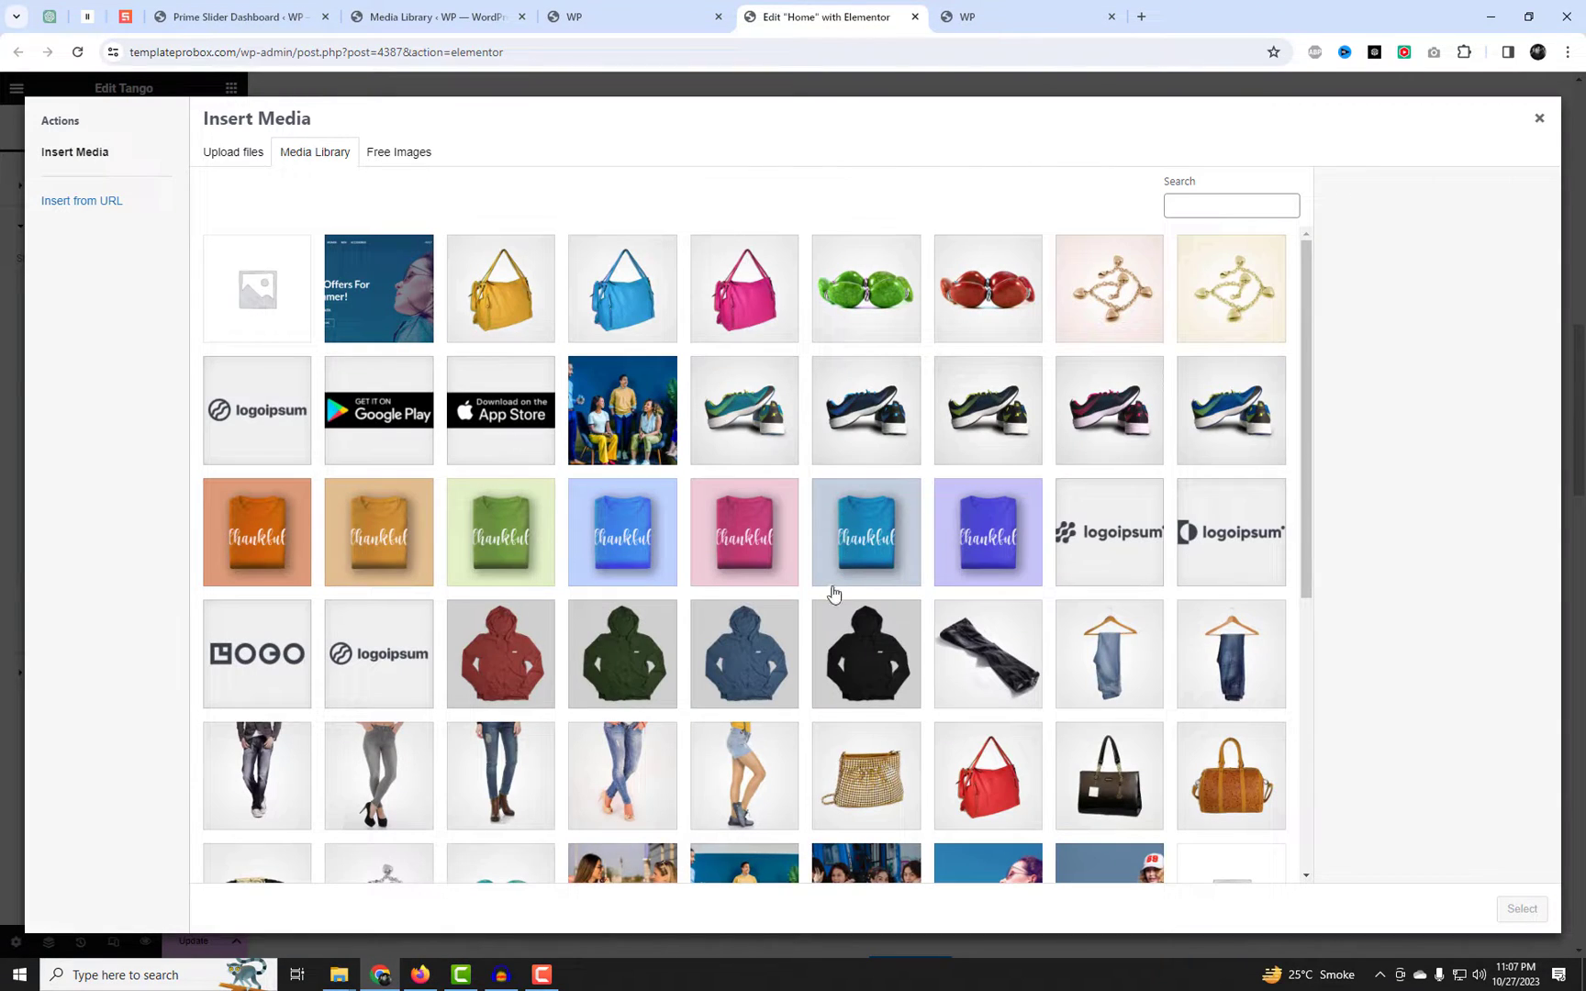
click(280, 553)
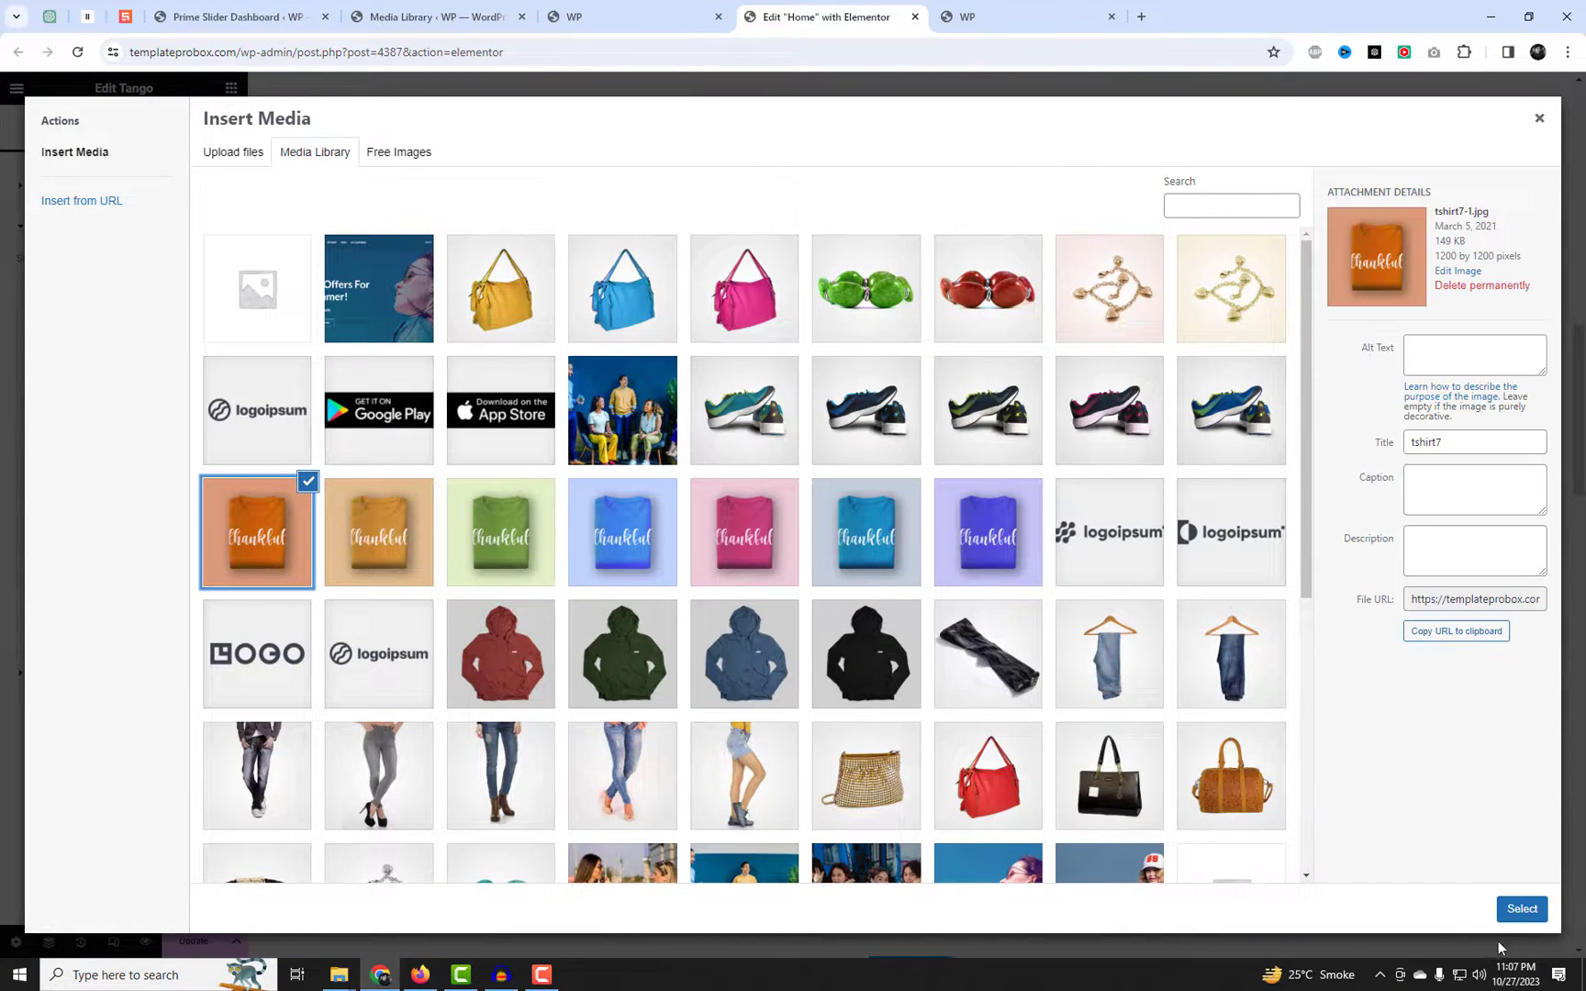
click(1518, 910)
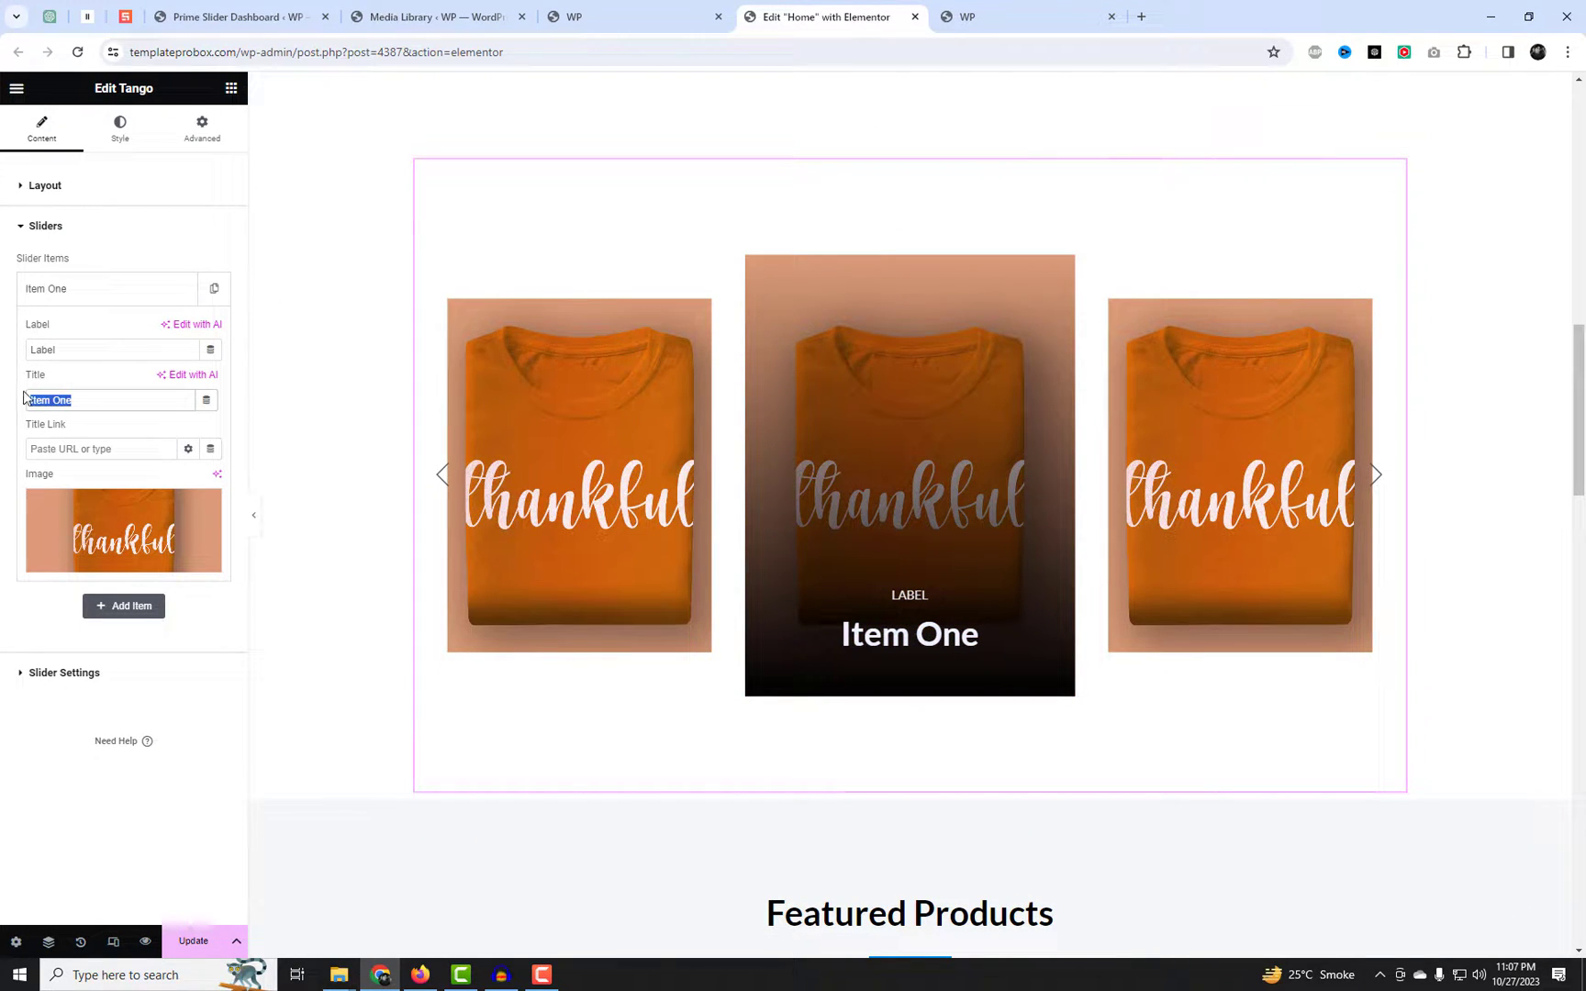
Set the first slide's title to "Product Name #01".
text(Product )
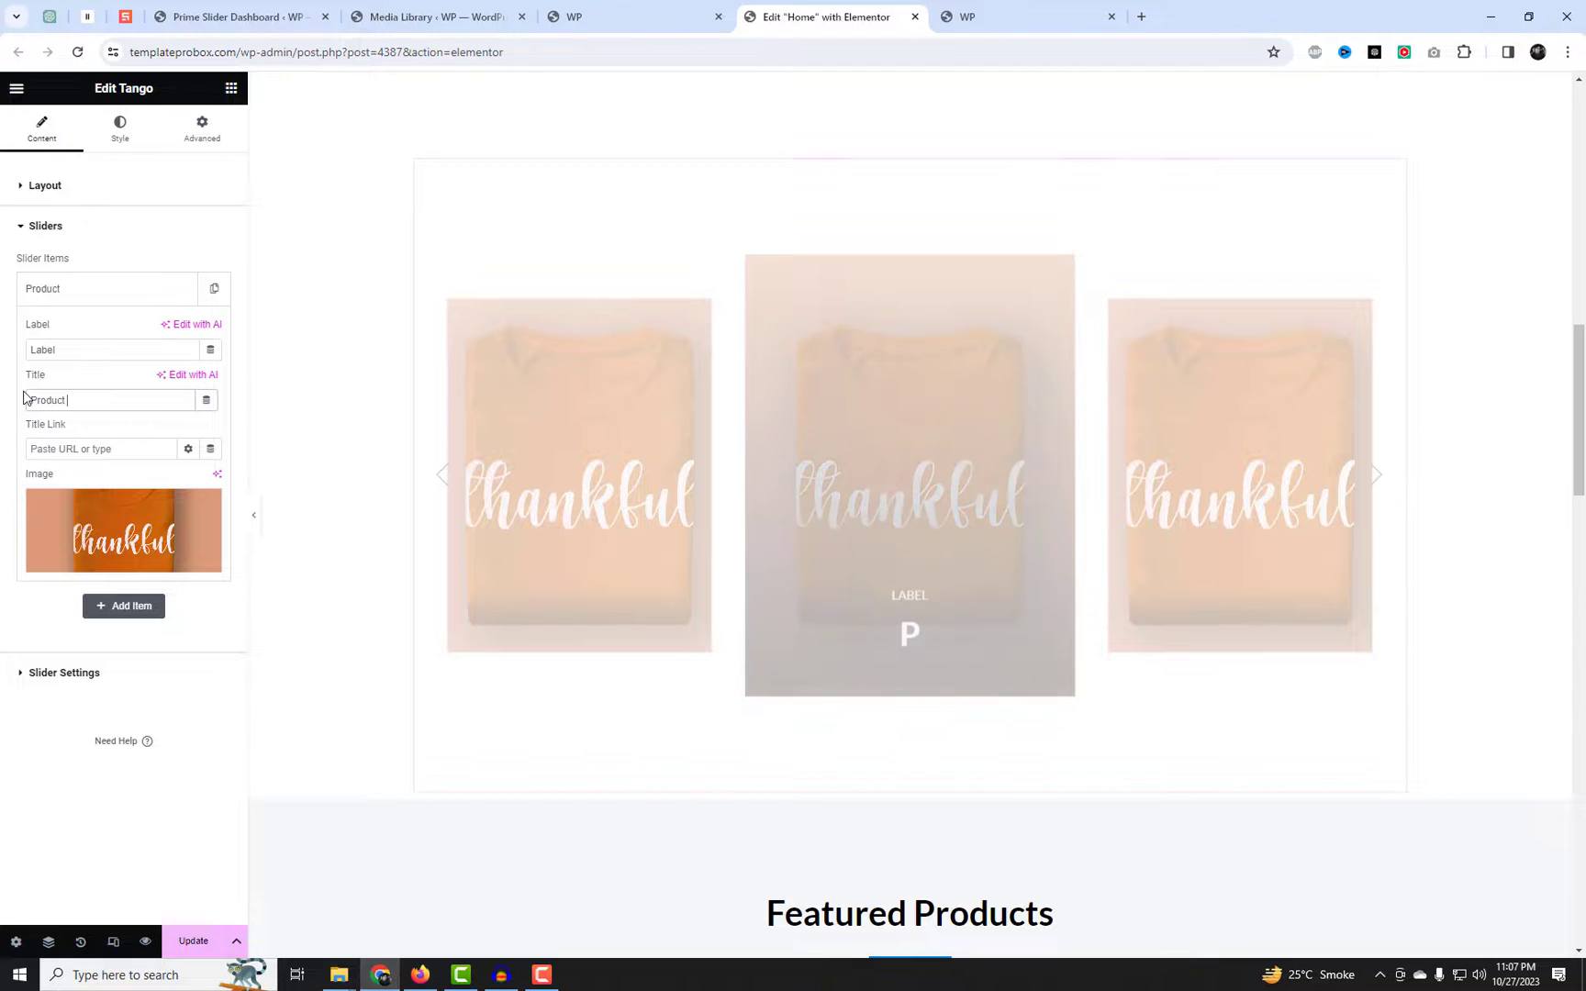
text(Name )
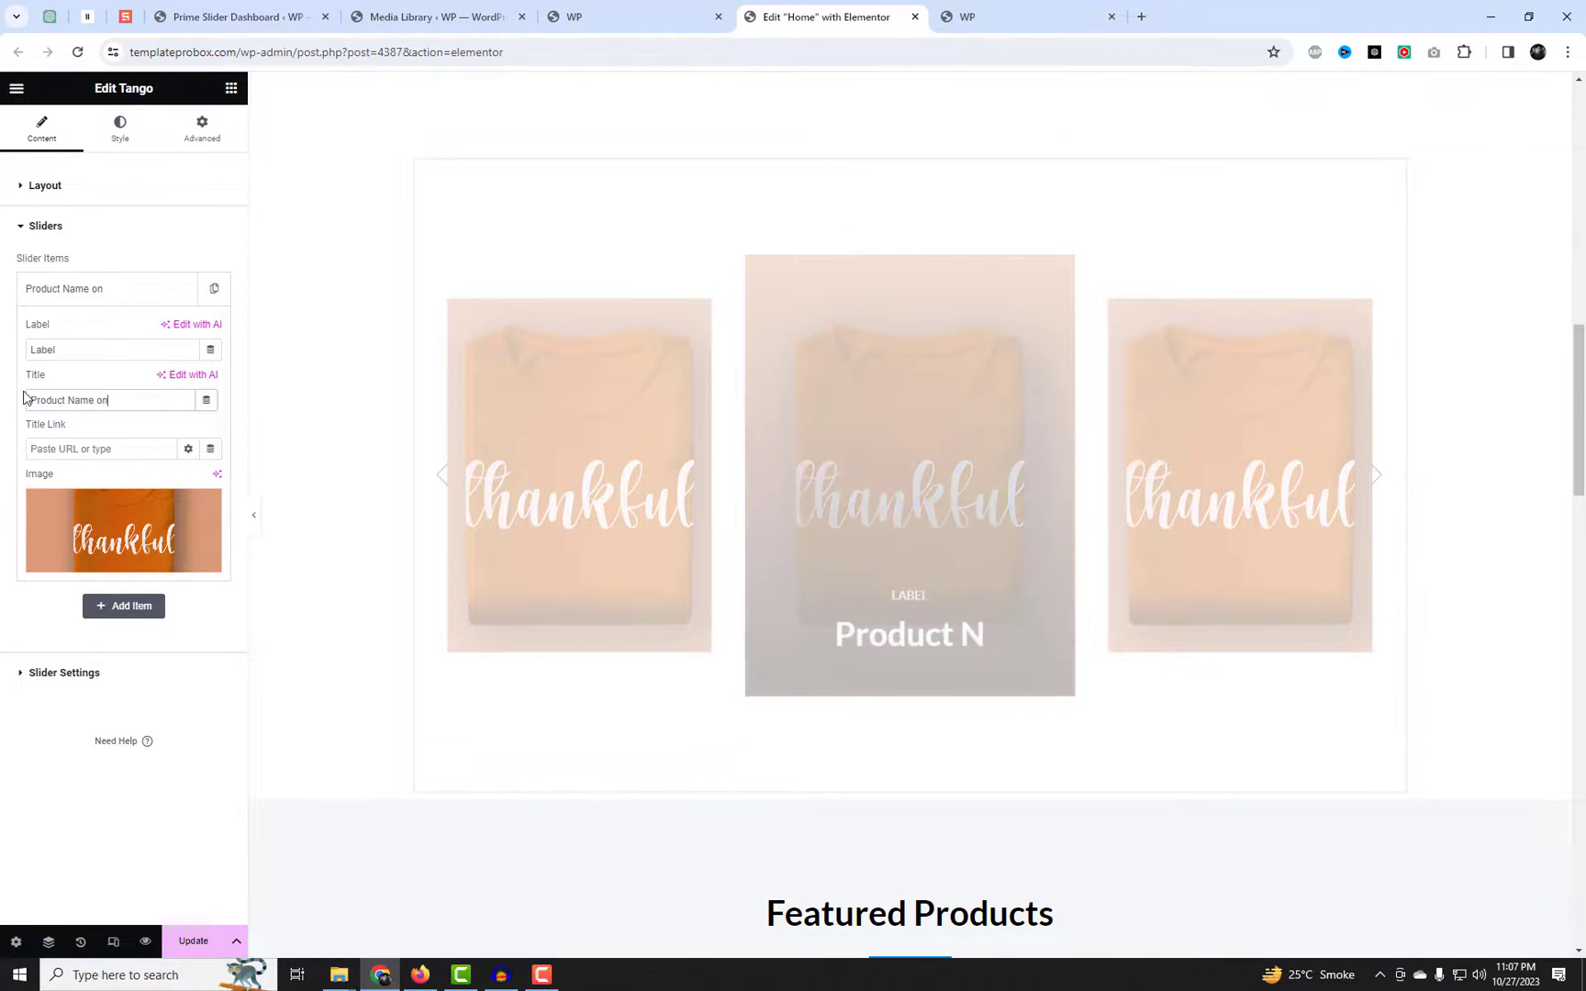
text(#01)
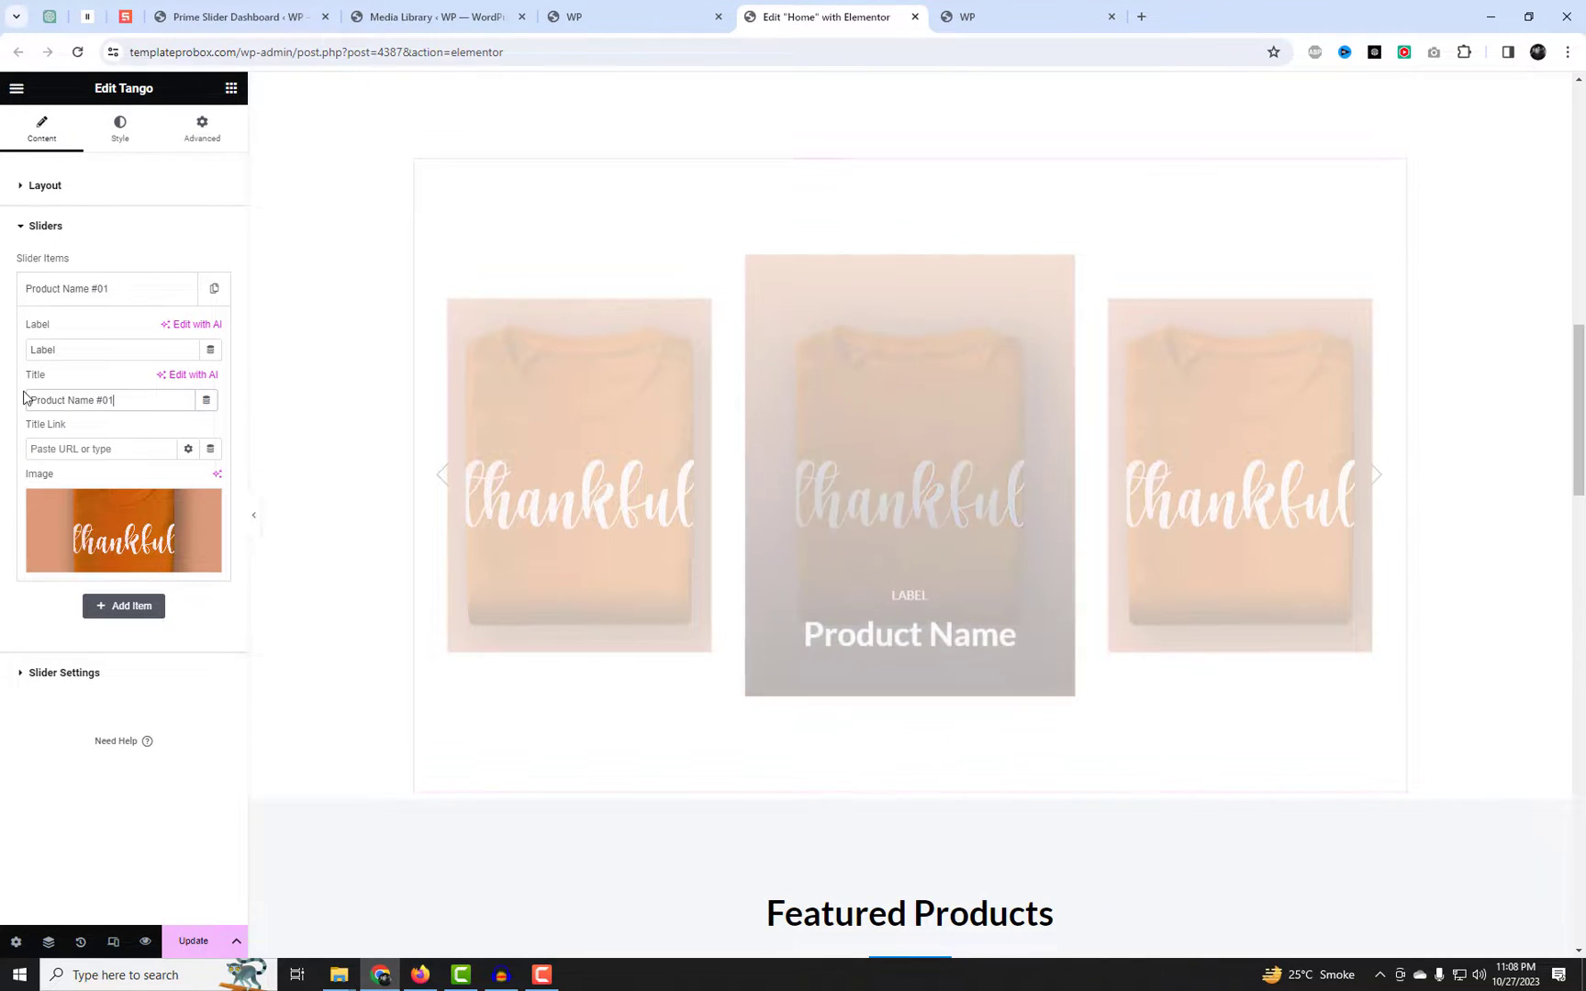
Copy the product name Dark Brown Jeans from the shop page and use it as the first slide's title.
click(1056, 10)
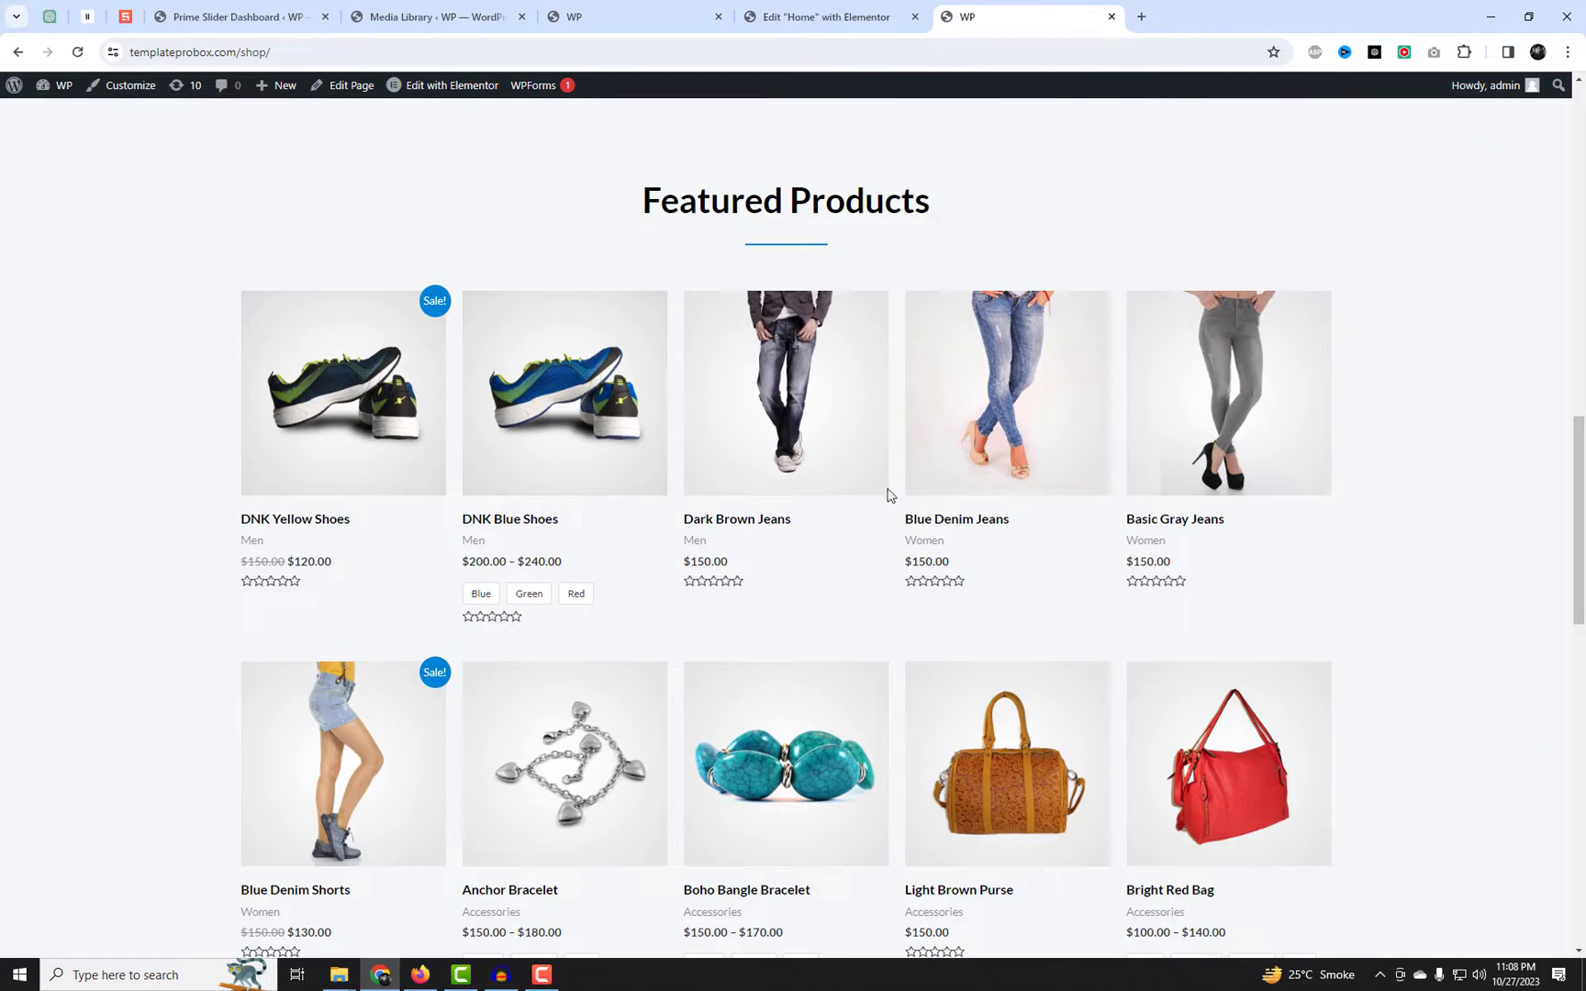
drag(801, 528, 684, 523)
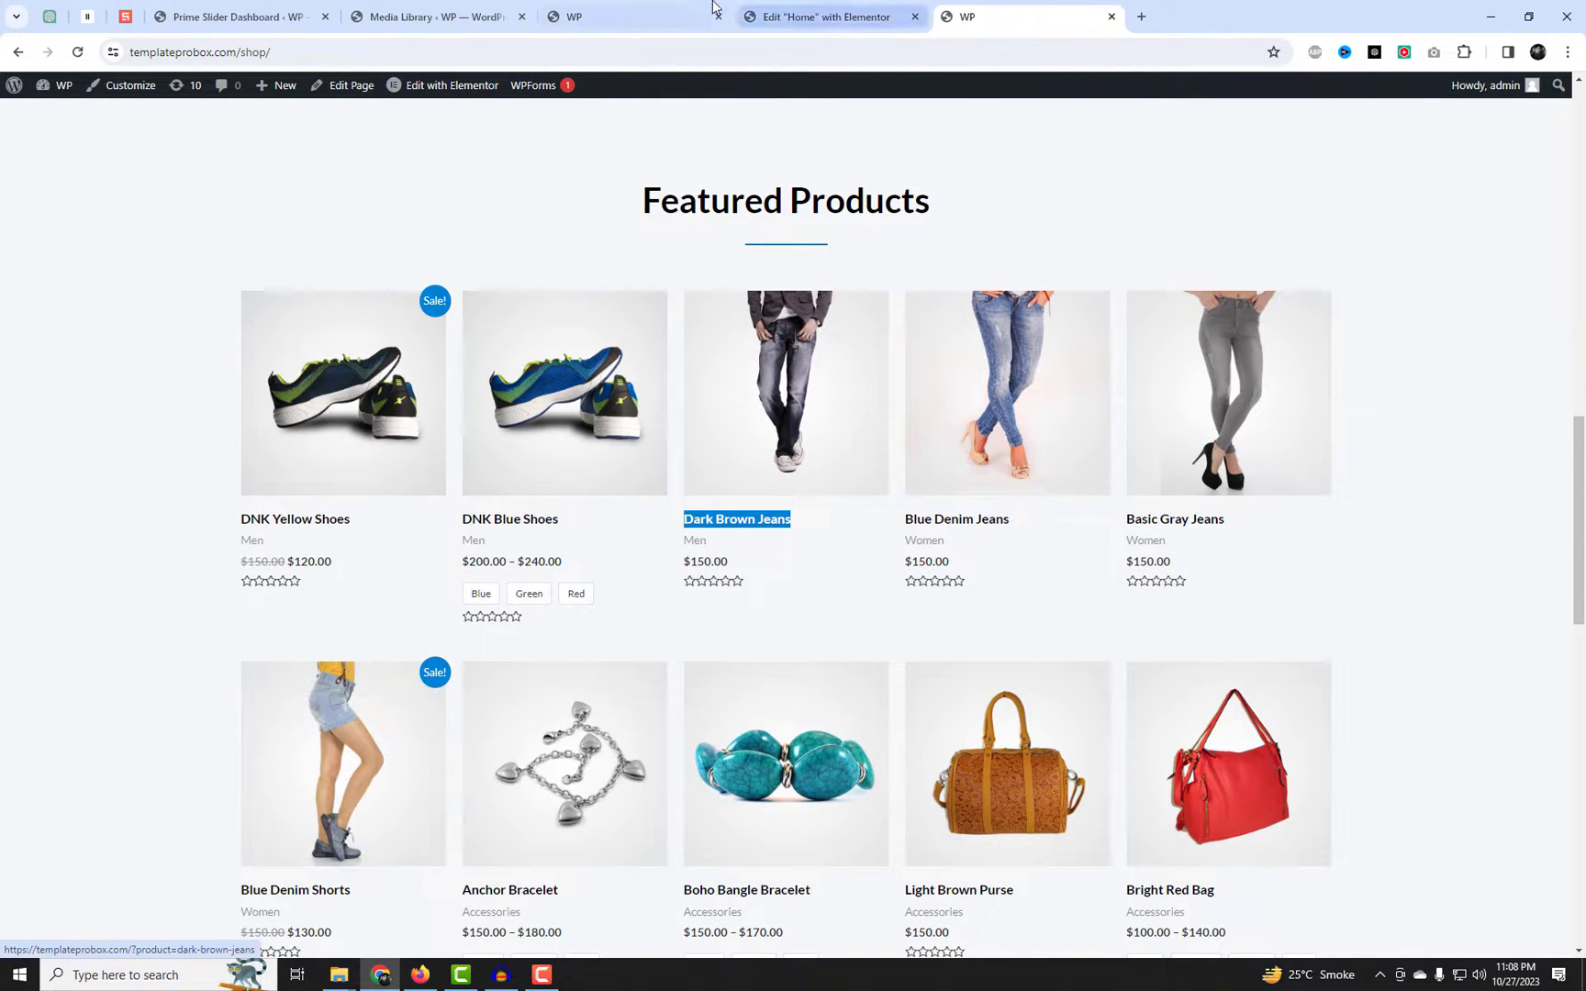
click(817, 15)
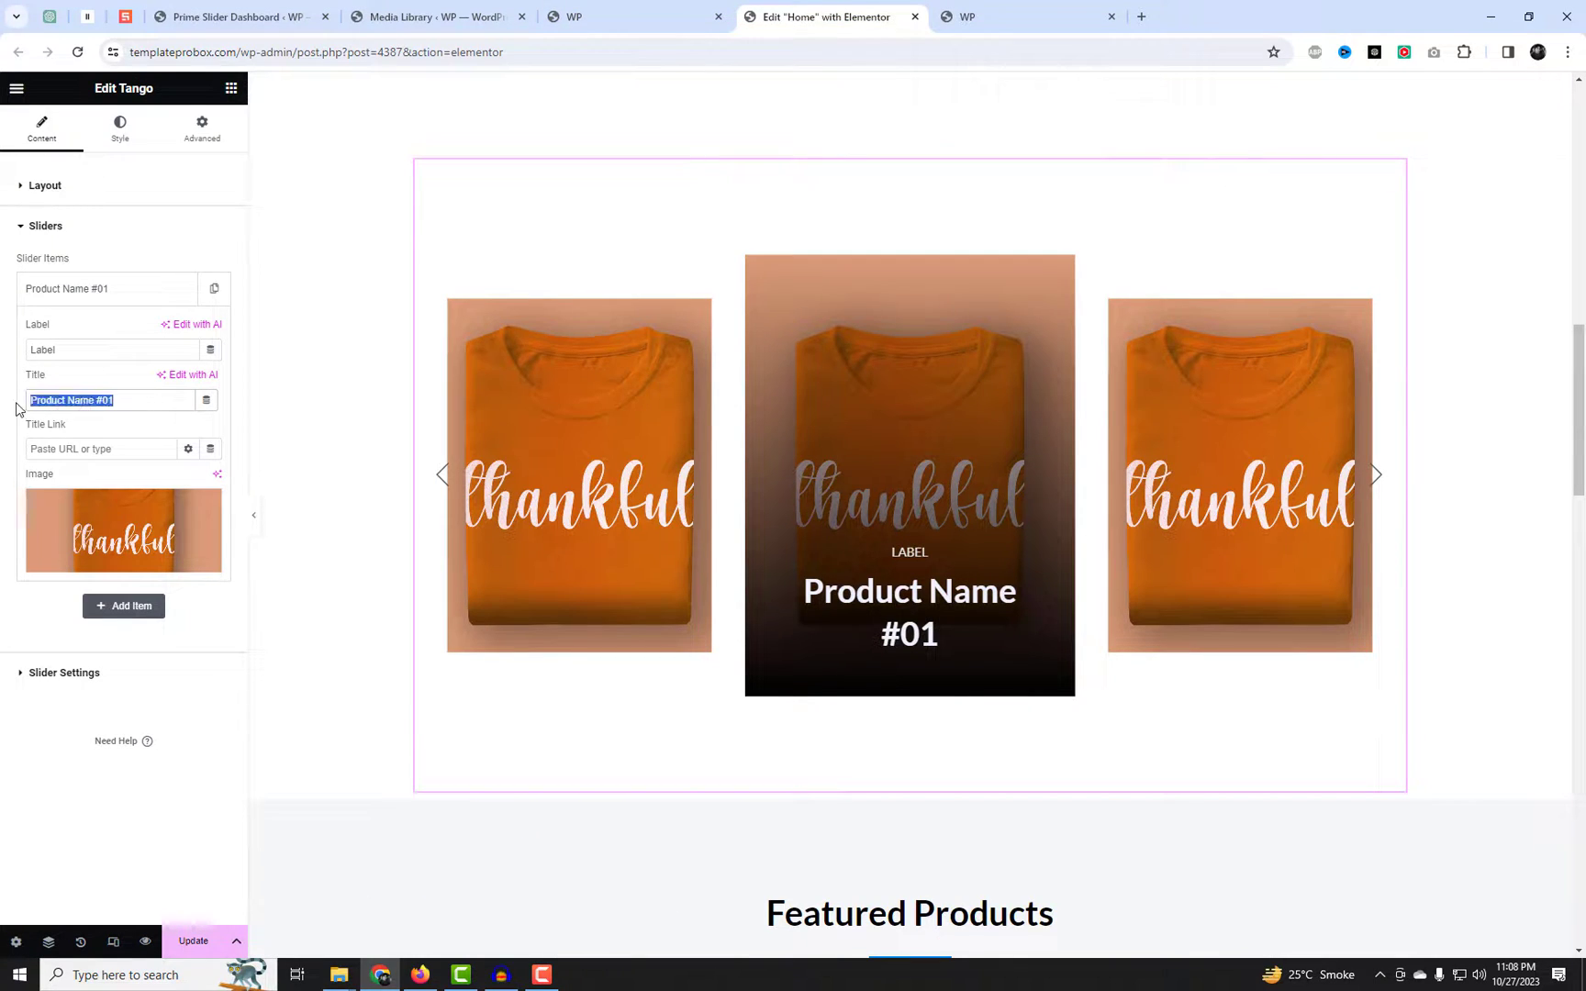
Copy the Dark Brown Jeans product page address from the shop and paste it as the first slide's title link.
click(1019, 17)
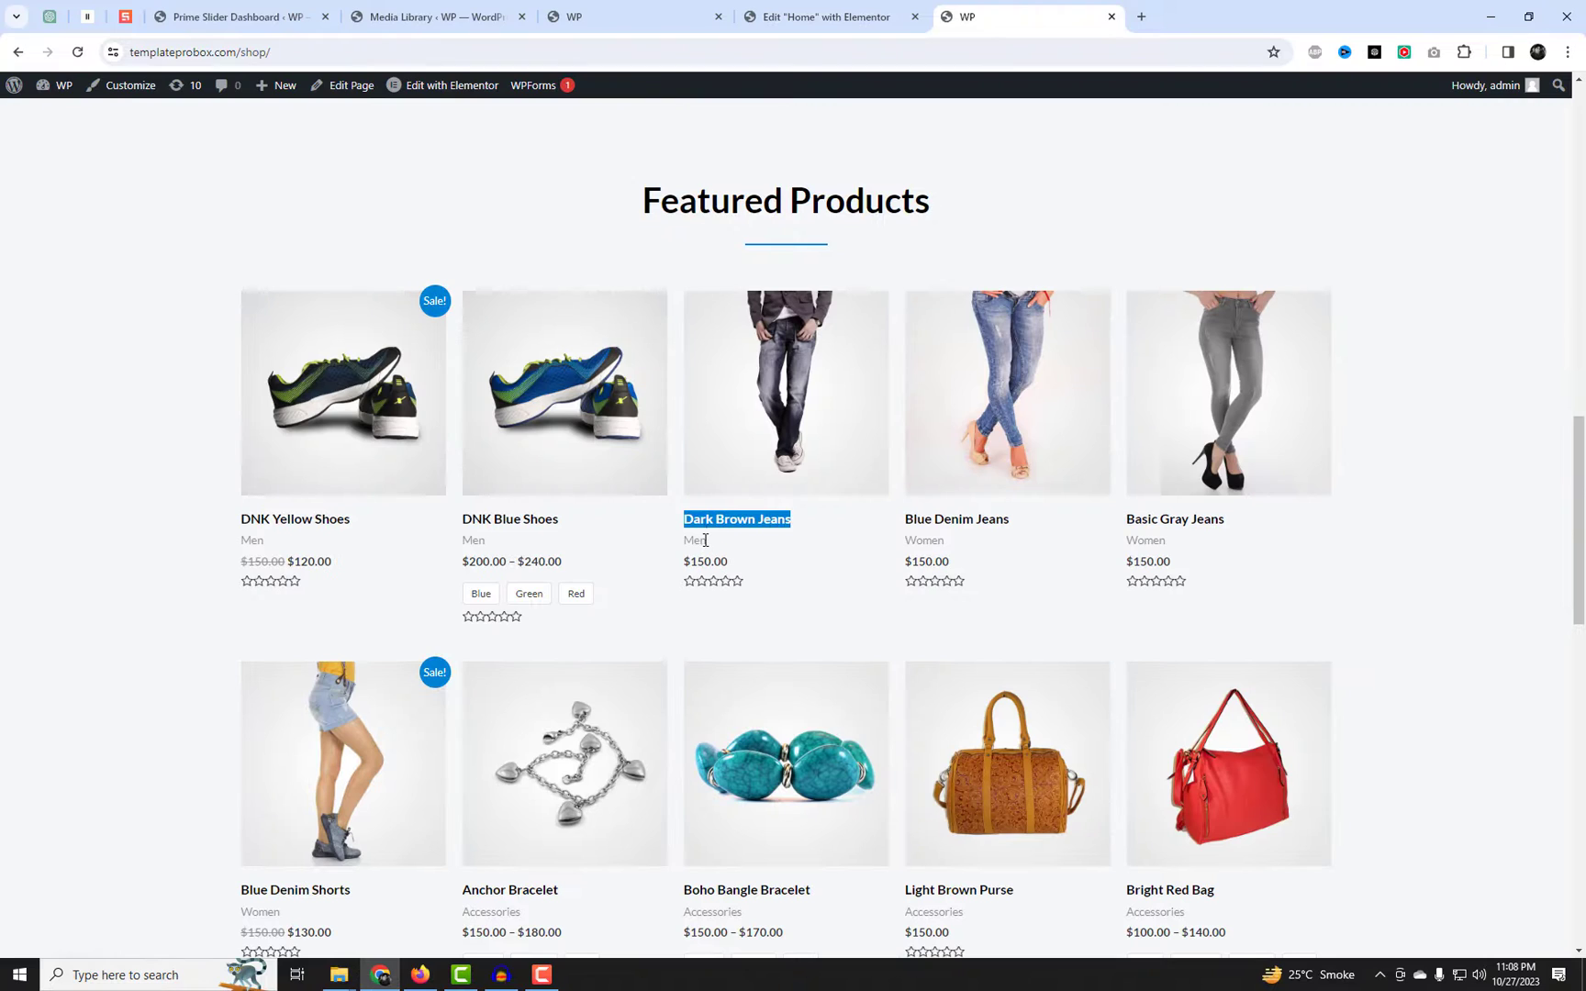
middle_click(754, 468)
click(1203, 18)
click(1118, 50)
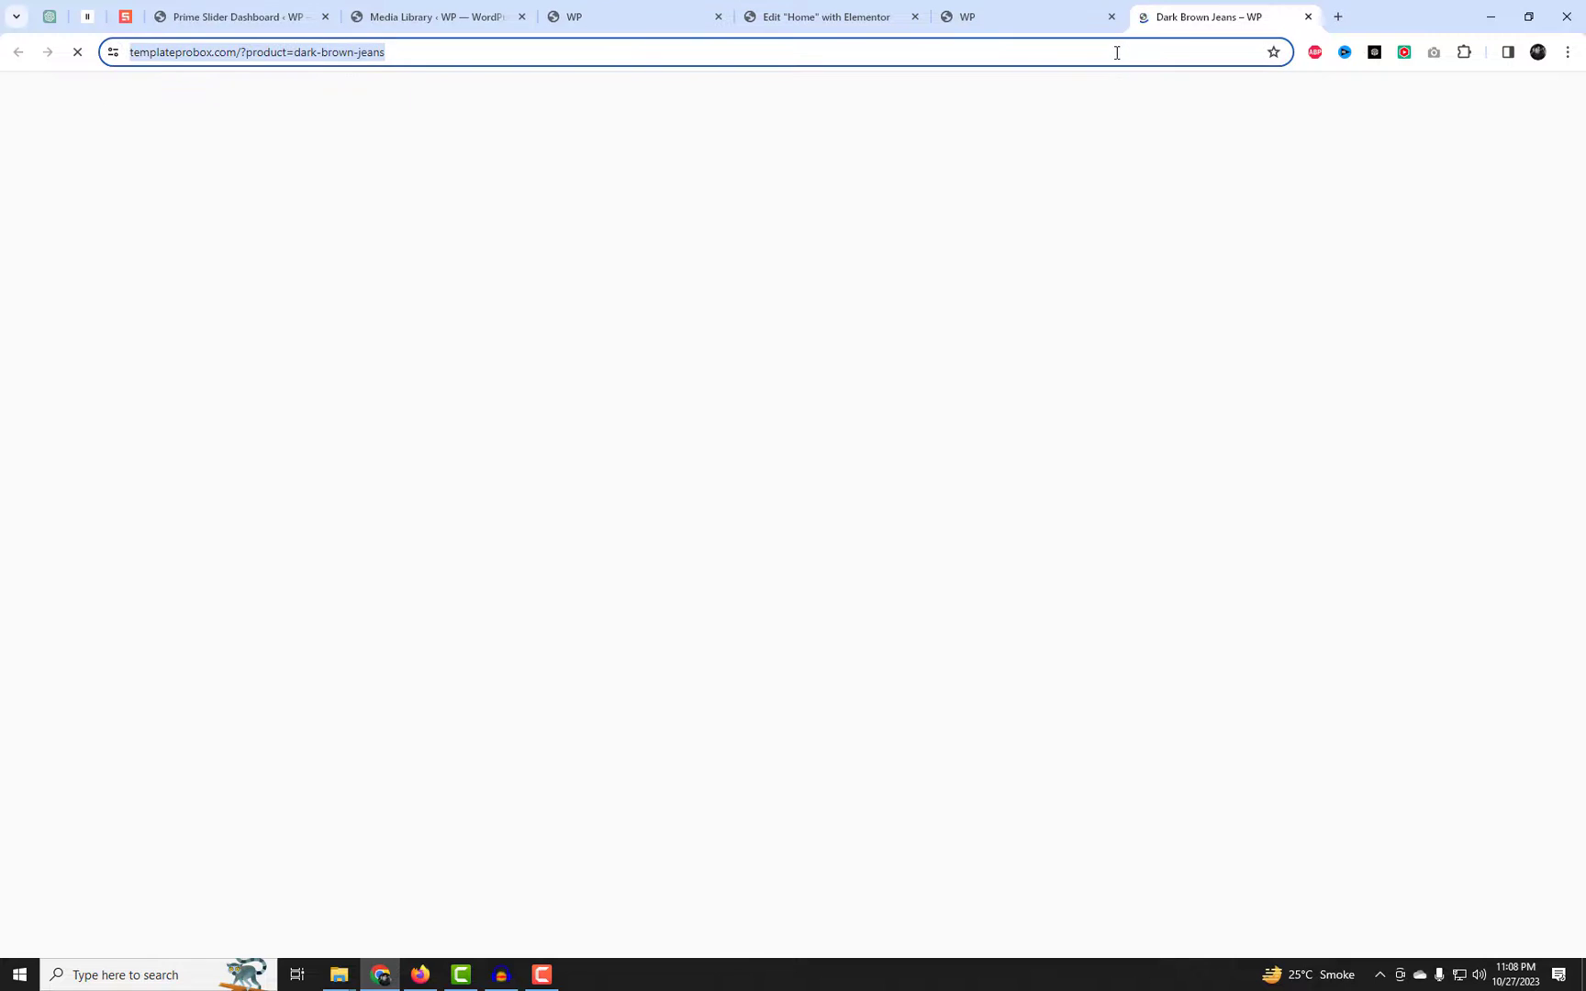
click(874, 12)
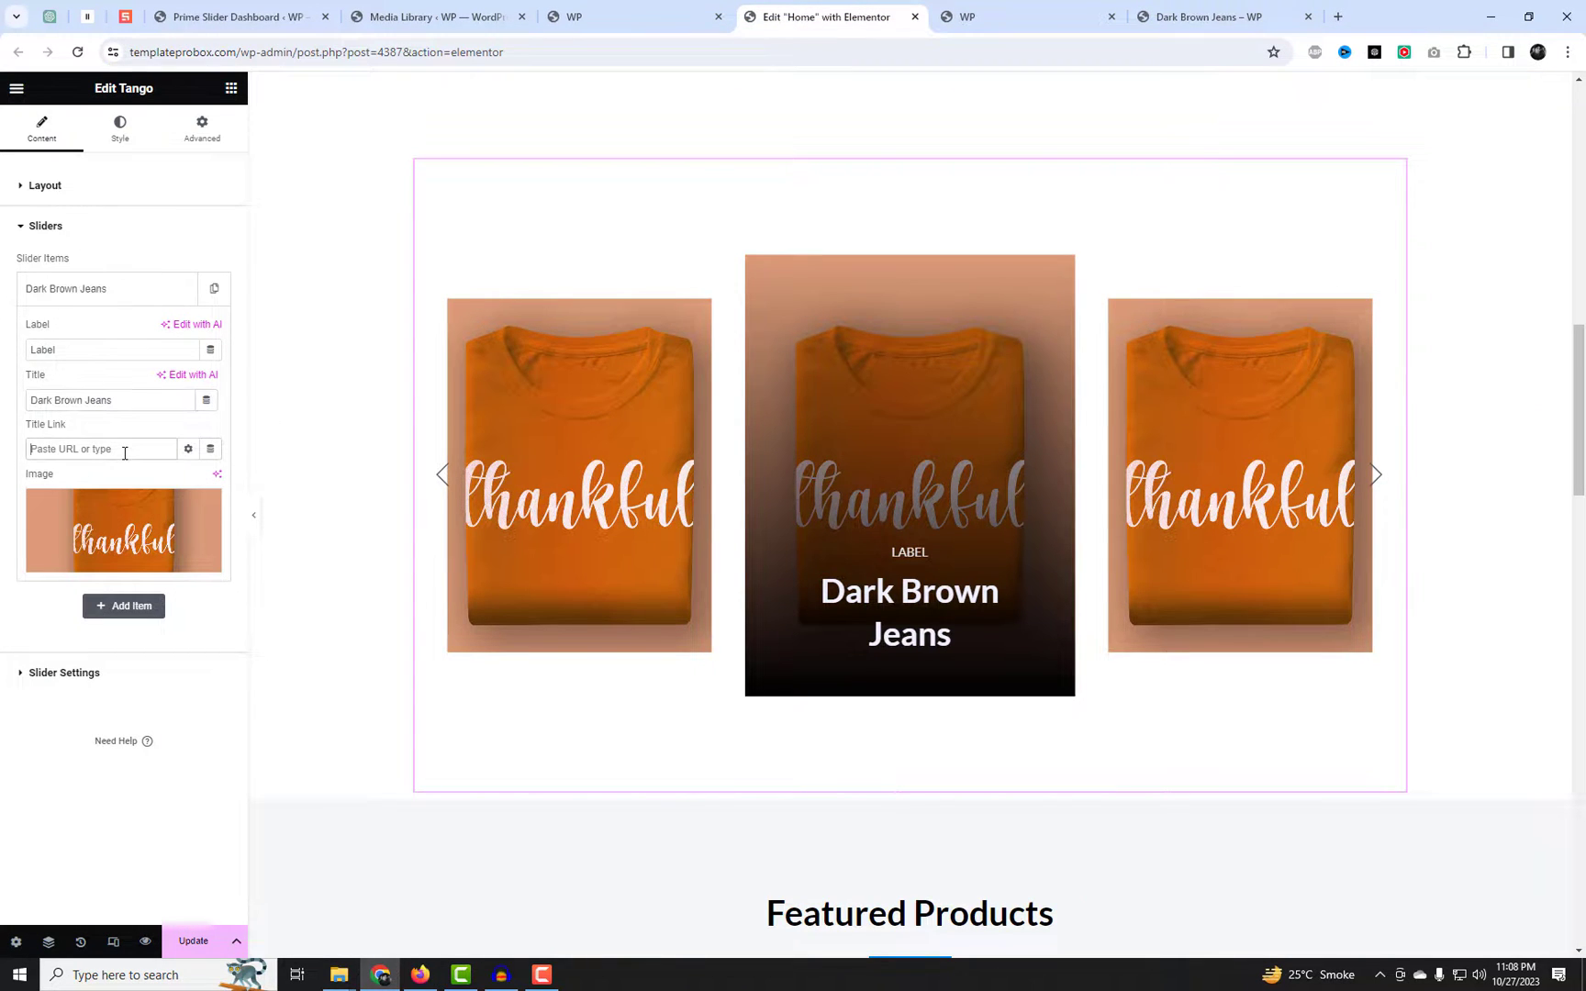
click(132, 295)
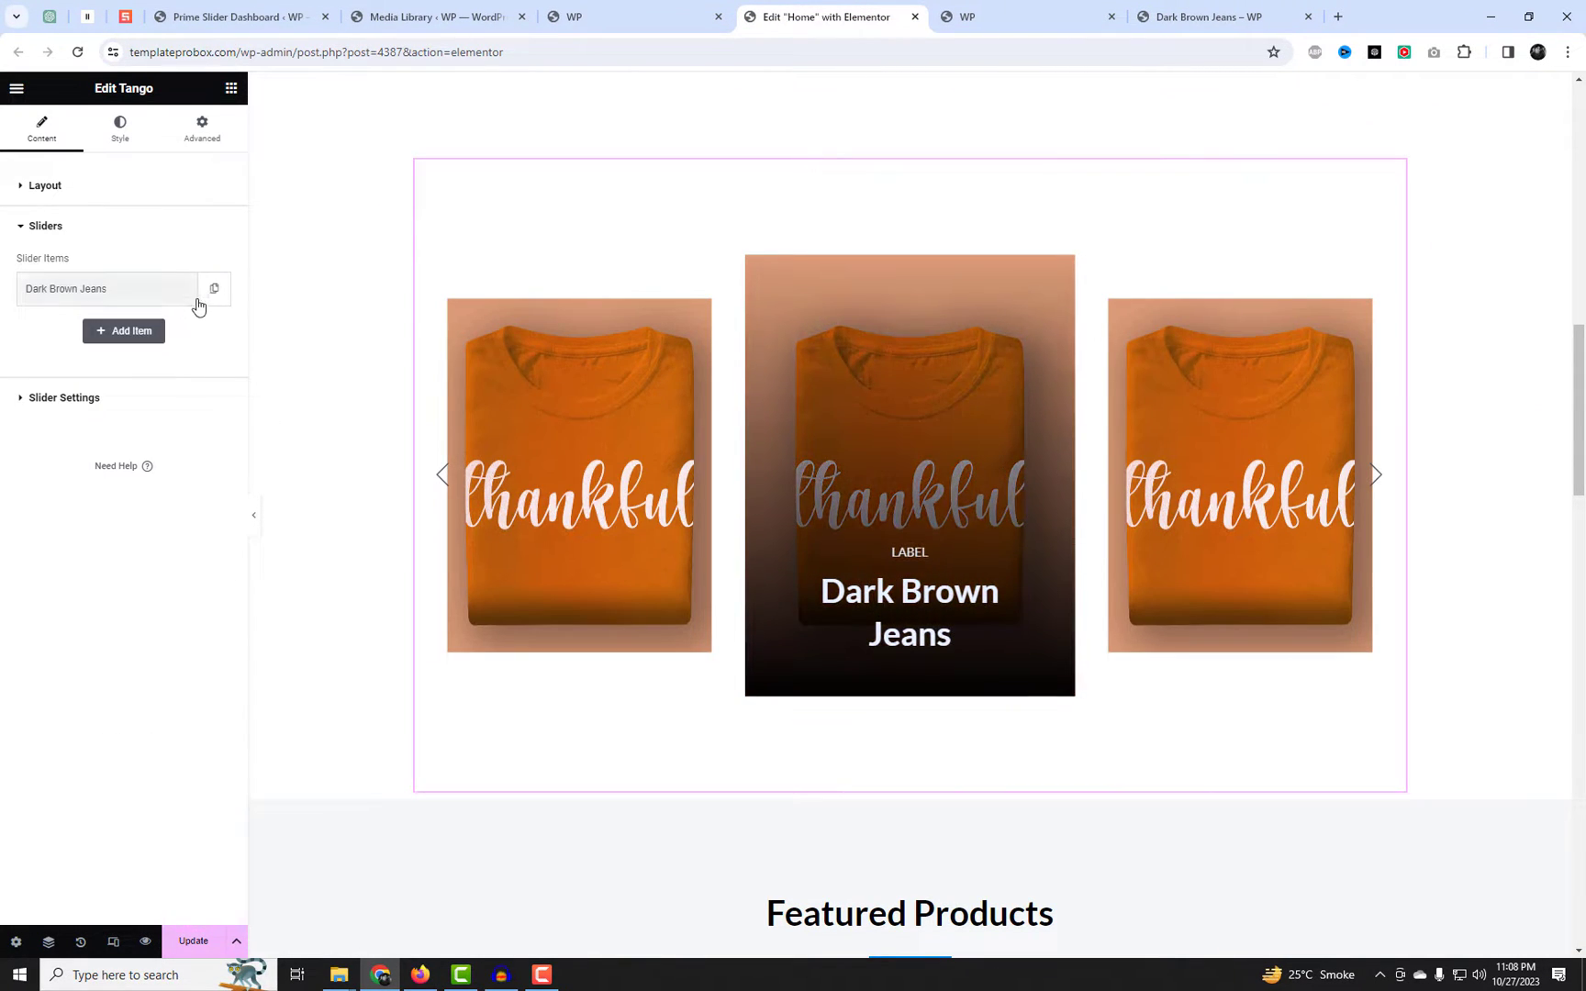
Duplicate the Dark Brown Jeans slide and retitle the copy DNK Yellow Shoes, using the product name from the shop page.
click(213, 290)
click(136, 339)
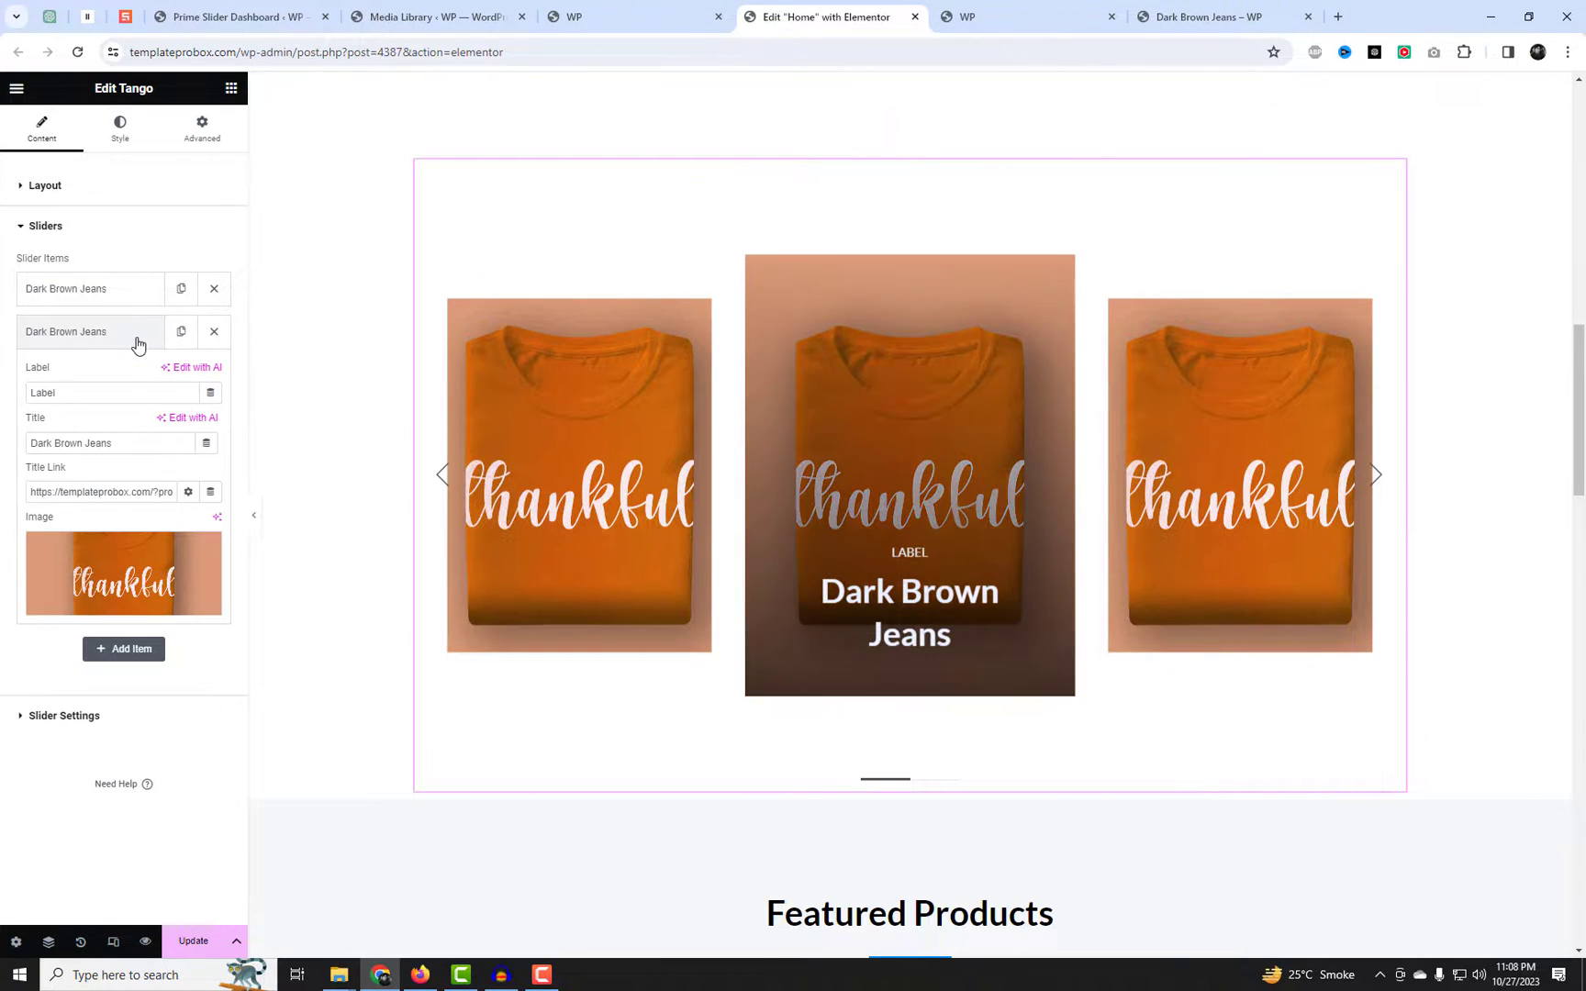
click(1002, 17)
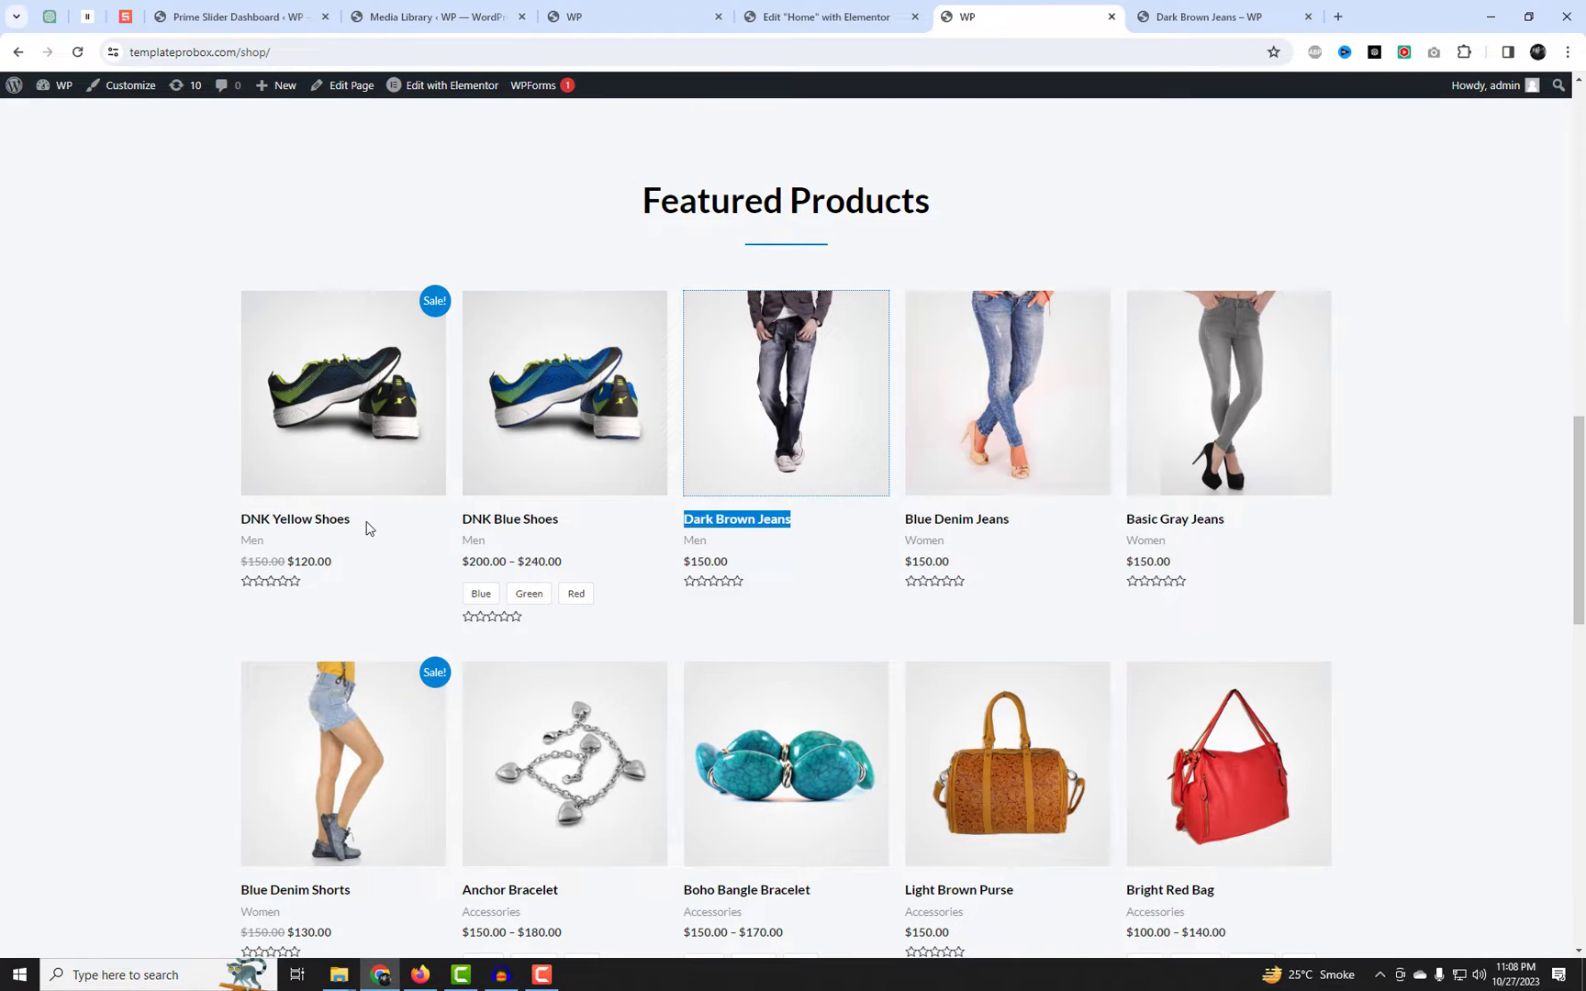
drag(366, 528, 263, 519)
click(762, 17)
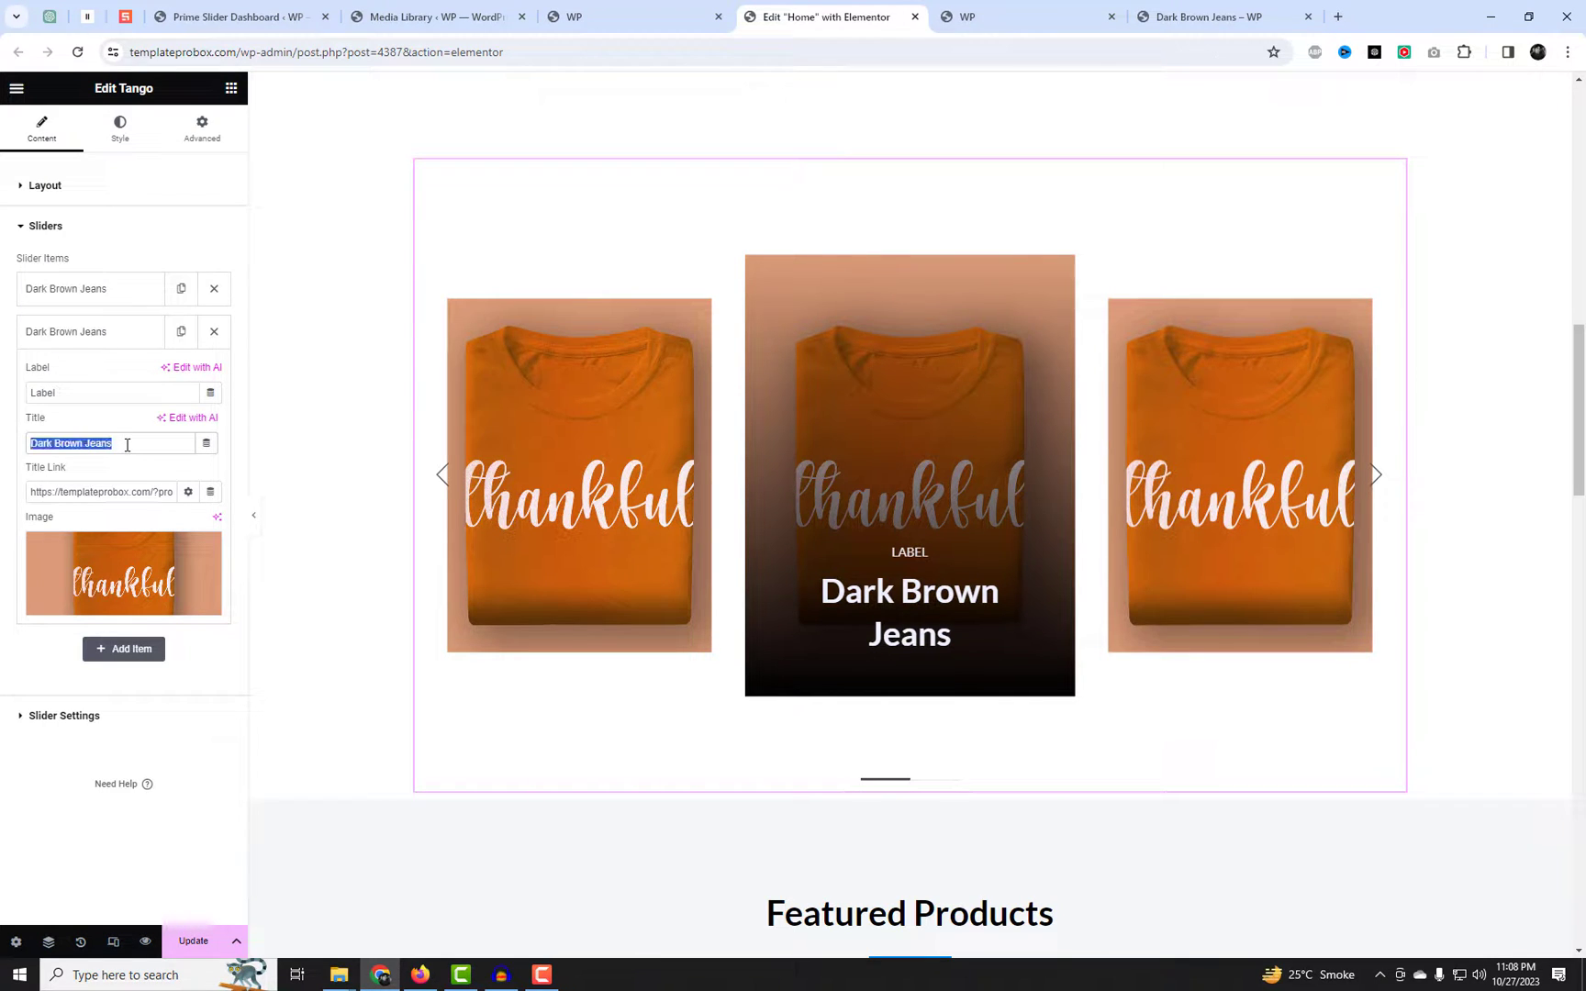
text(DNK Yellow Shoes)
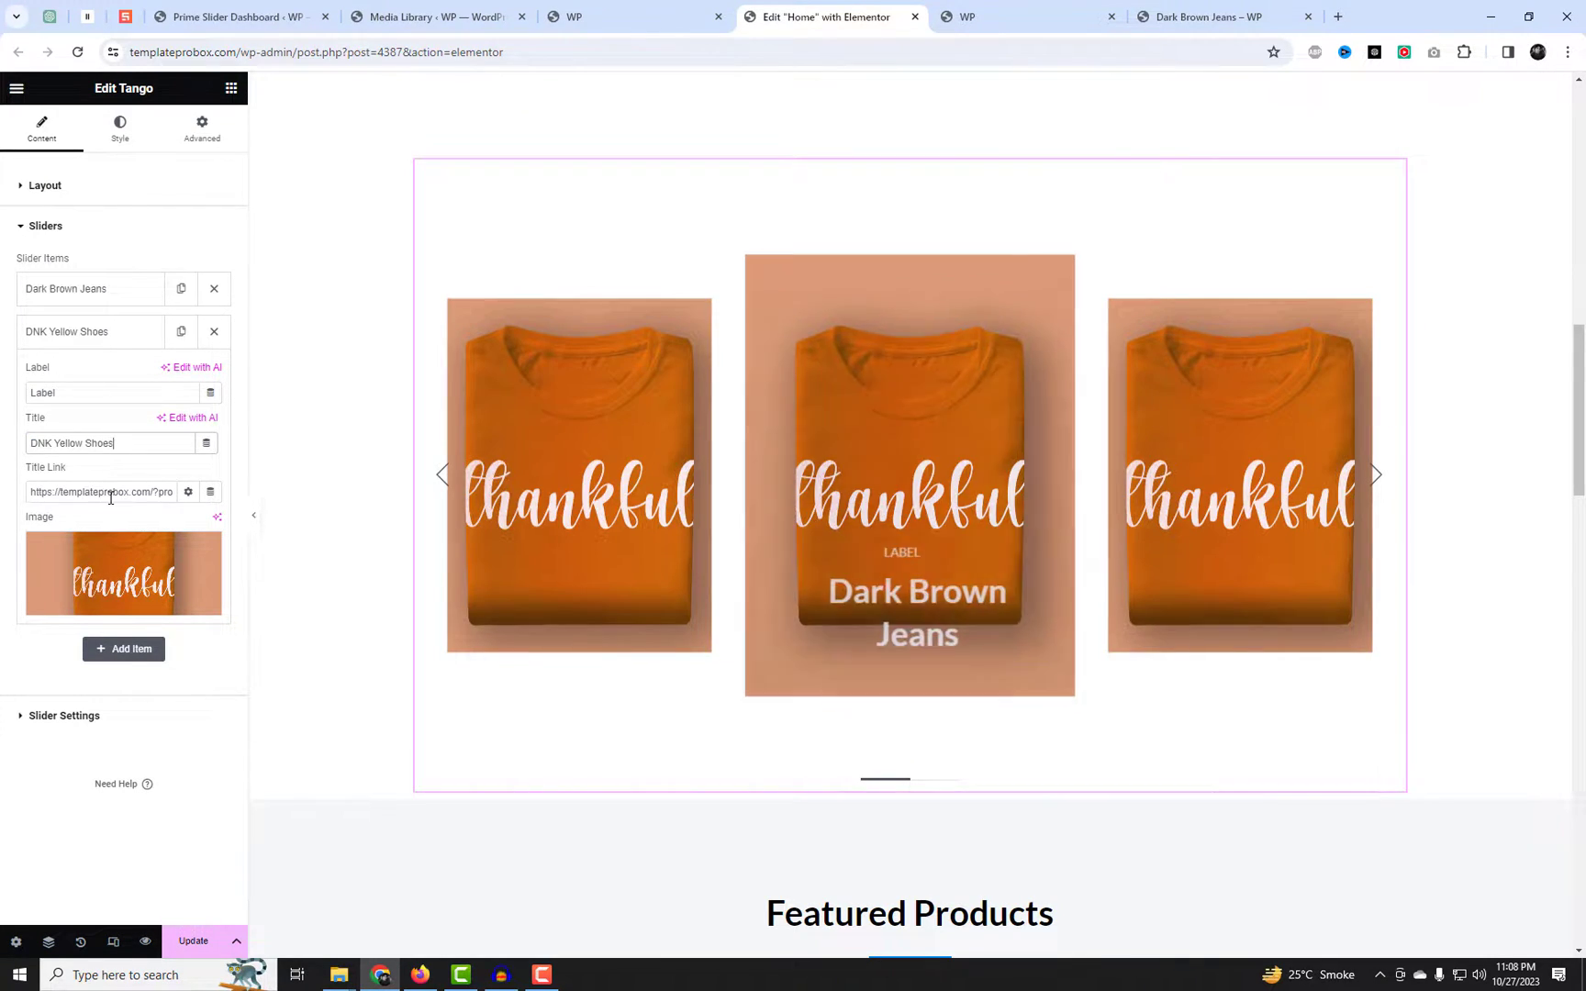
Replace the DNK Yellow Shoes slide's image with the teal sports shoe, sports-shoe4-1.jpg, from the media library.
click(135, 571)
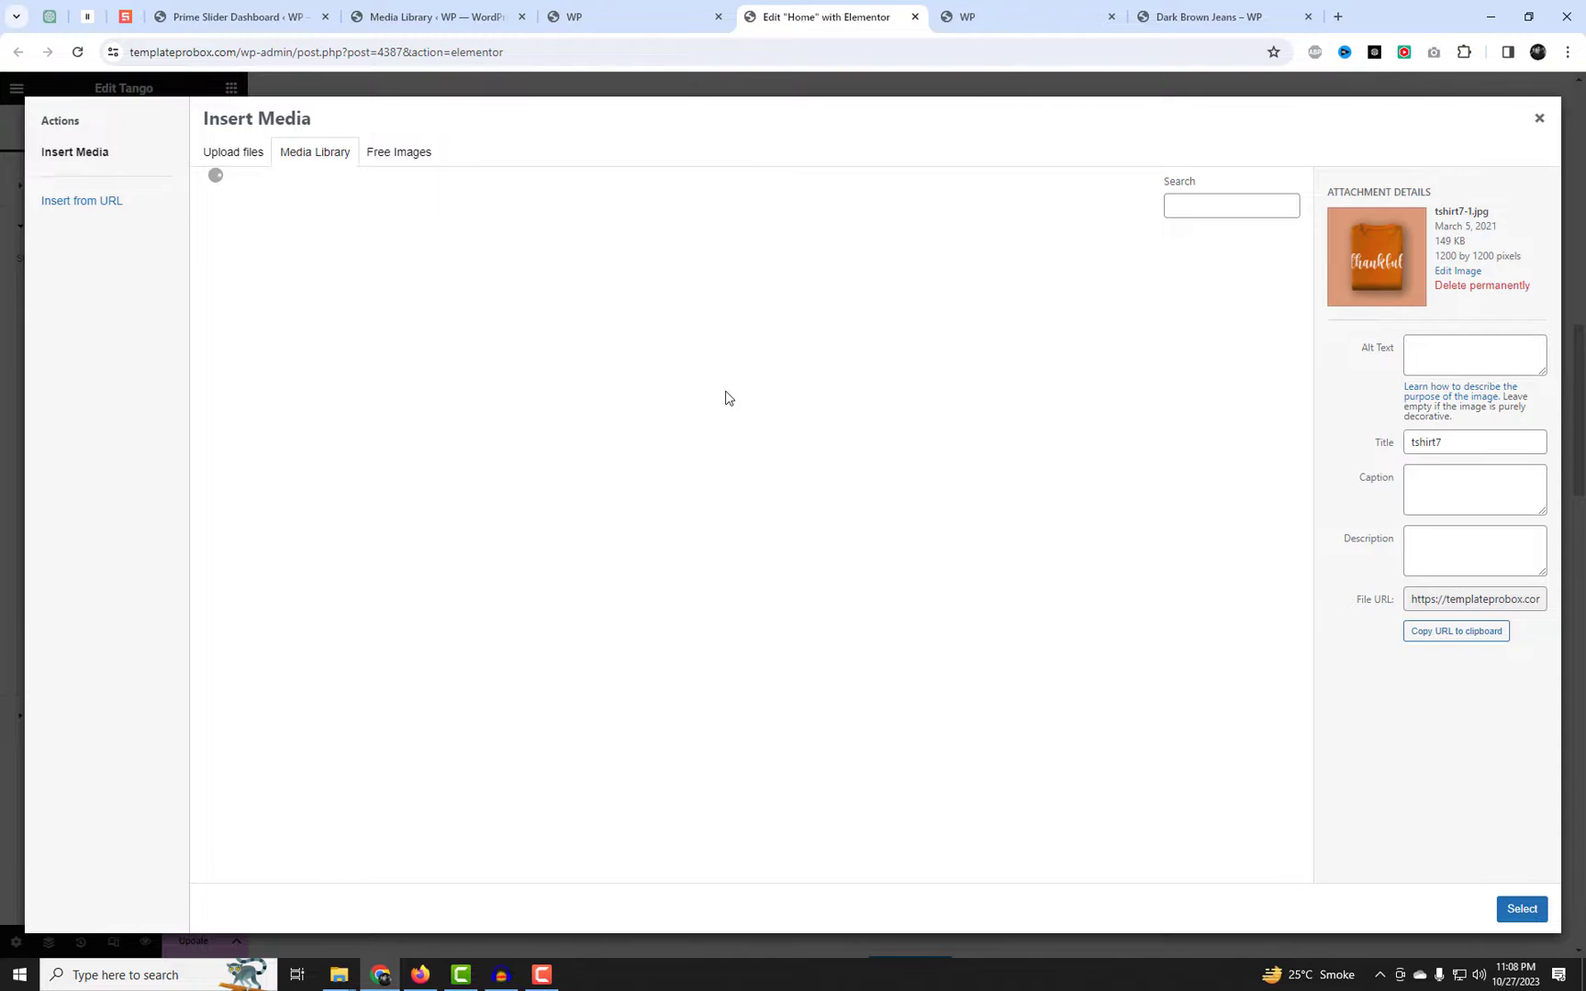
scroll(767, 633, down, 2)
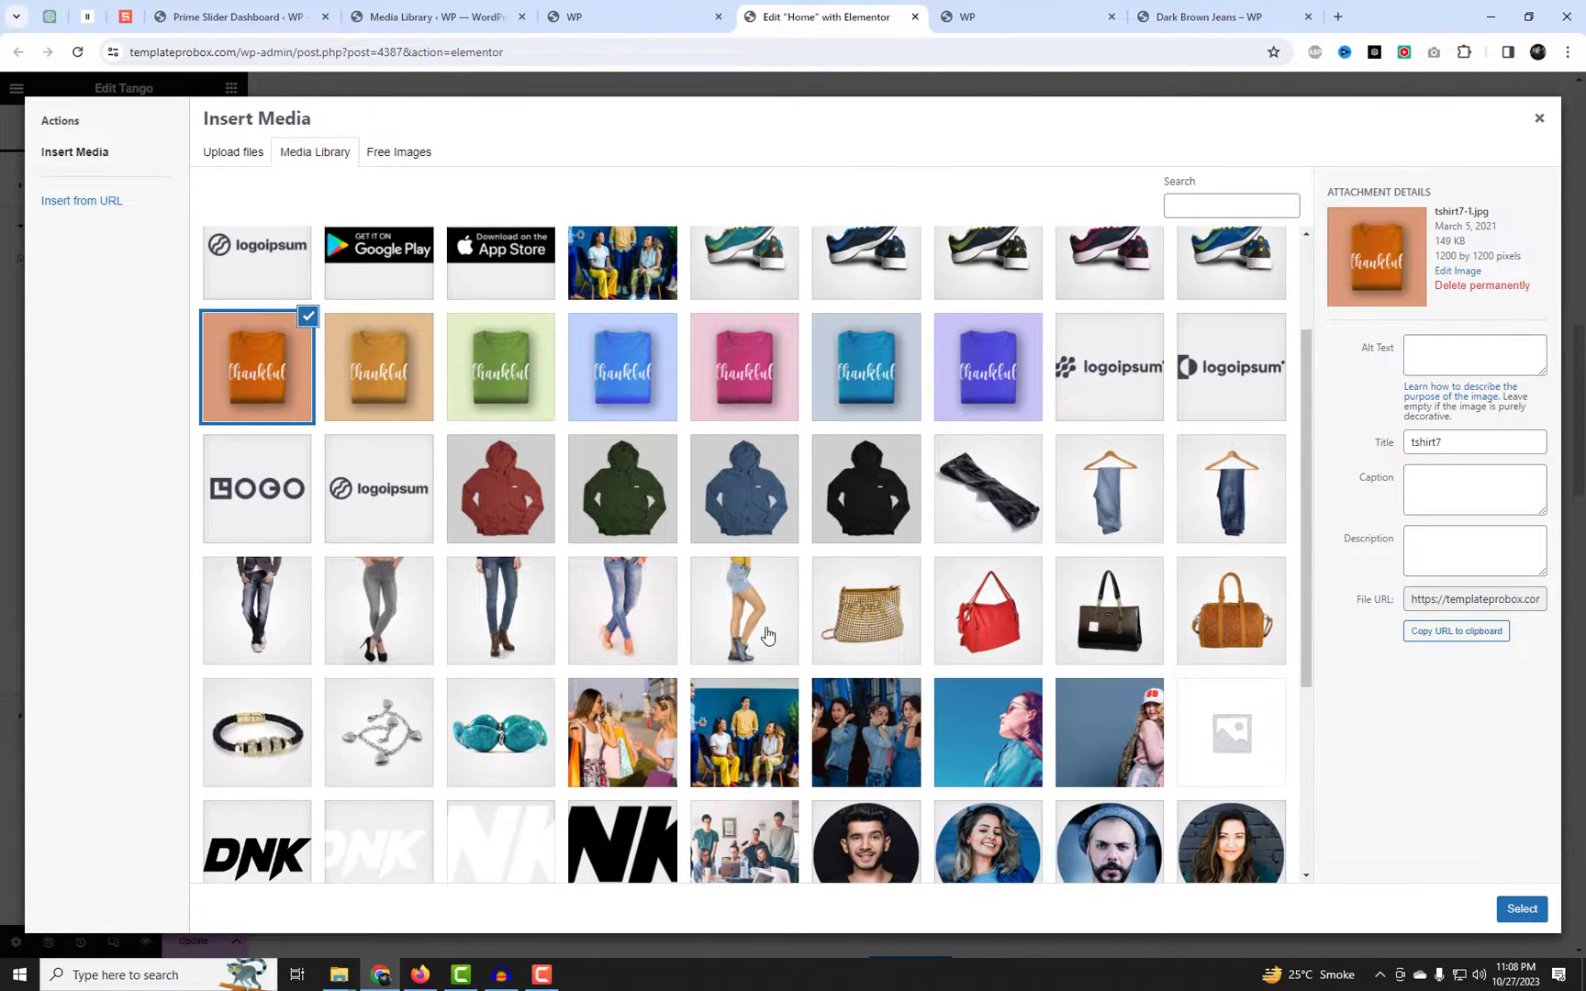
scroll(767, 633, down, 4)
scroll(780, 638, up, 4)
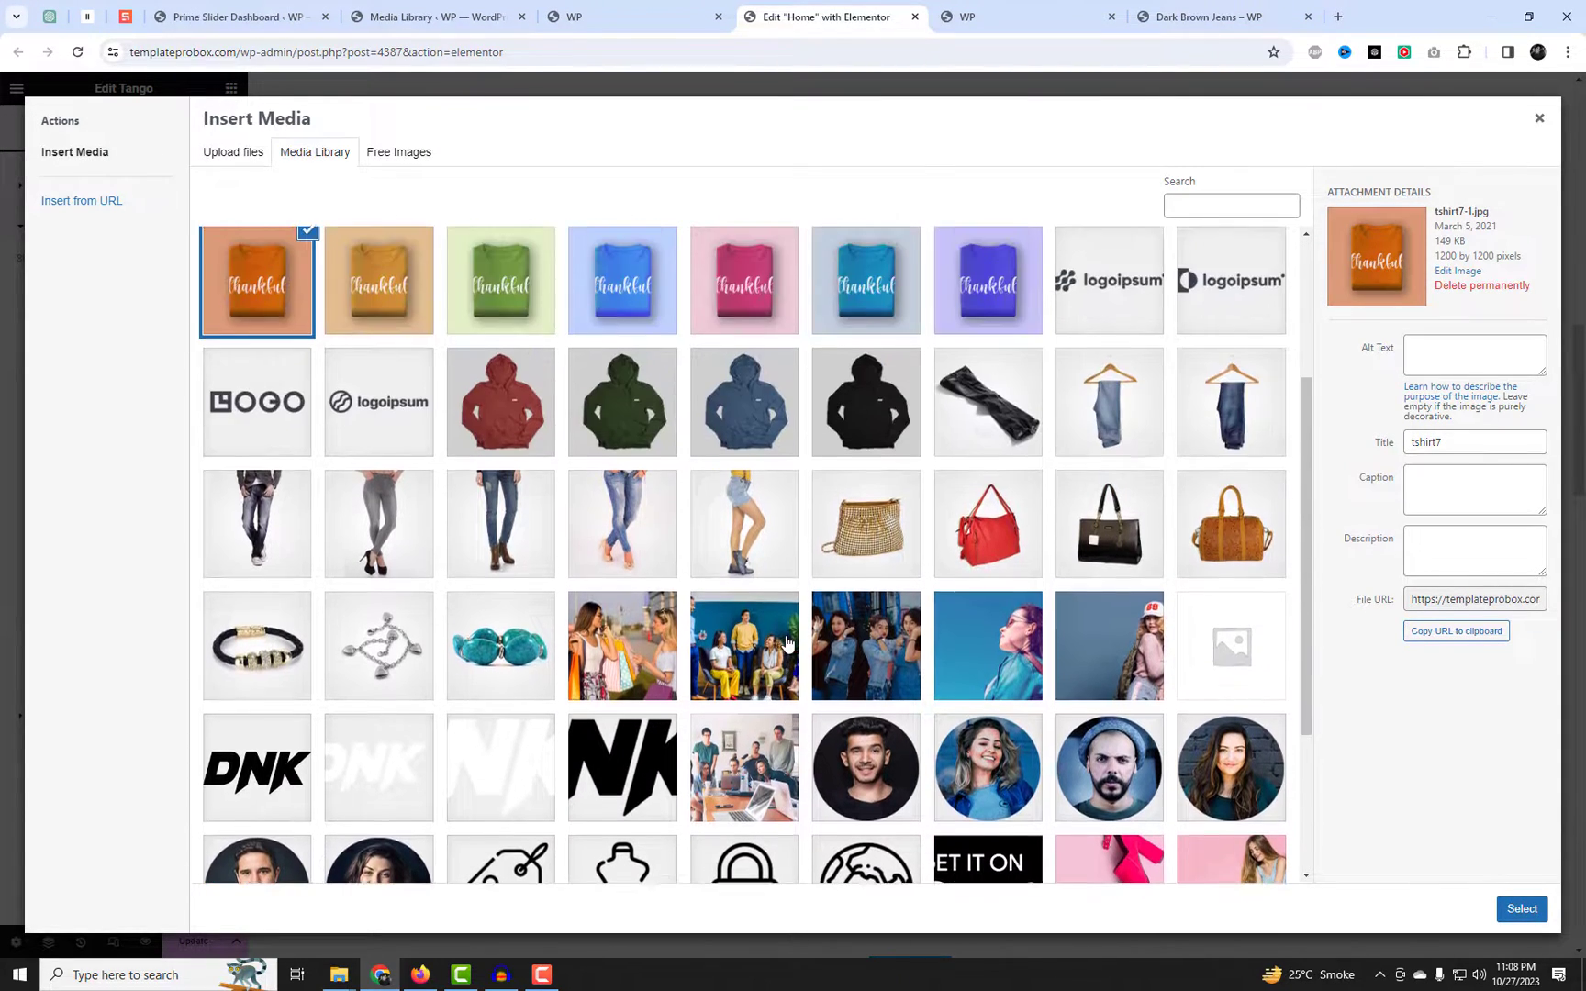
scroll(785, 643, up, 2)
click(788, 425)
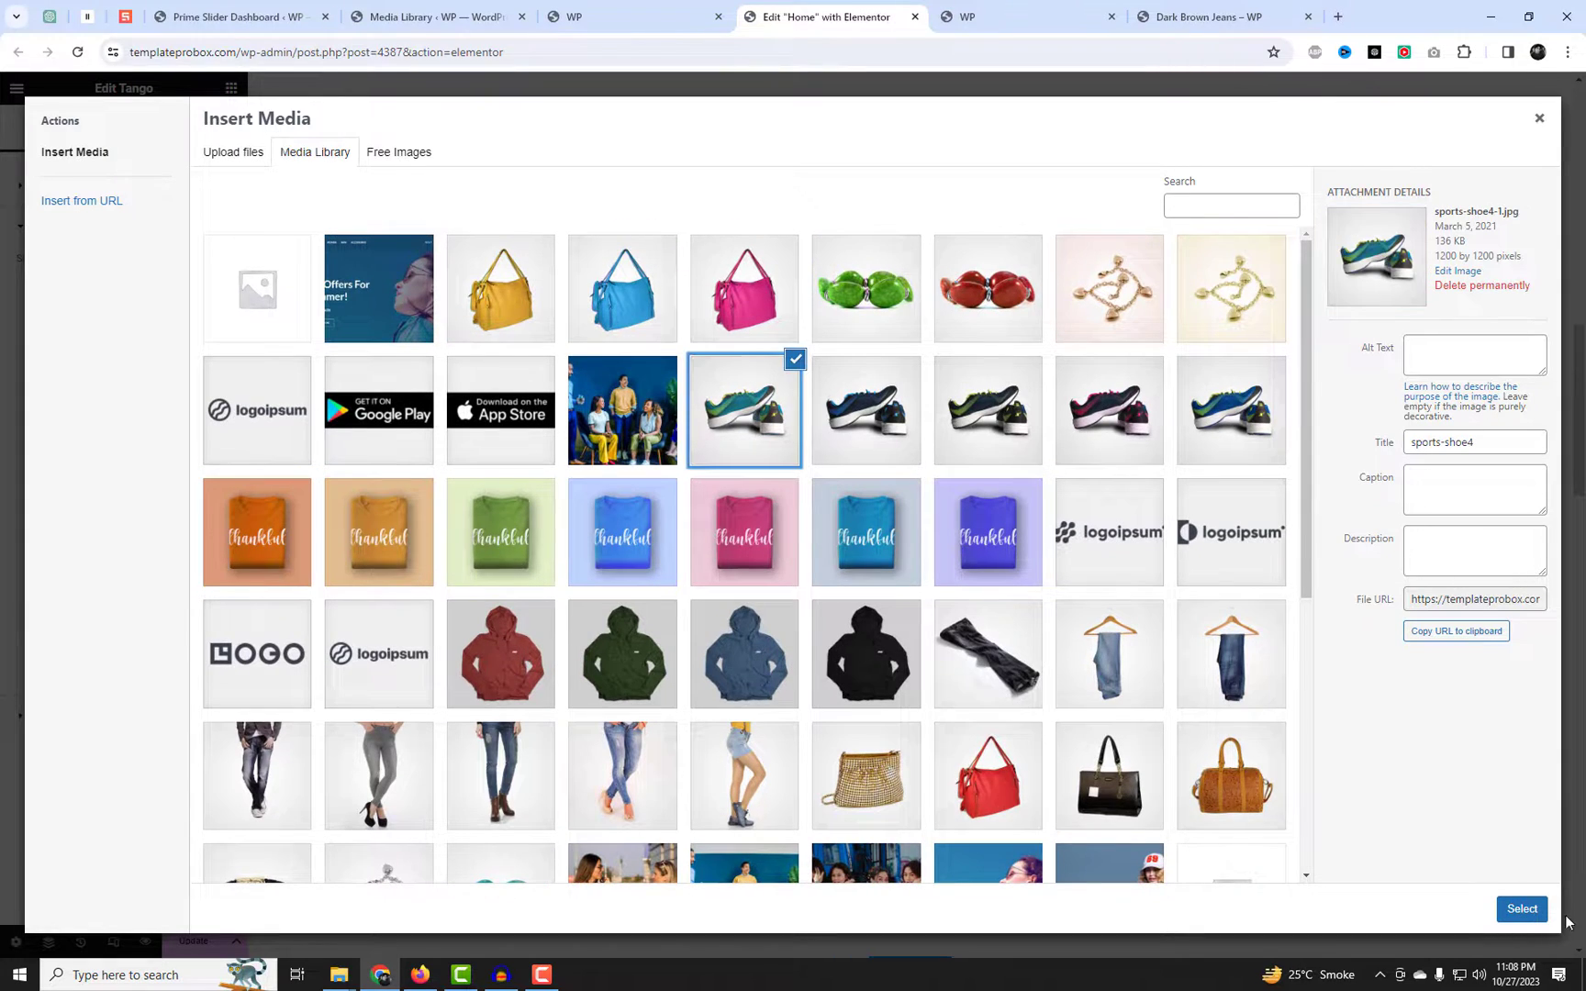
click(1521, 909)
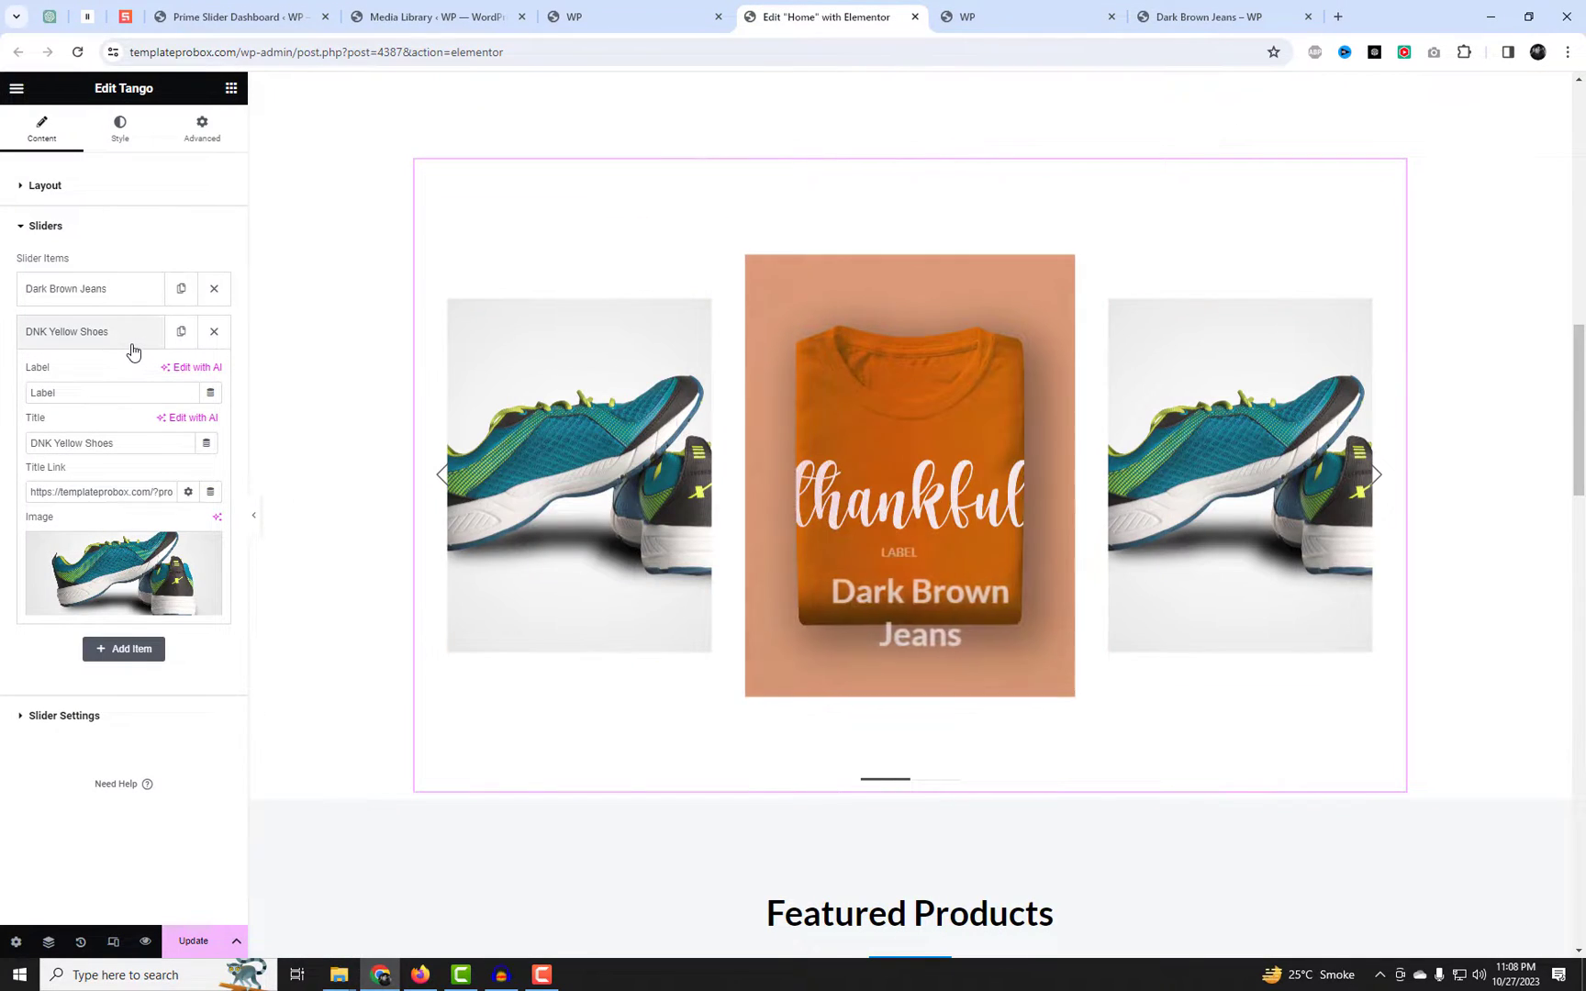
click(131, 345)
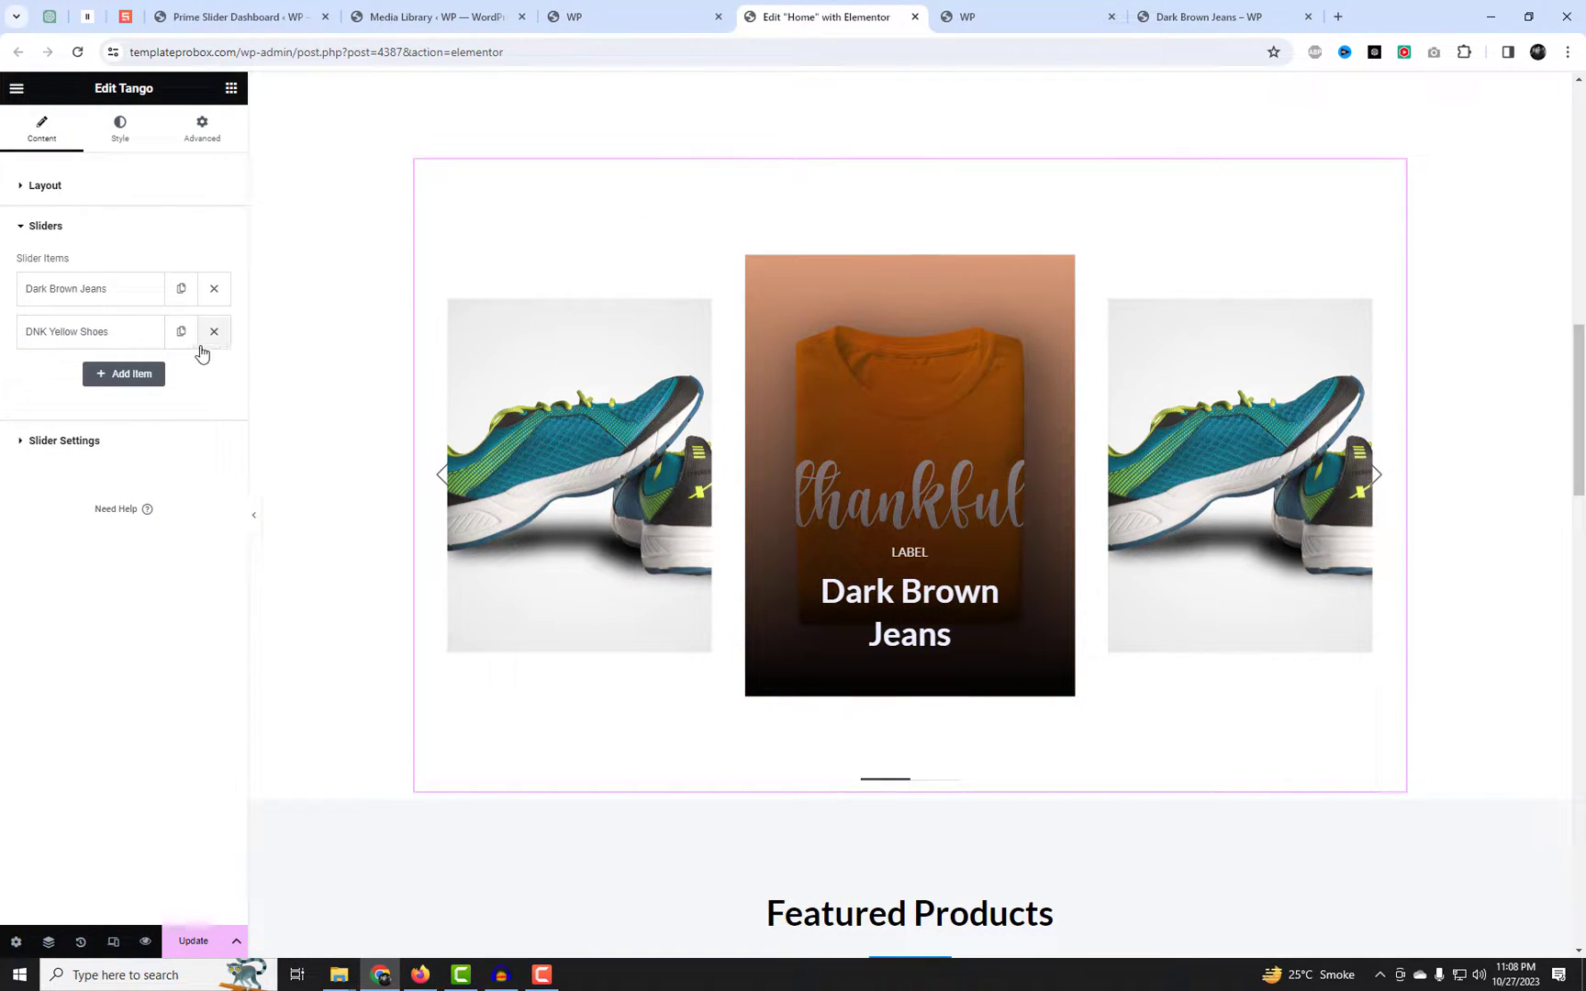
Set the DNK Yellow Shoes slide's title link to its product page address, ending in ?product=dnk-yellow-shoes.
click(987, 26)
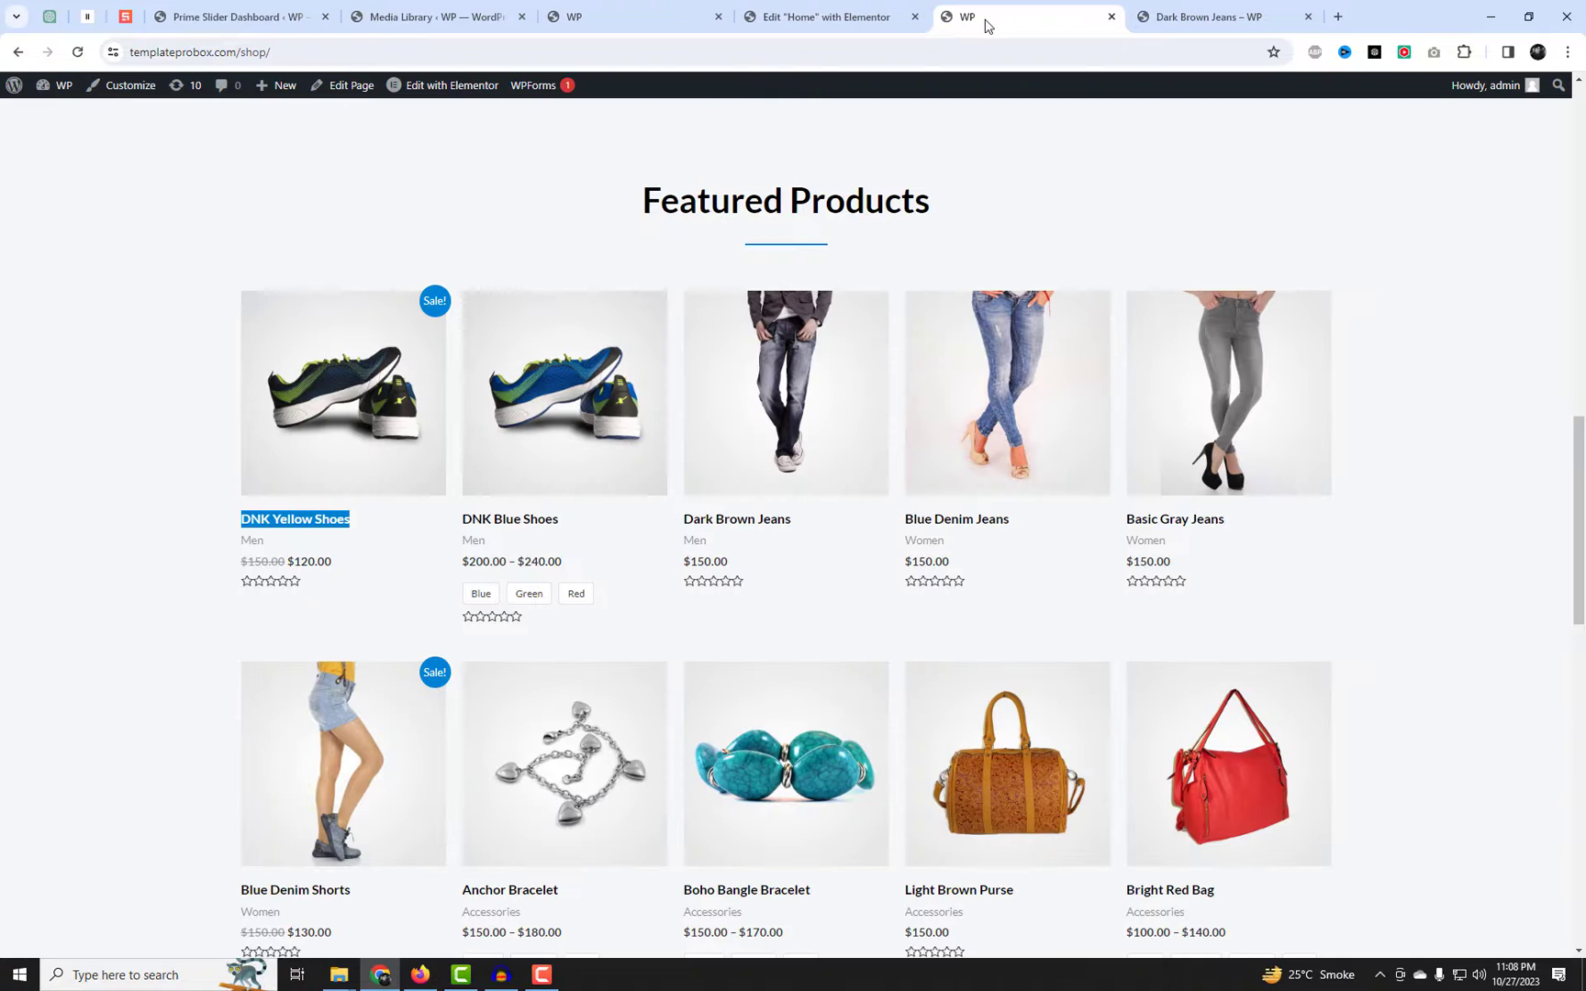
drag(364, 441, 1101, 13)
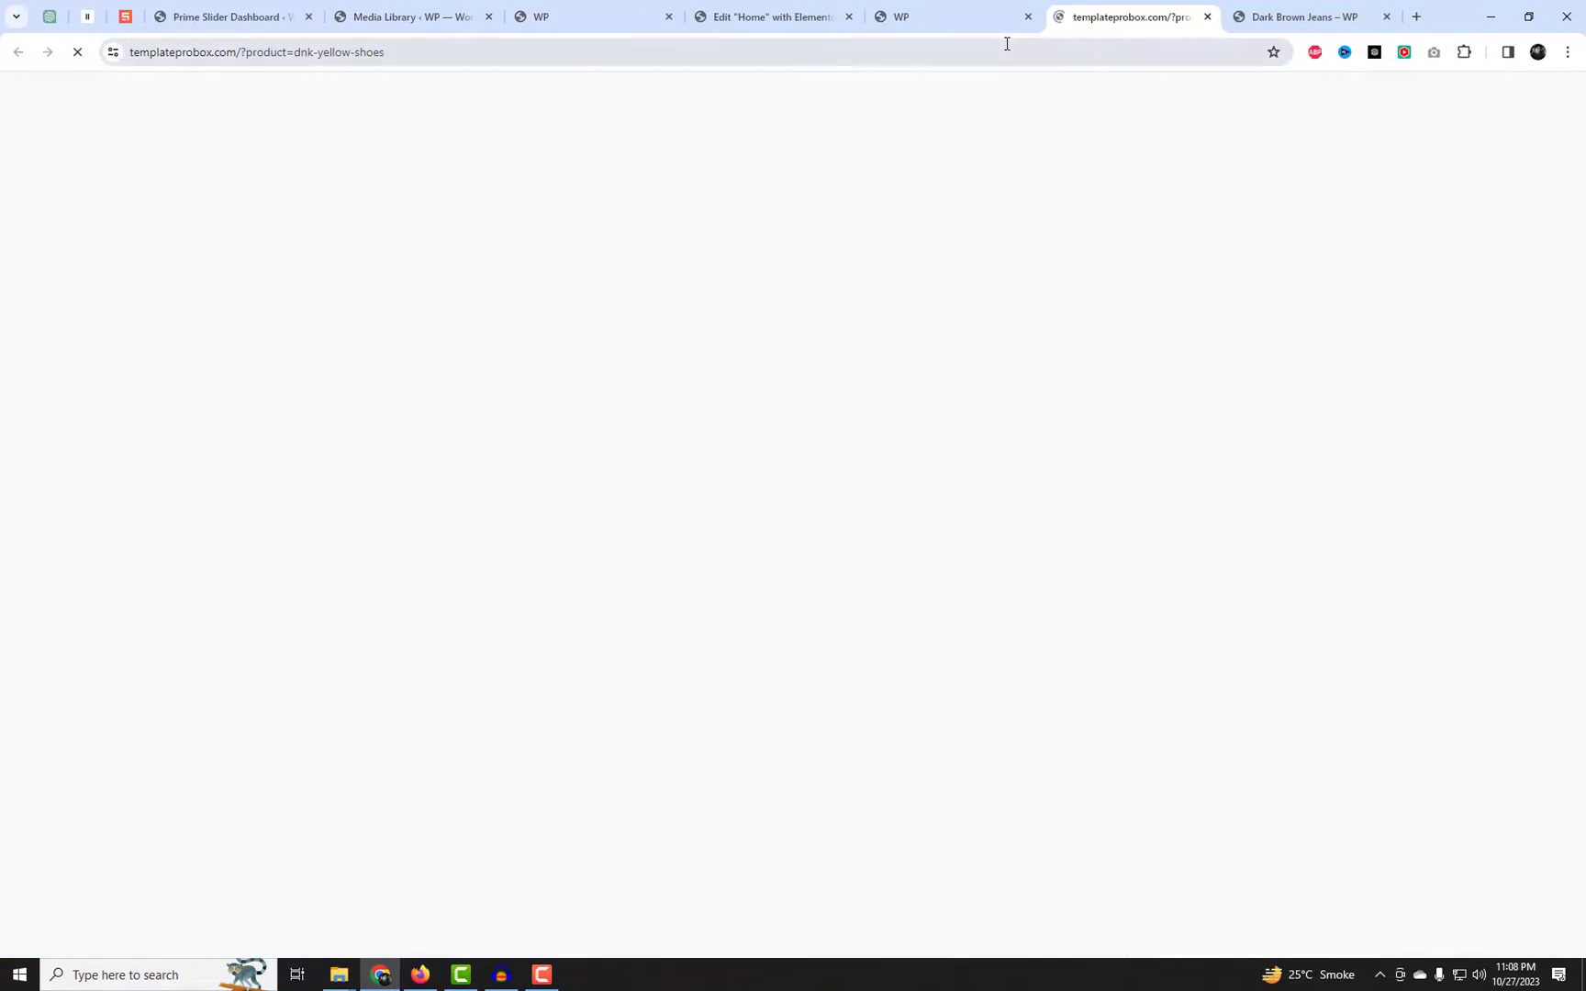
click(742, 13)
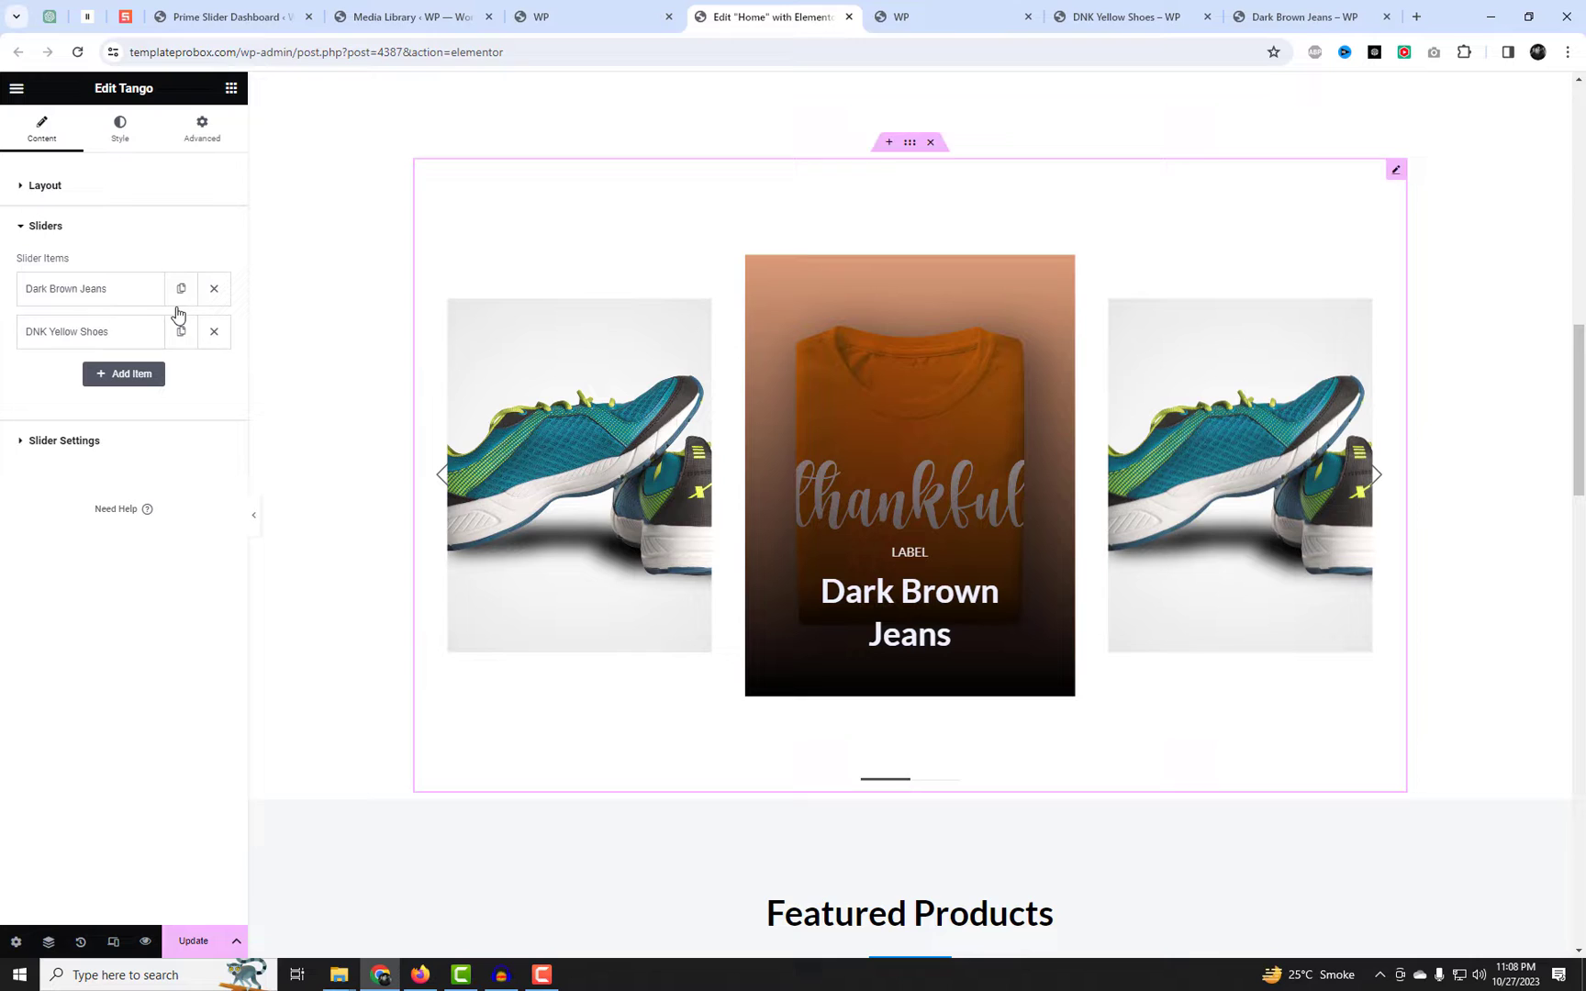
click(95, 331)
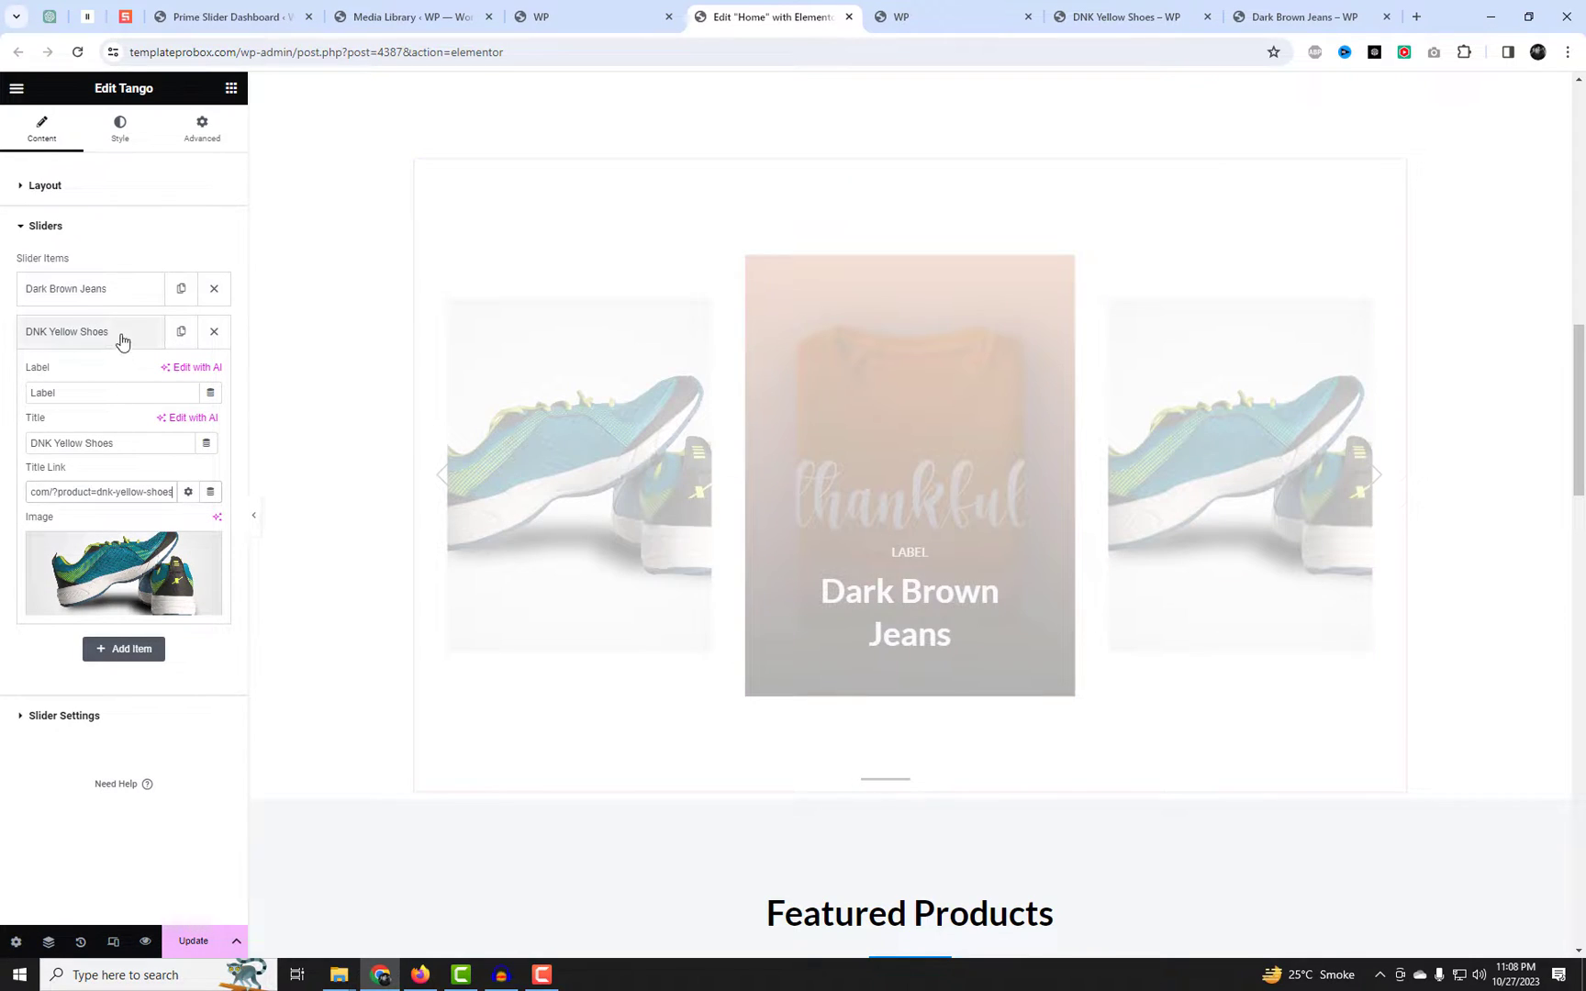
click(120, 331)
Duplicate the DNK Yellow Shoes slide and retitle the copy Anchor Bracelet, using the product name from the shop page.
click(180, 331)
click(135, 376)
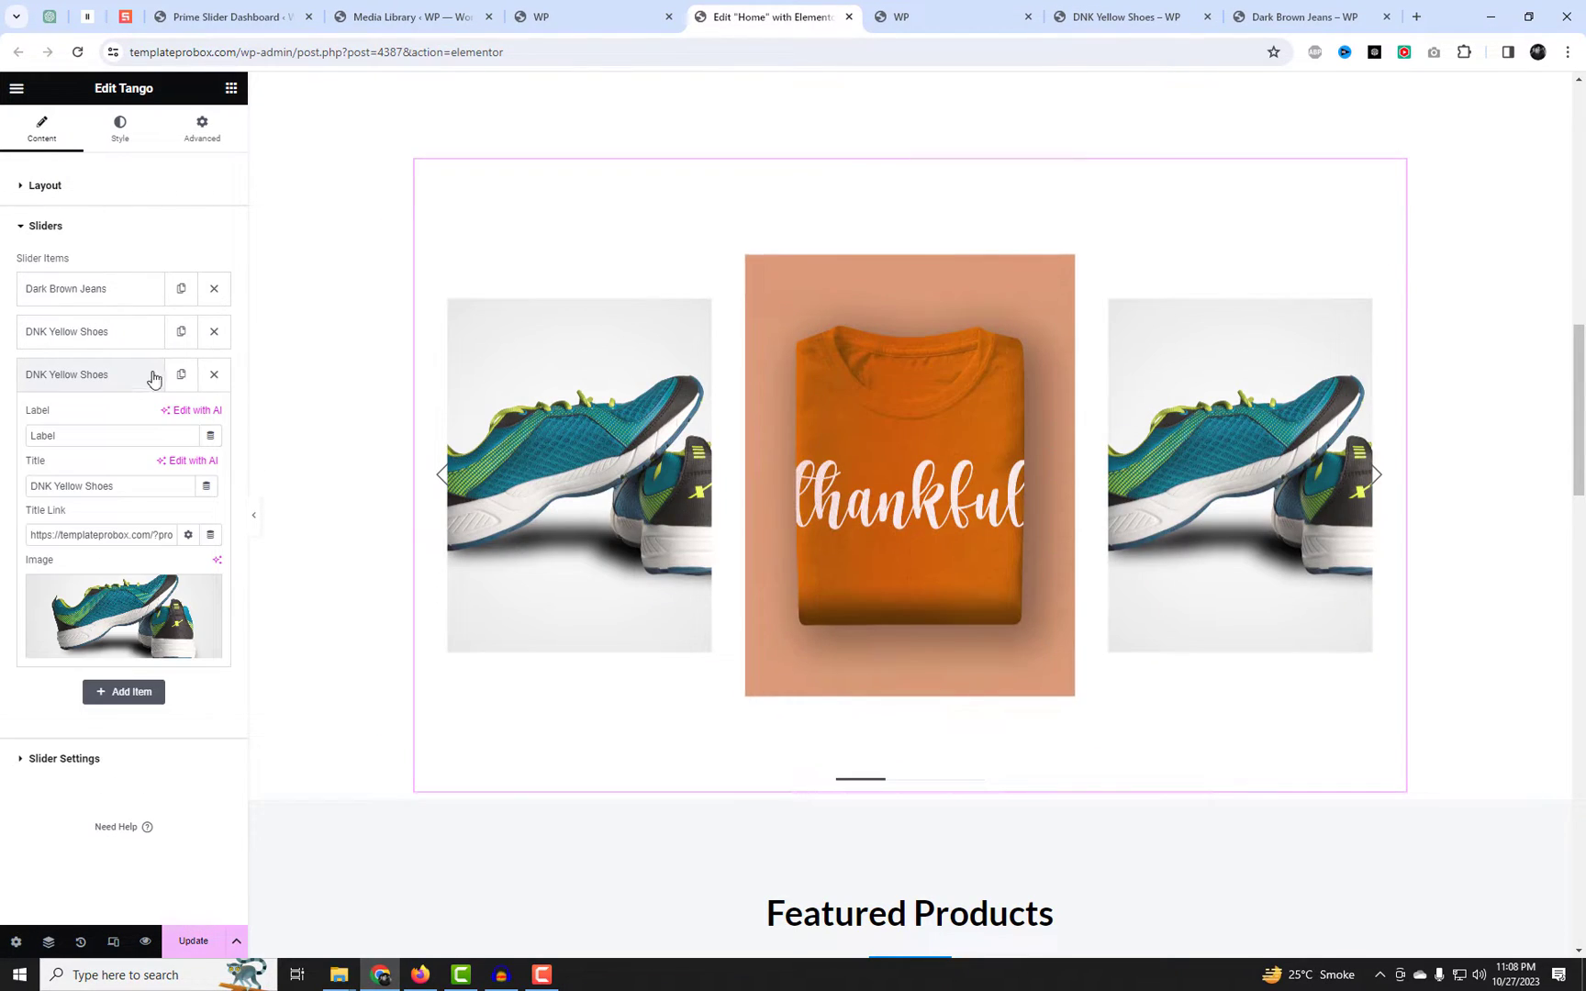
click(950, 16)
scroll(795, 561, down, 3)
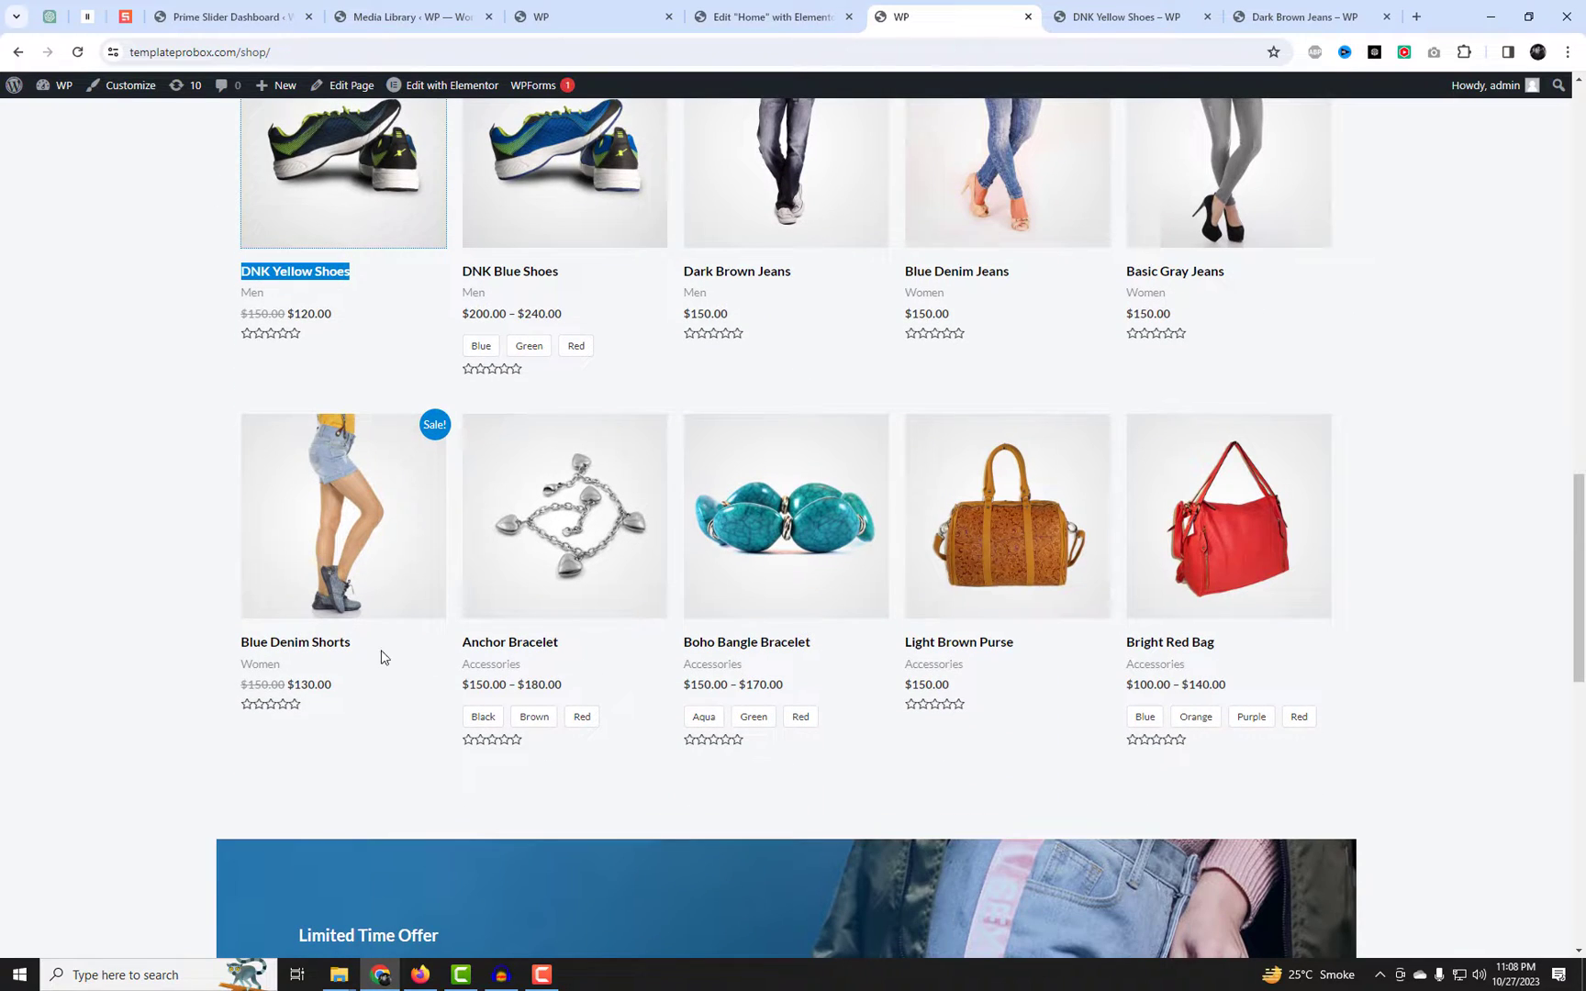
drag(524, 645, 464, 644)
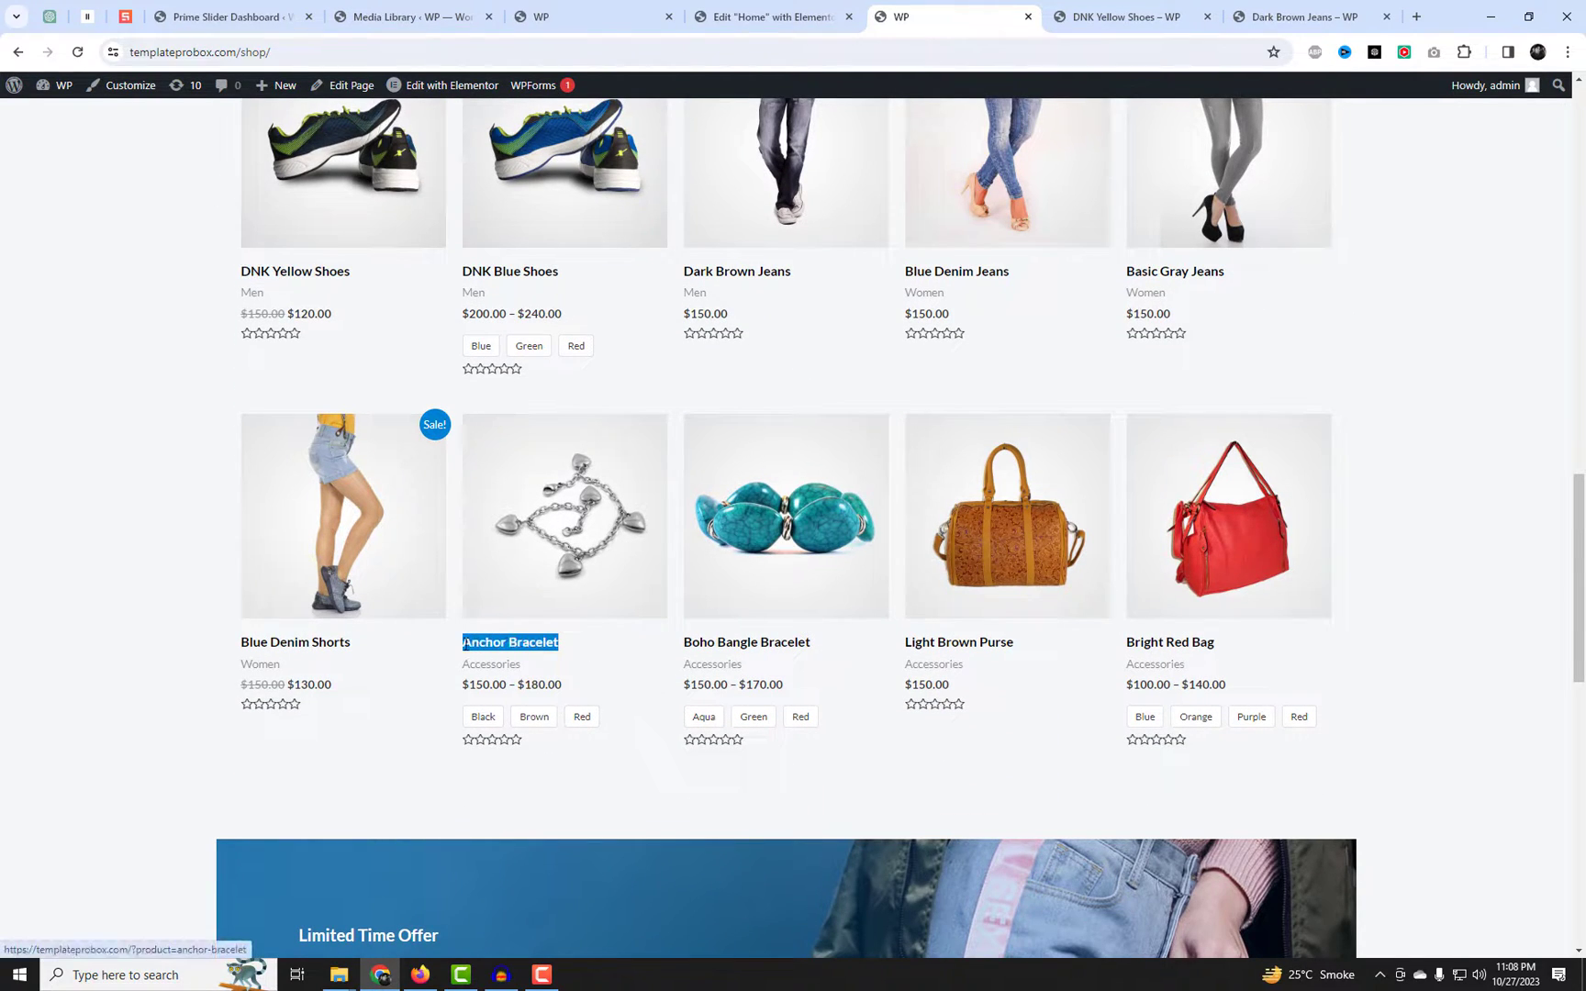
click(743, 18)
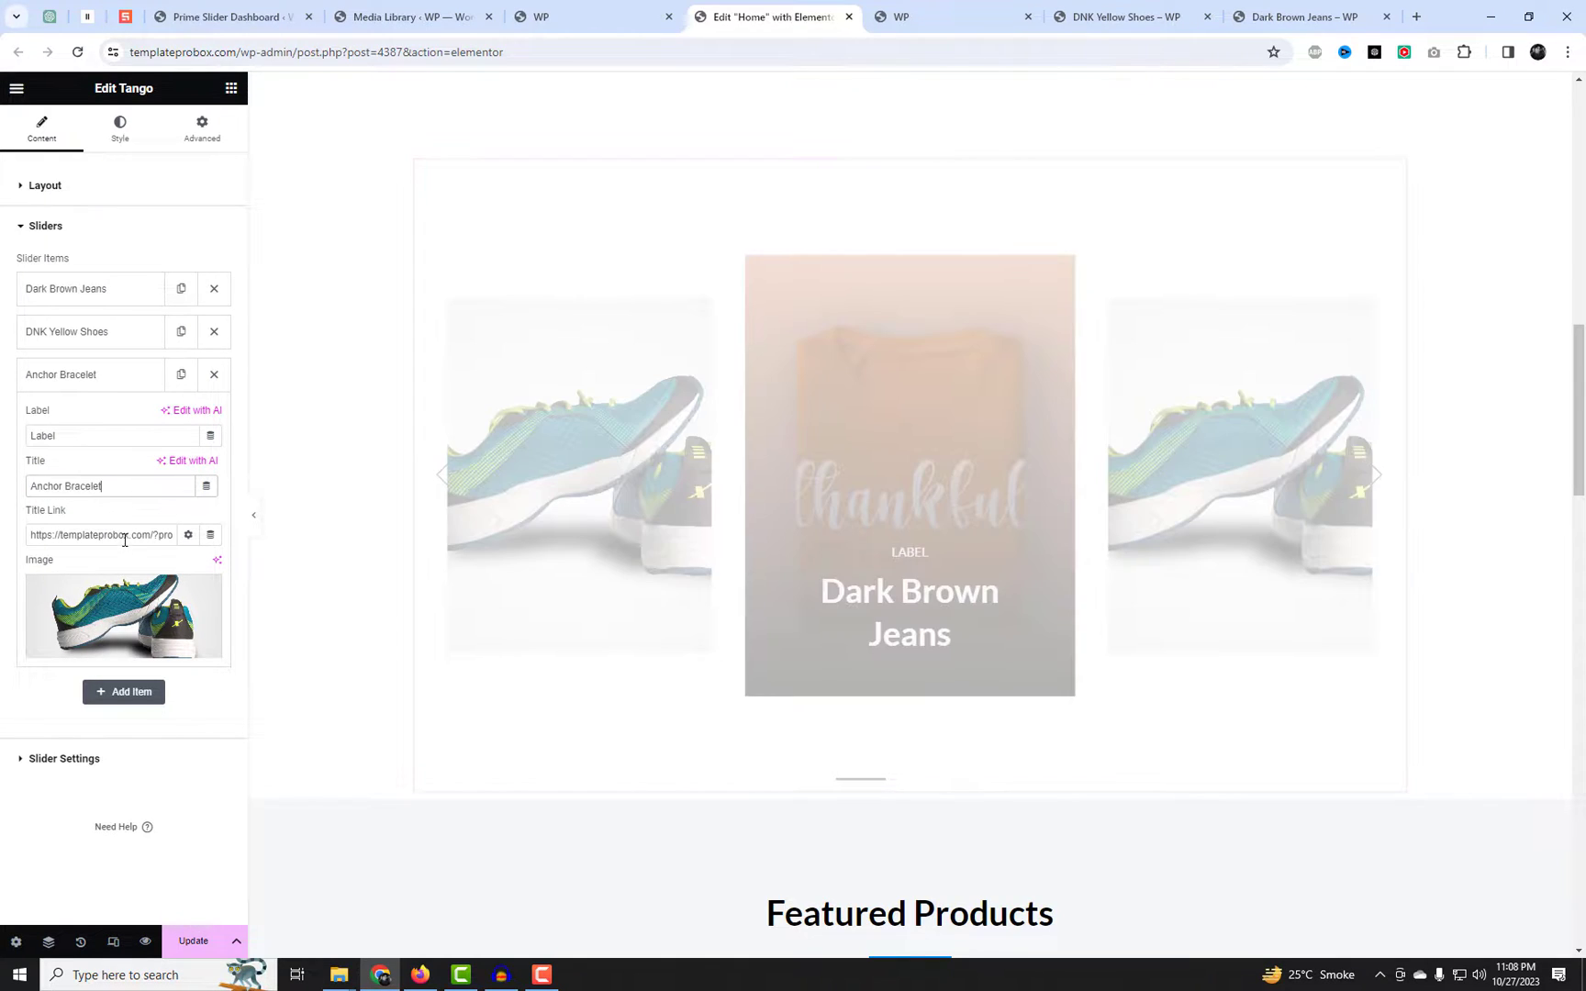
Replace the Anchor Bracelet slide's image with the rose-gold heart charm bracelet from the media library.
click(123, 614)
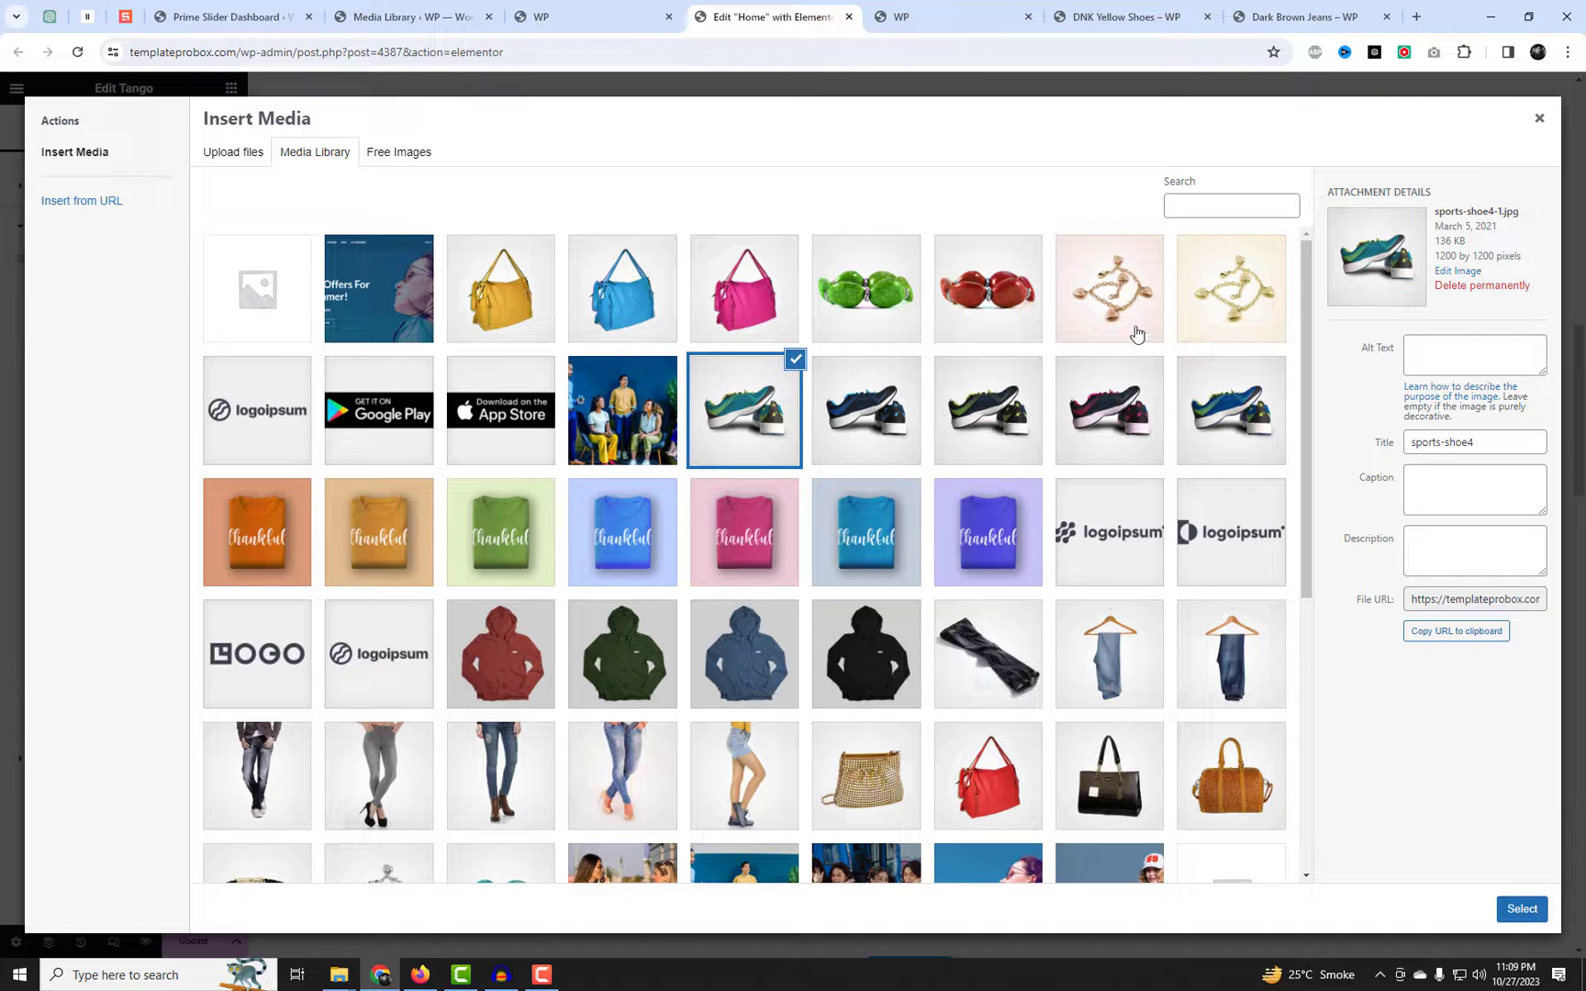
click(1136, 334)
click(1520, 910)
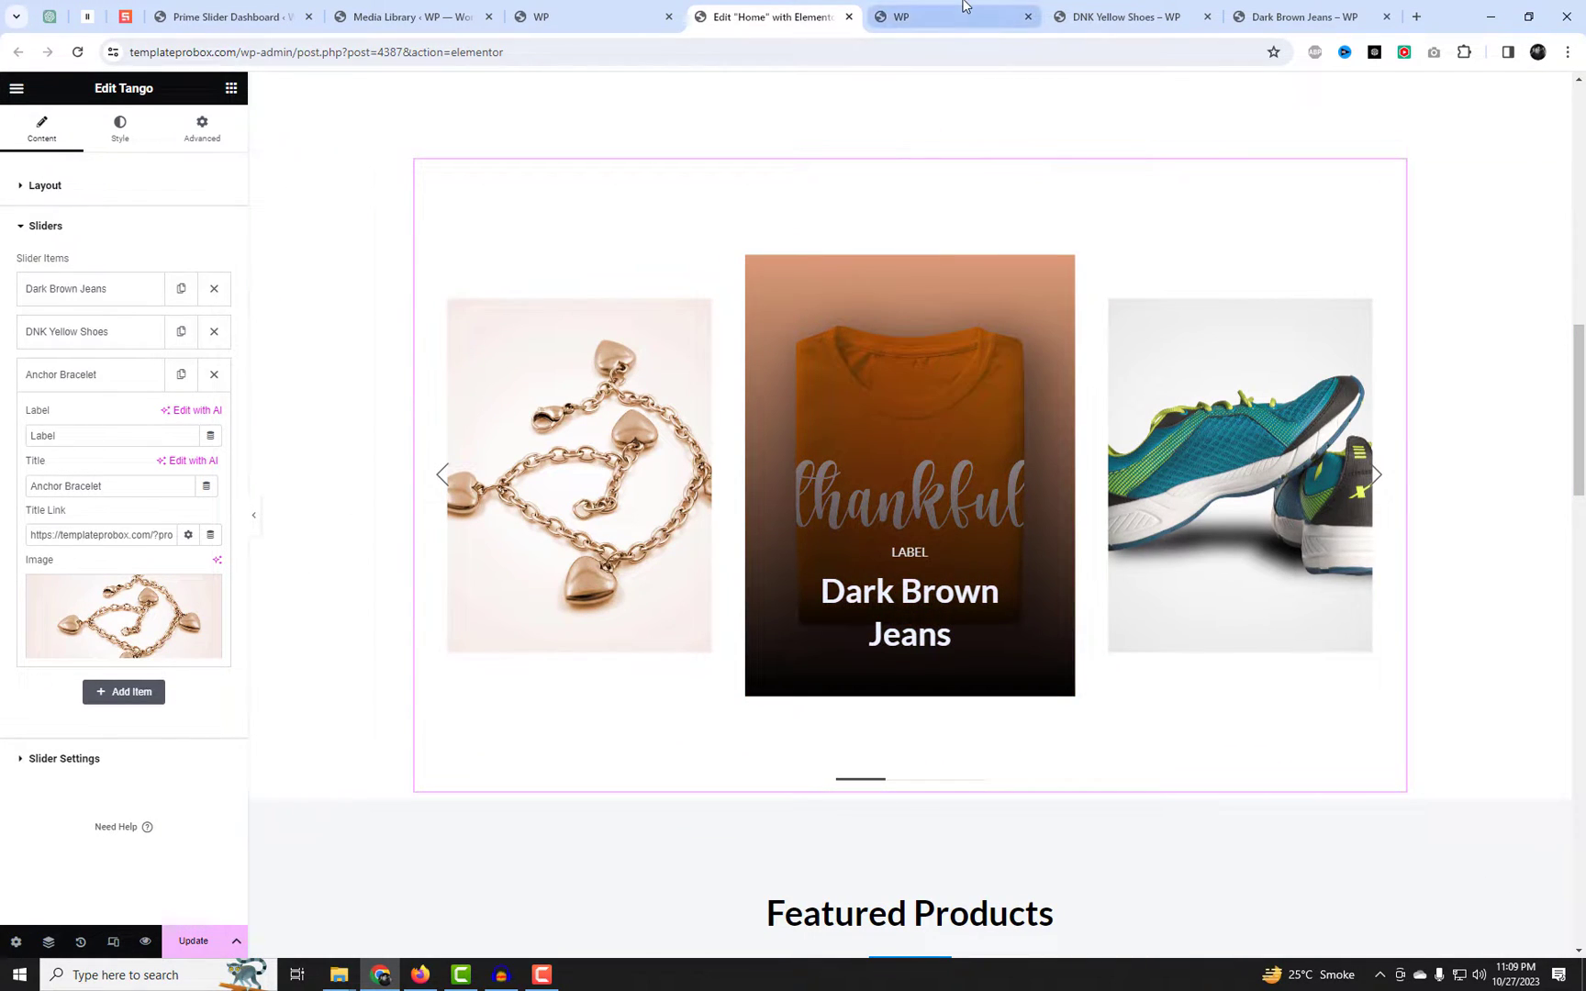
Set the Anchor Bracelet slide's title link to its product page address, ending in ?product=anchor-bracelet.
click(904, 17)
middle_click(524, 532)
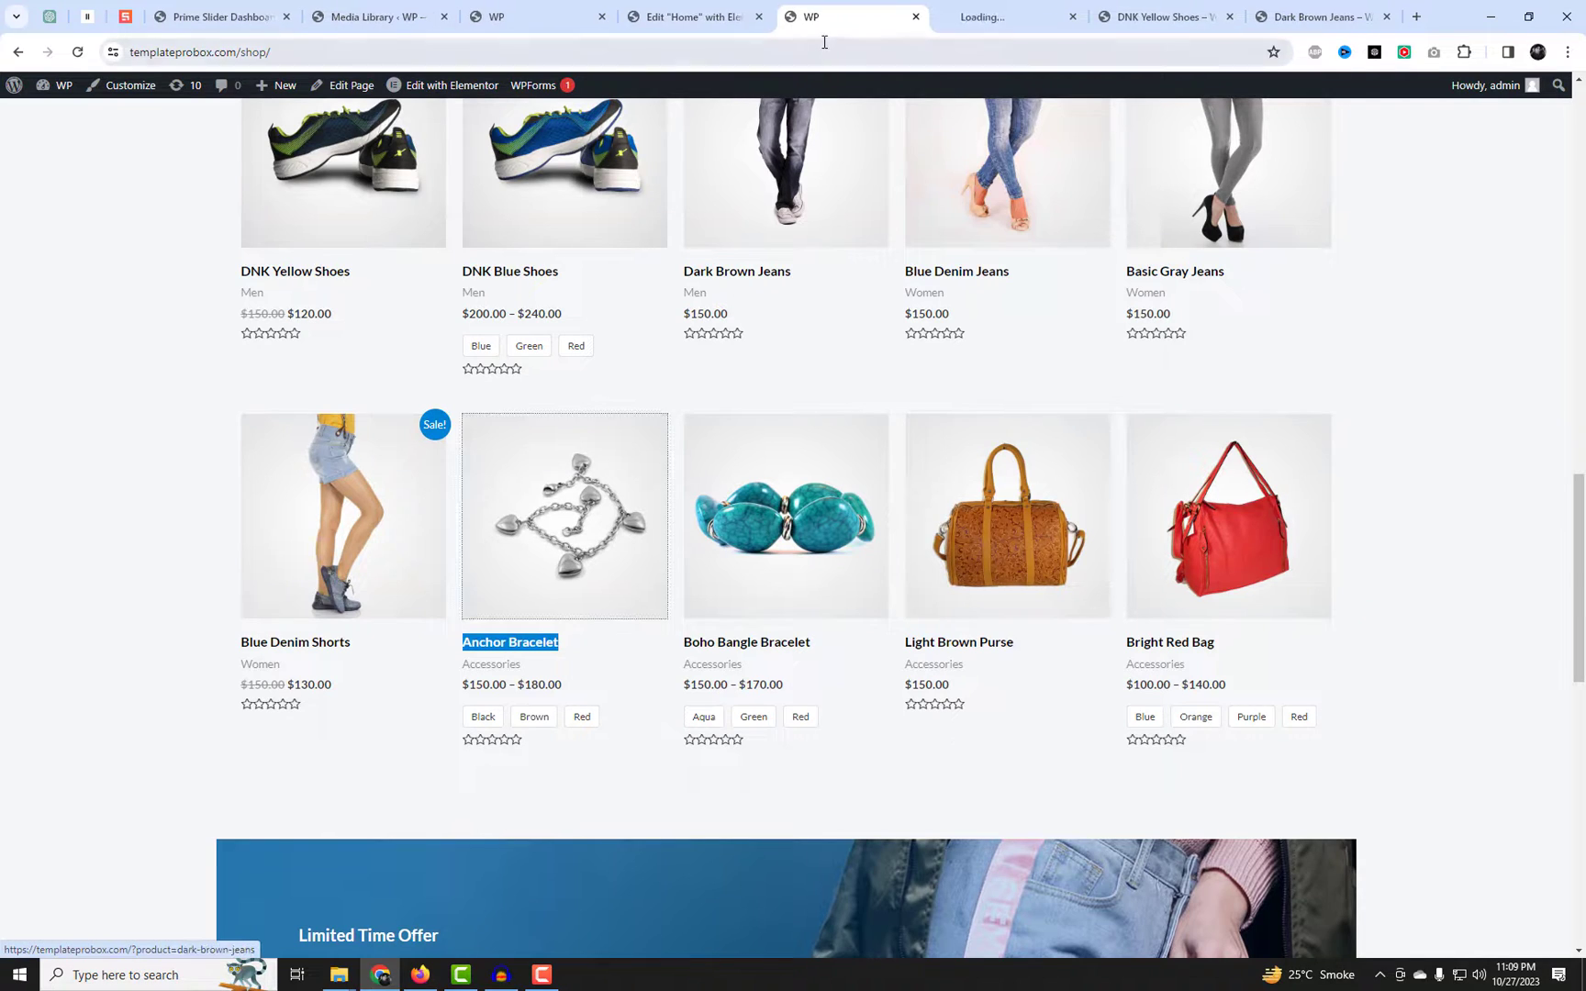
click(973, 18)
click(934, 51)
click(711, 7)
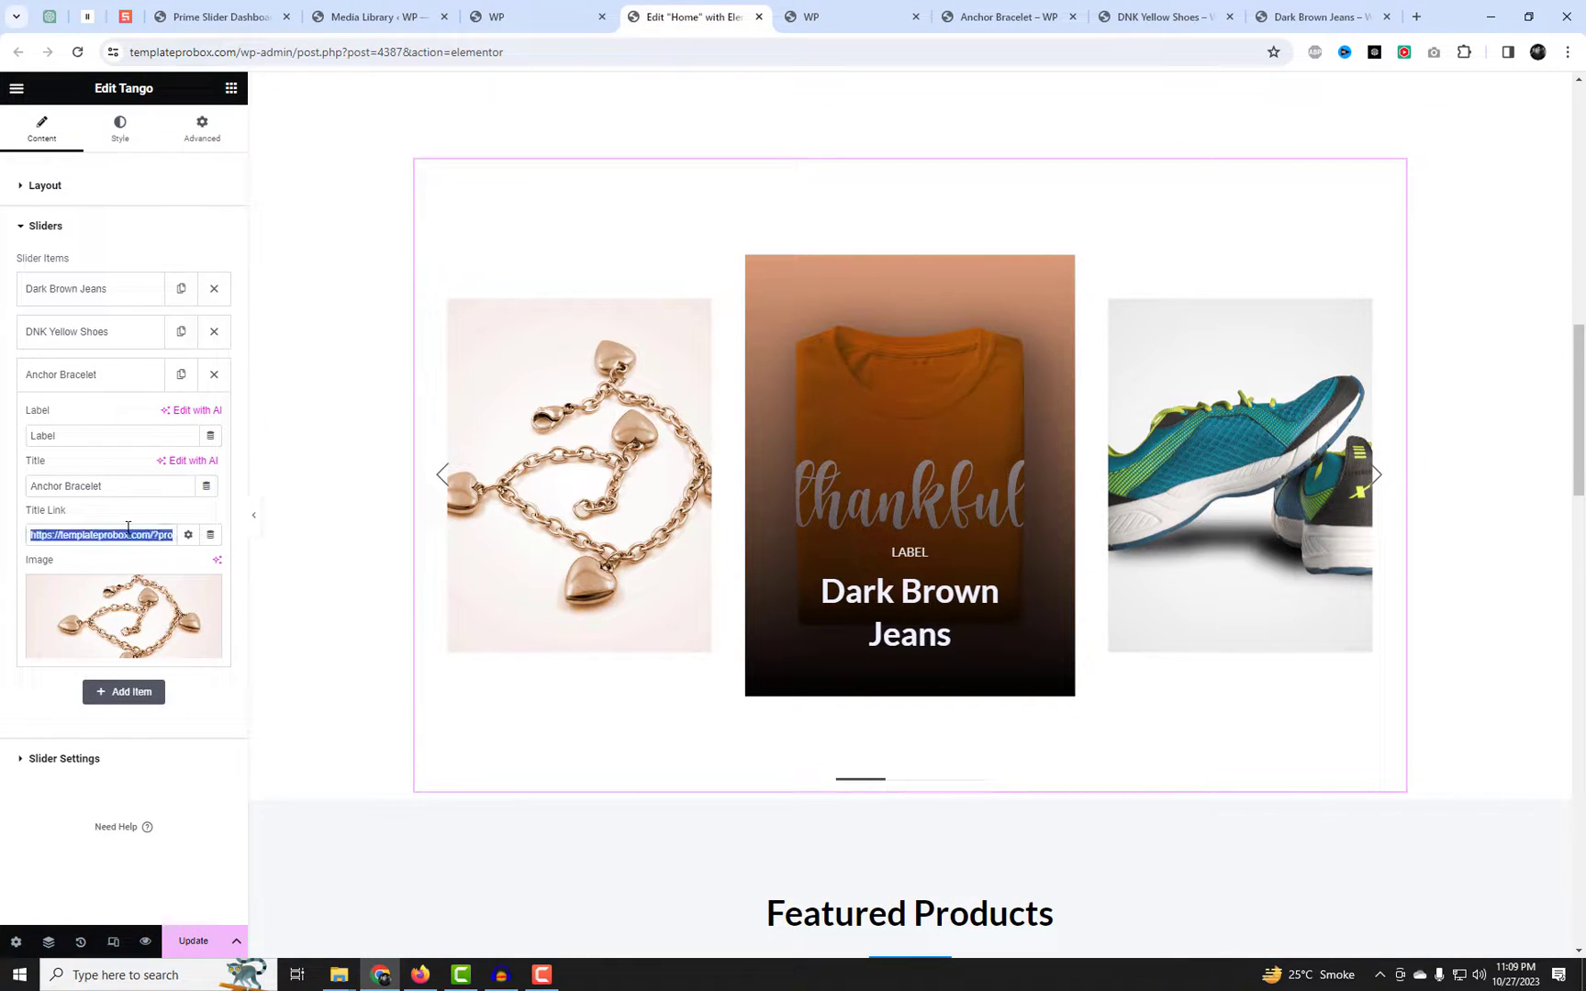
key(ctrl+v)
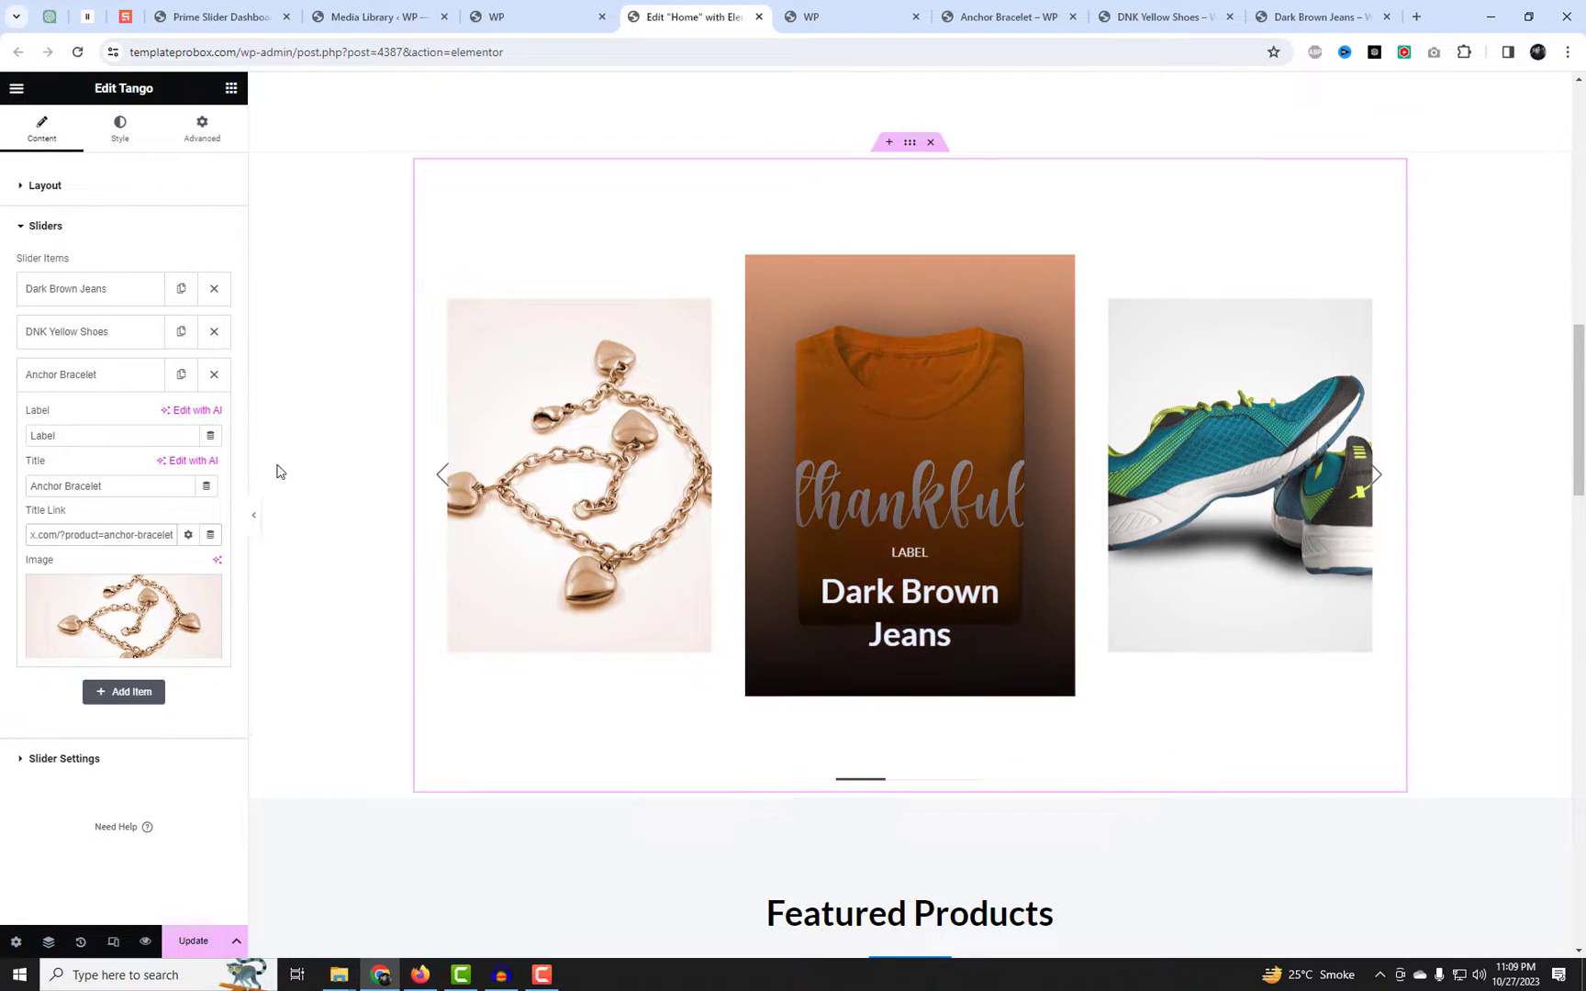
click(167, 387)
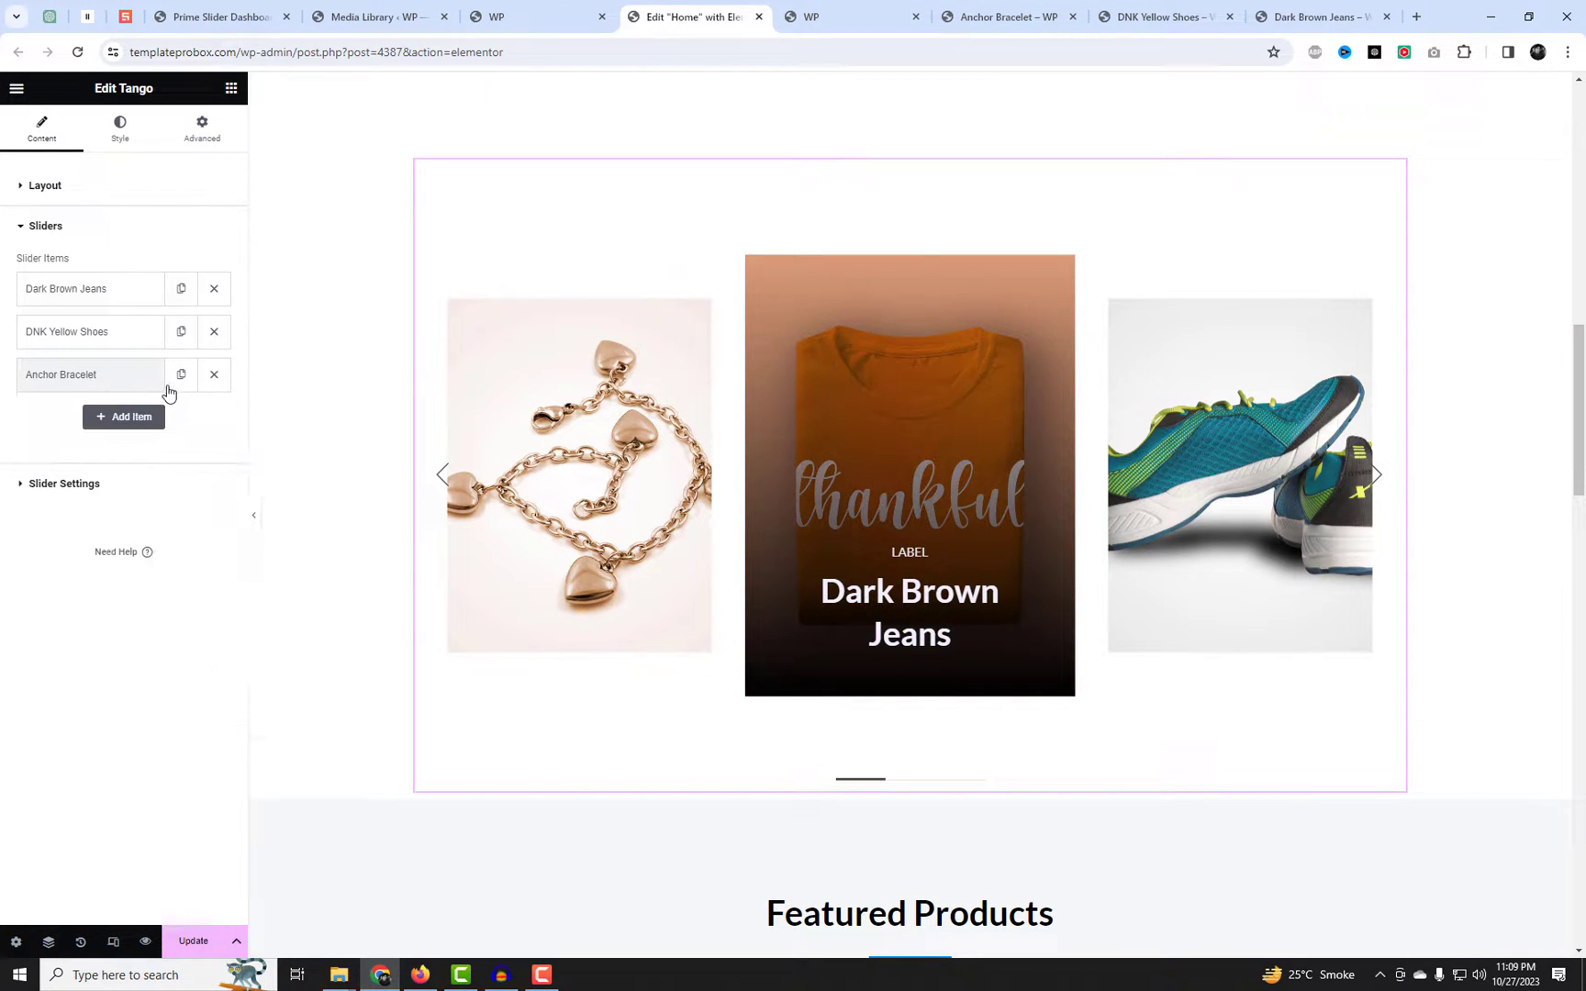
Duplicate the Anchor Bracelet slide and retitle the copy Light Brown Purse, using the product name from the shop page.
click(180, 376)
click(120, 419)
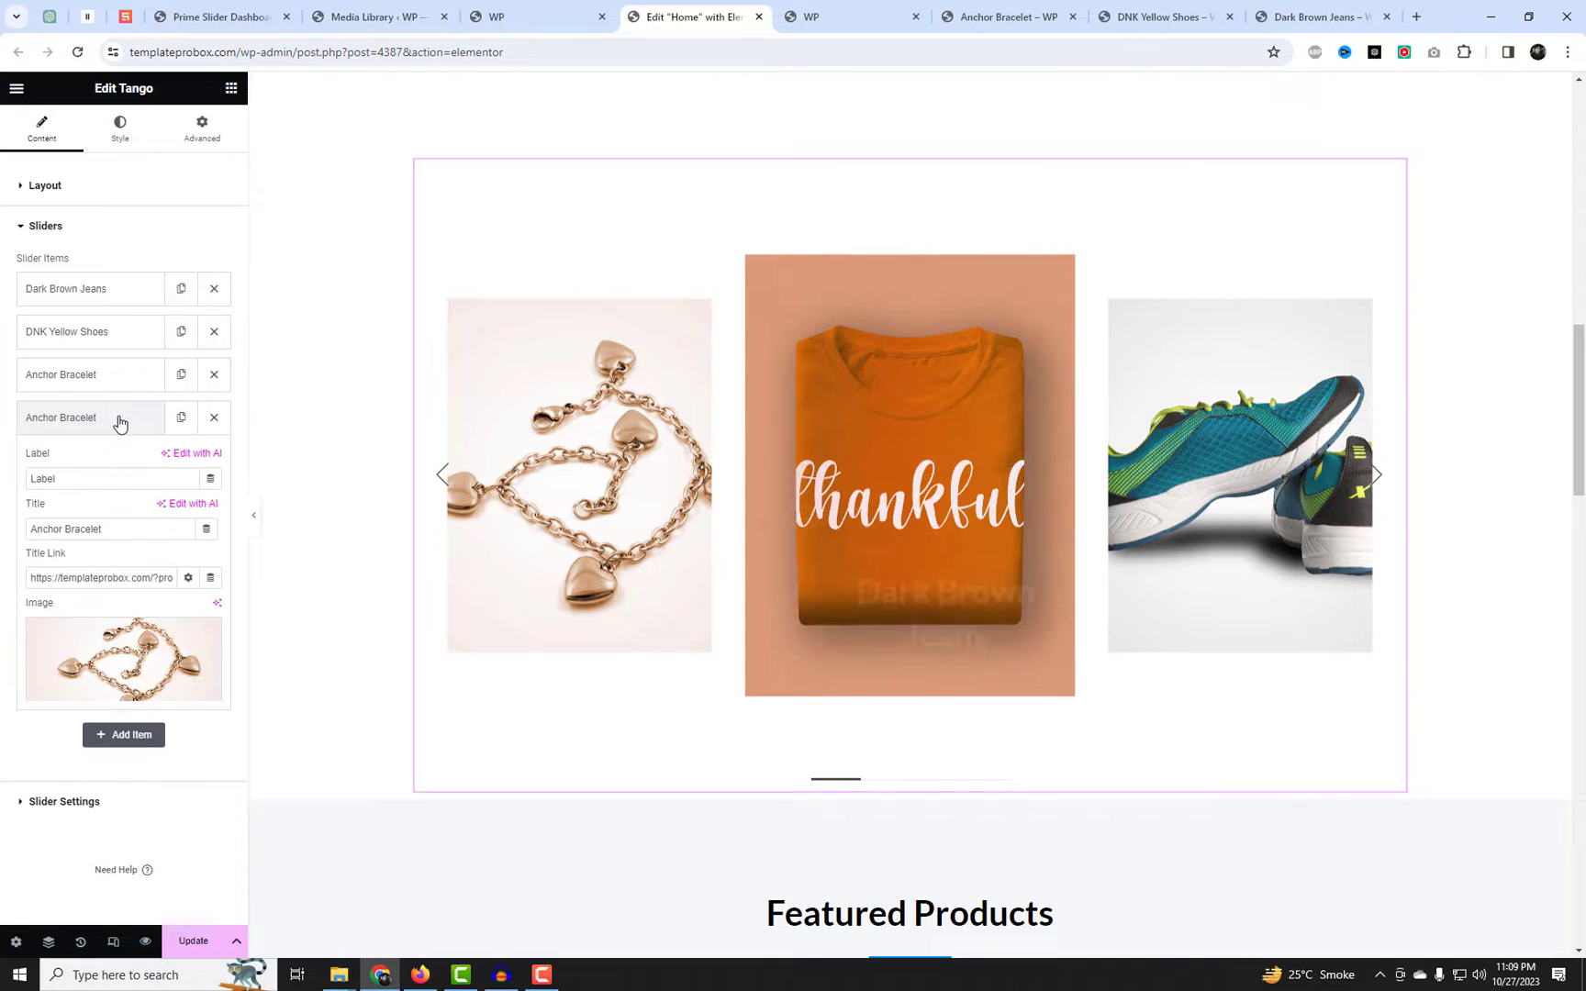
click(849, 17)
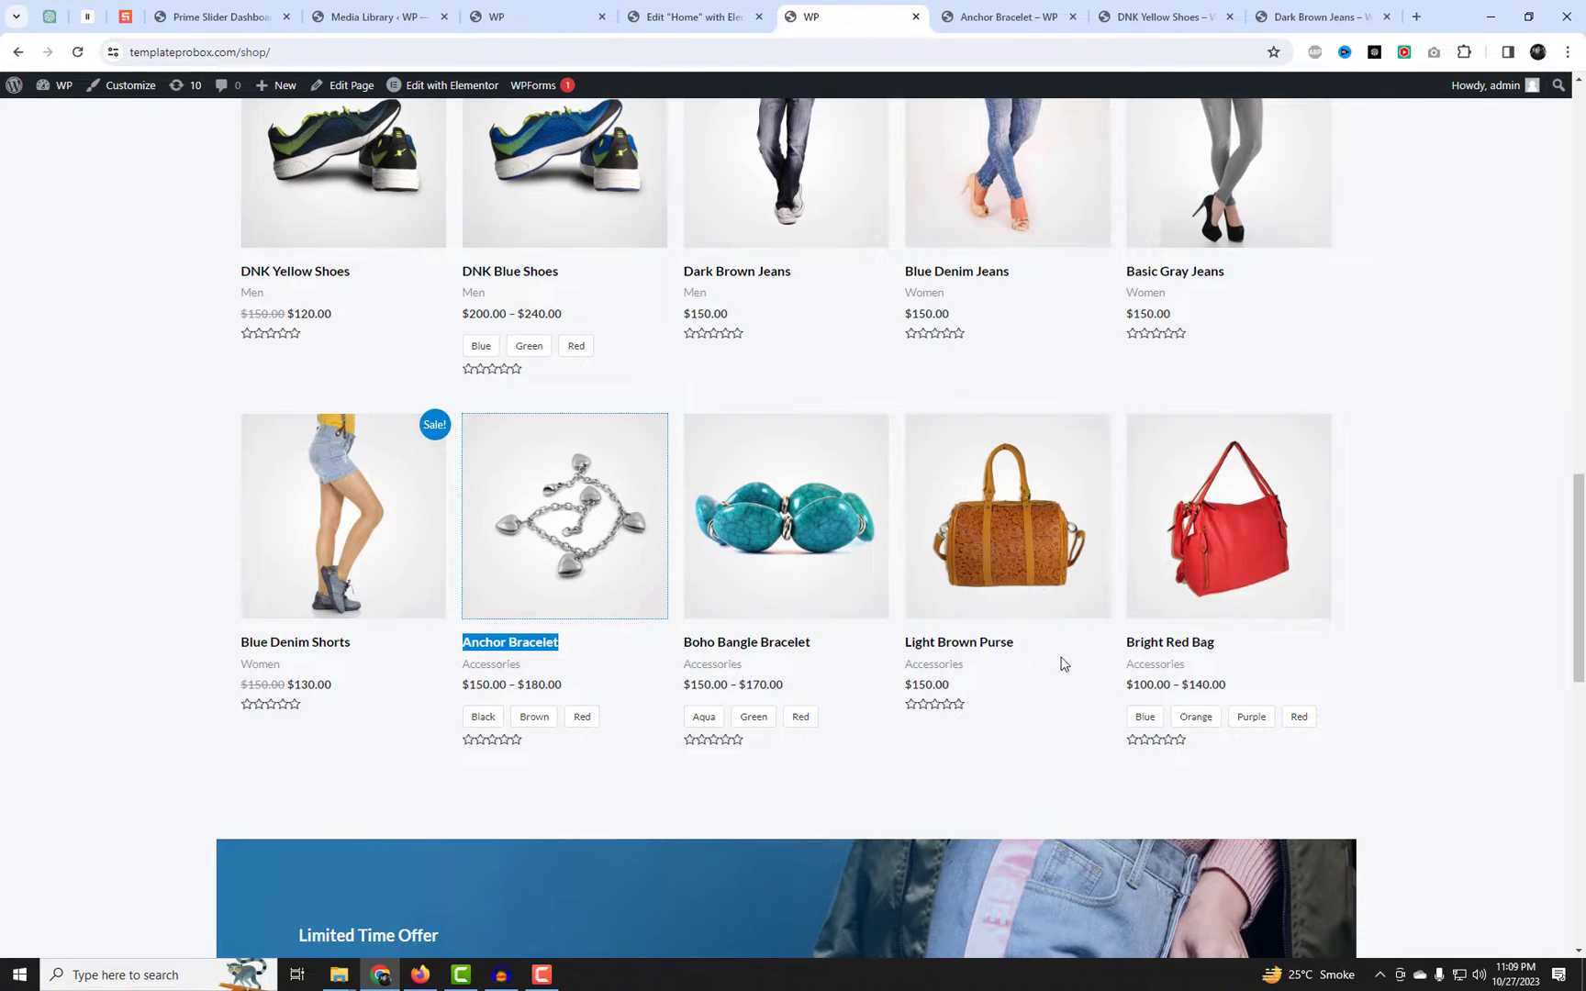
drag(1029, 648, 900, 647)
key(ctrl+c)
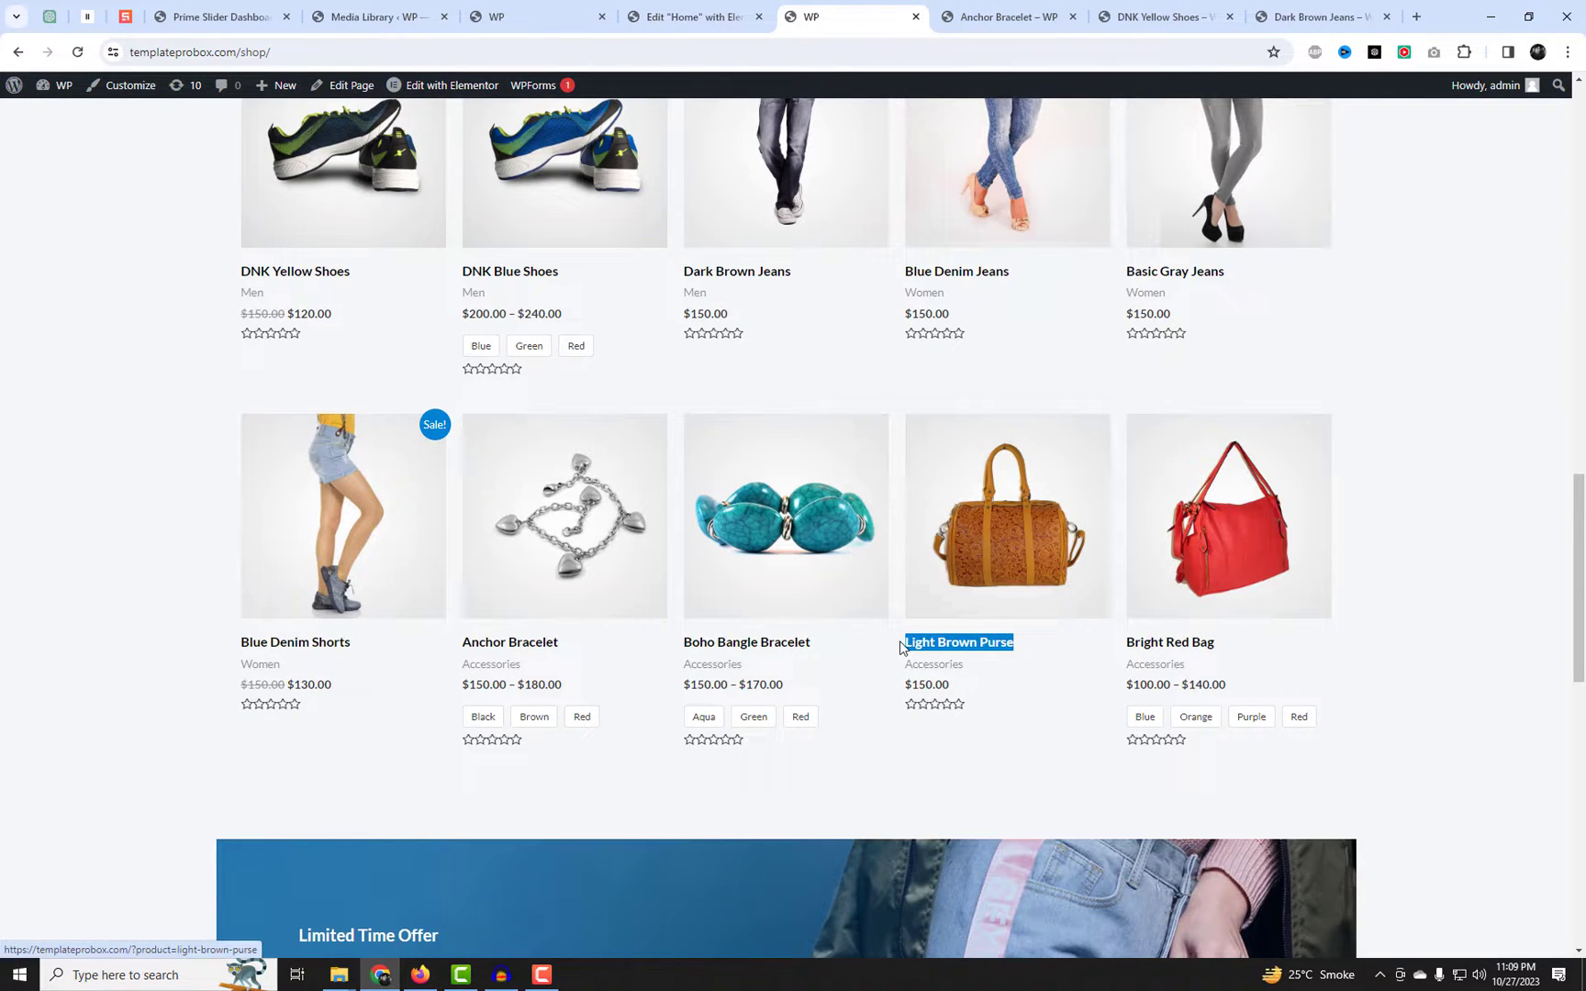
click(640, 7)
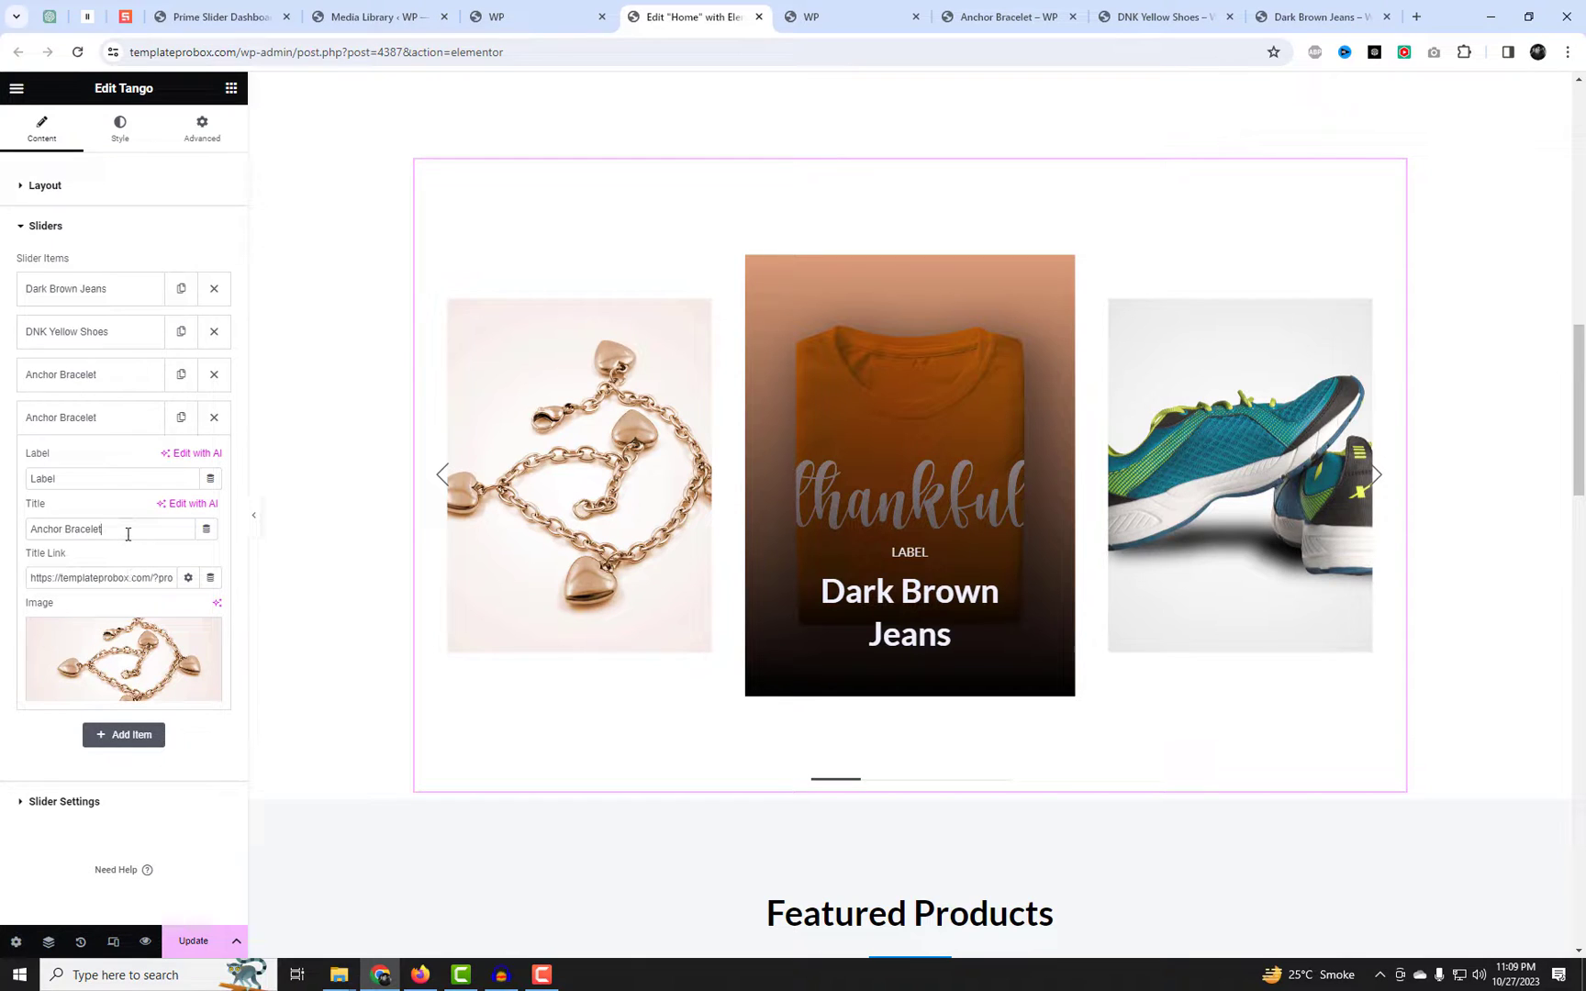
key(ctrl+a)
key(ctrl+v)
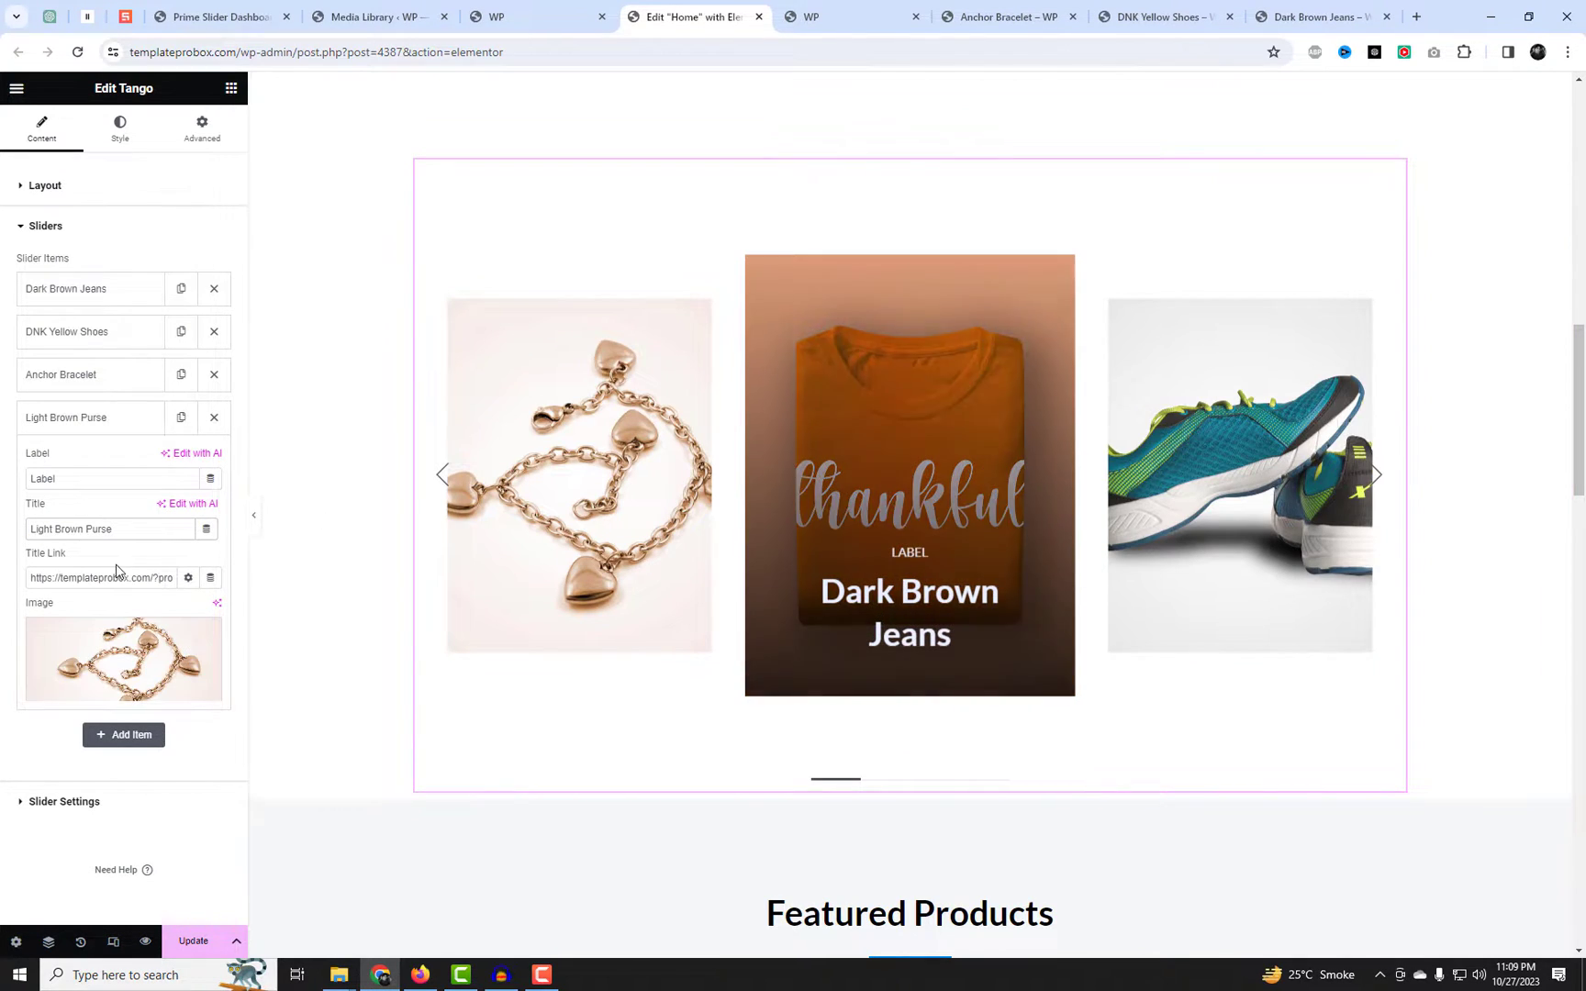
Replace the Light Brown Purse slide's image with the patterned brown handbag from the media library.
click(158, 661)
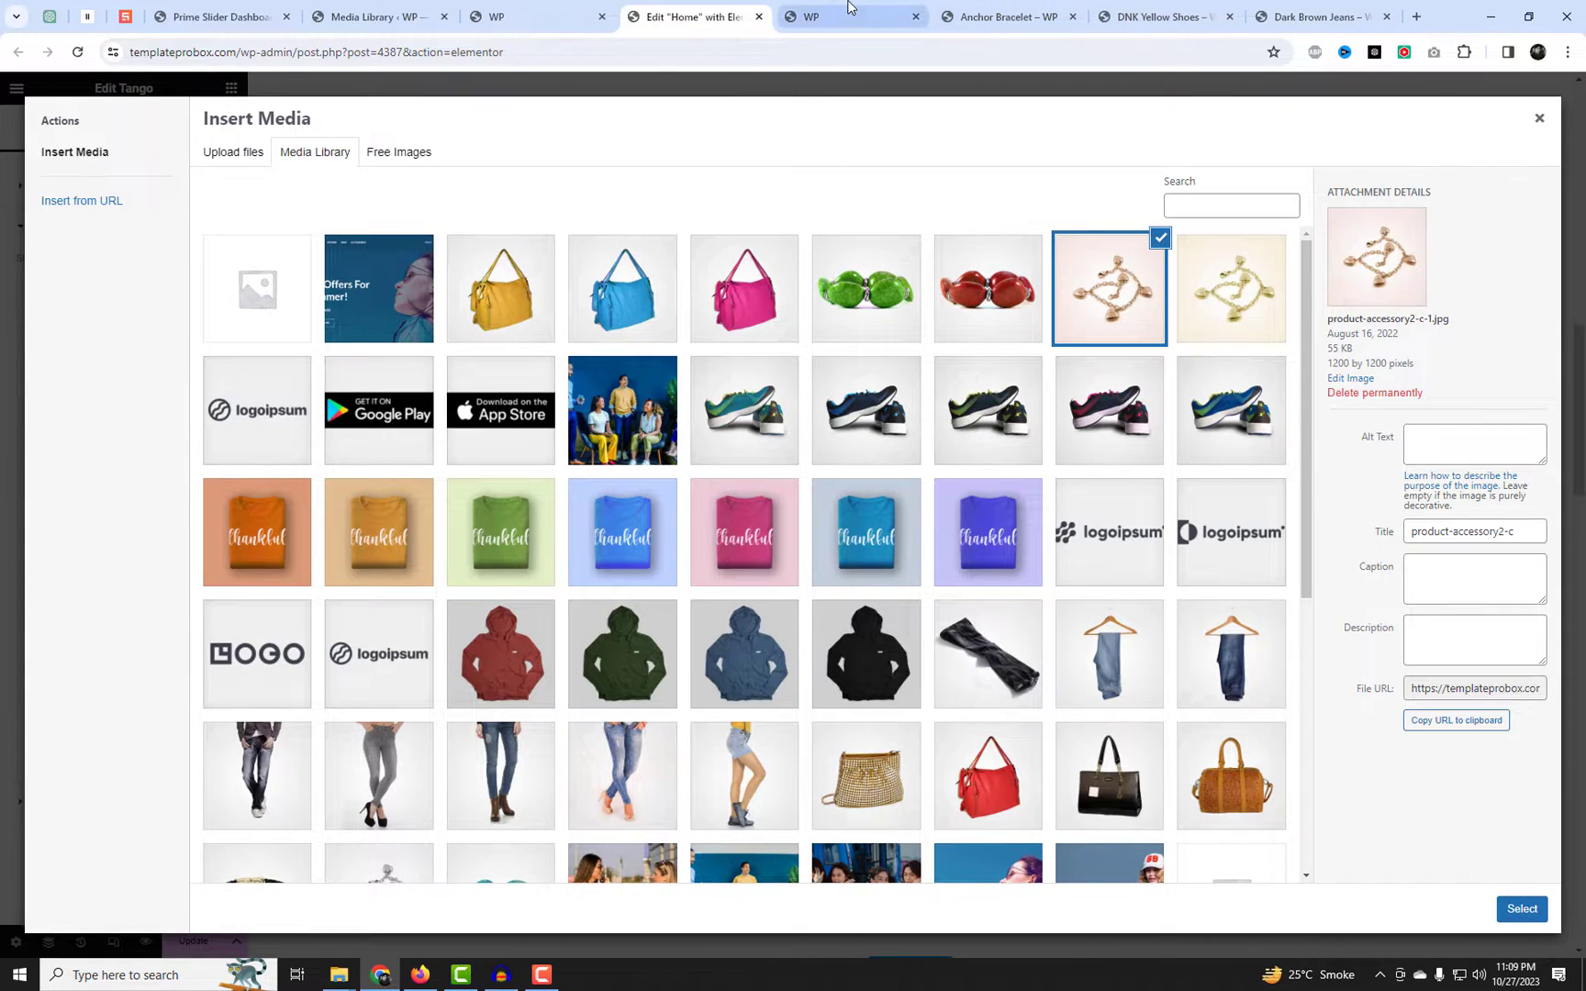
click(807, 17)
click(693, 17)
scroll(867, 584, down, 2)
scroll(867, 584, down, 2)
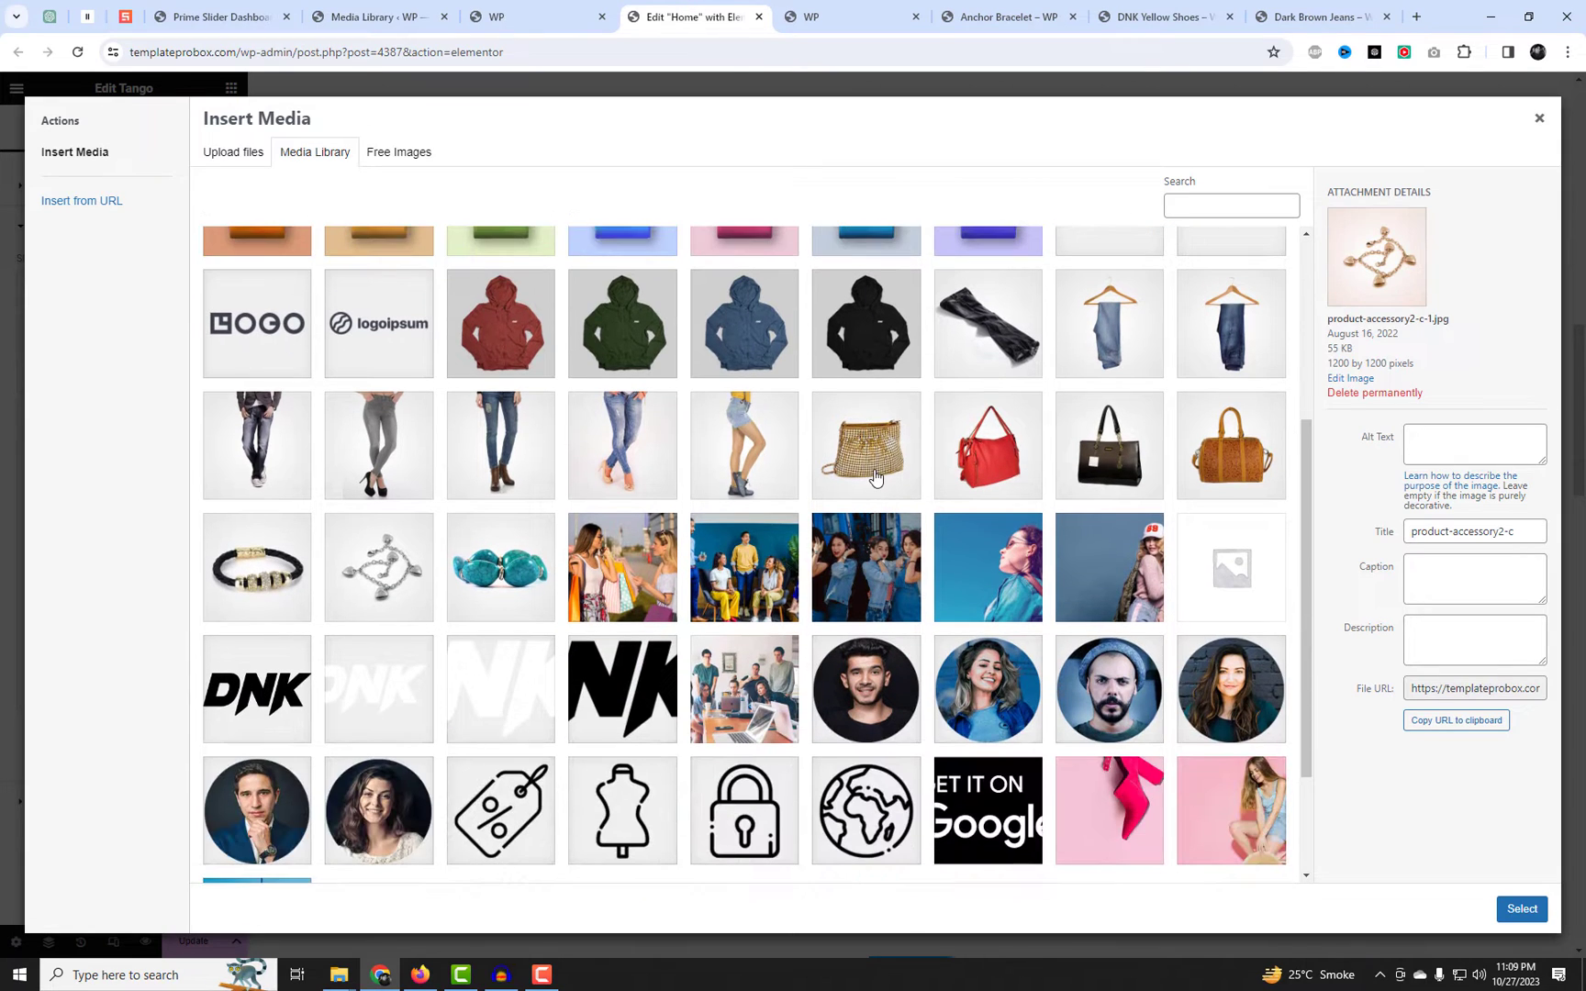
click(1223, 474)
click(1523, 910)
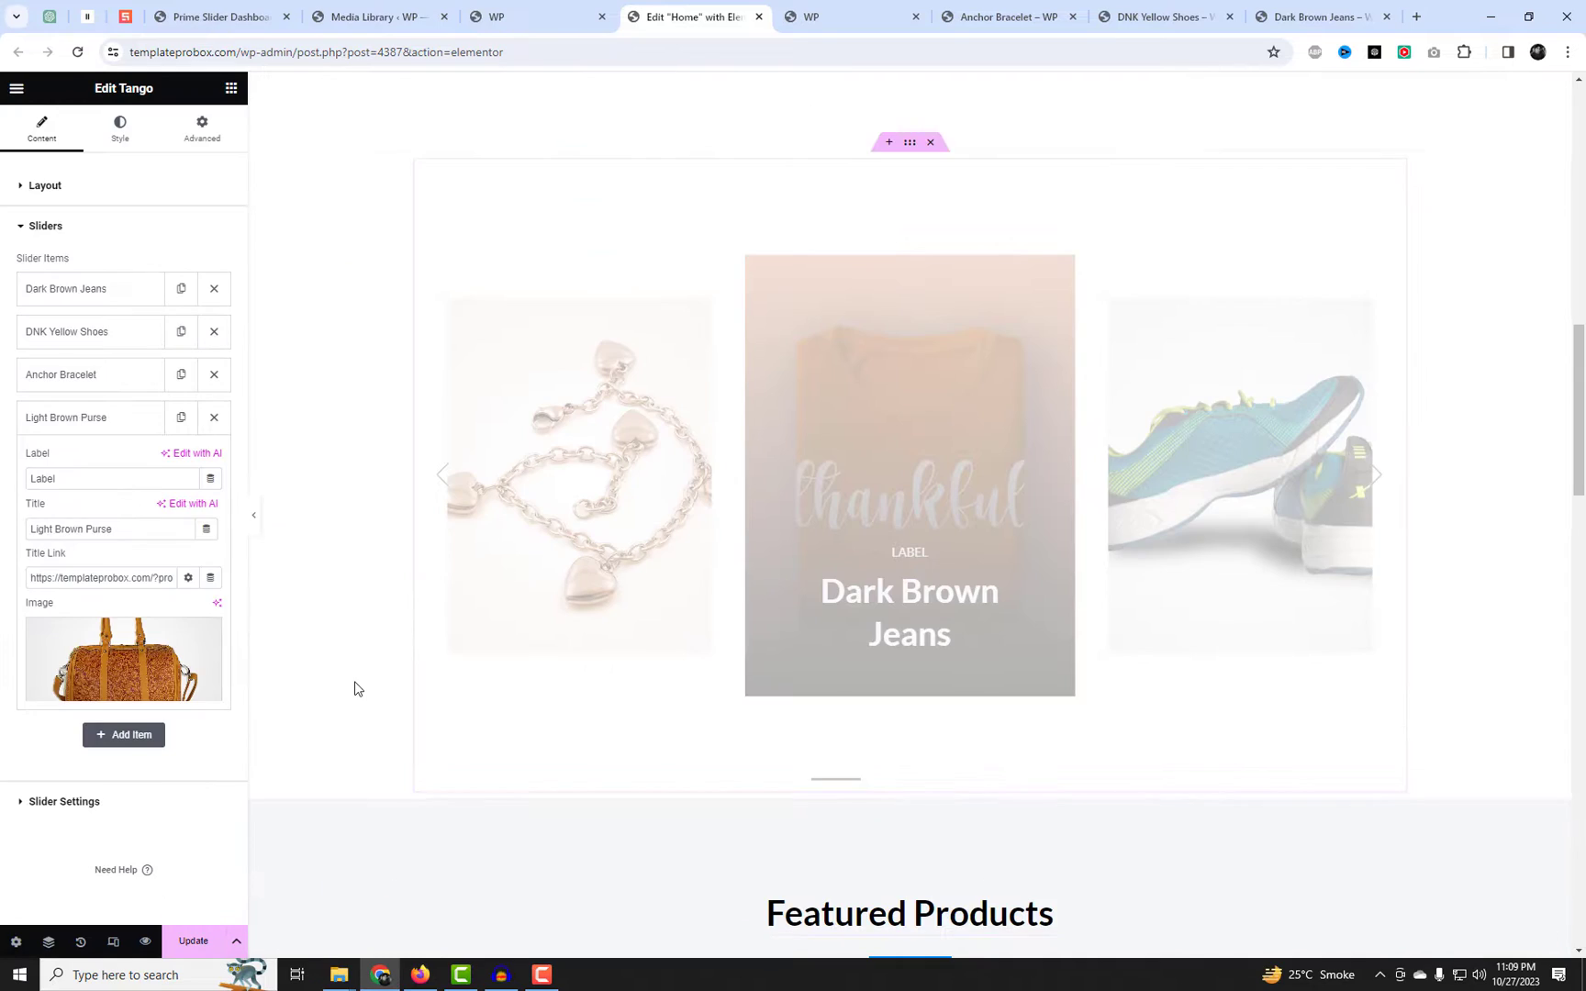
Set the Light Brown Purse slide's title link to its product page address, ending in ?product=light-brown-purse.
click(849, 18)
middle_click(736, 271)
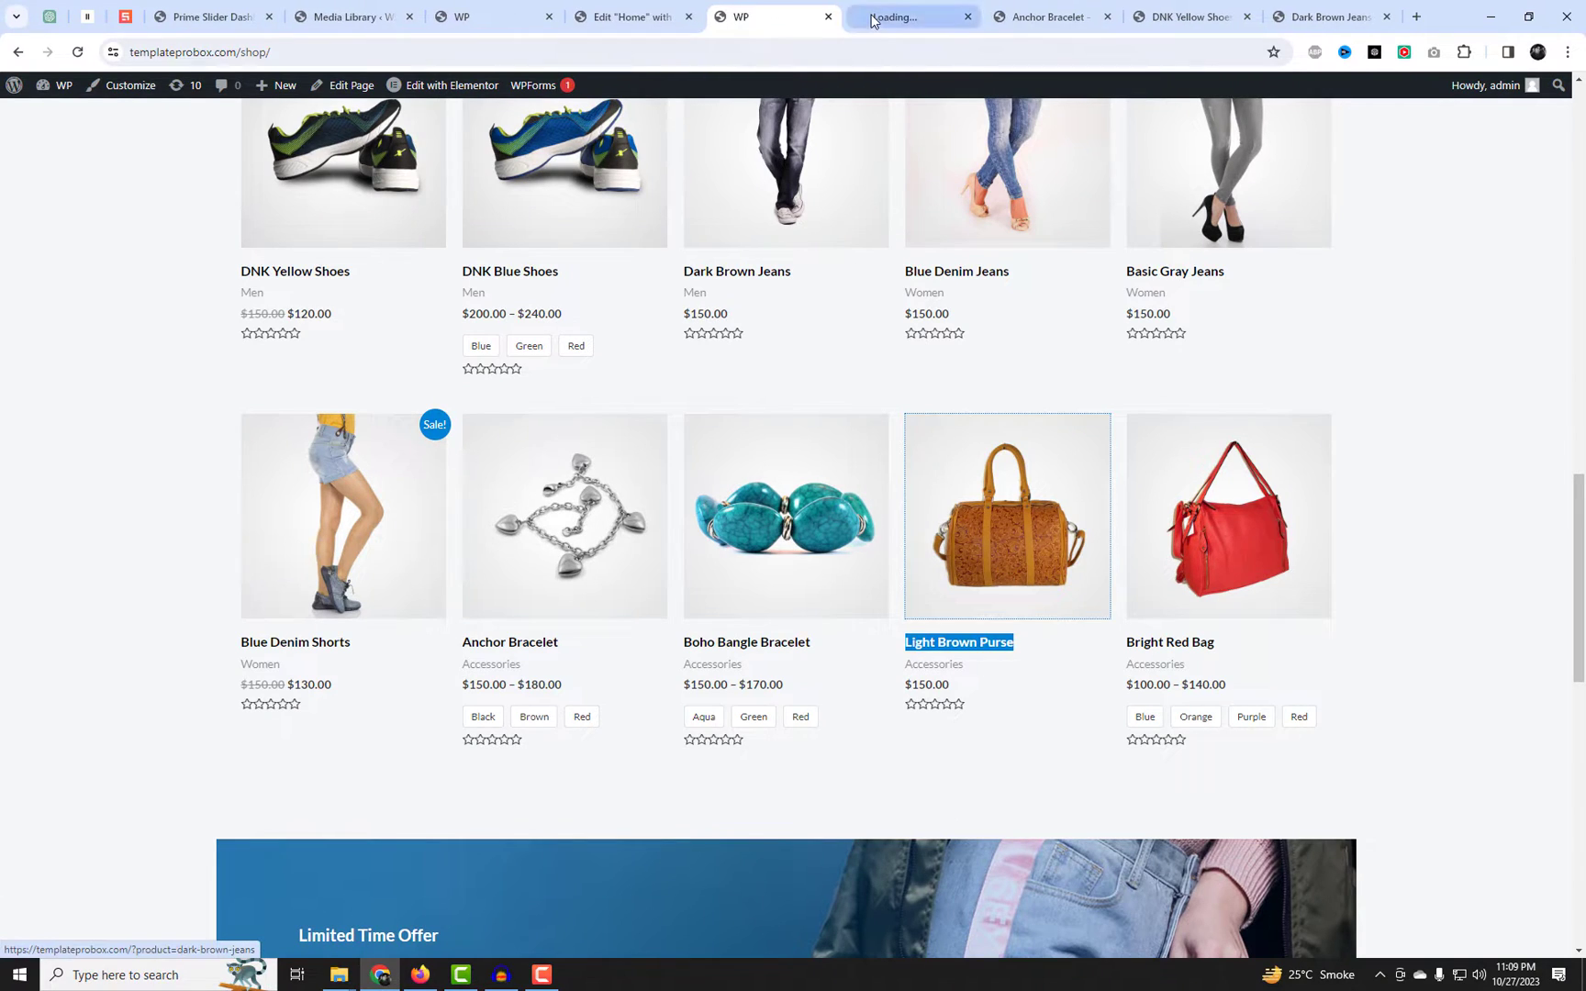
click(872, 20)
click(810, 7)
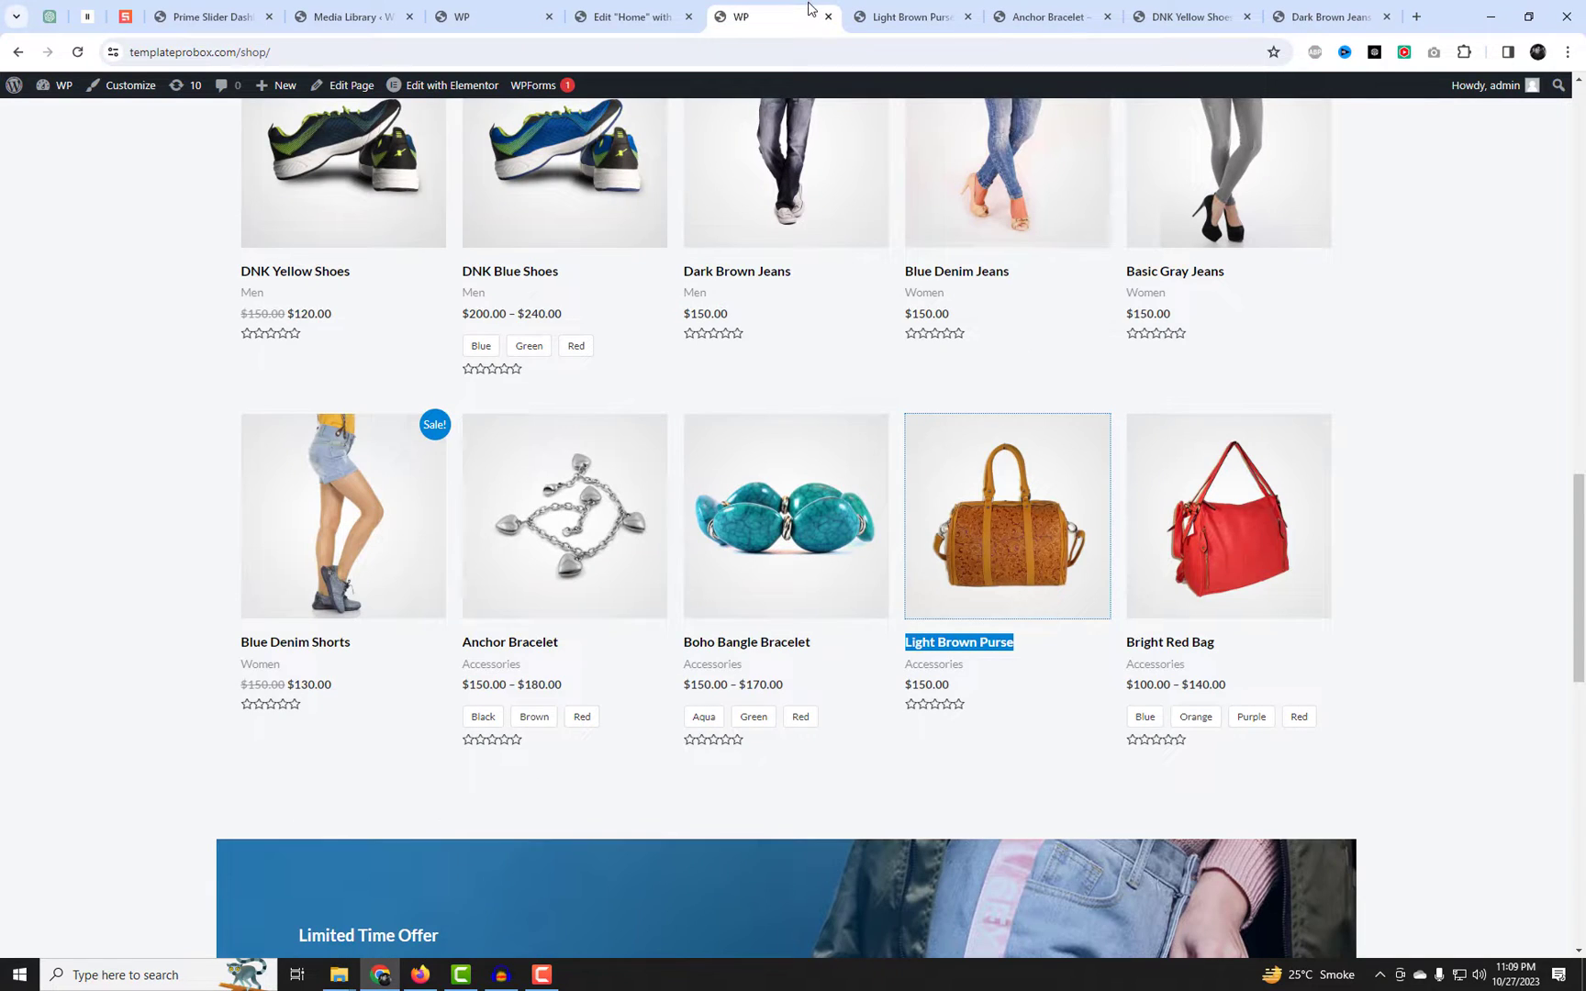
click(675, 6)
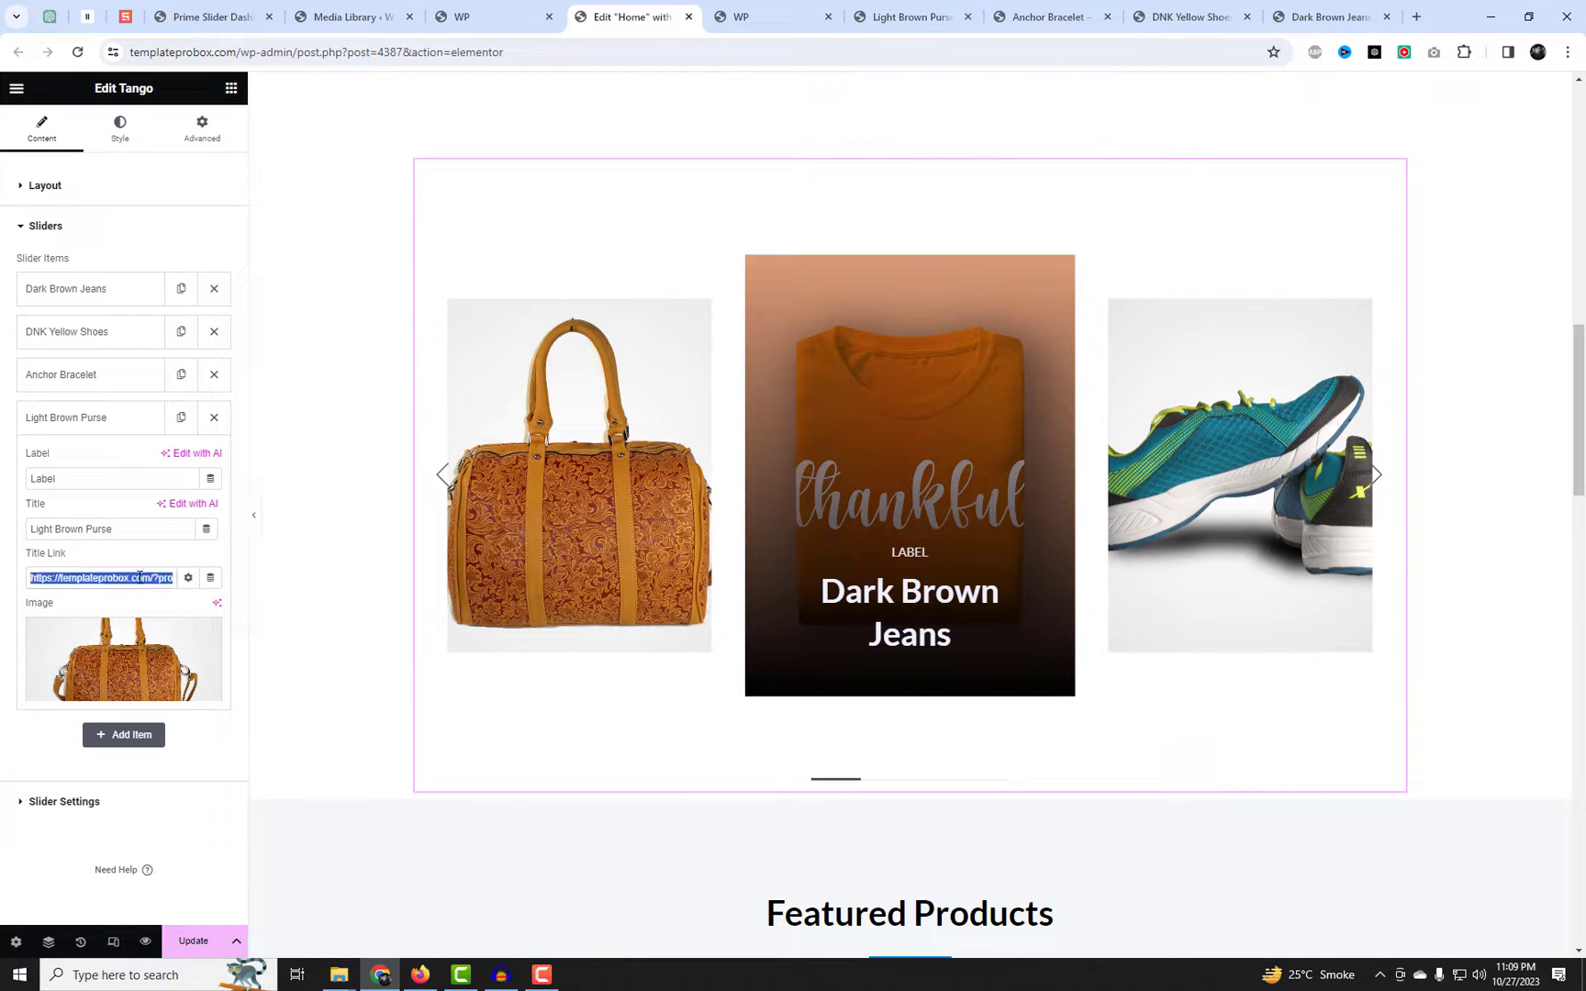
click(128, 428)
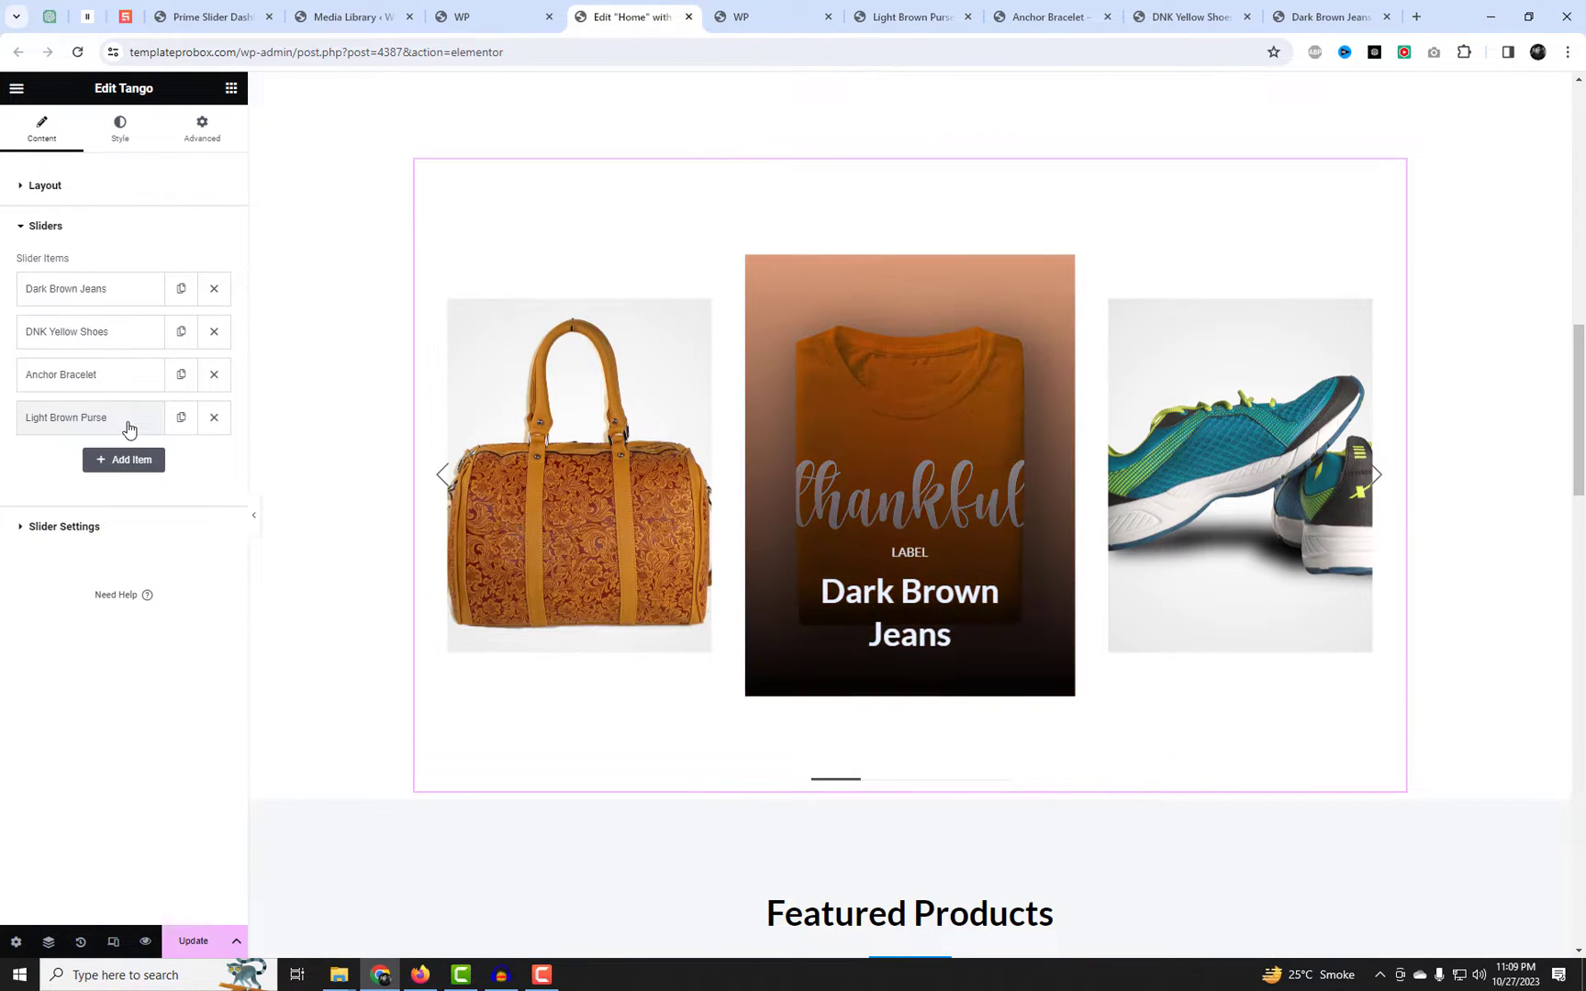
Try the Coverflow layout in the slider settings and restore the Carousel layout.
click(65, 527)
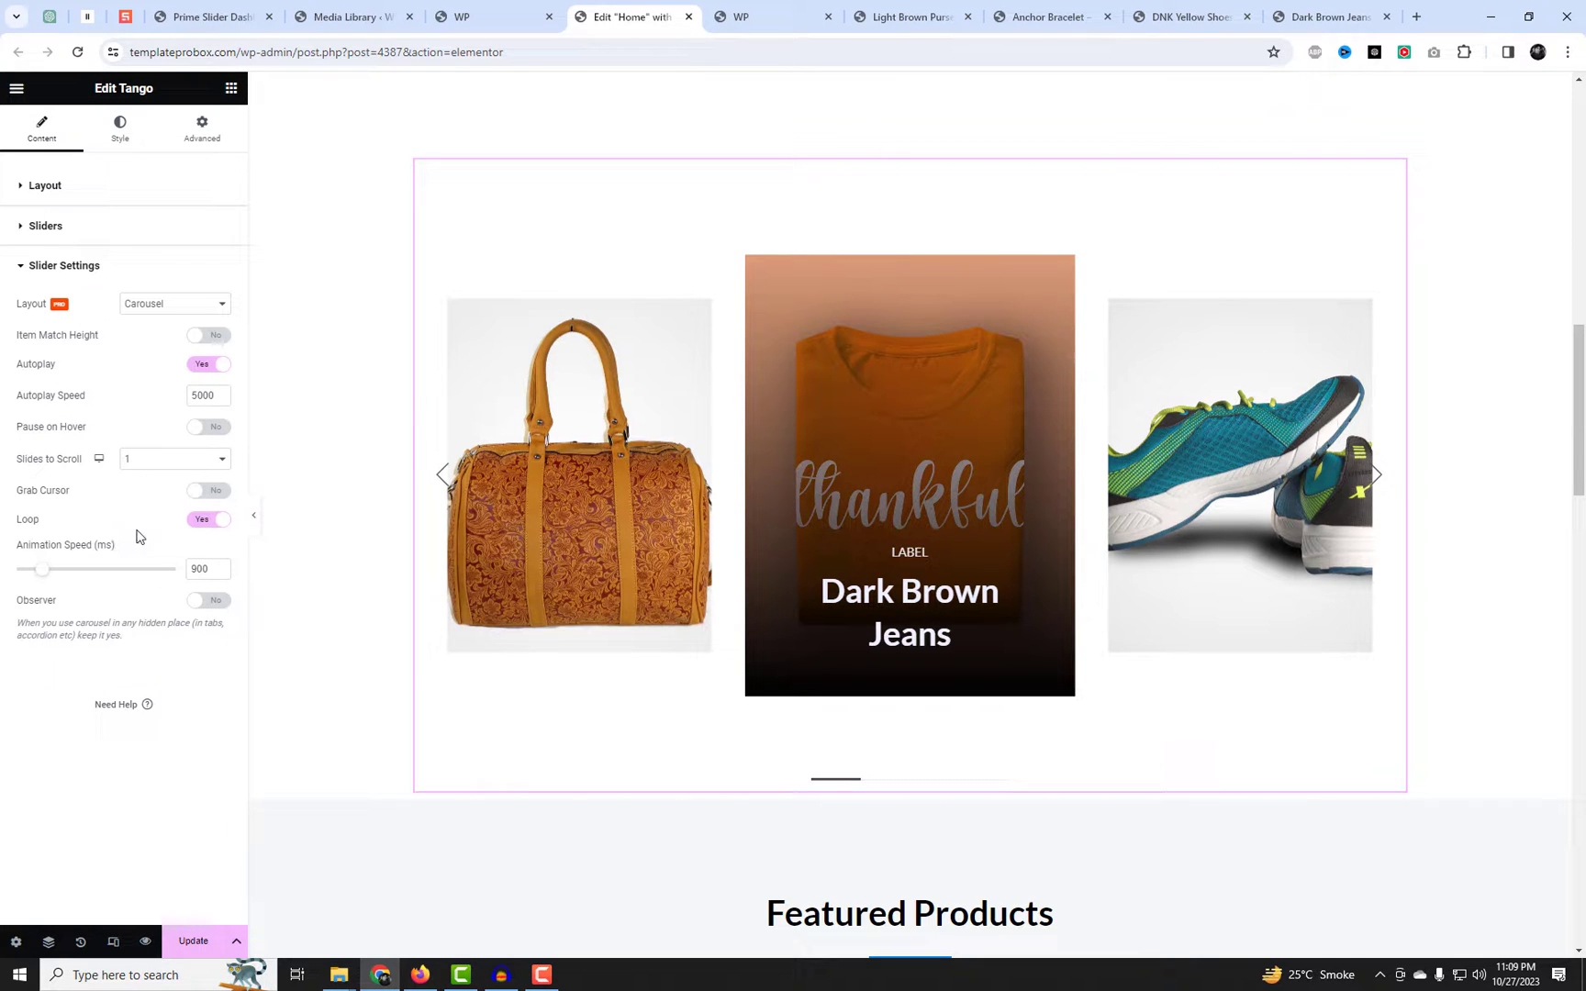
click(179, 312)
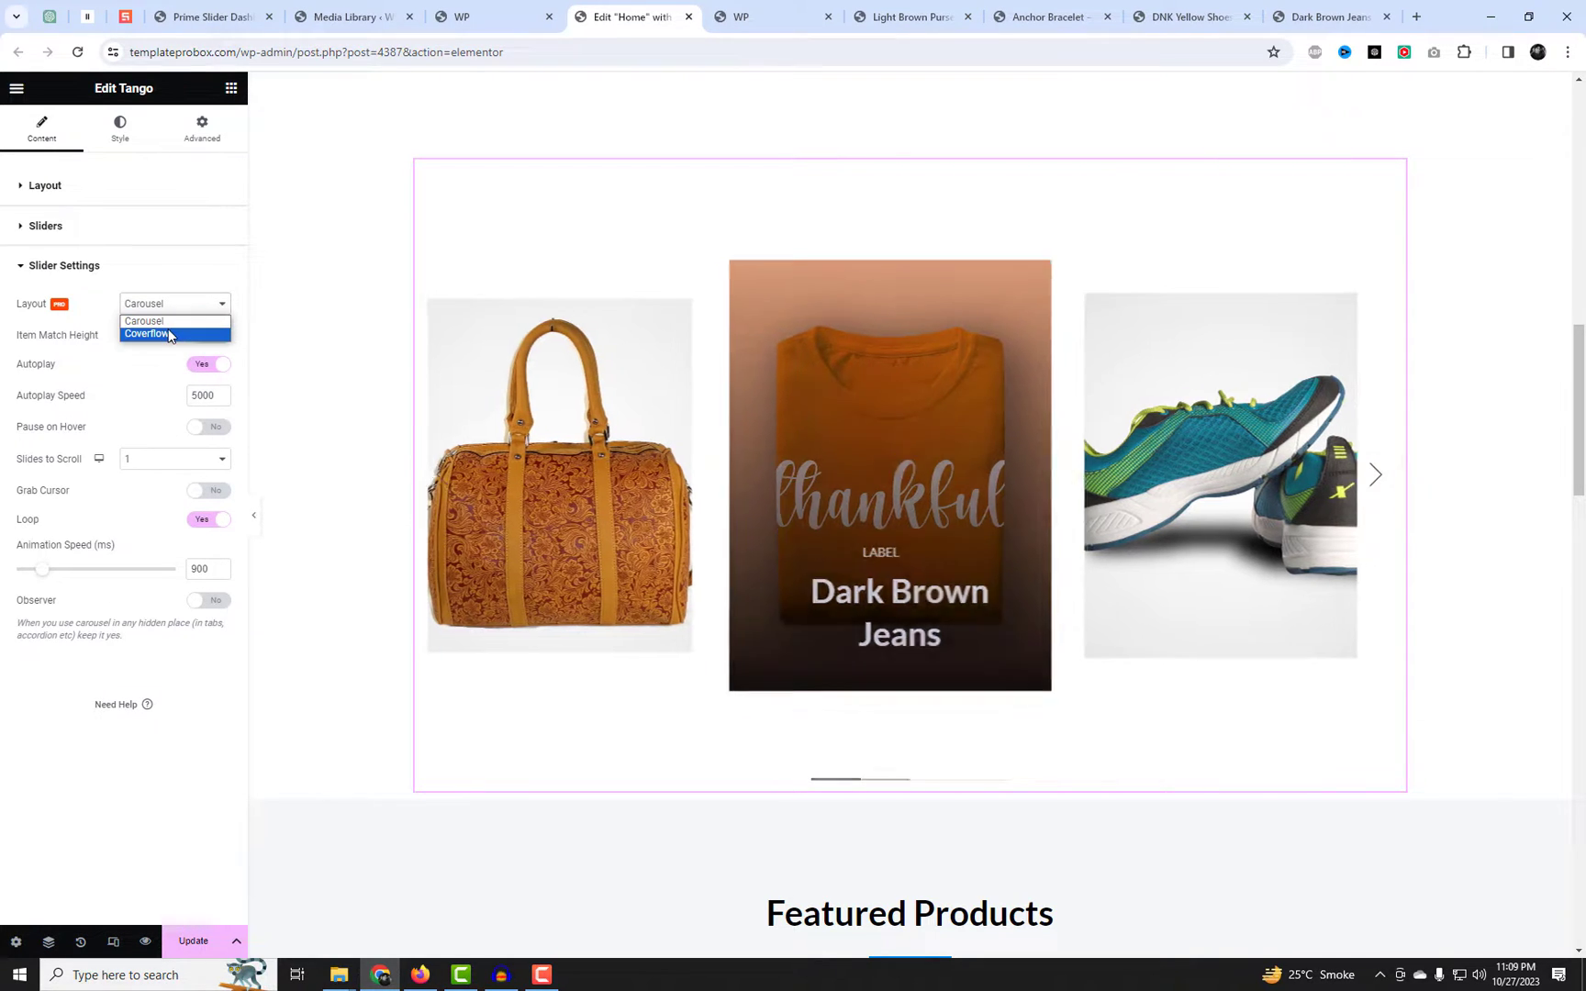
click(168, 330)
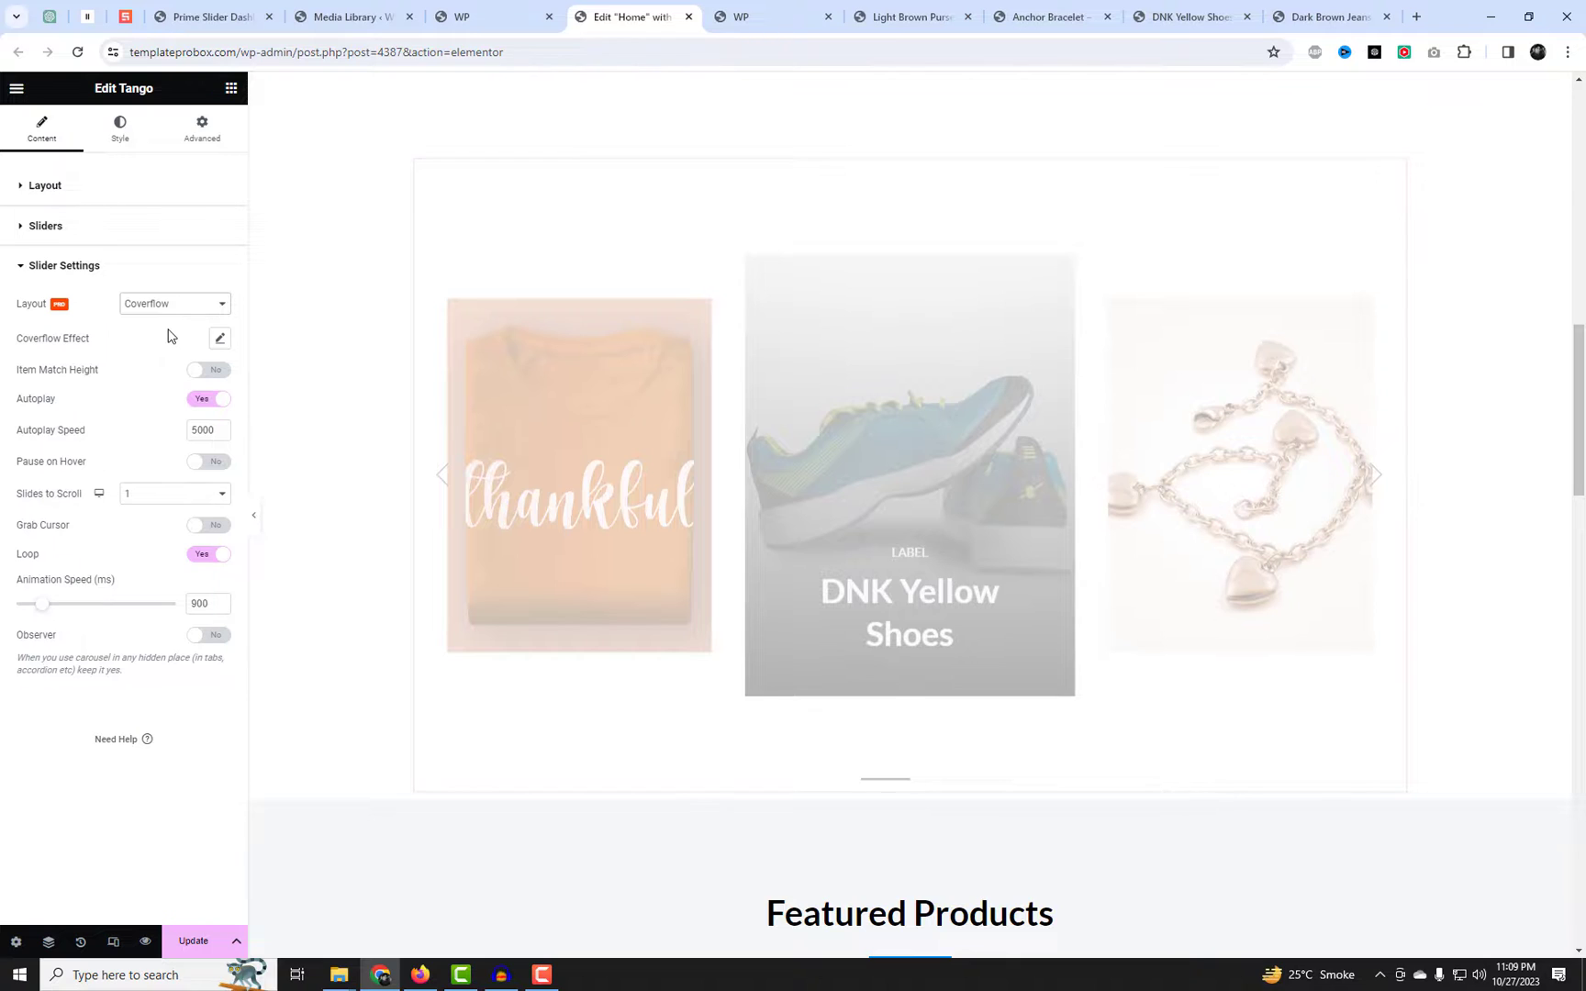
click(173, 308)
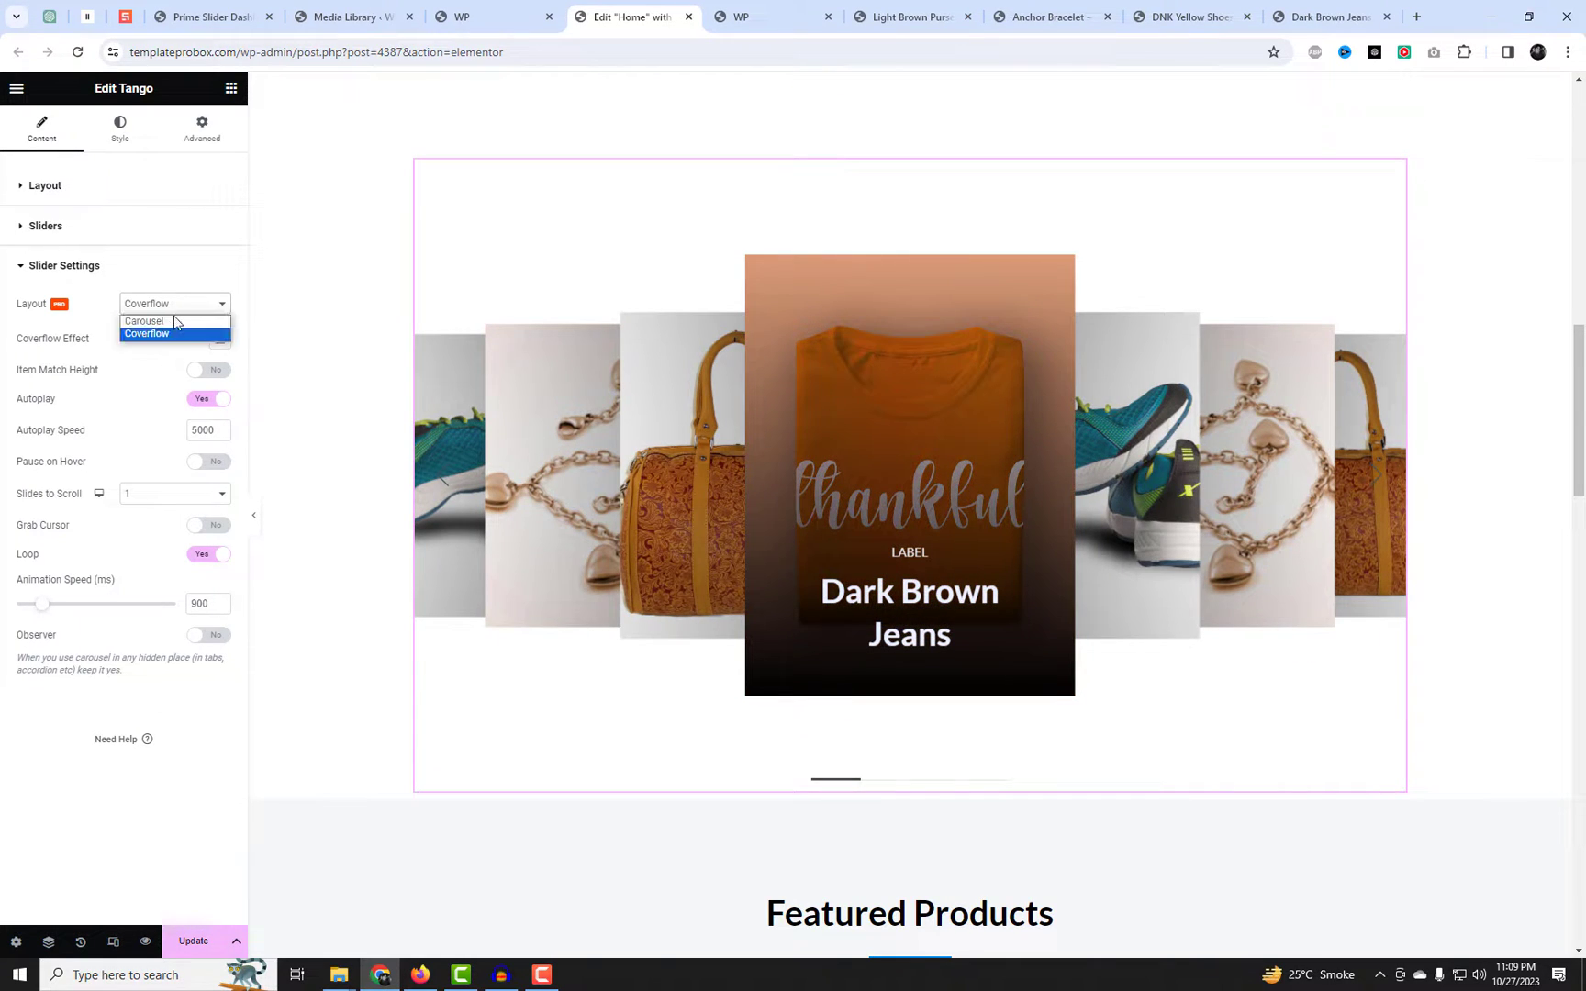
click(173, 322)
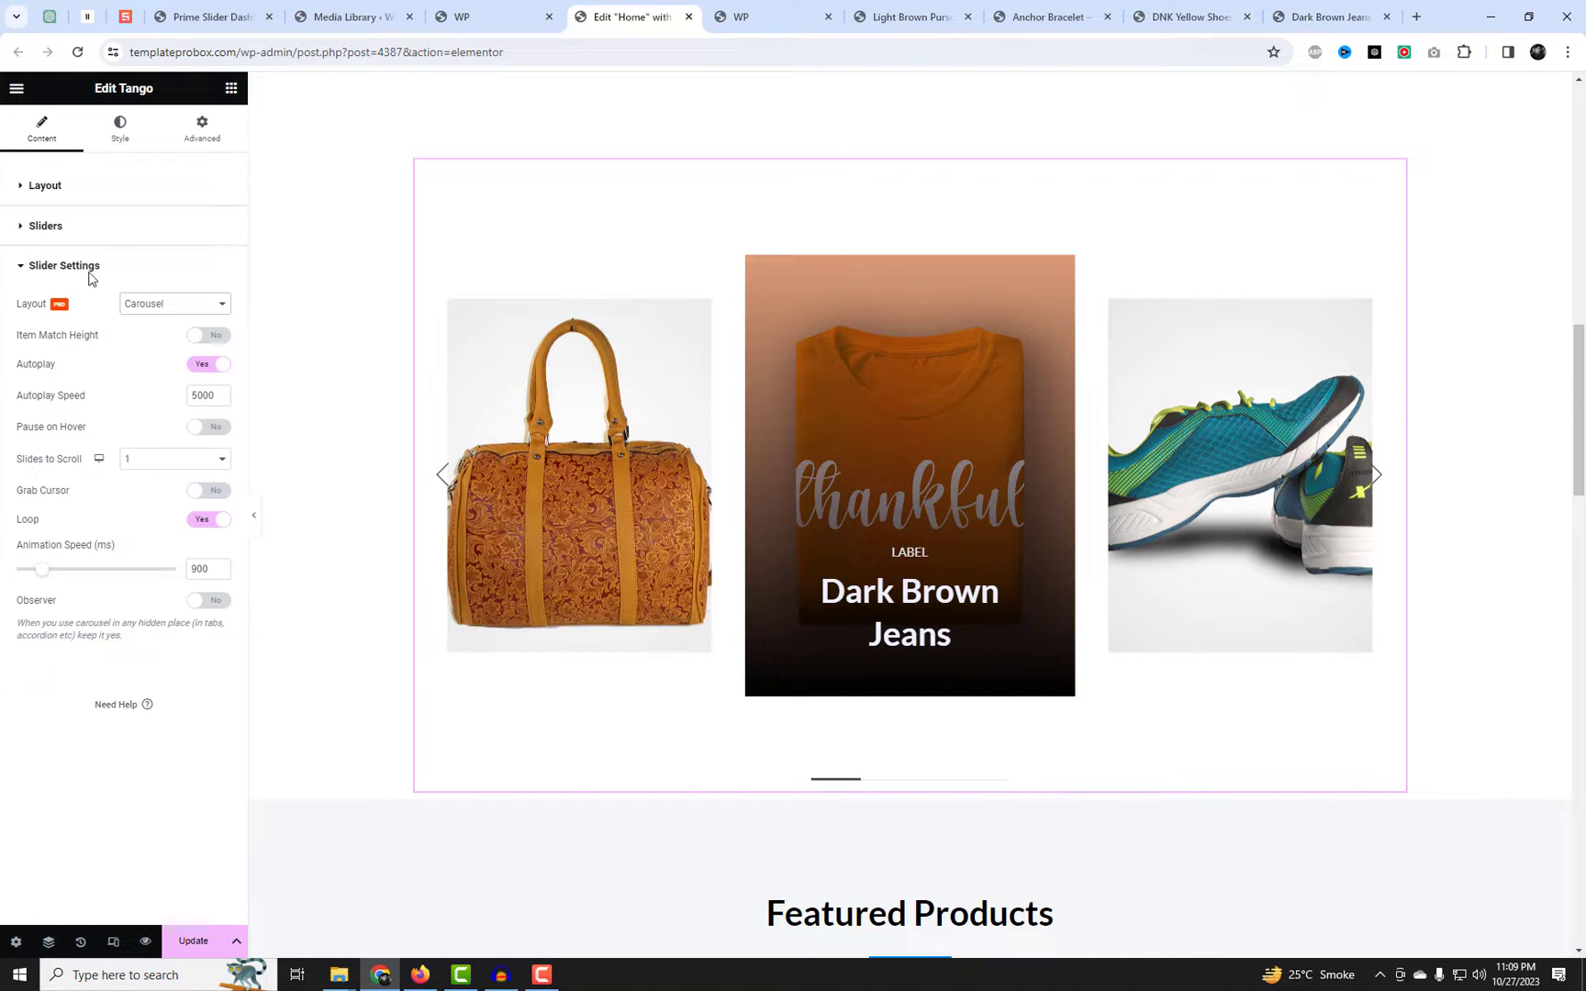
Set the Tango slider's layout to 4 columns.
click(101, 229)
click(100, 211)
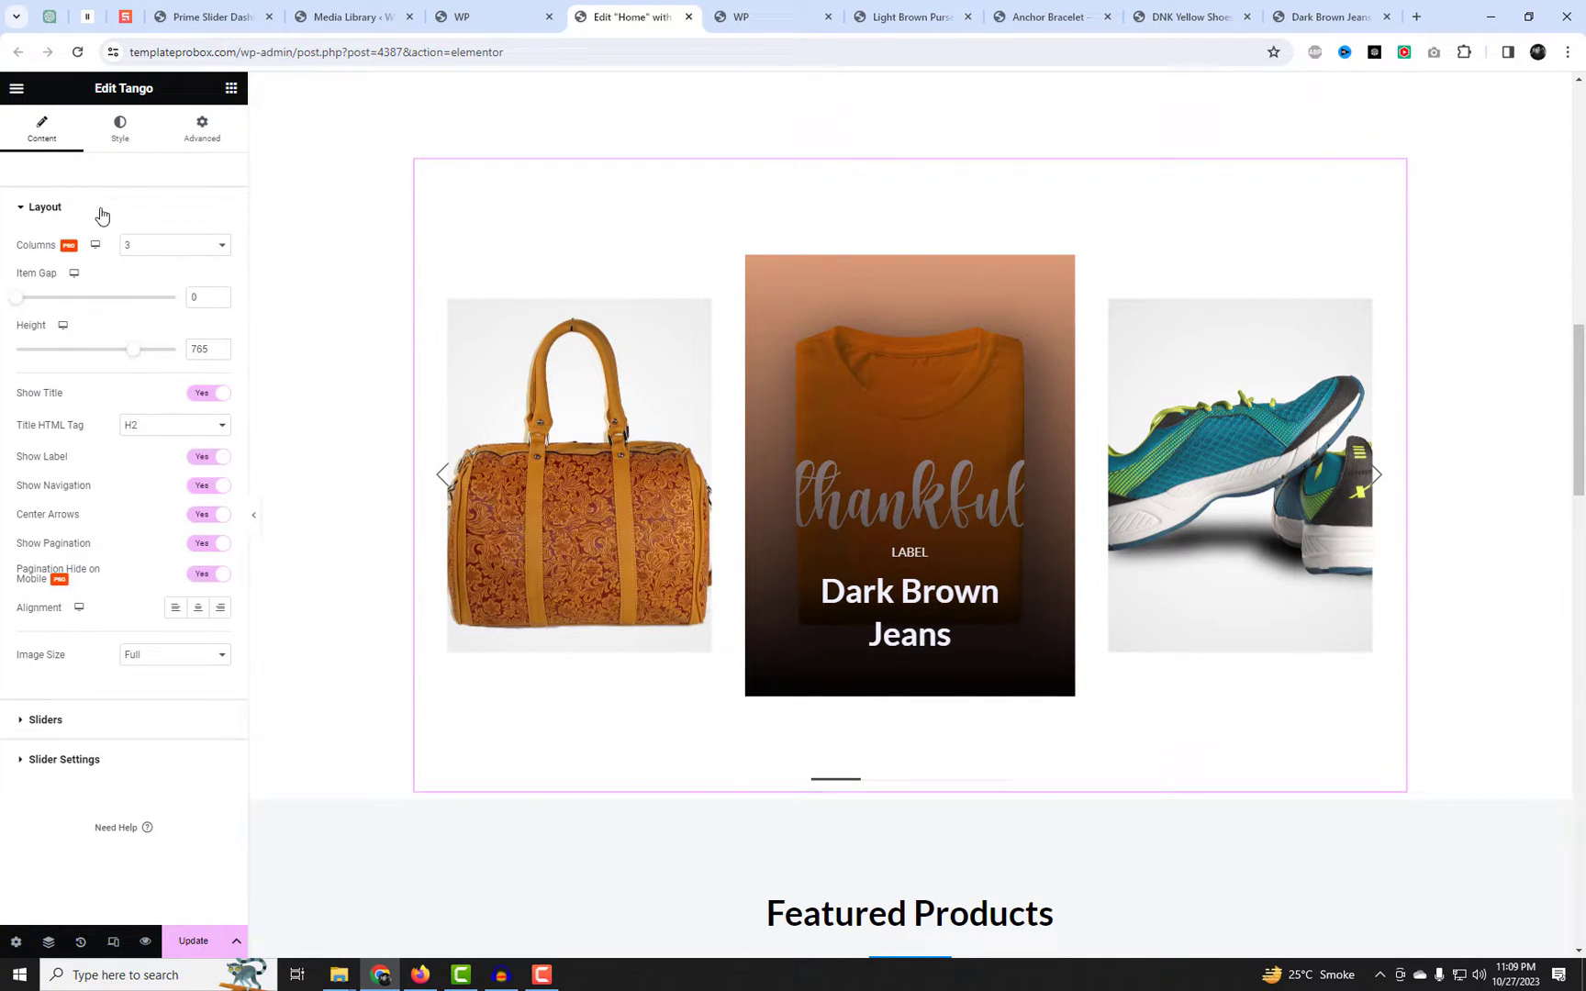
click(165, 254)
click(147, 304)
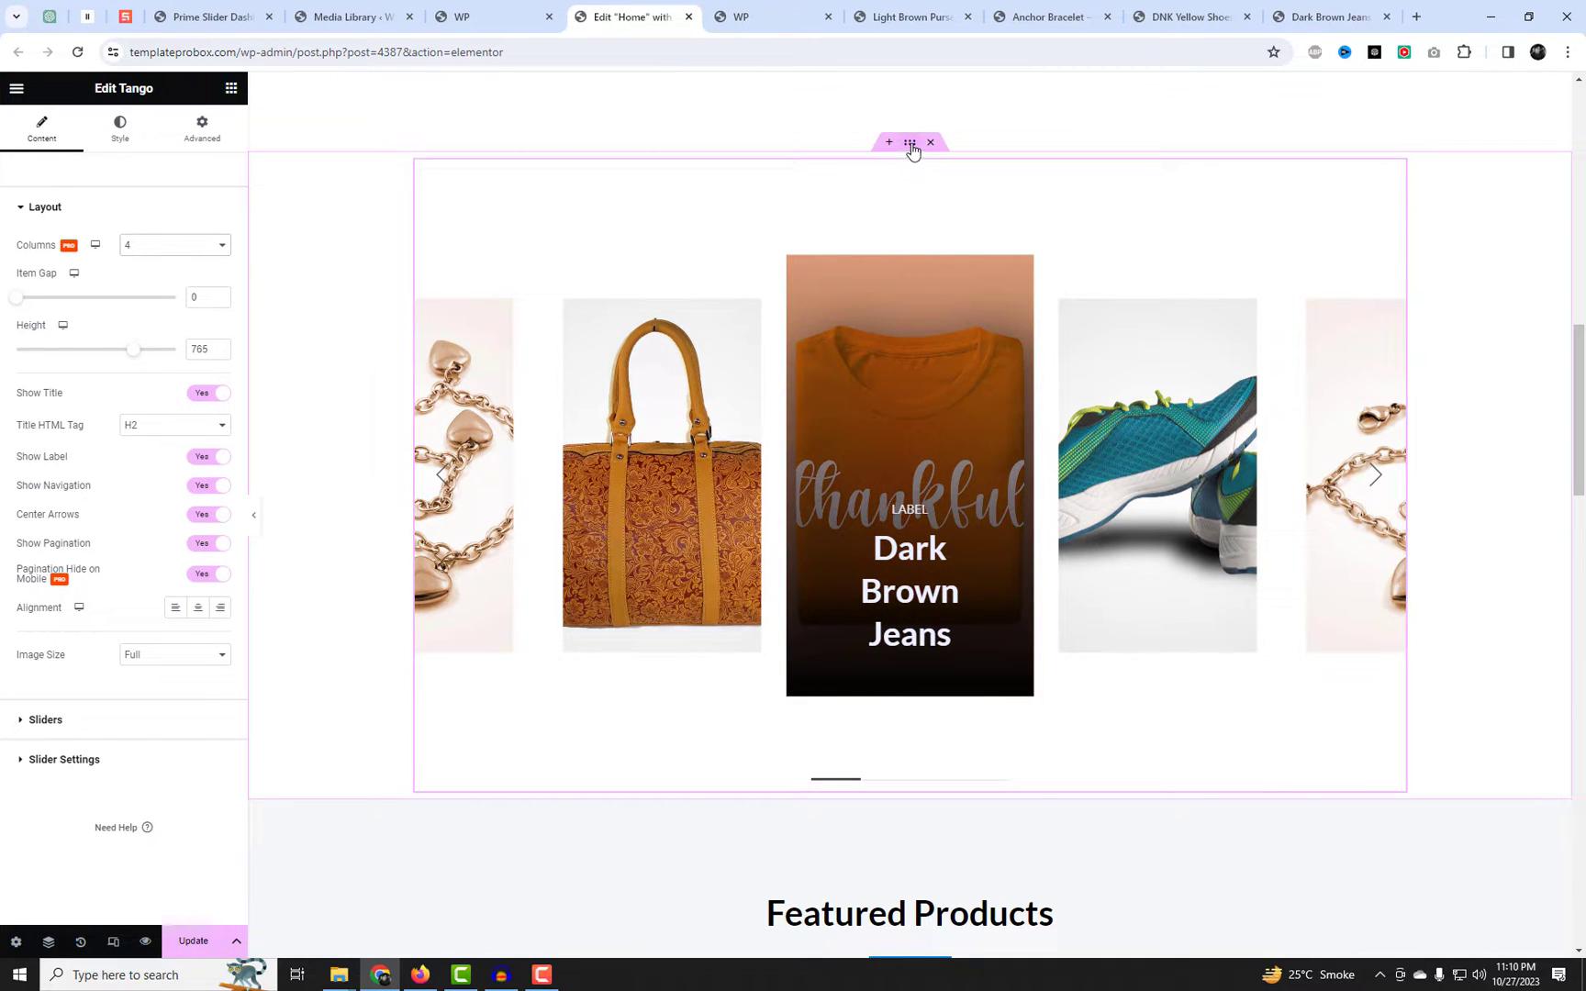
Set the content width of the container around the slider to Full Width.
click(909, 142)
click(175, 240)
click(160, 267)
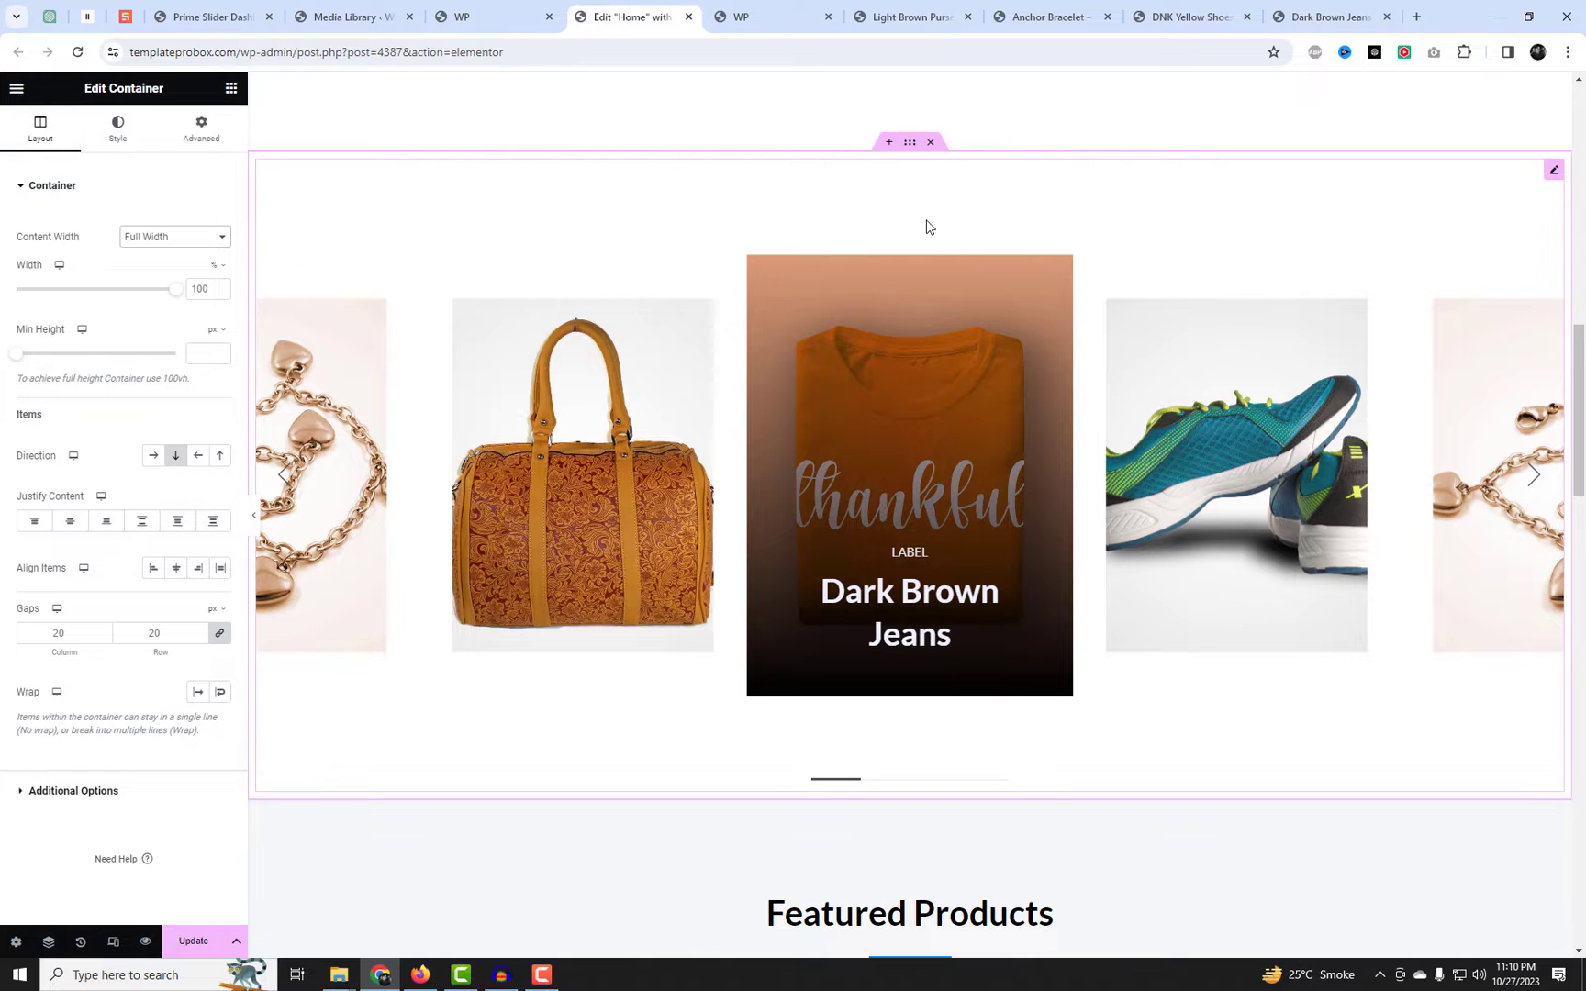
Set the Tango slider's height to 800 and turn off the slide labels.
right_click(896, 309)
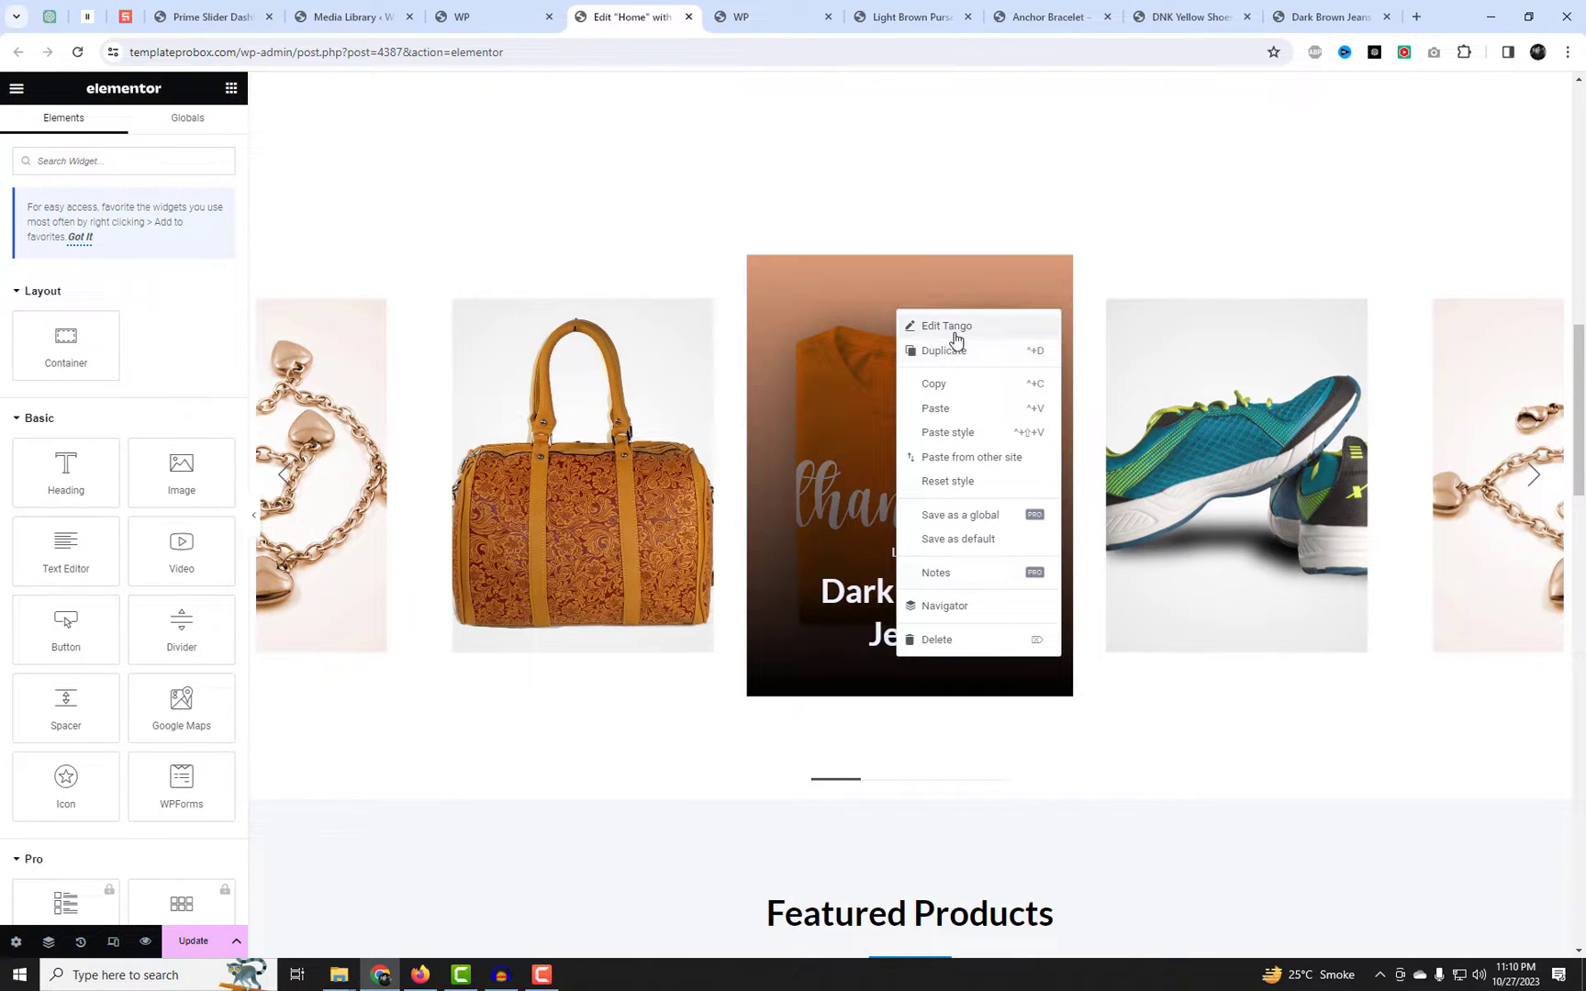
click(946, 326)
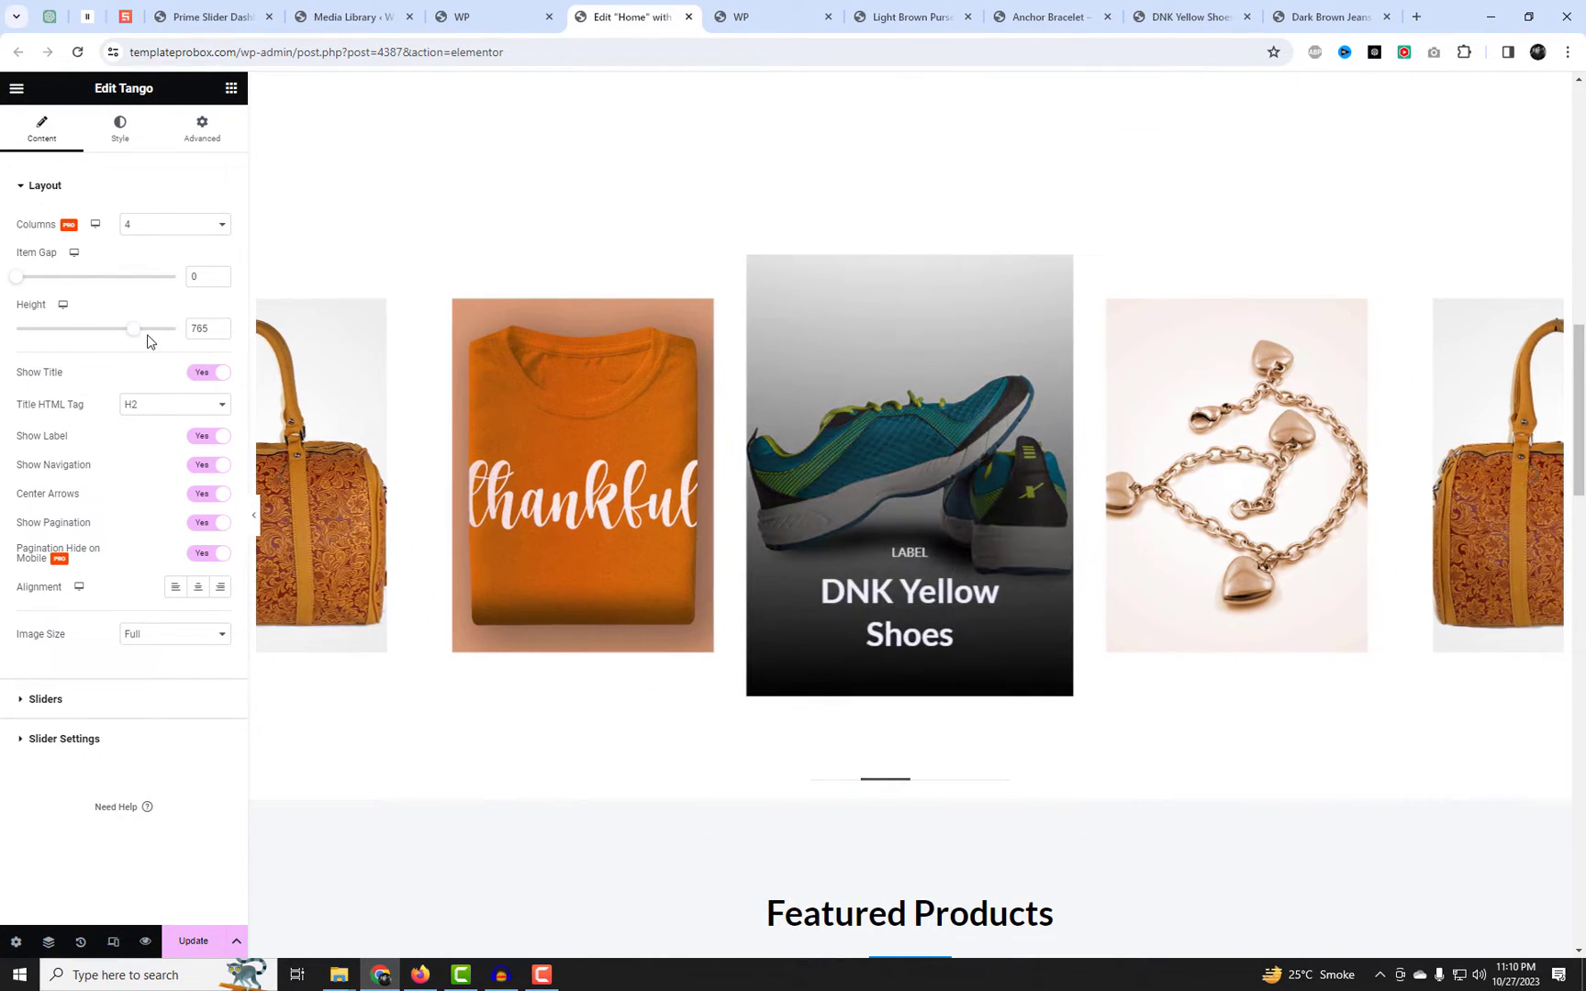
key(BackSpace)
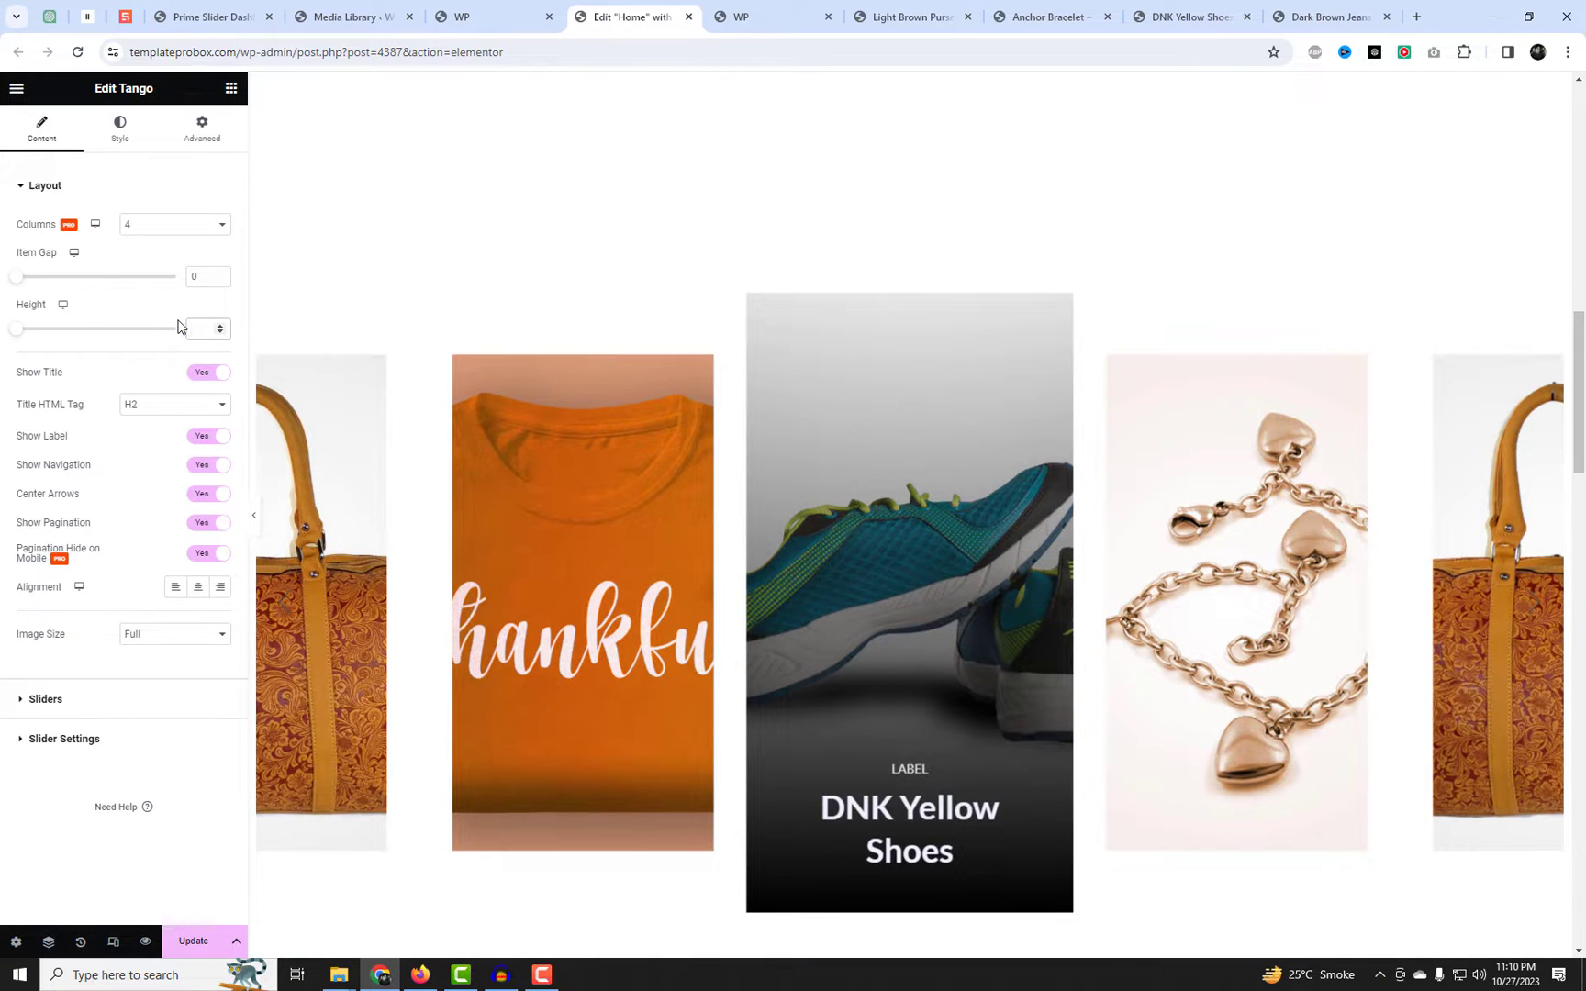
text(500)
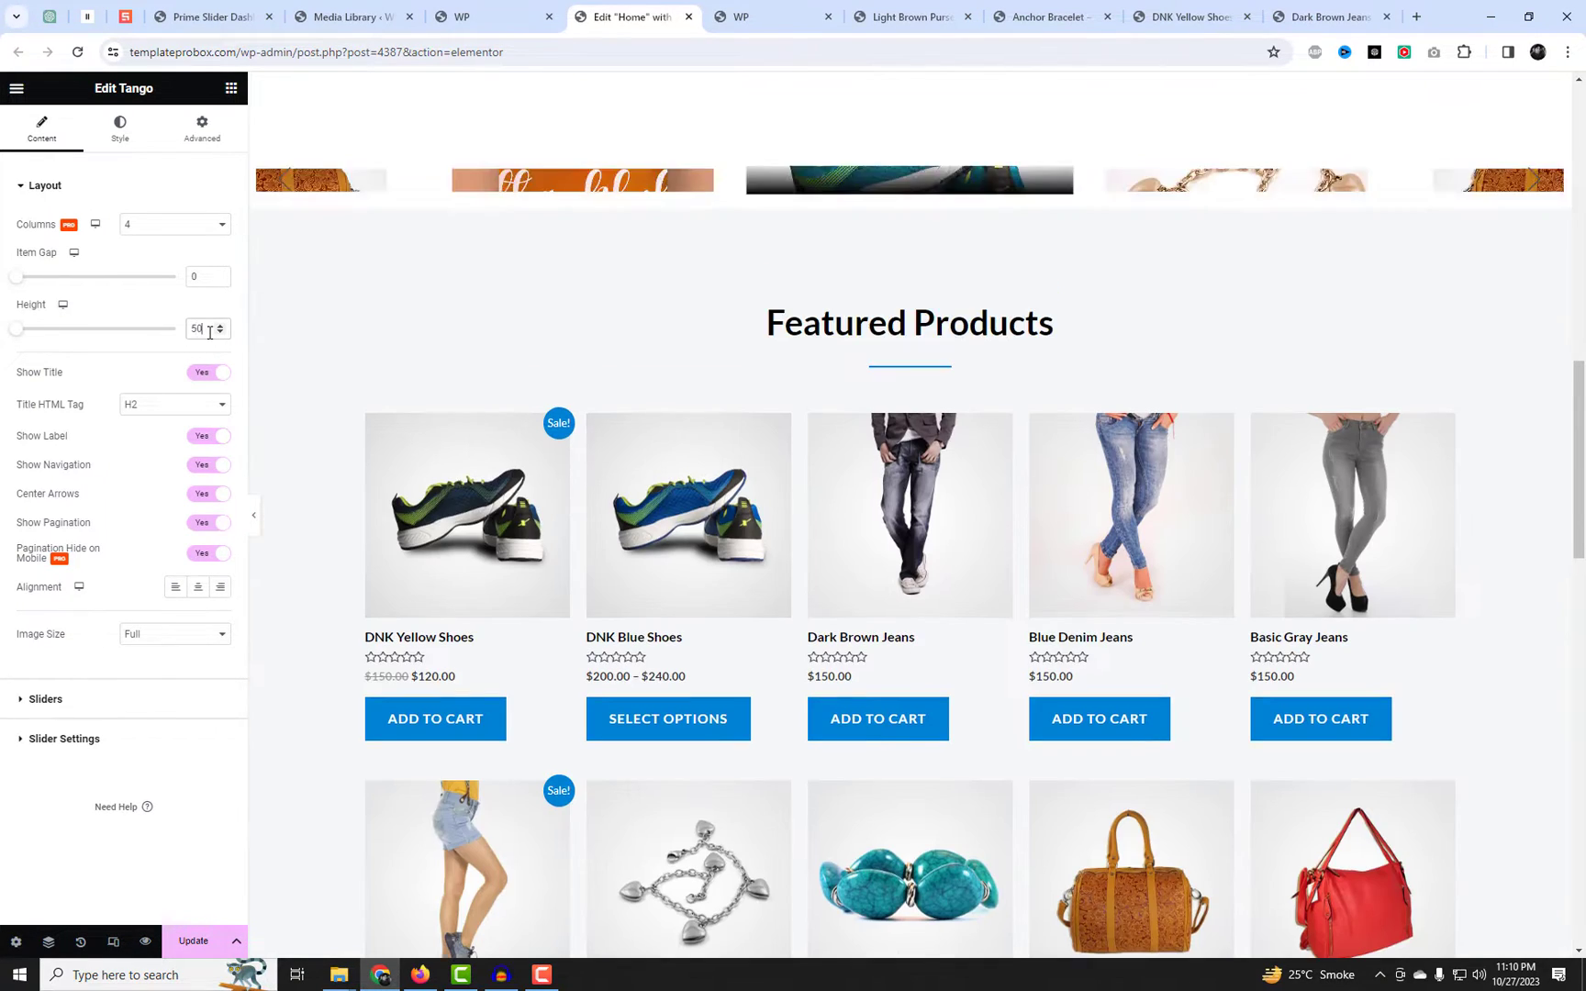
double_click(195, 329)
text(750)
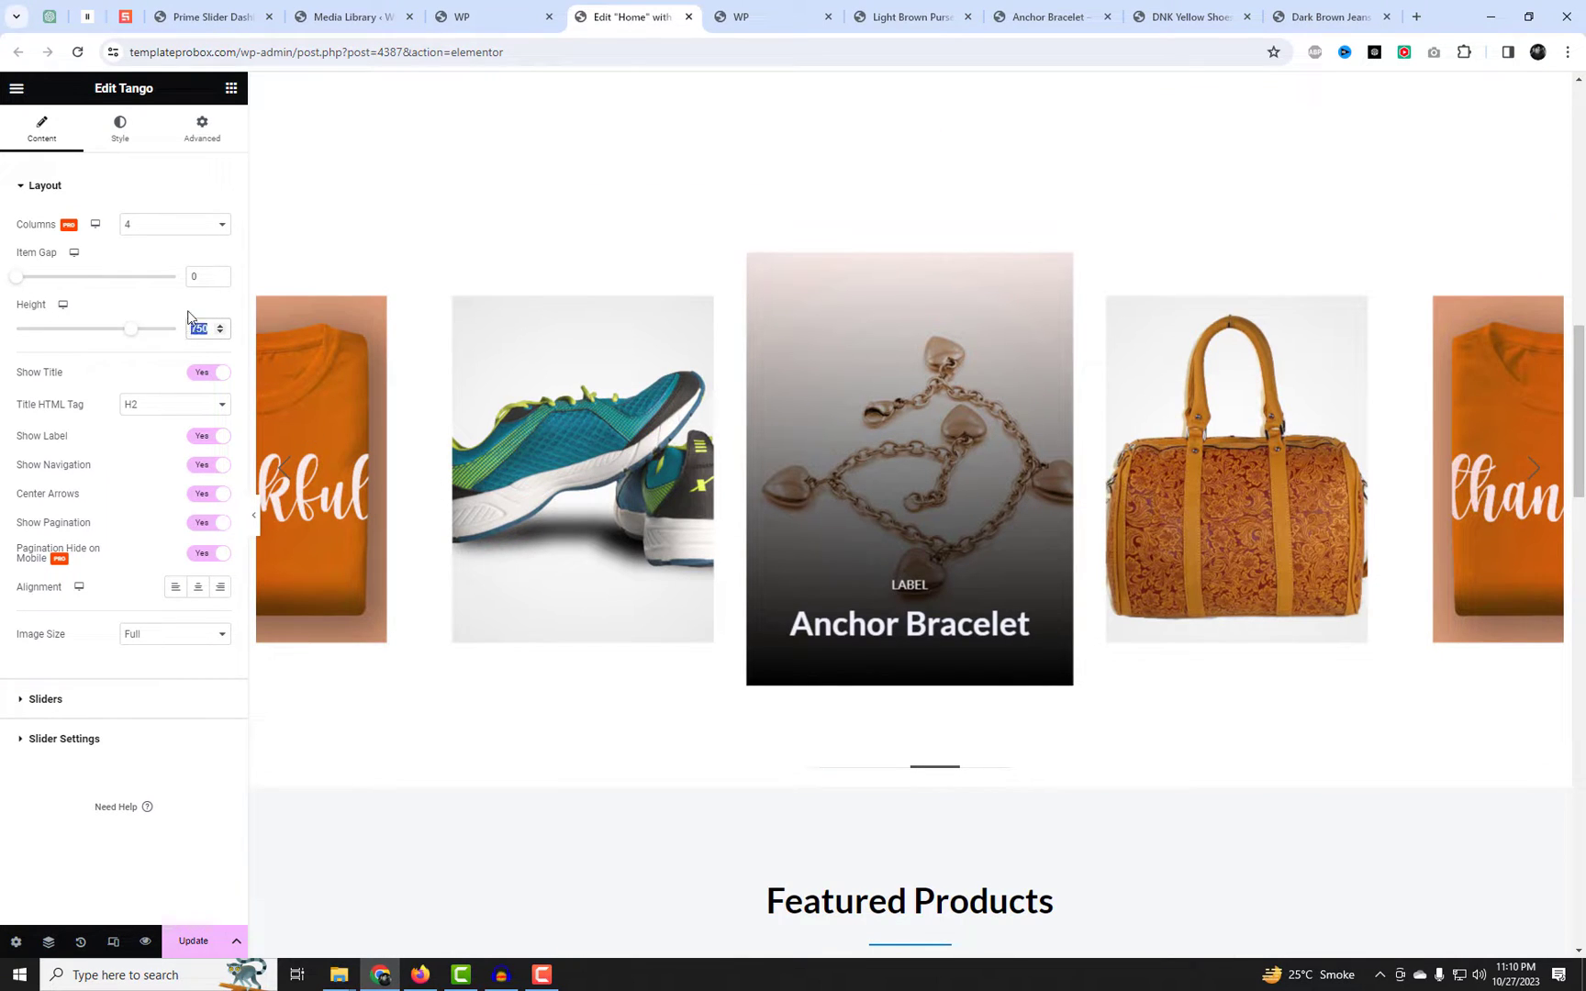
text(800)
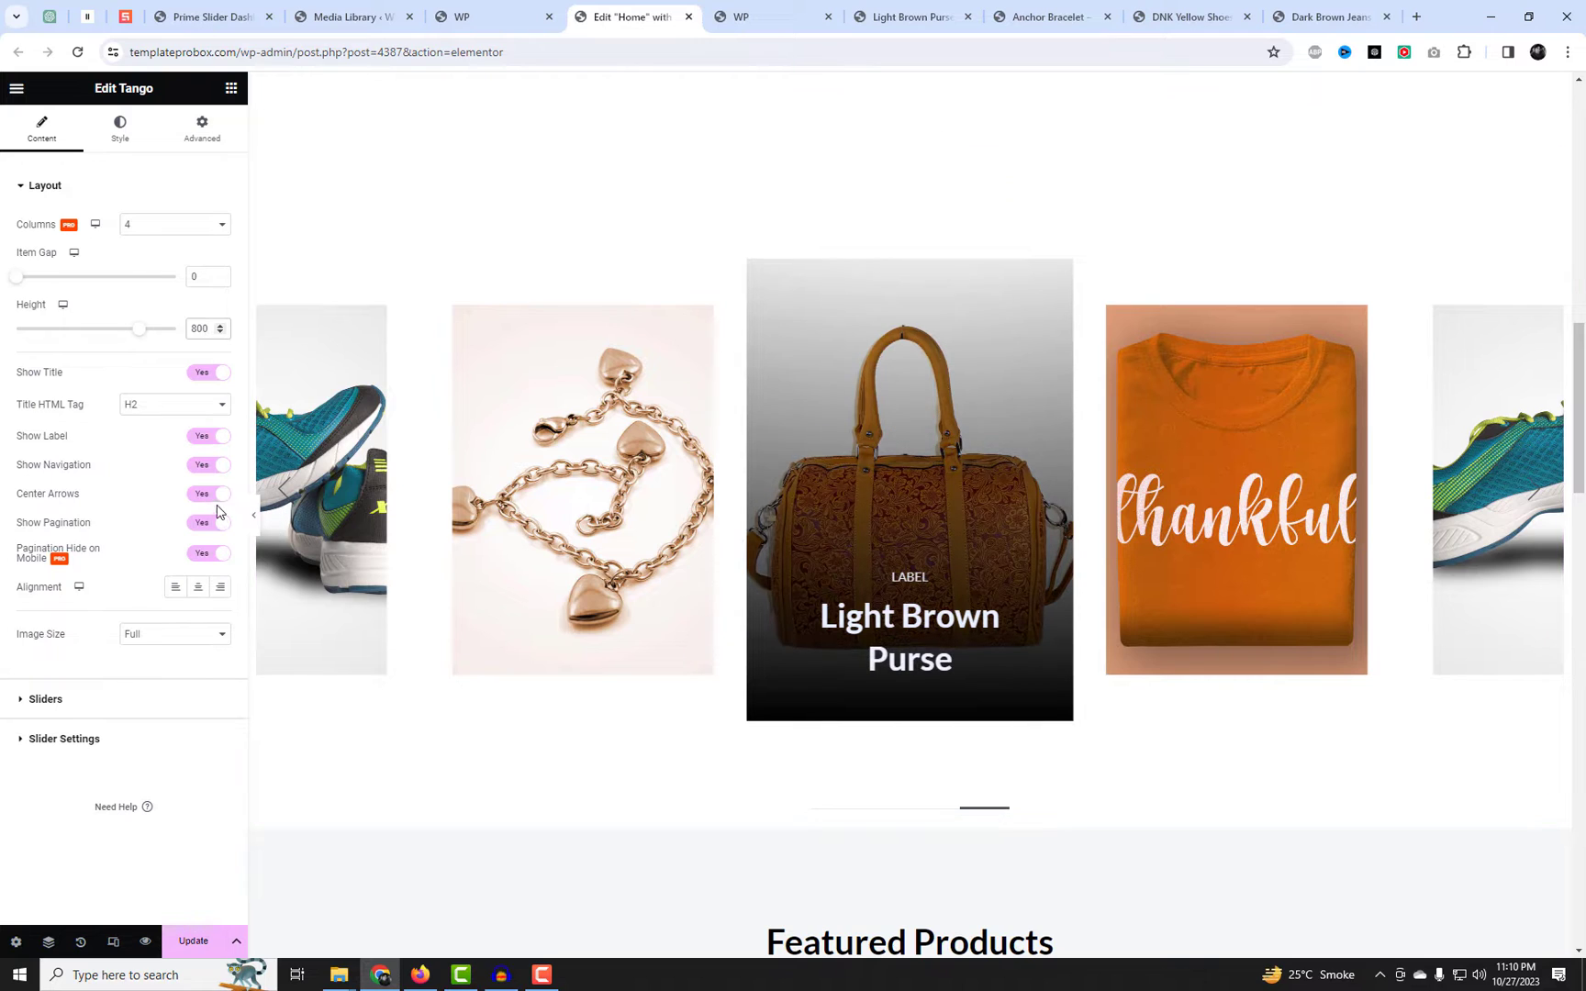
click(203, 442)
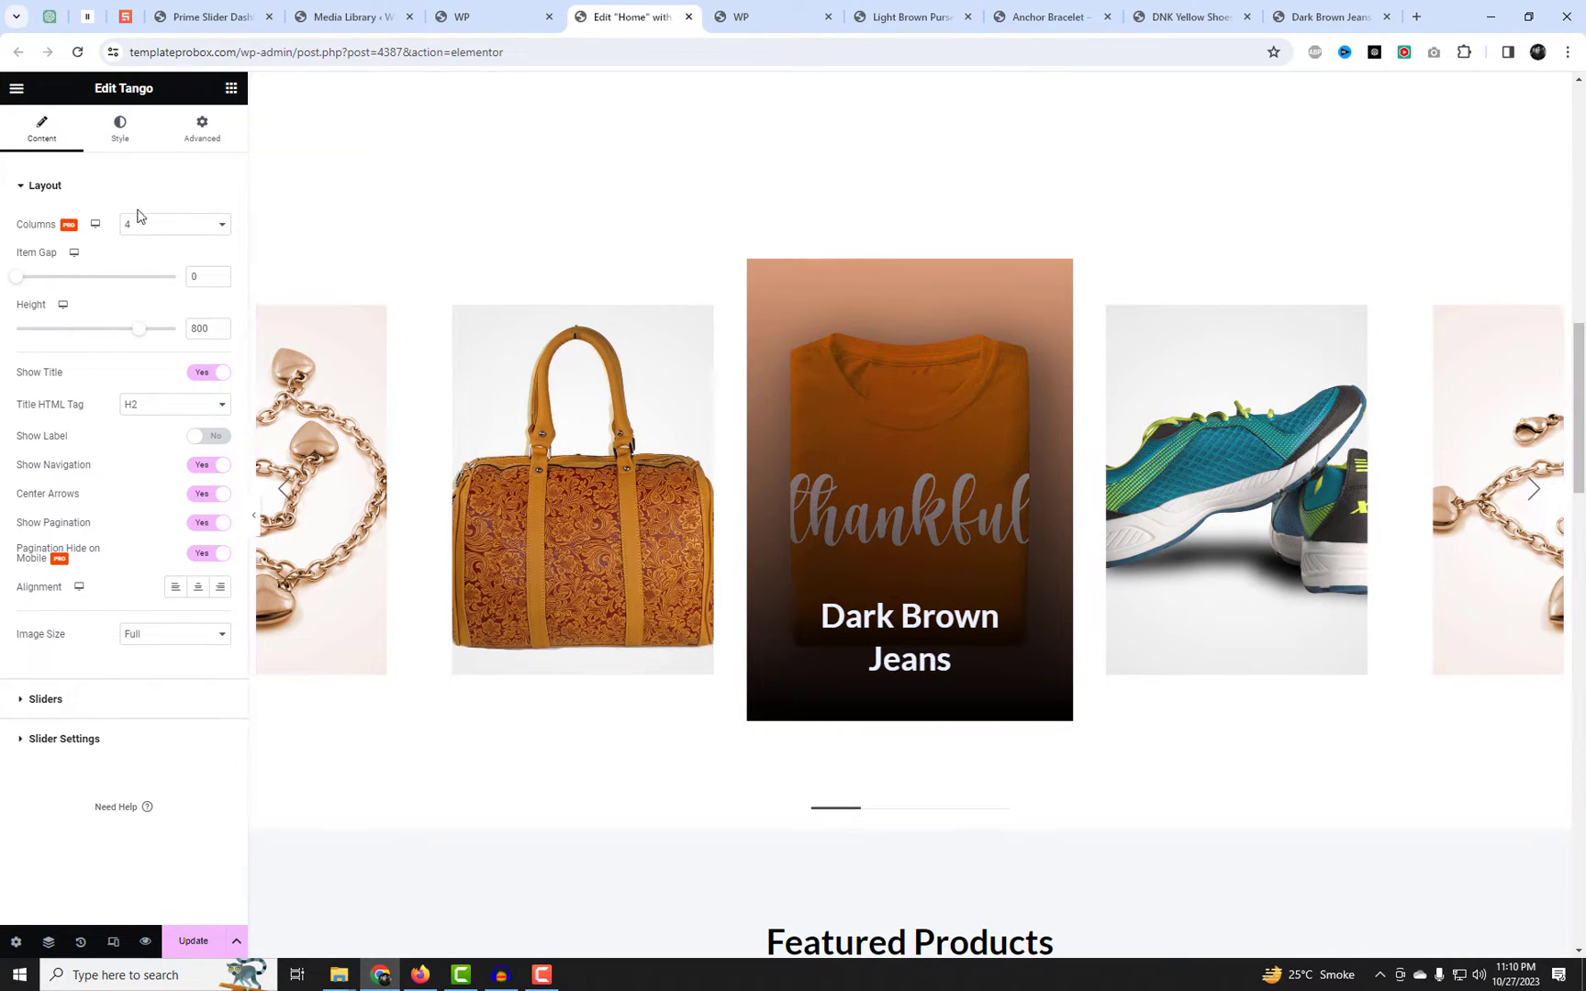
Set the slide title's typography size to 26 px in the Tango slider's style settings.
click(128, 149)
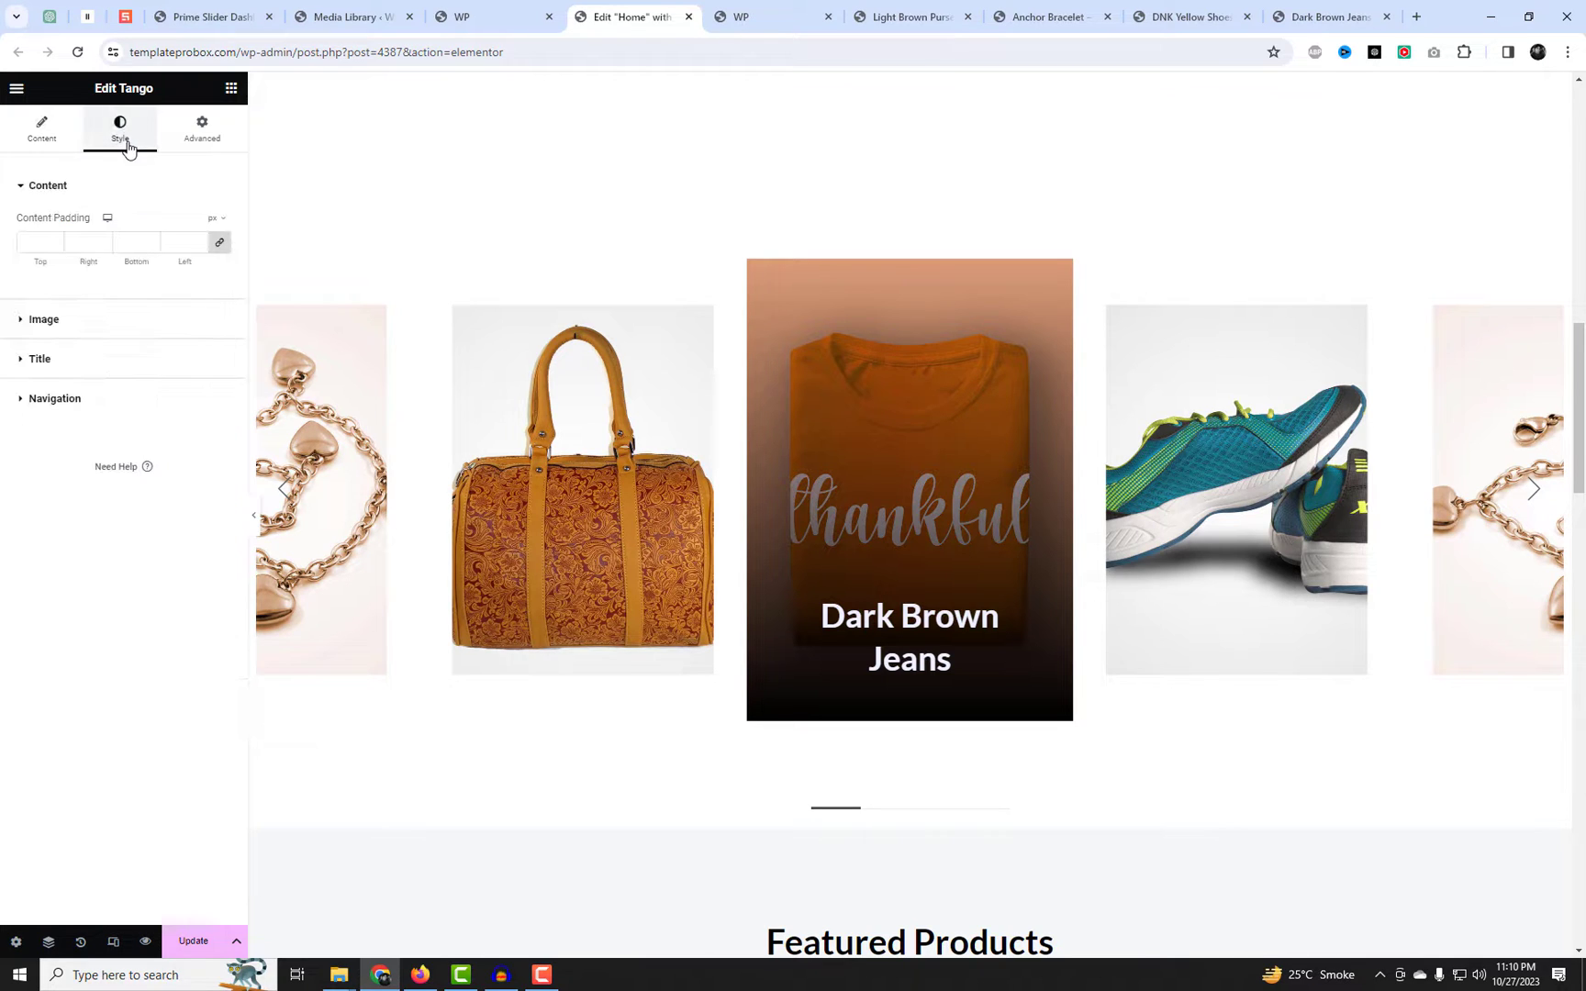
click(117, 360)
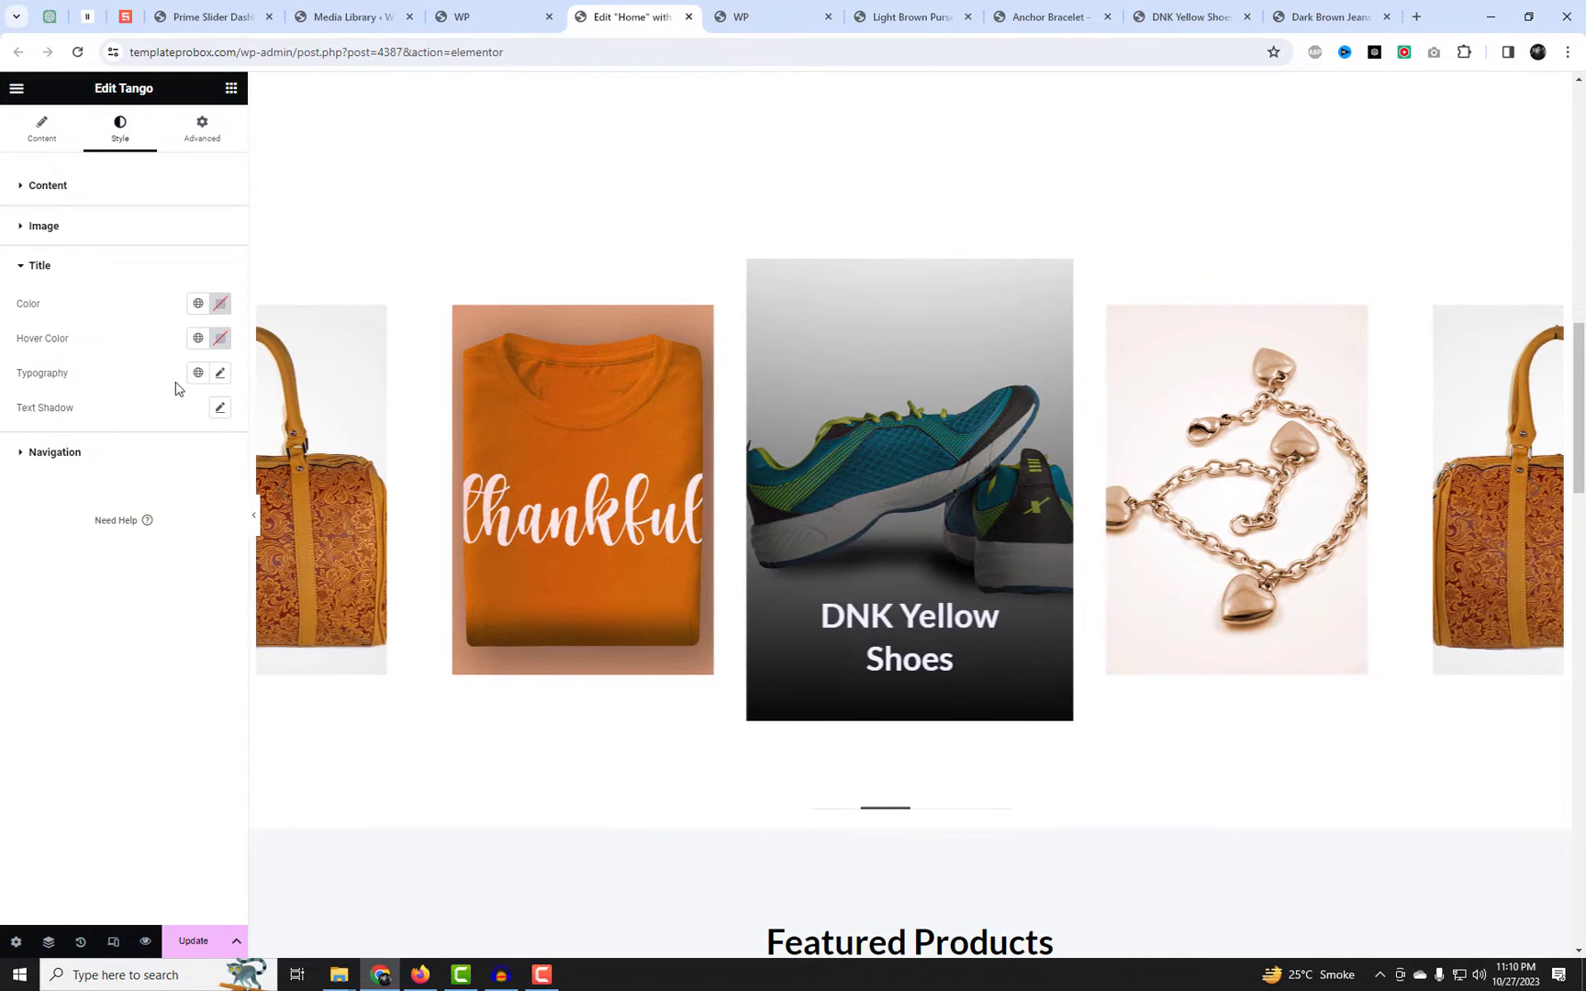
click(221, 375)
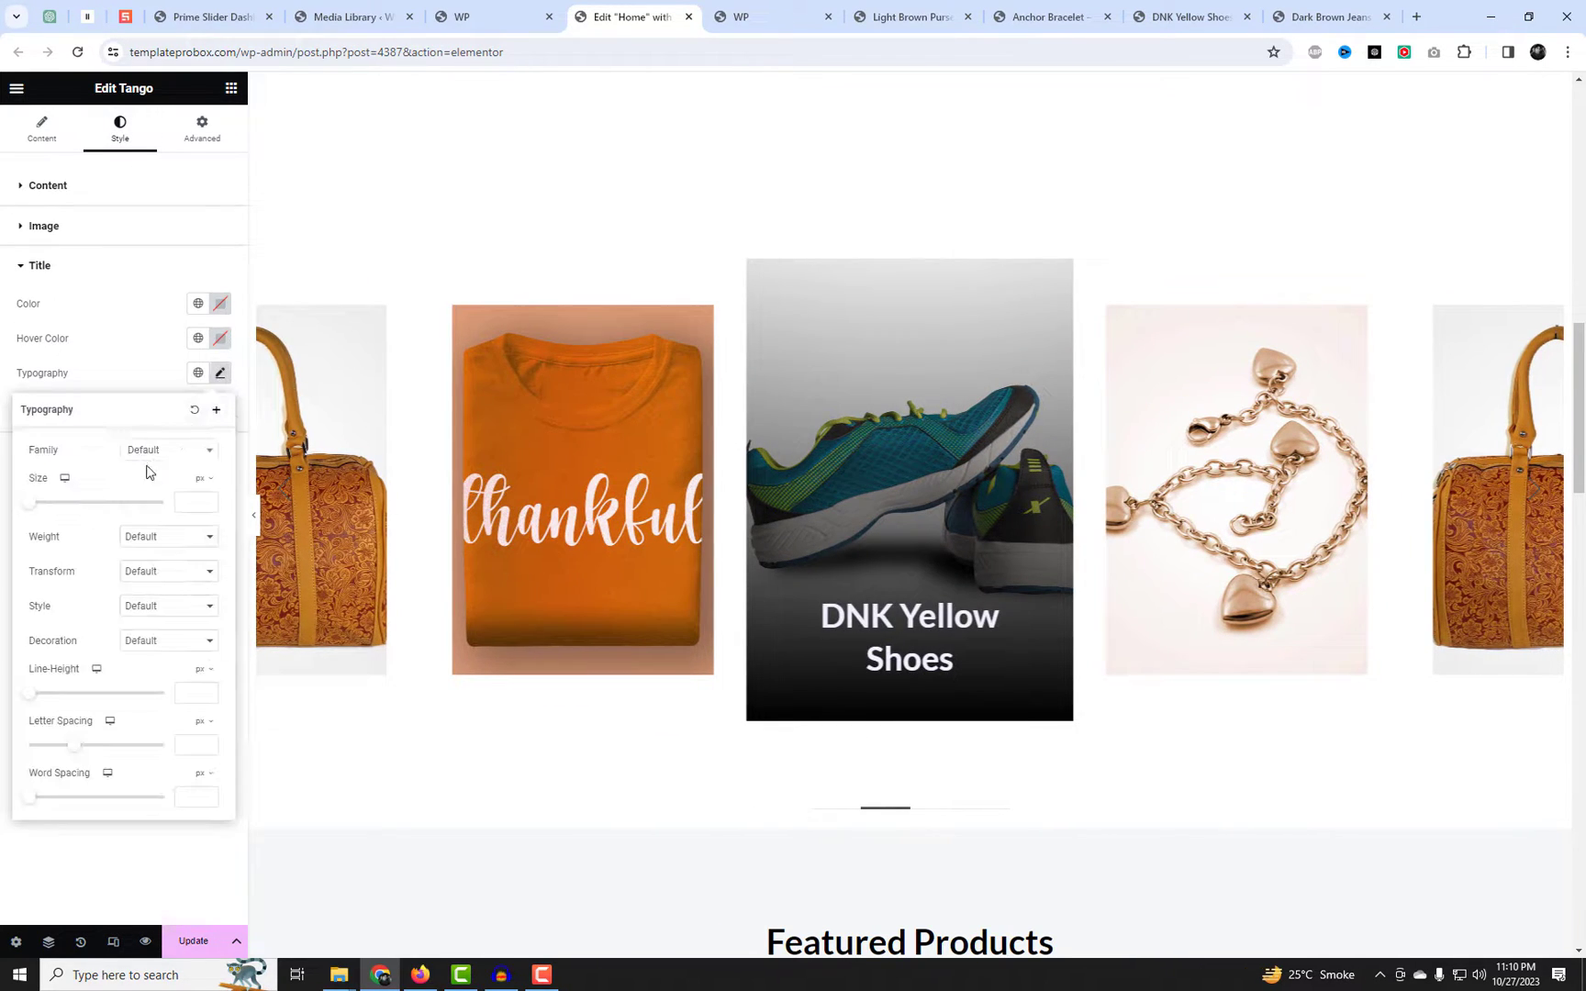
mouse_move(38, 502)
mouse_down()
mouse_move(67, 517)
mouse_move(52, 515)
mouse_up()
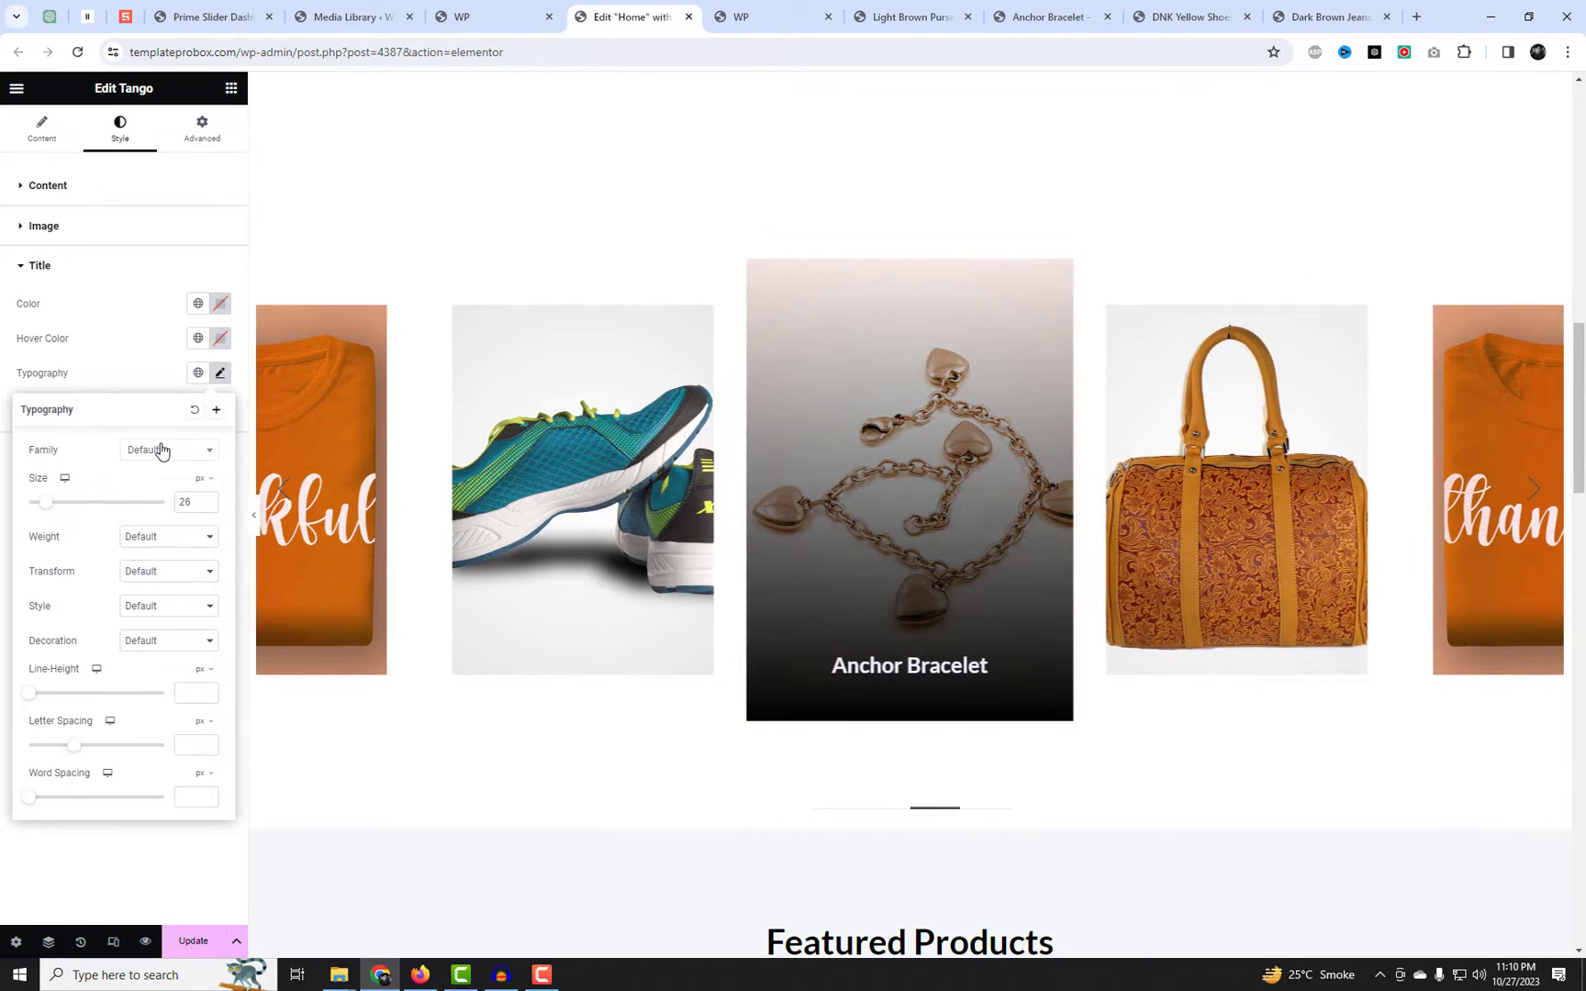
Set the slide title's font family to Trebuchet MS in the typography settings.
click(161, 449)
scroll(163, 560, down, 2)
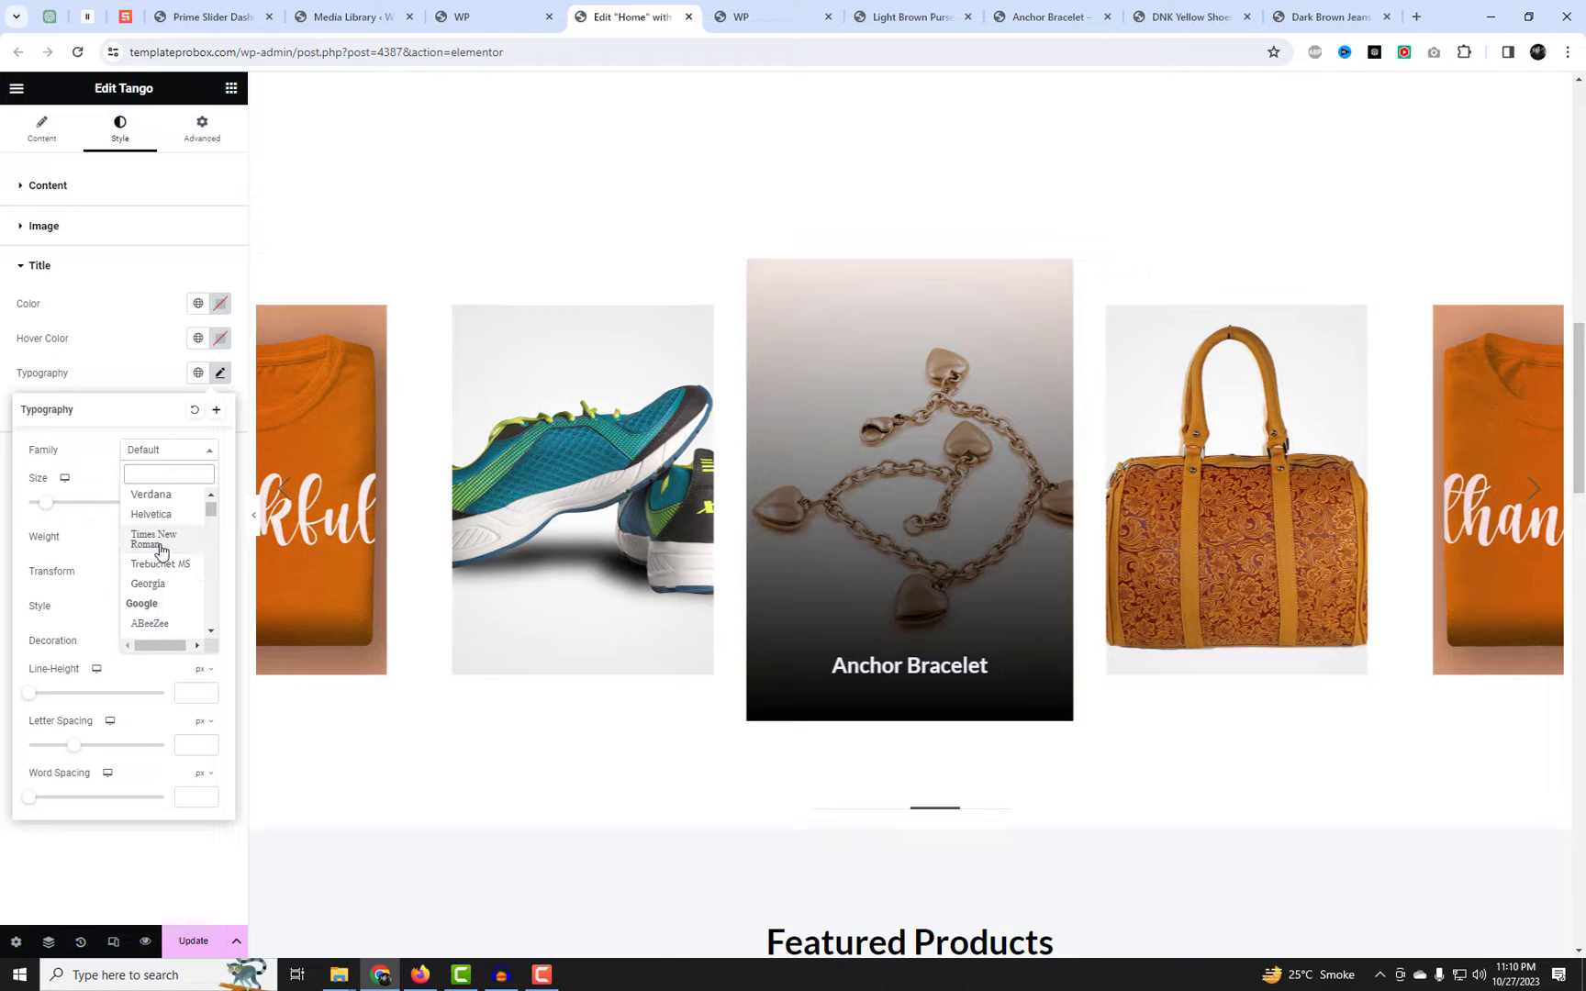
click(159, 564)
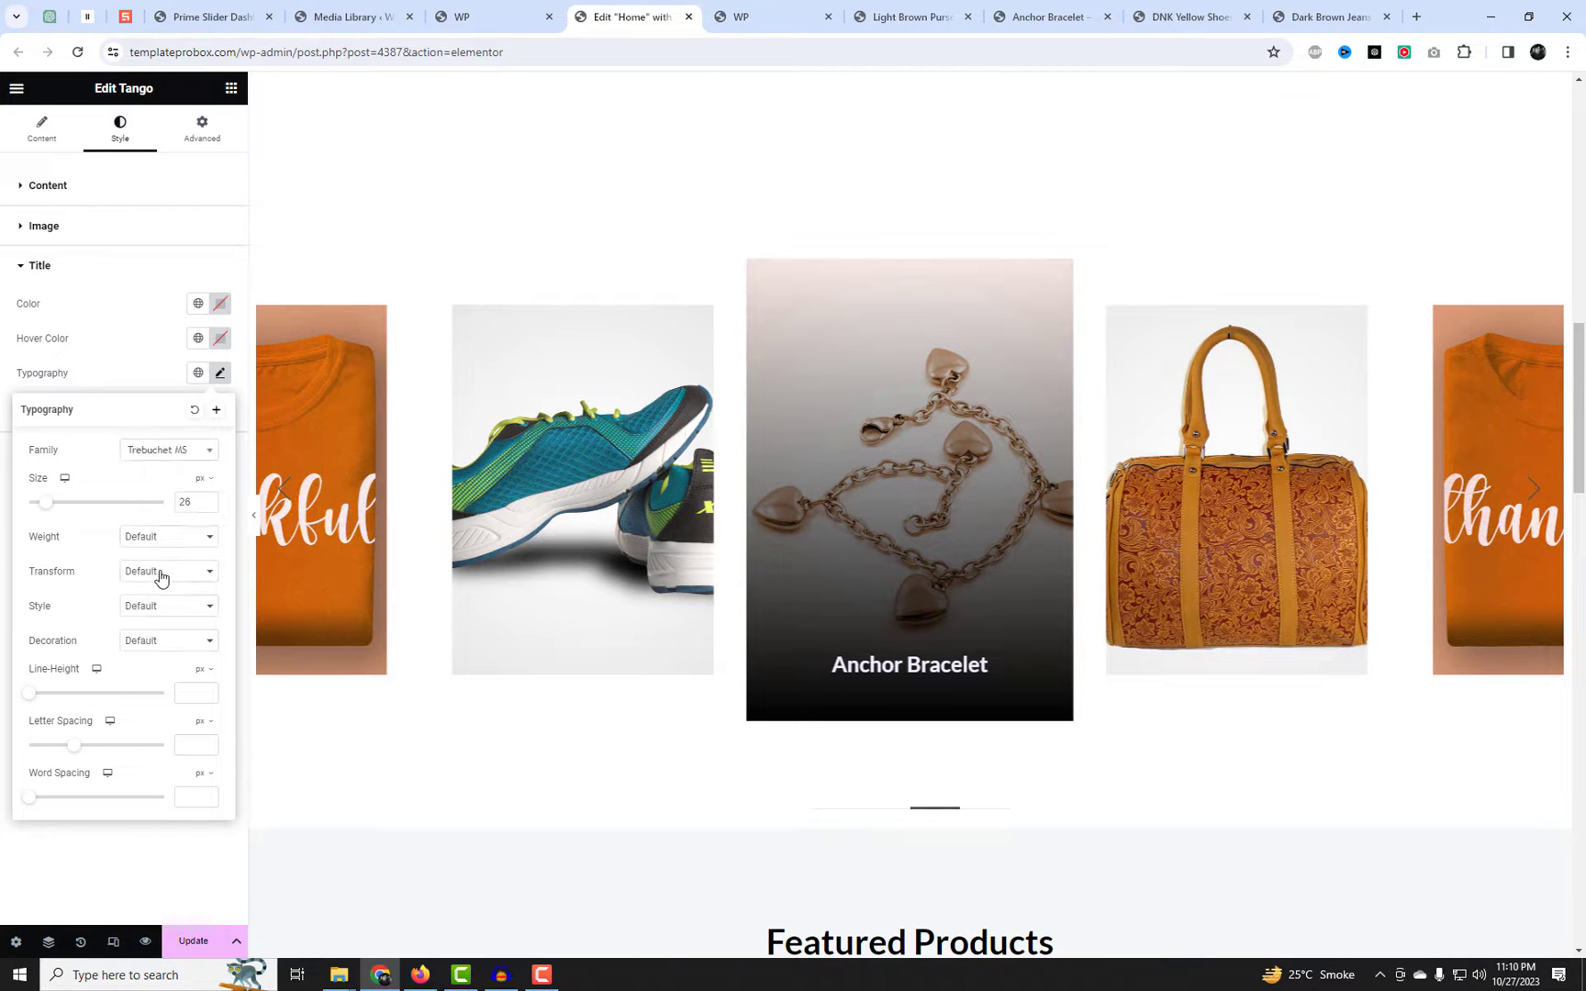
click(137, 323)
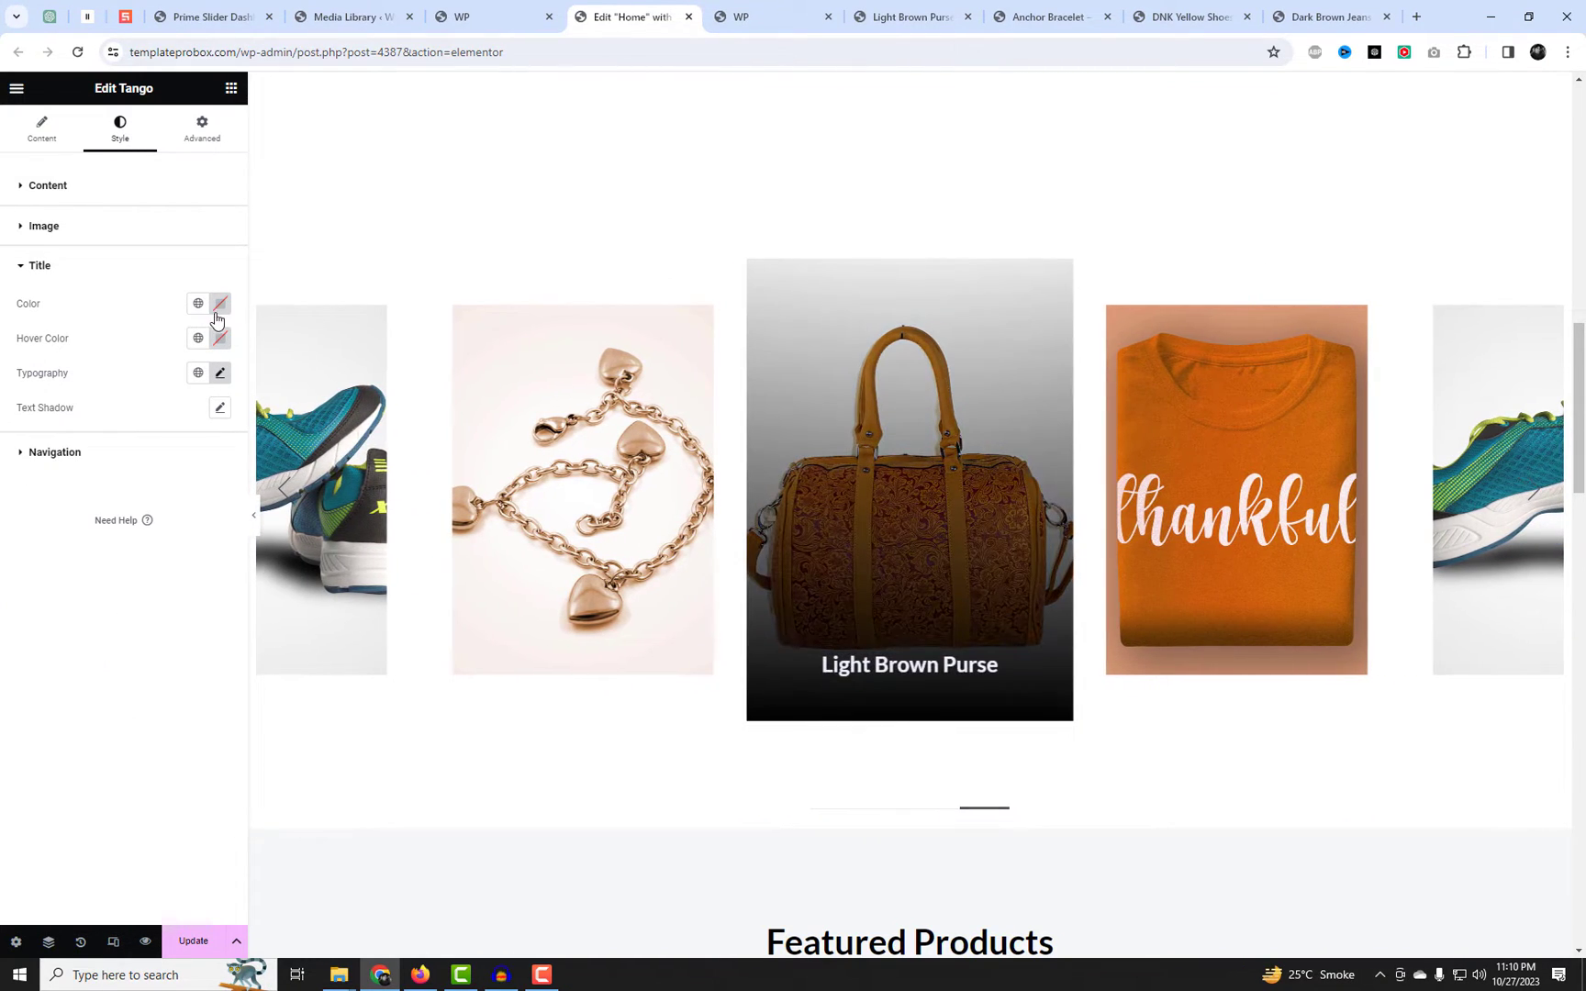
Set the slide title's color to light grey #E6DADA.
click(221, 303)
click(261, 468)
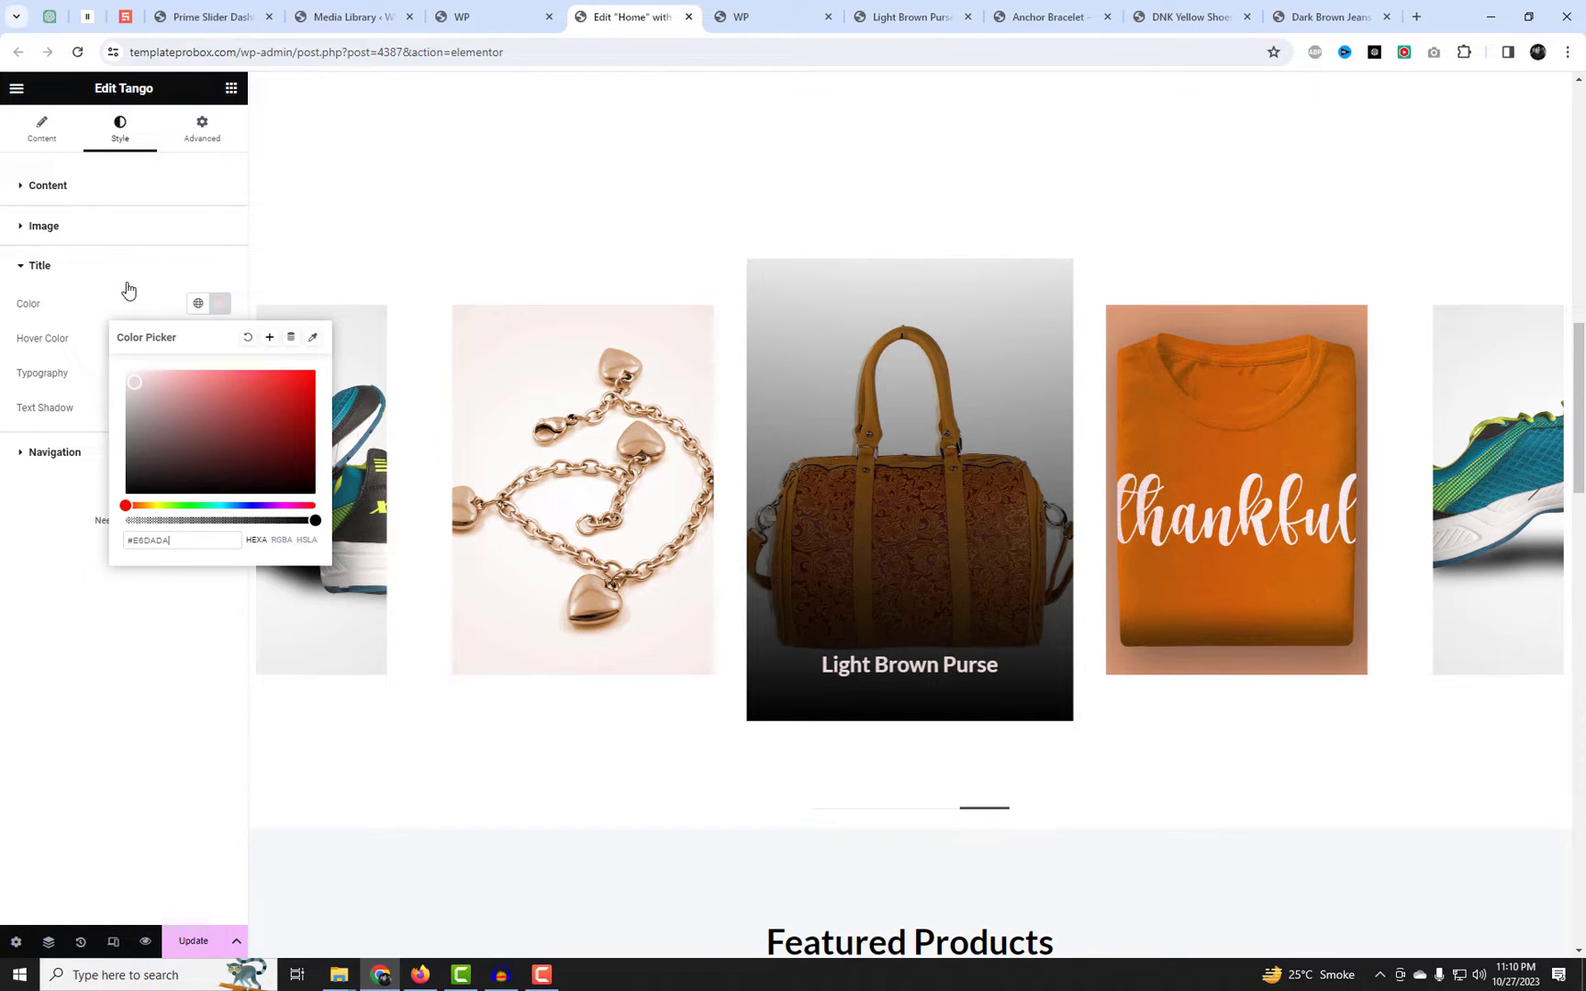
click(99, 207)
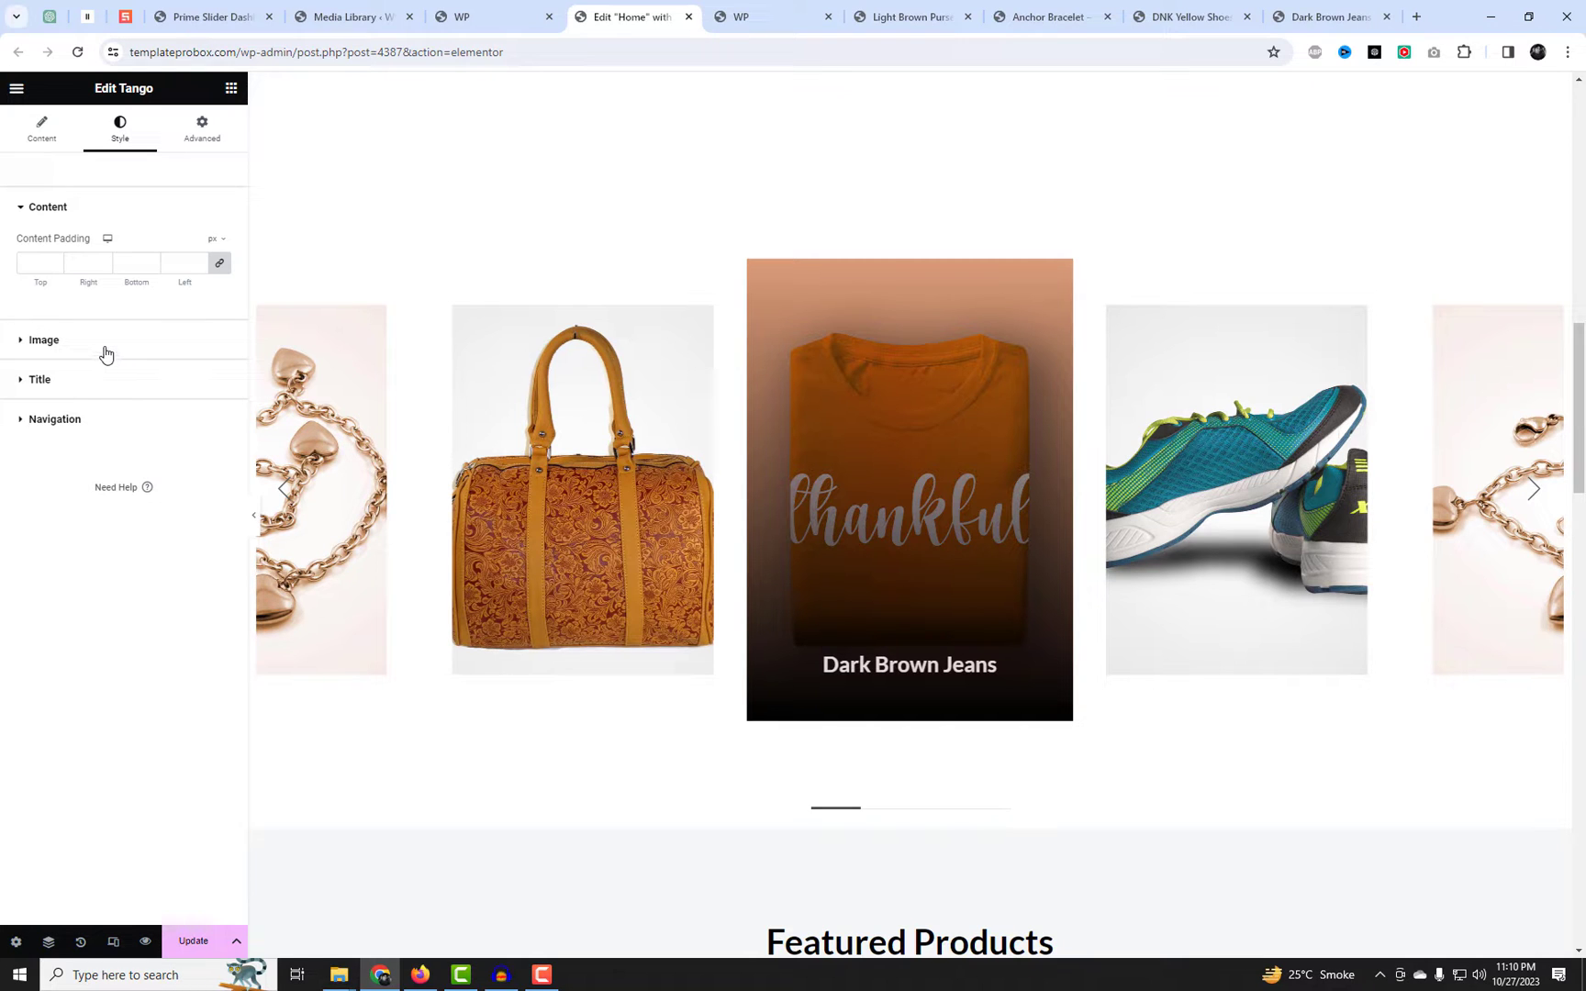
In the slider's image style, set the gradient overlay's first color to #924242 and its second color to #FFFFFFA1.
click(105, 354)
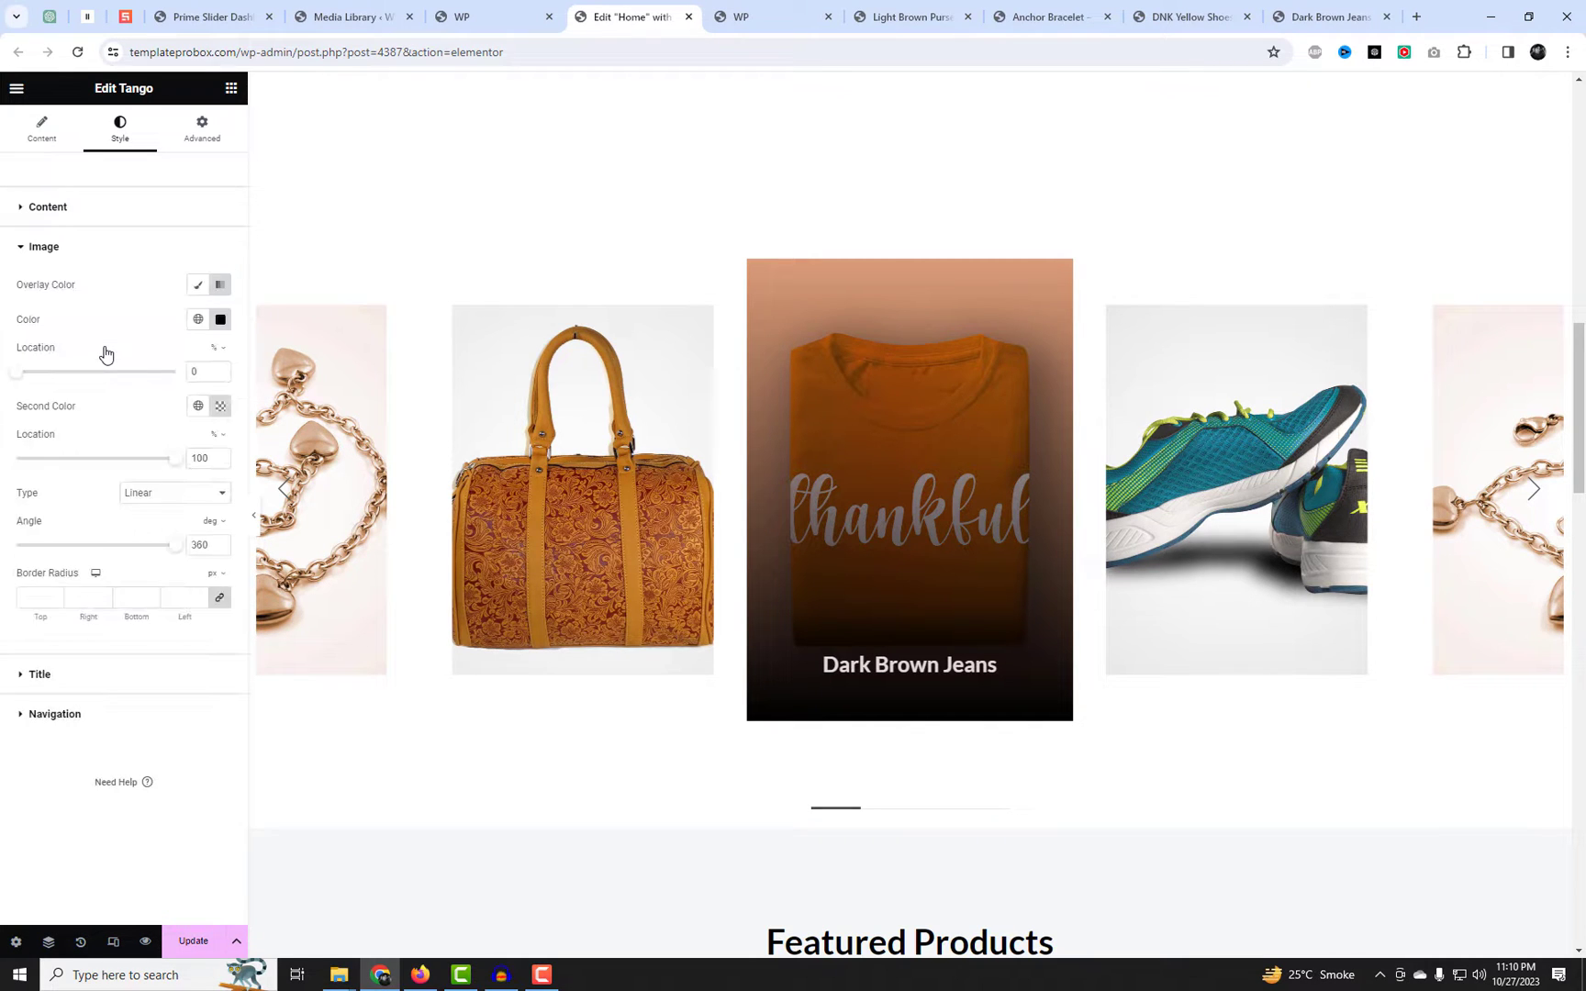
click(220, 288)
click(221, 288)
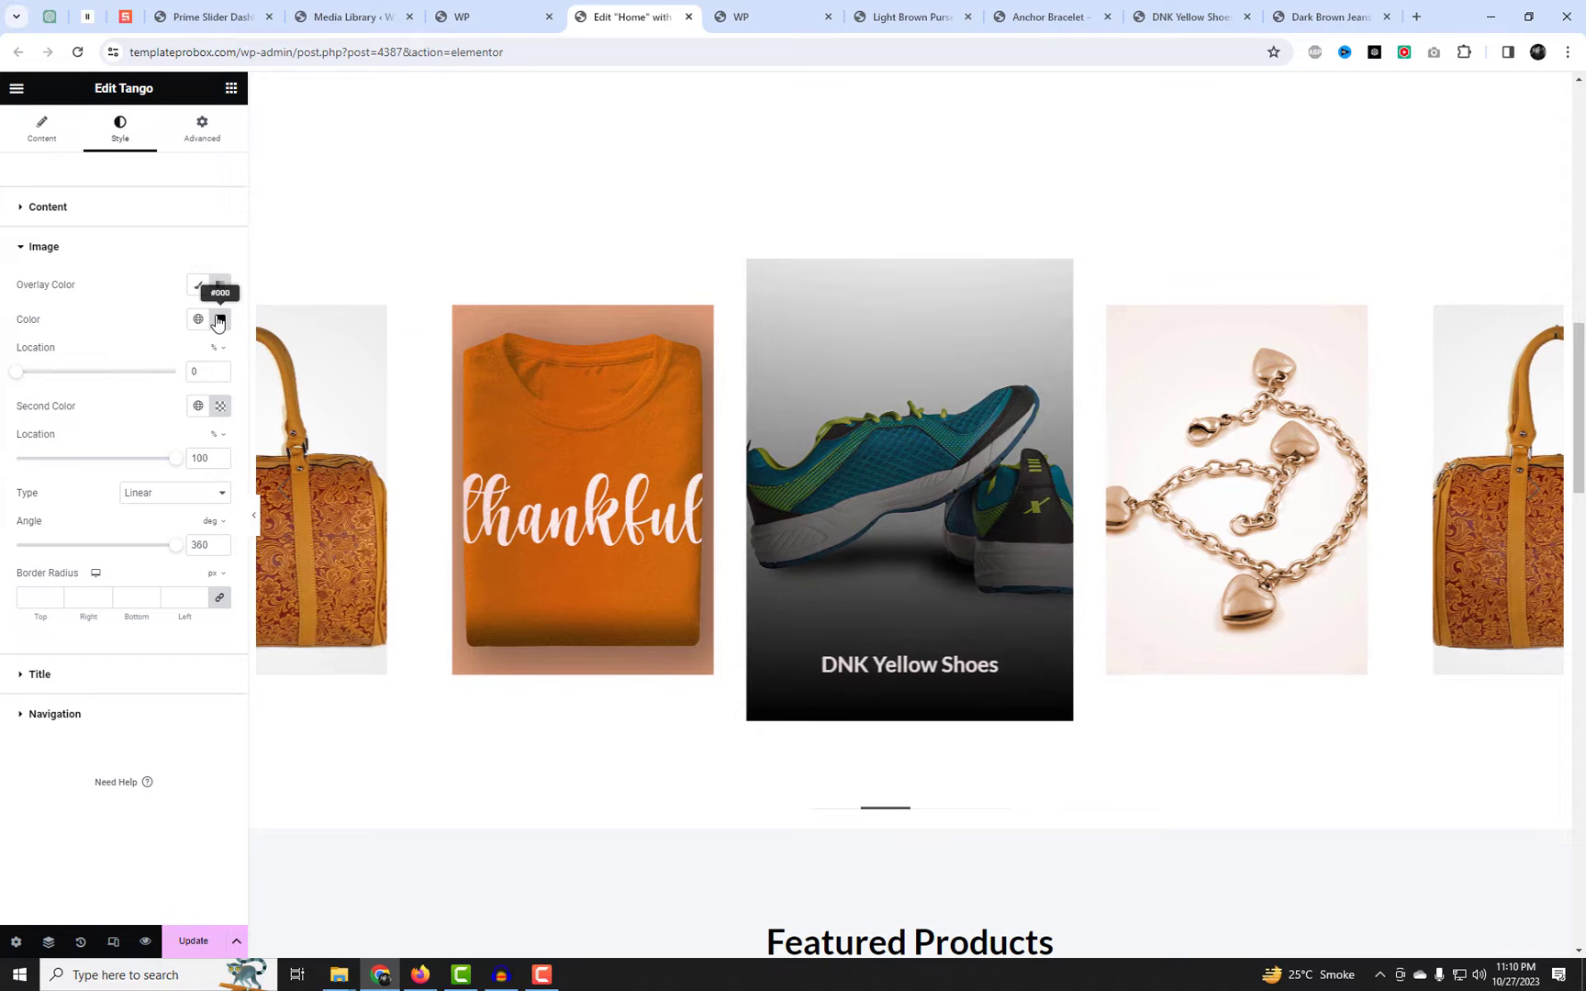
click(221, 288)
click(221, 288)
click(220, 320)
click(223, 408)
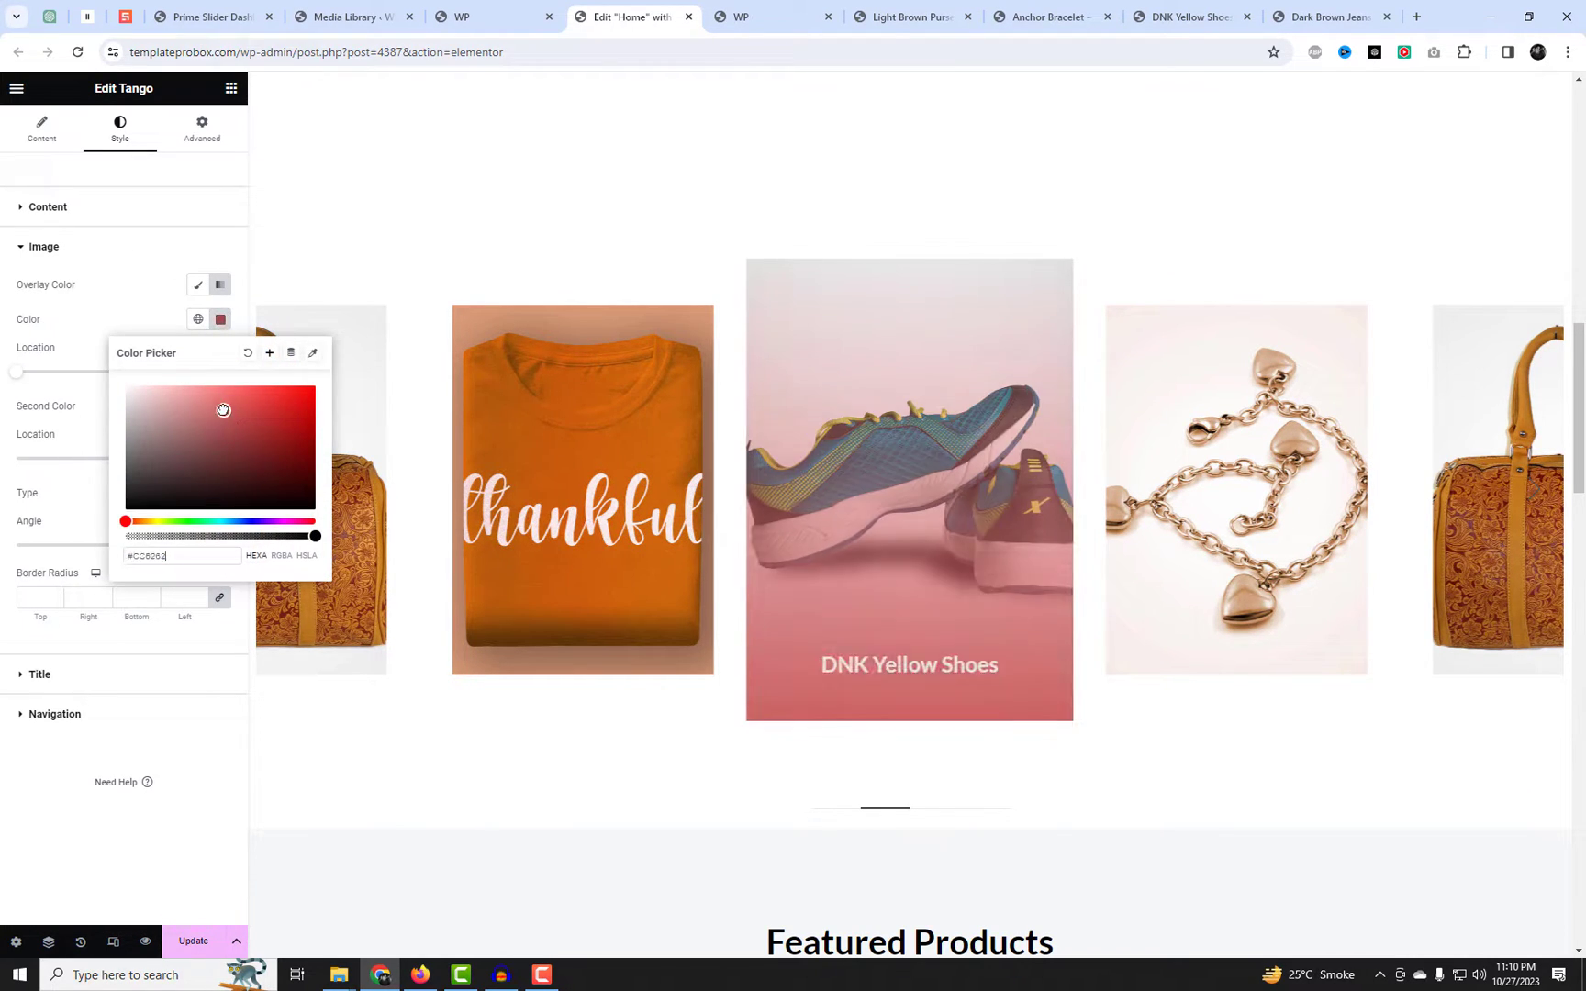
drag(223, 409, 229, 439)
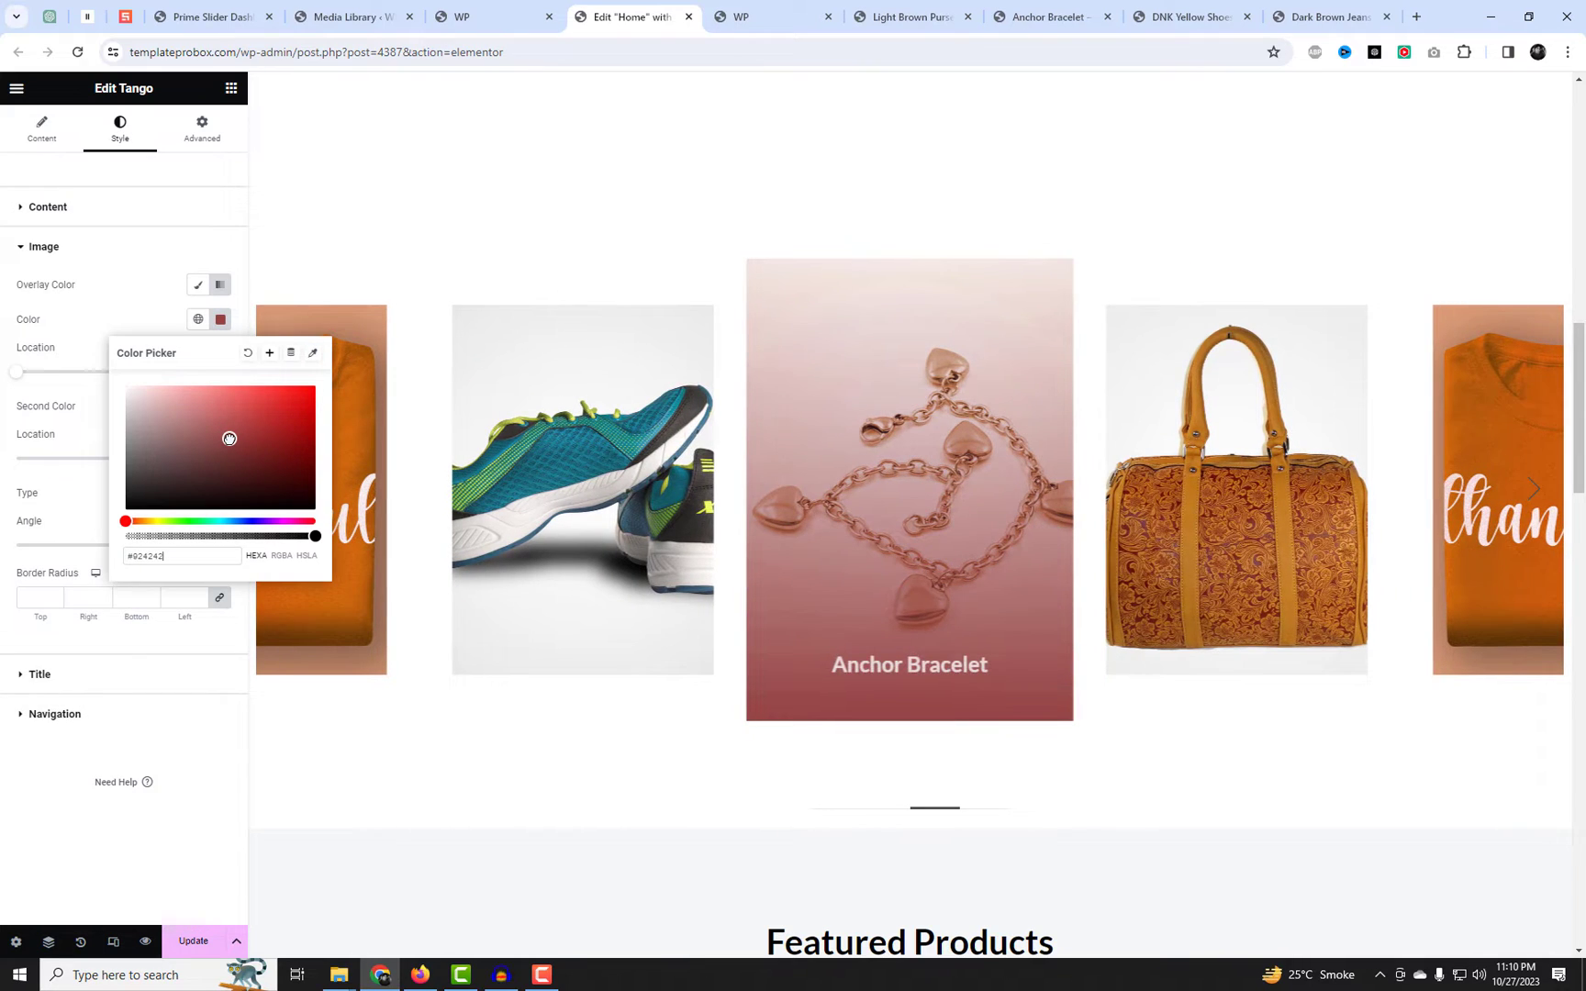
click(127, 306)
click(220, 409)
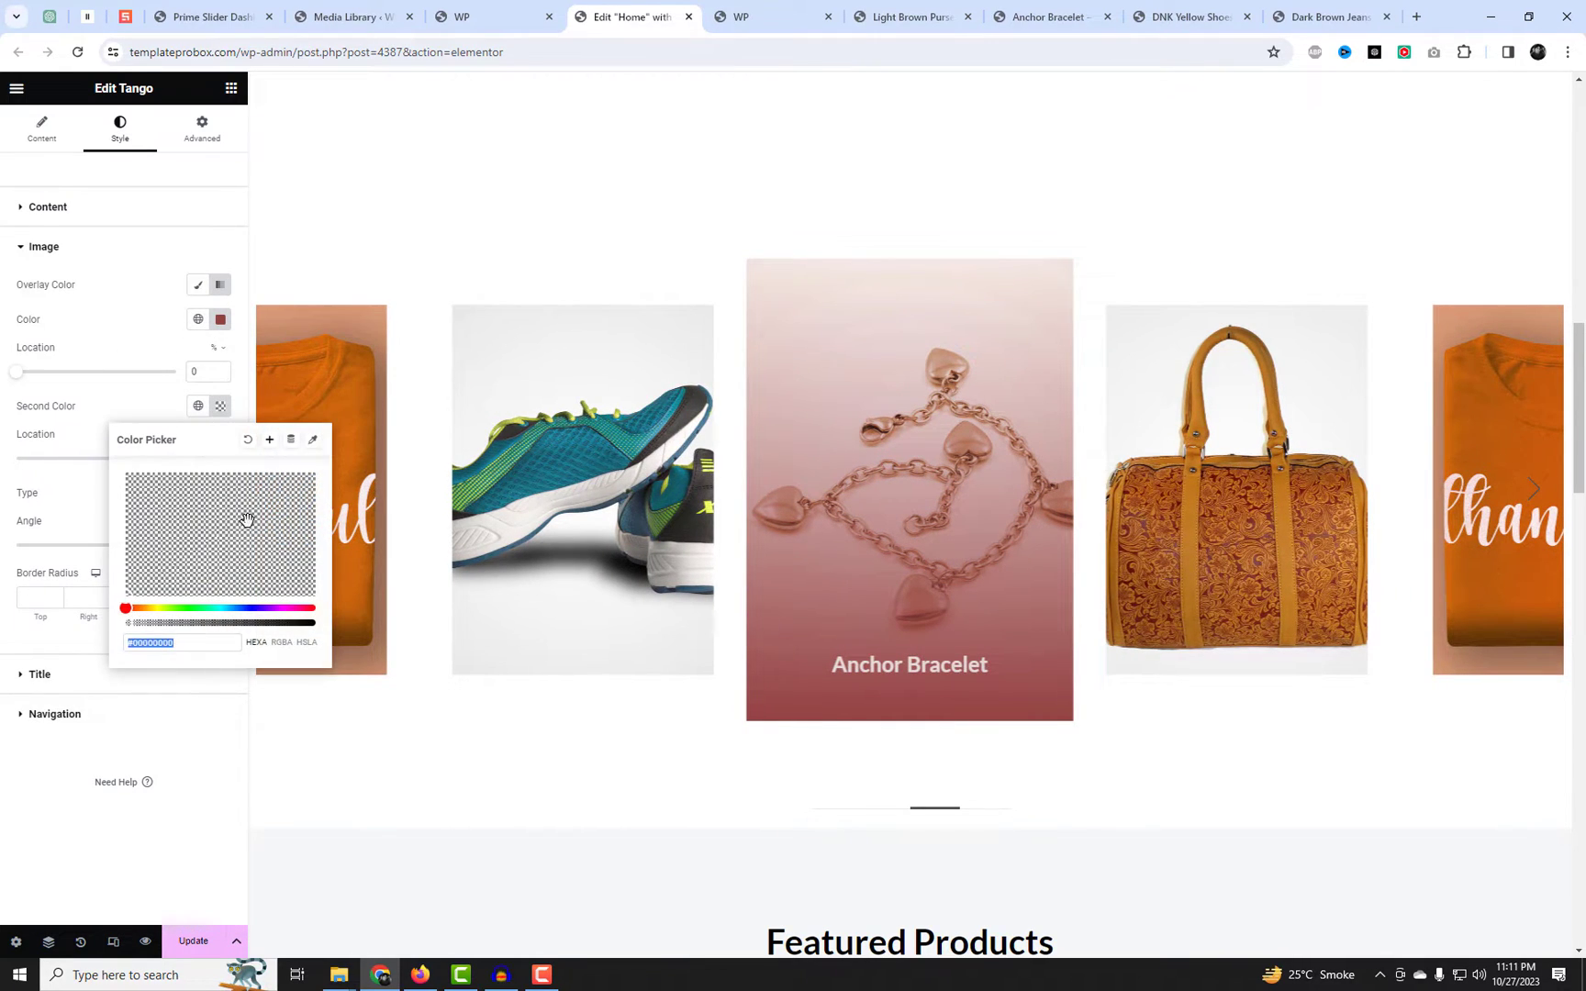
drag(156, 621, 244, 623)
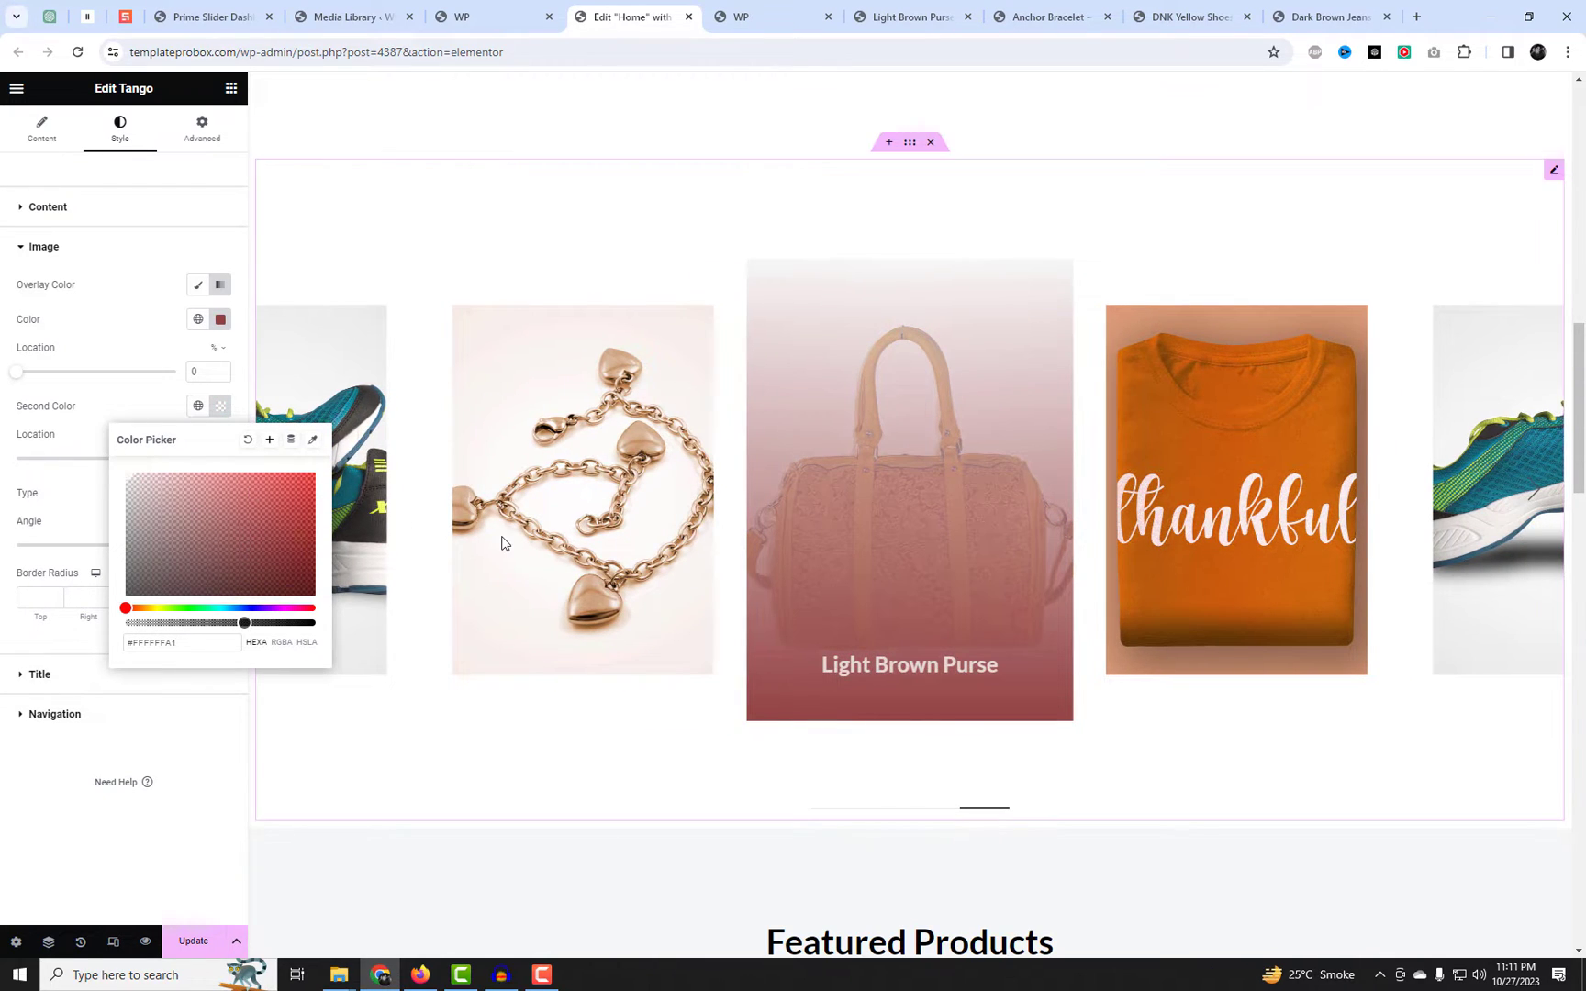
Set the image overlay gradient's first color to dark red #290707 and its second color to nearly transparent white #FFFFFF0A.
click(221, 321)
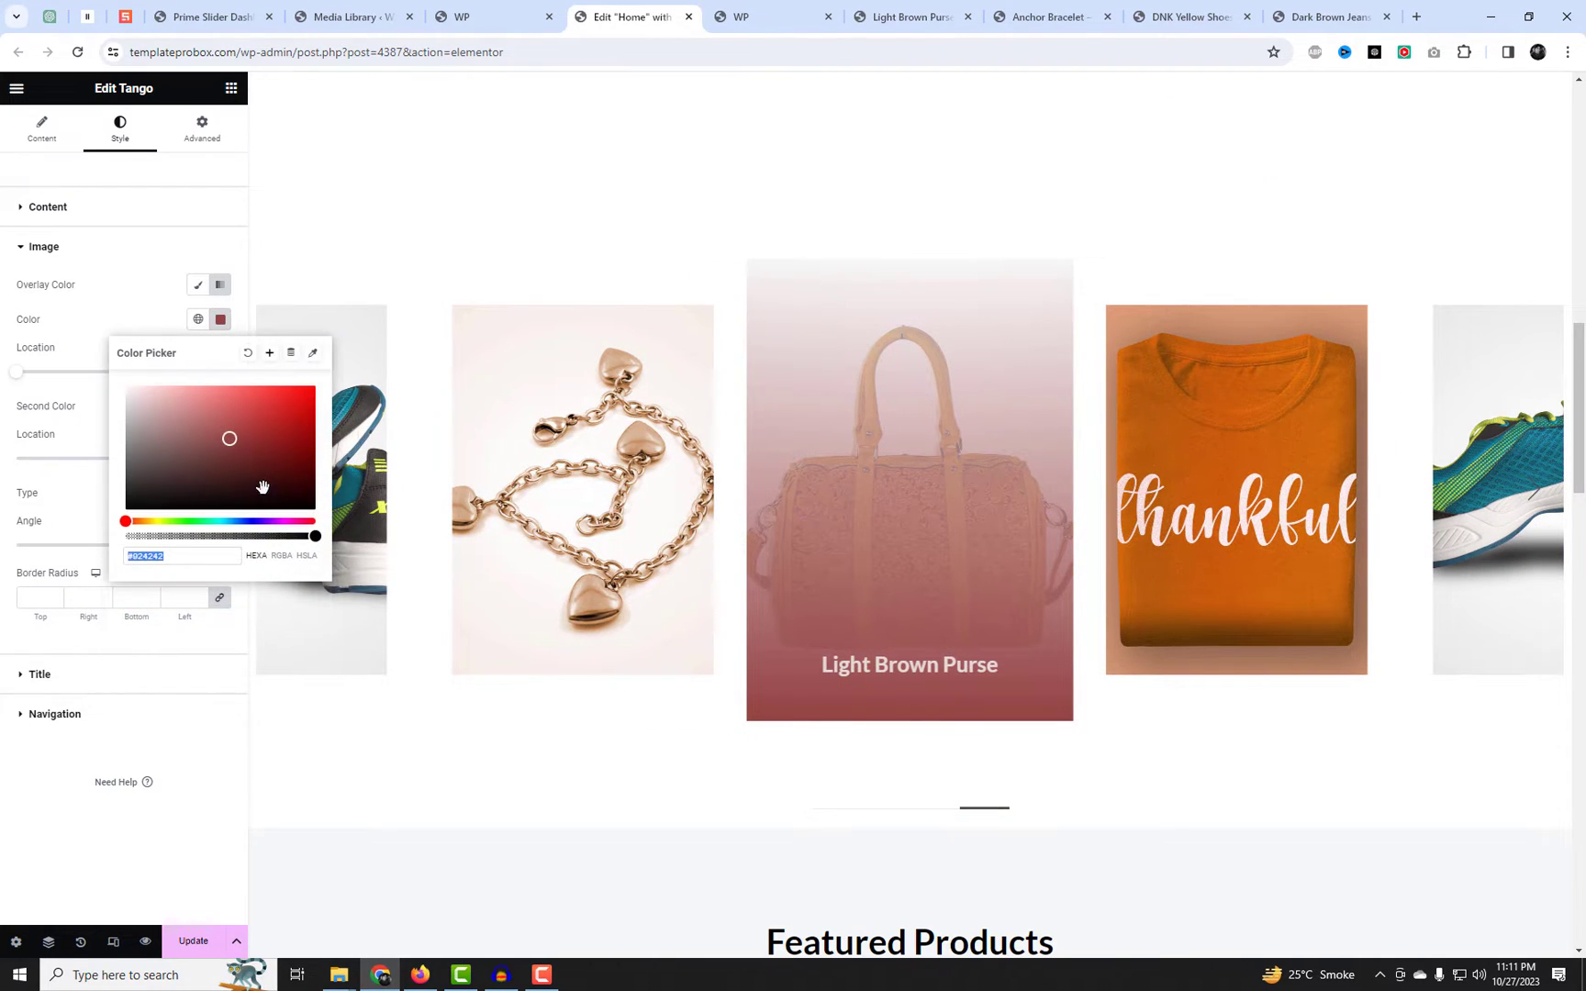
drag(263, 459, 282, 490)
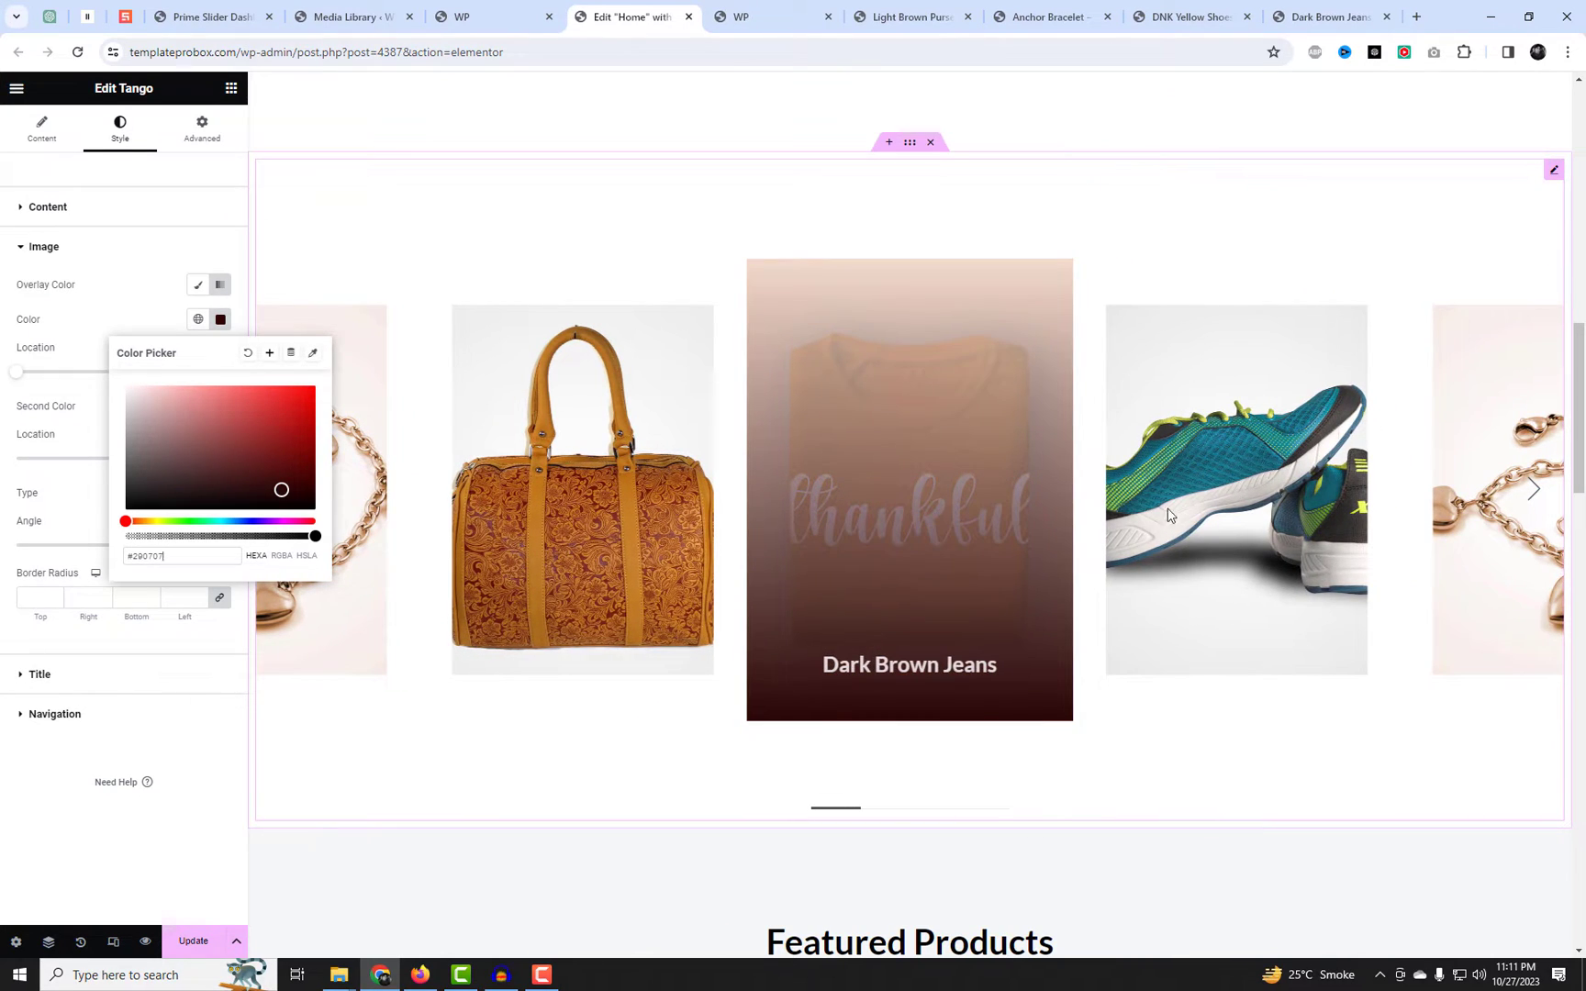
click(119, 319)
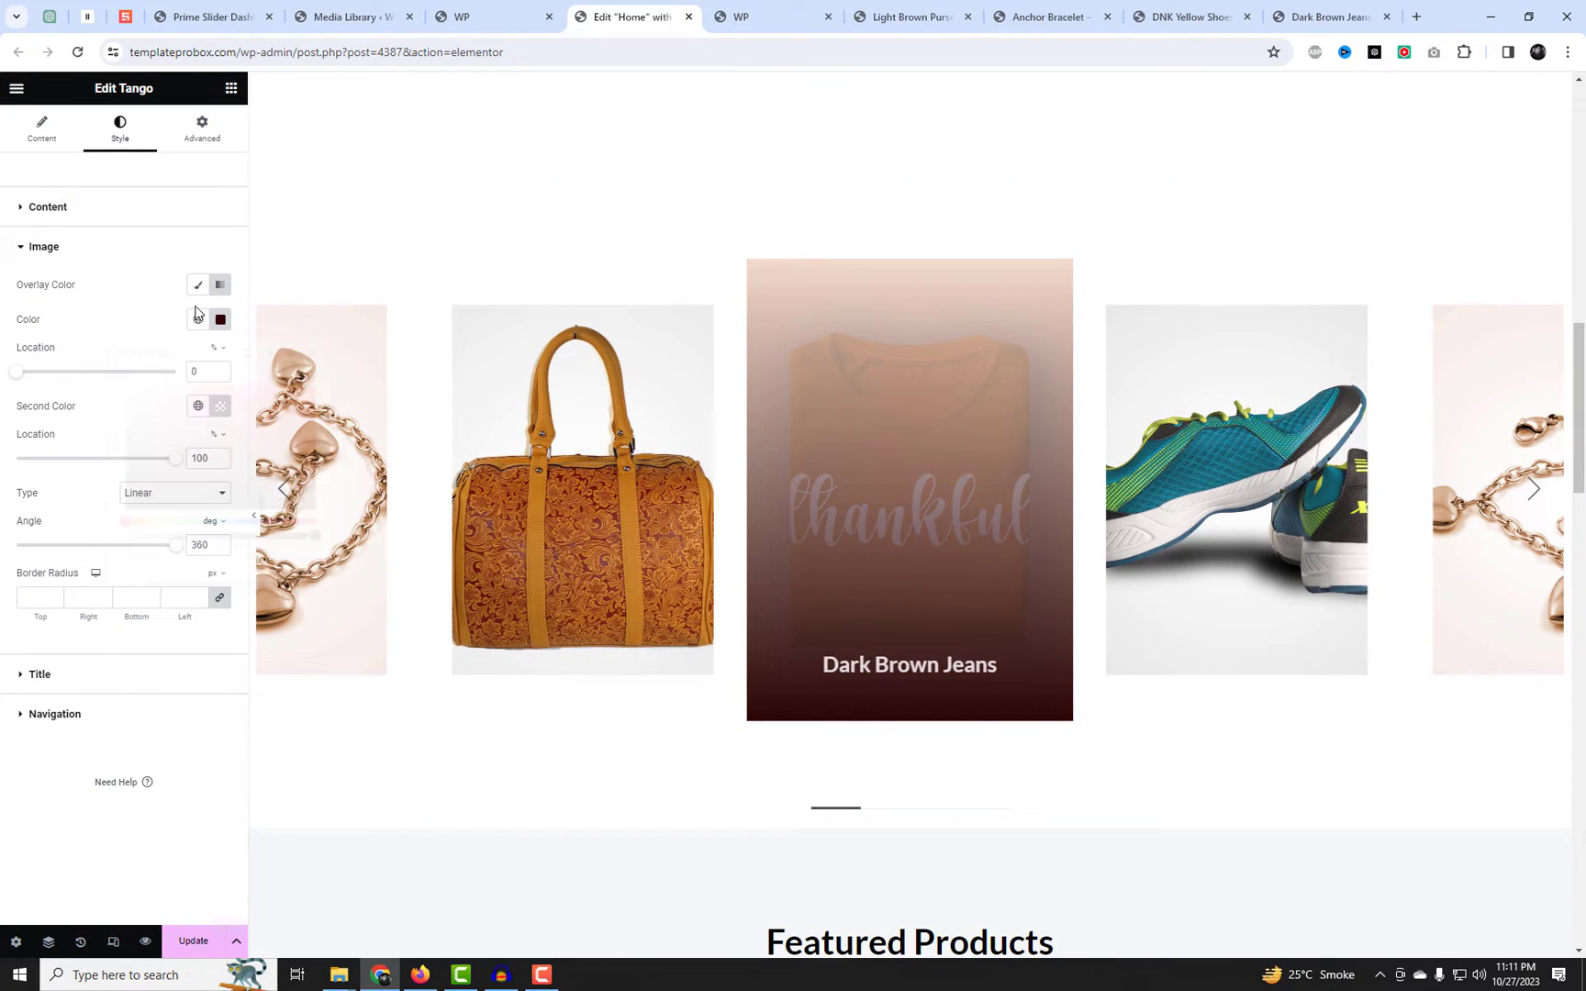
click(221, 406)
drag(225, 622, 133, 623)
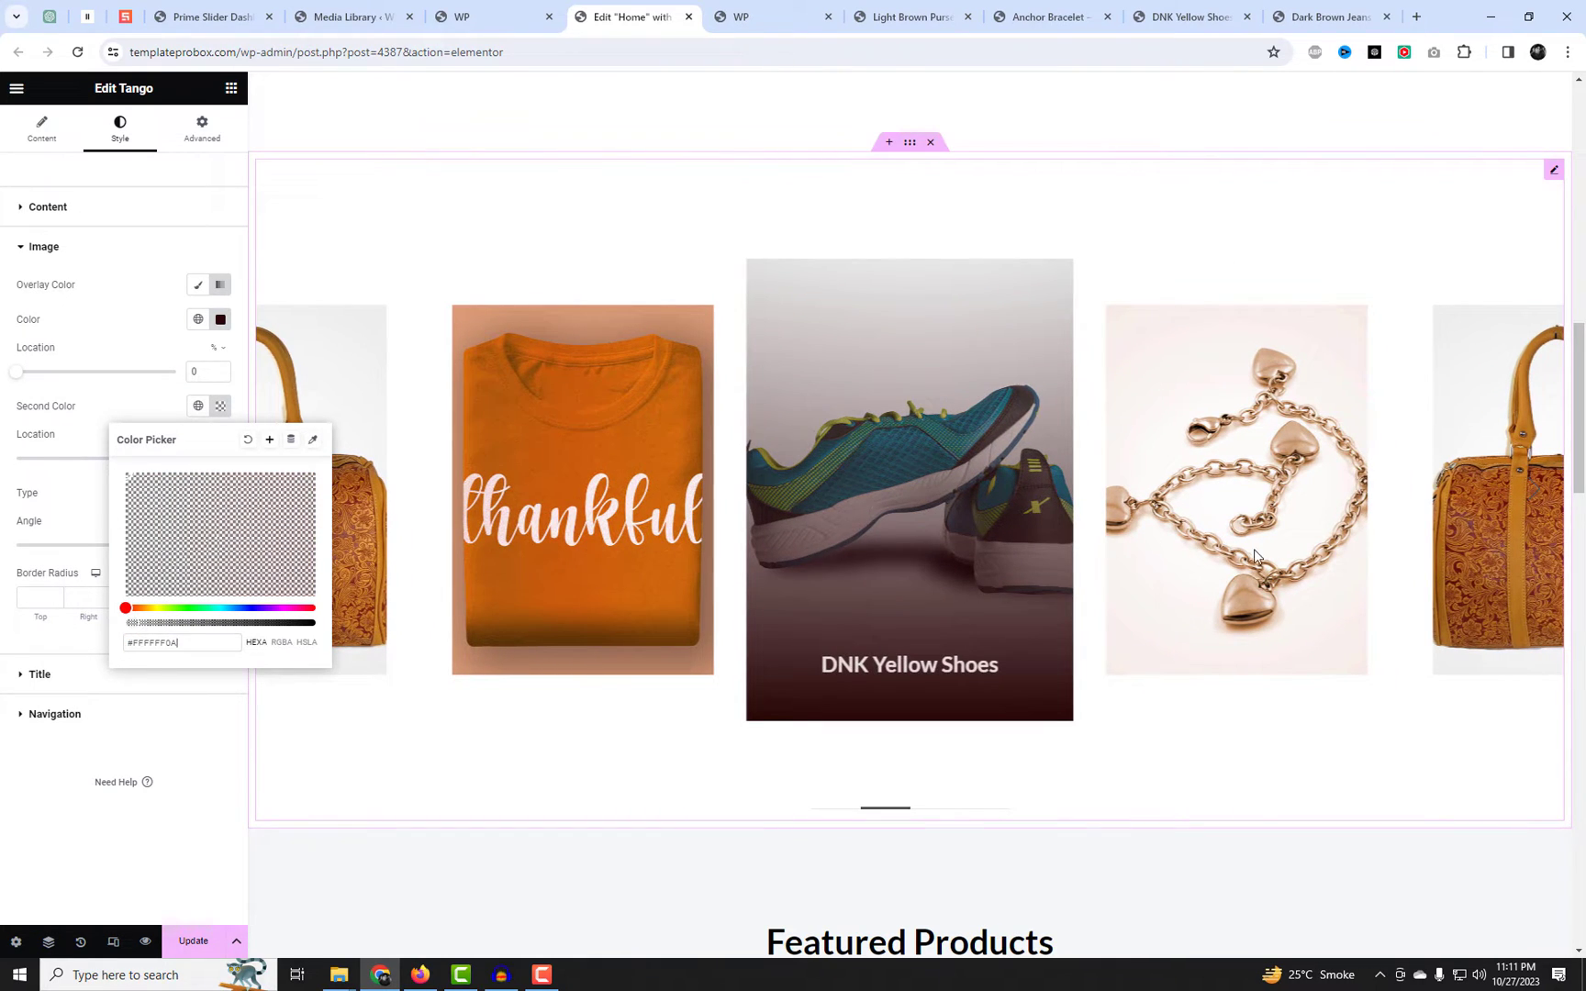
click(81, 347)
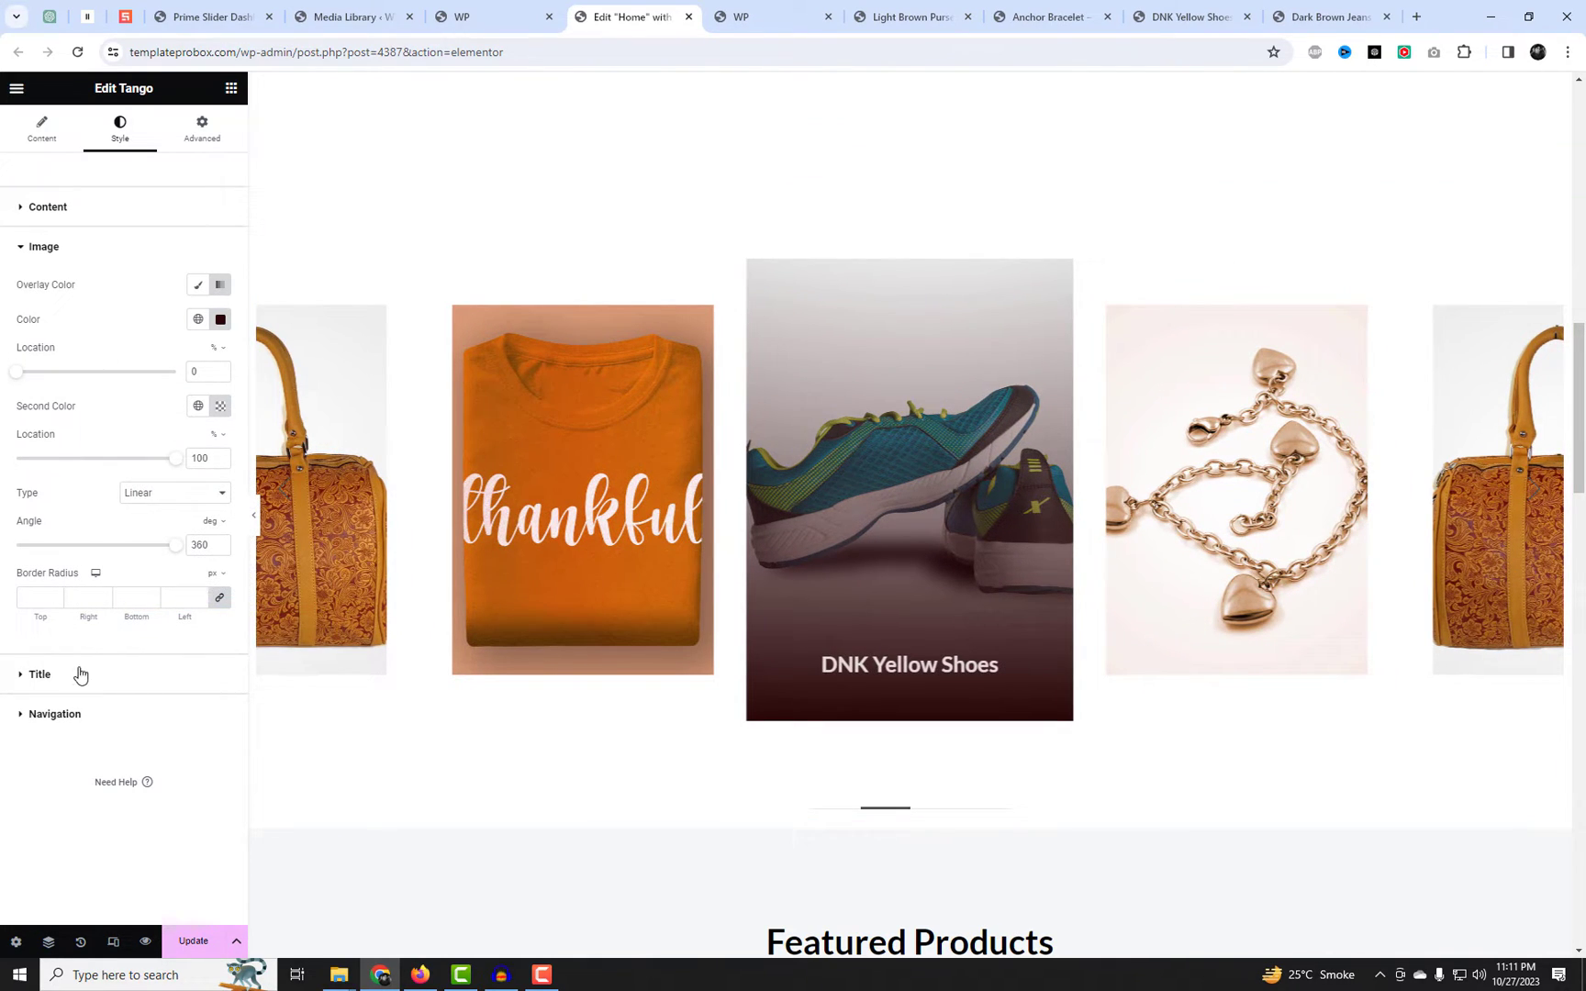
Set the pagination color to #020101 in the slider's navigation style and update the page.
click(92, 723)
scroll(158, 500, down, 1)
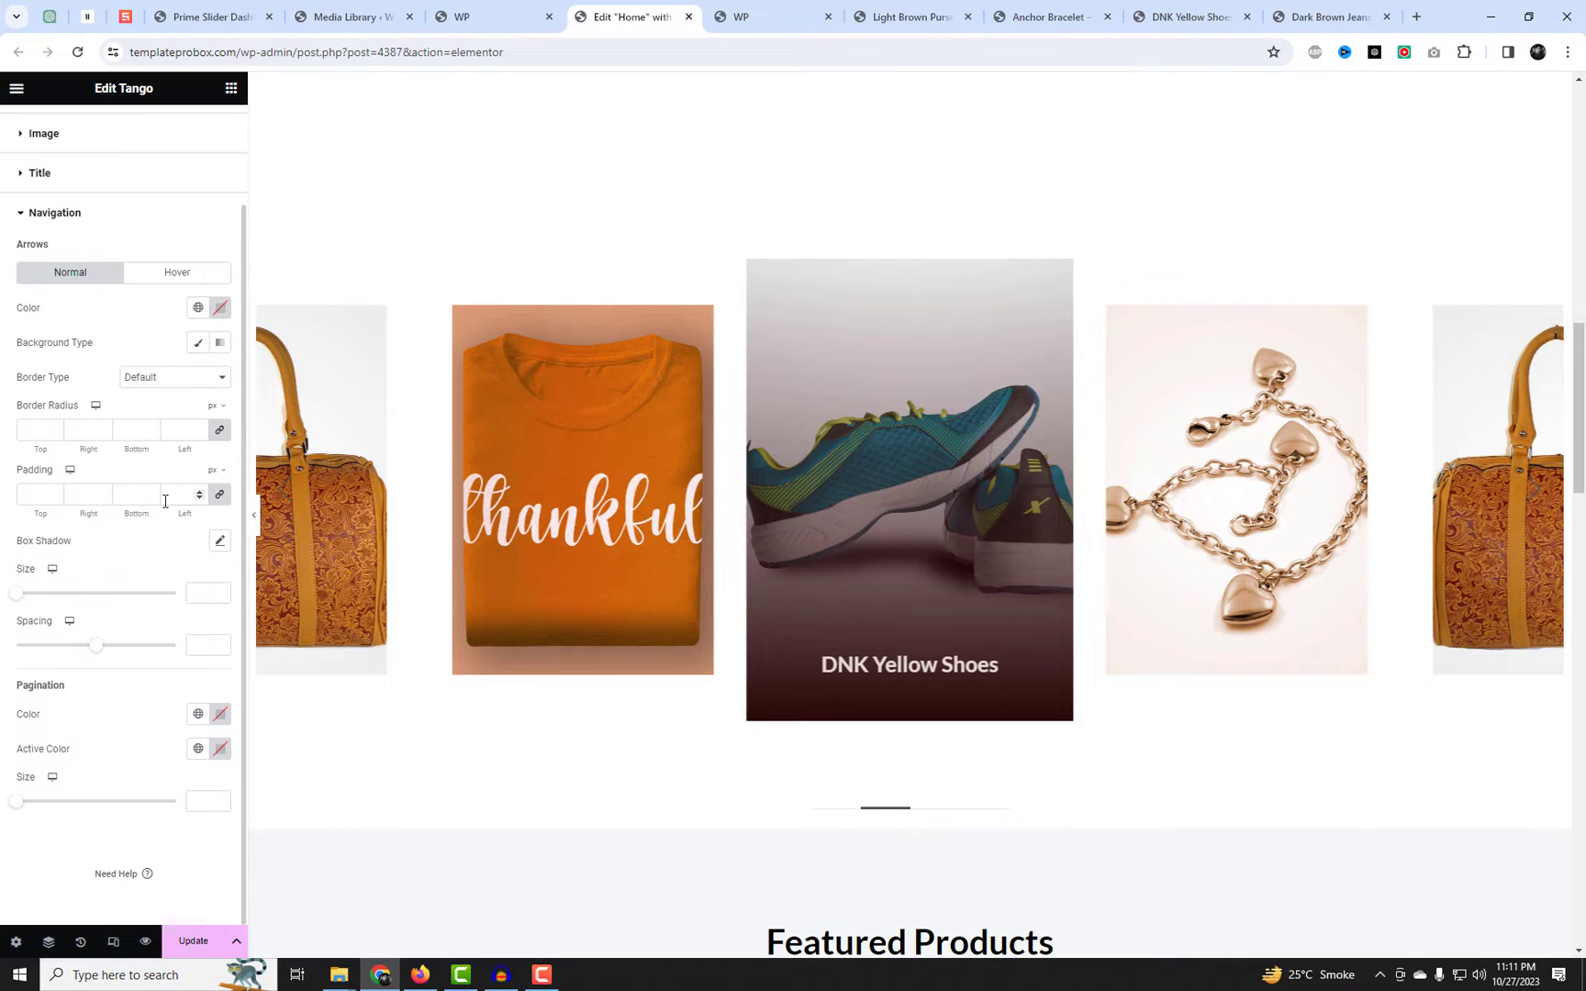
click(219, 718)
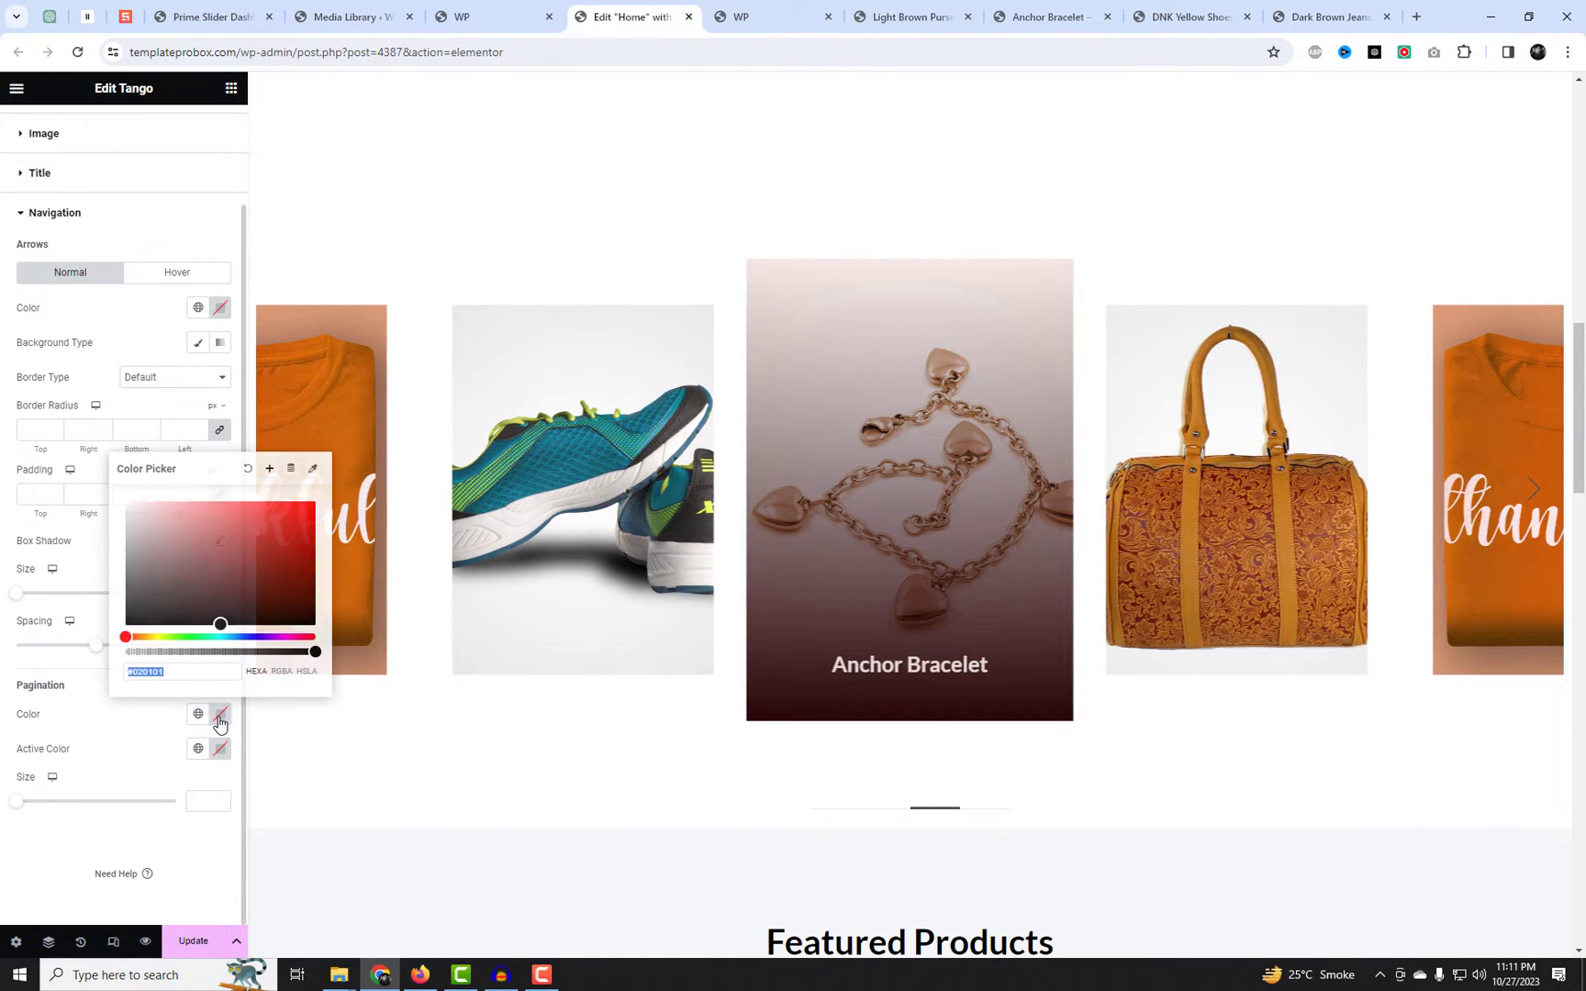
click(128, 776)
click(191, 943)
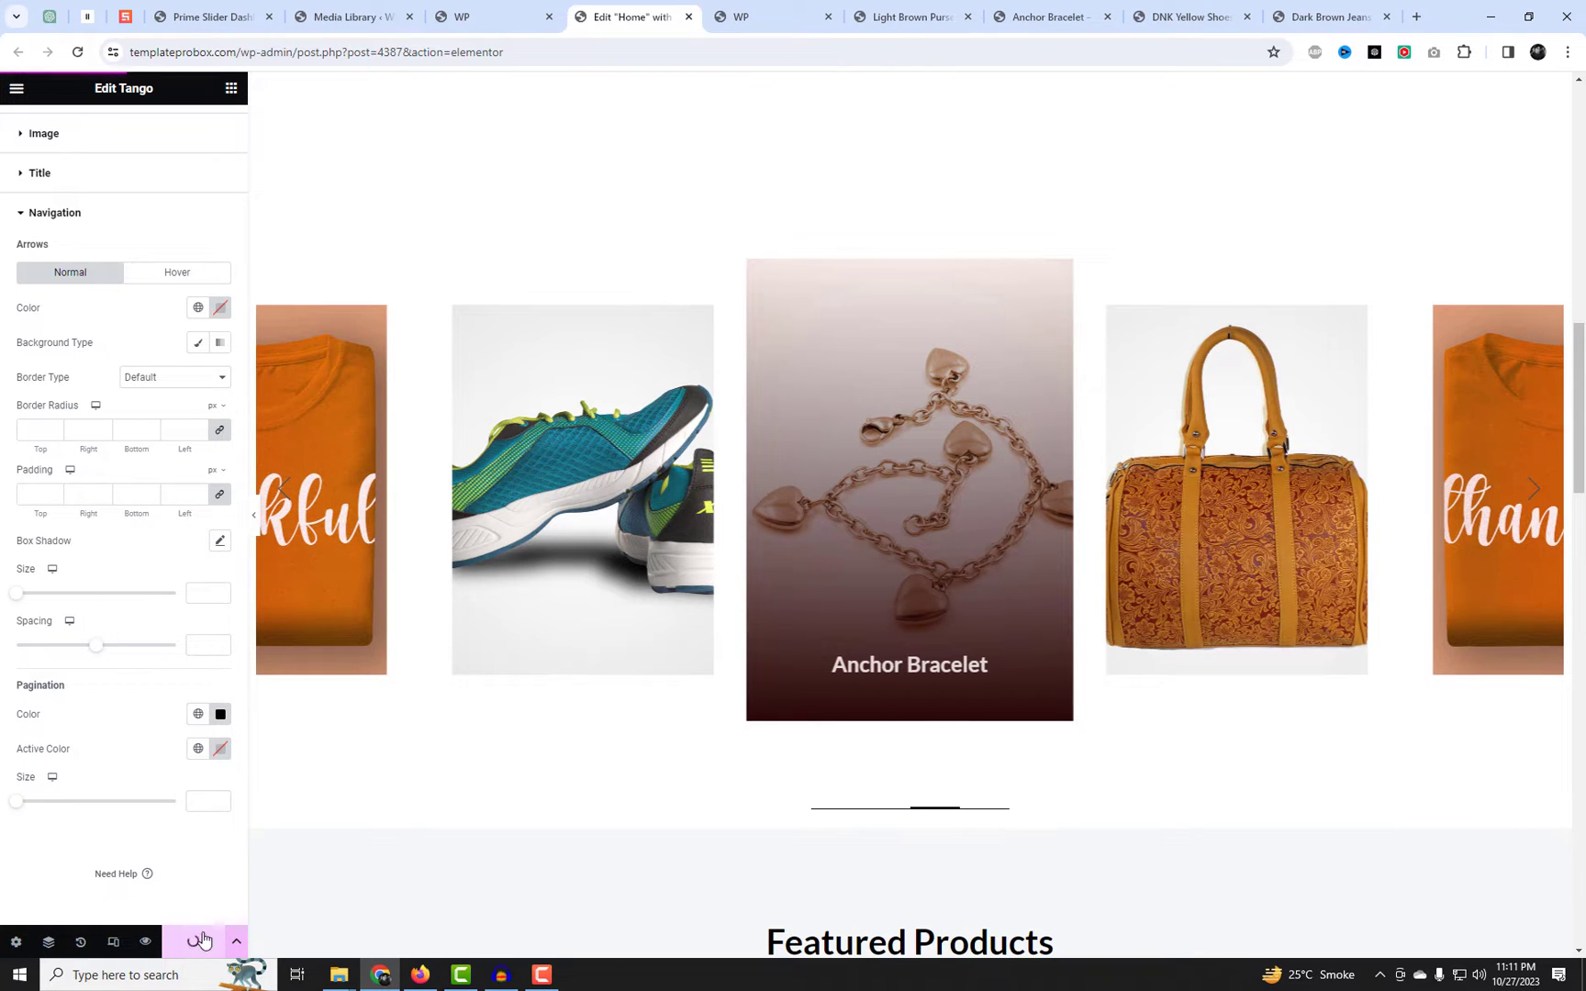
Switch to the live shop page, reload it and go to the product slider.
click(752, 14)
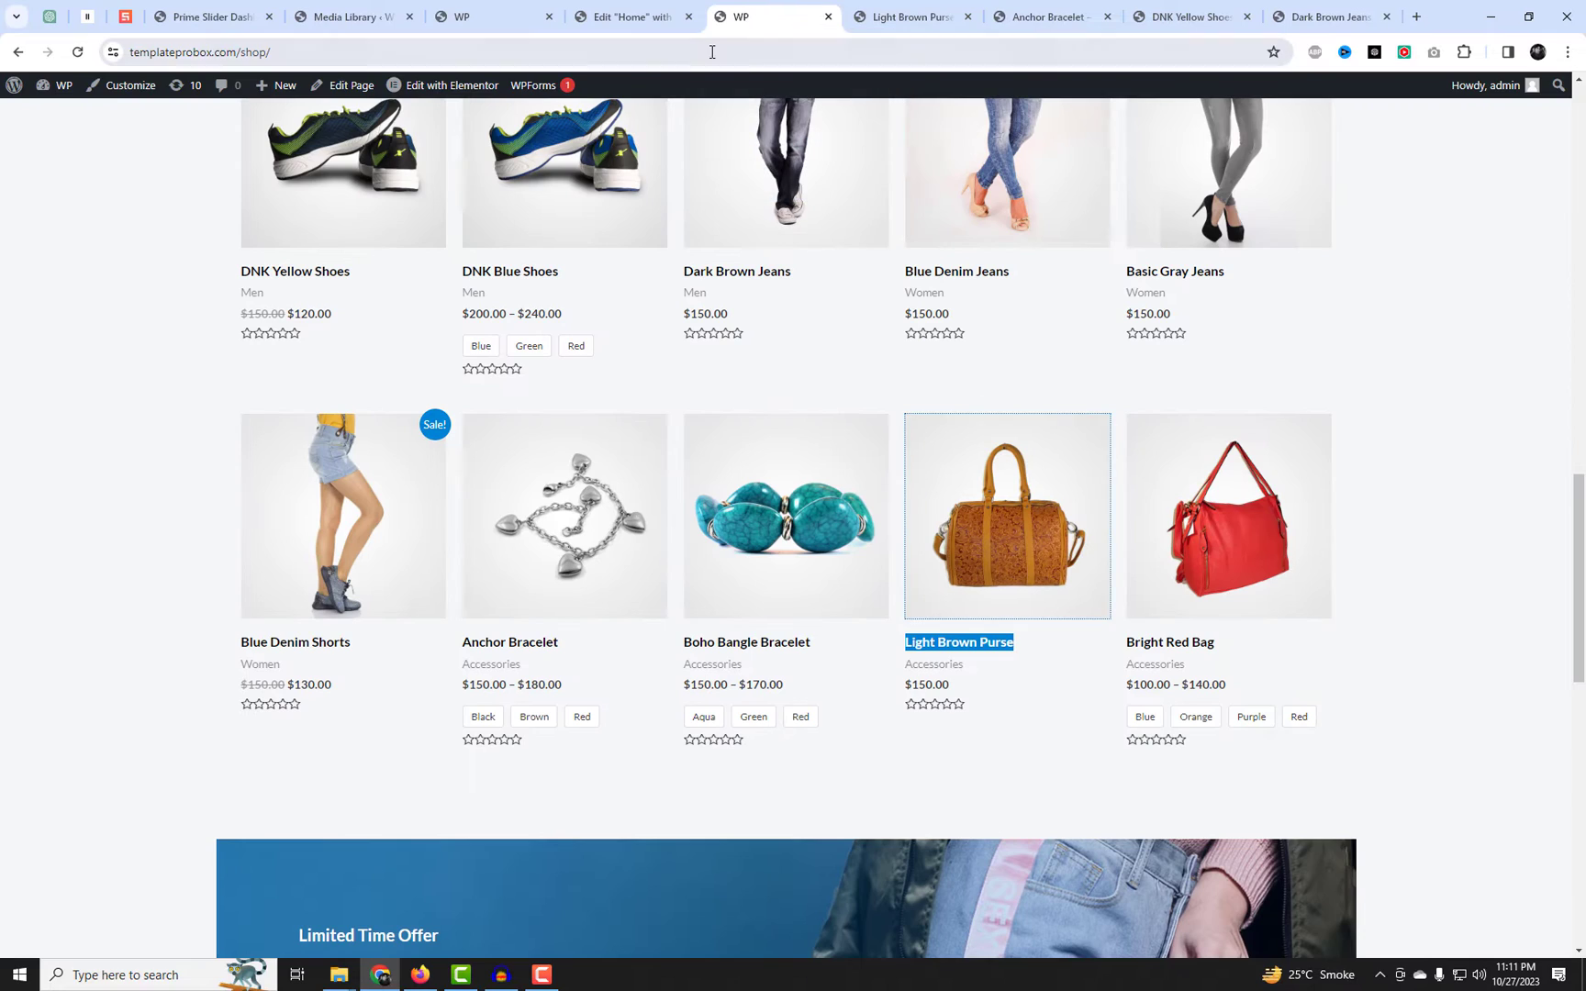
click(711, 53)
key(Return)
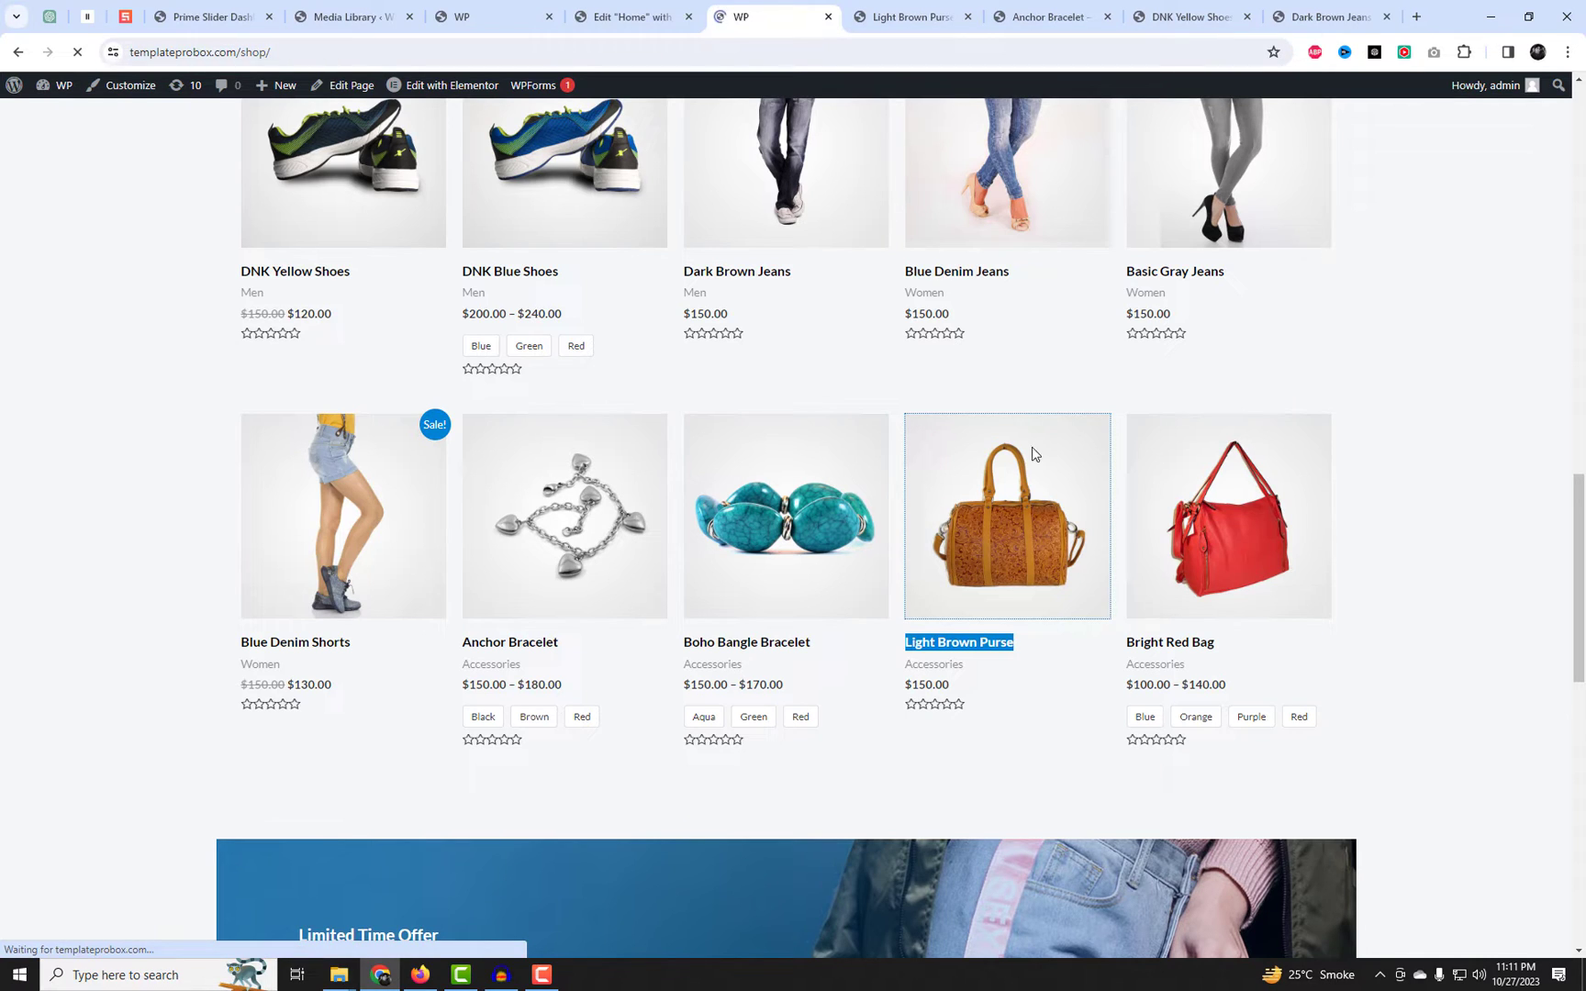
scroll(1375, 594, up, 10)
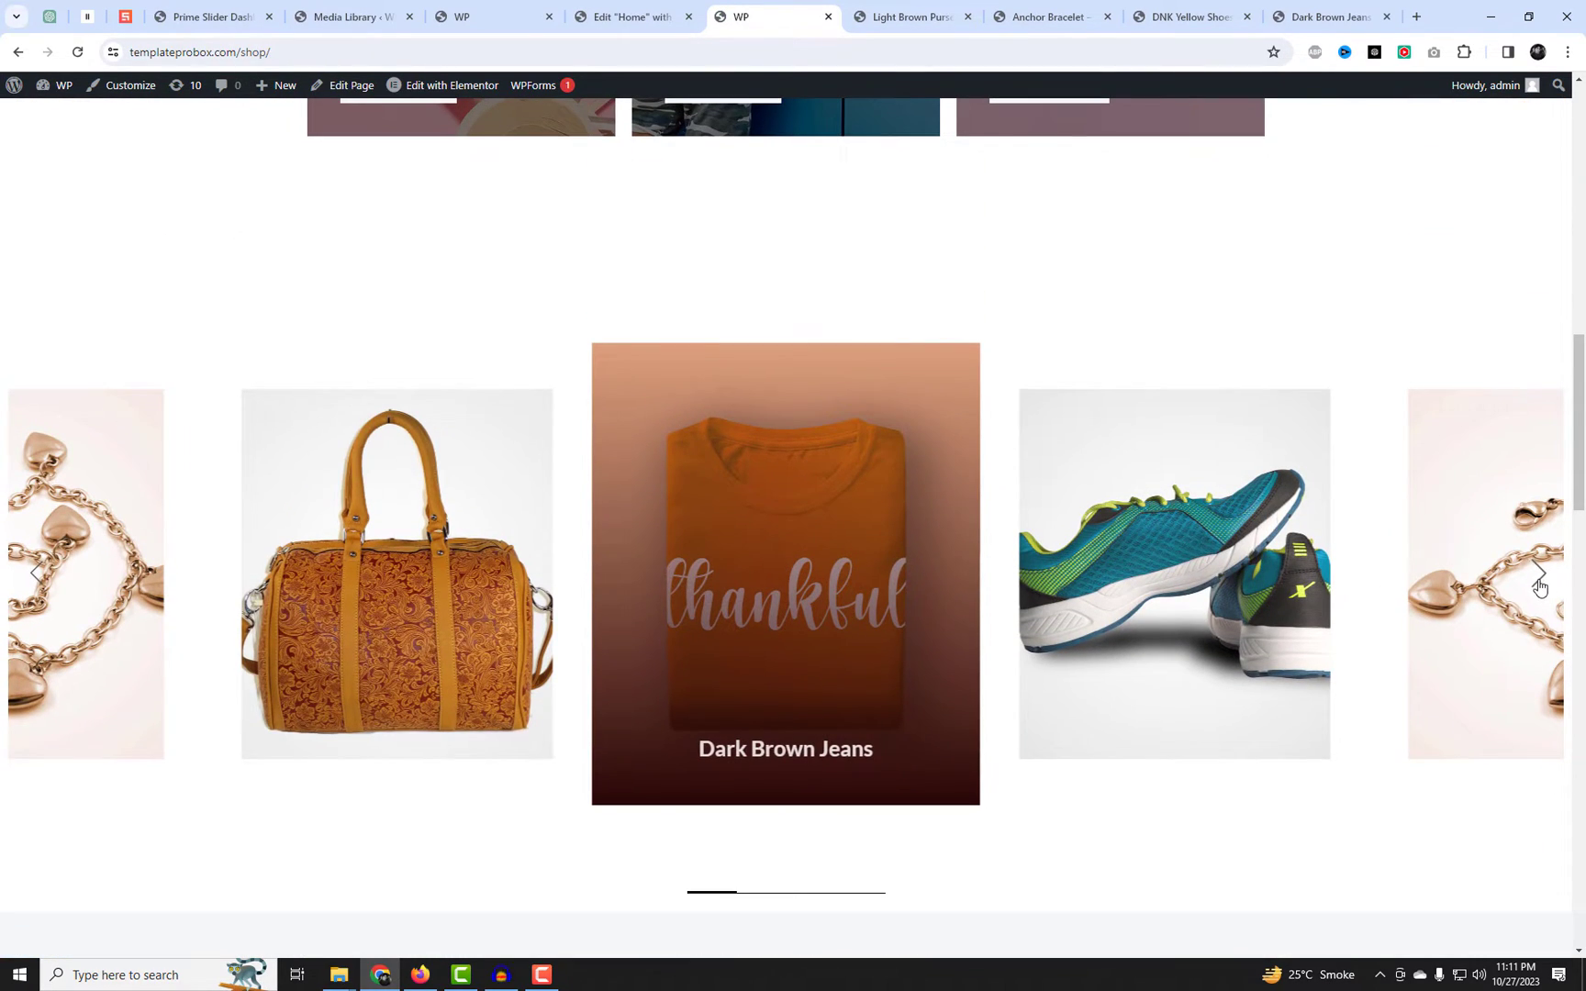
Test the live slider by advancing through the product slides and swiping them in both directions.
click(1539, 582)
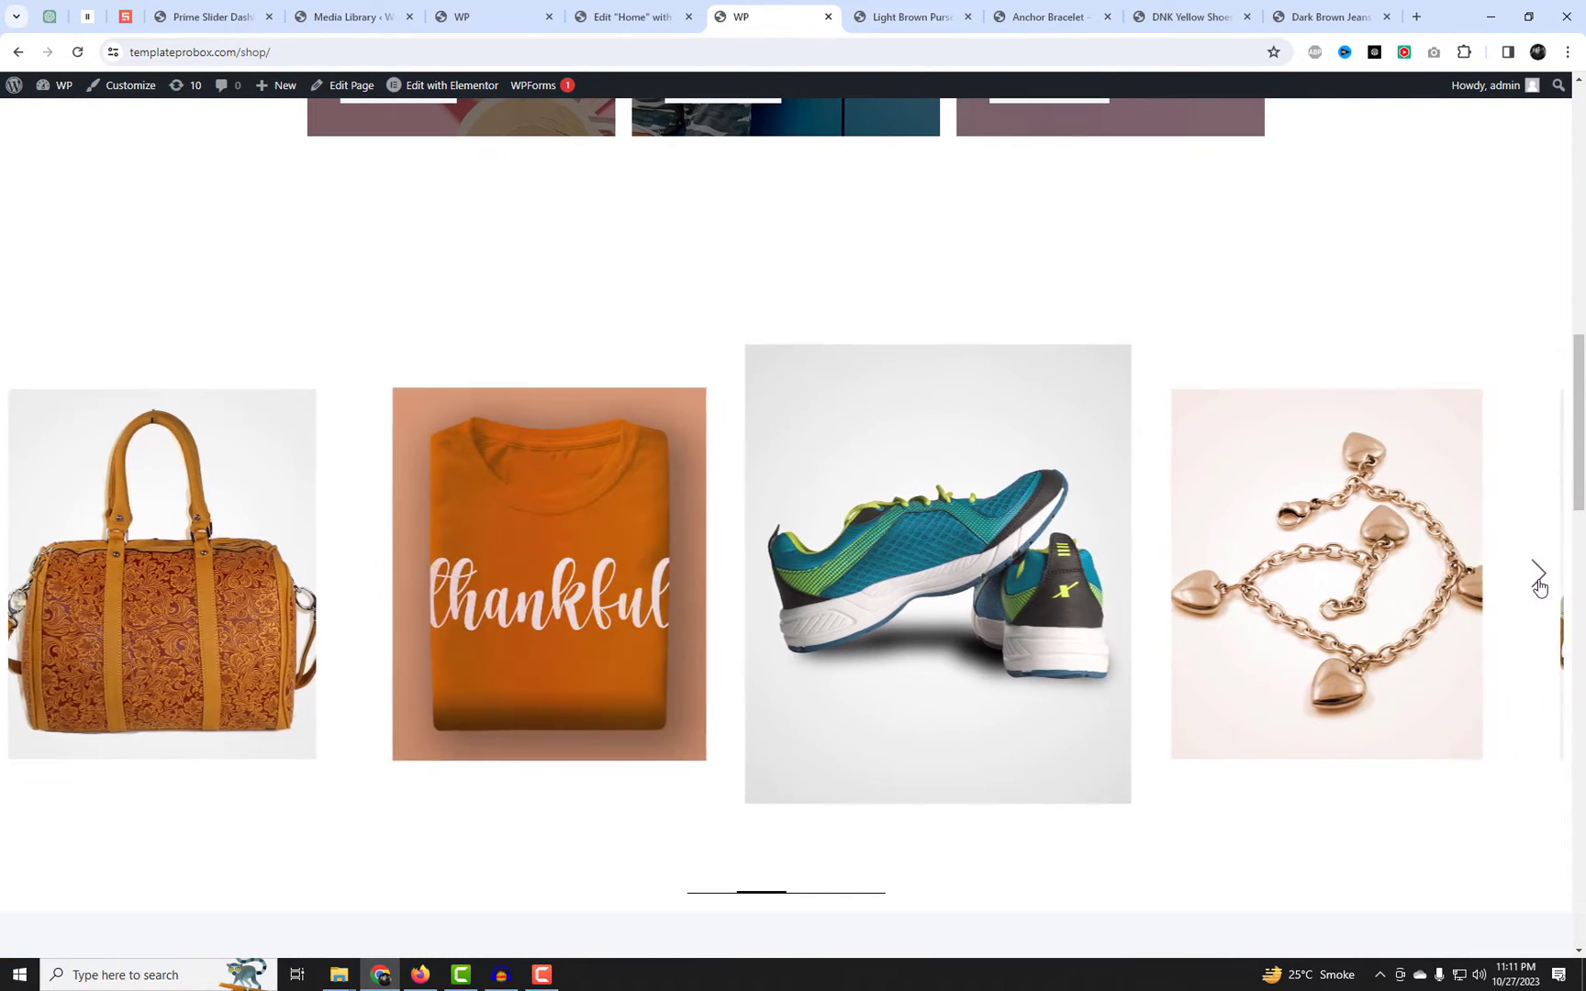
click(1539, 581)
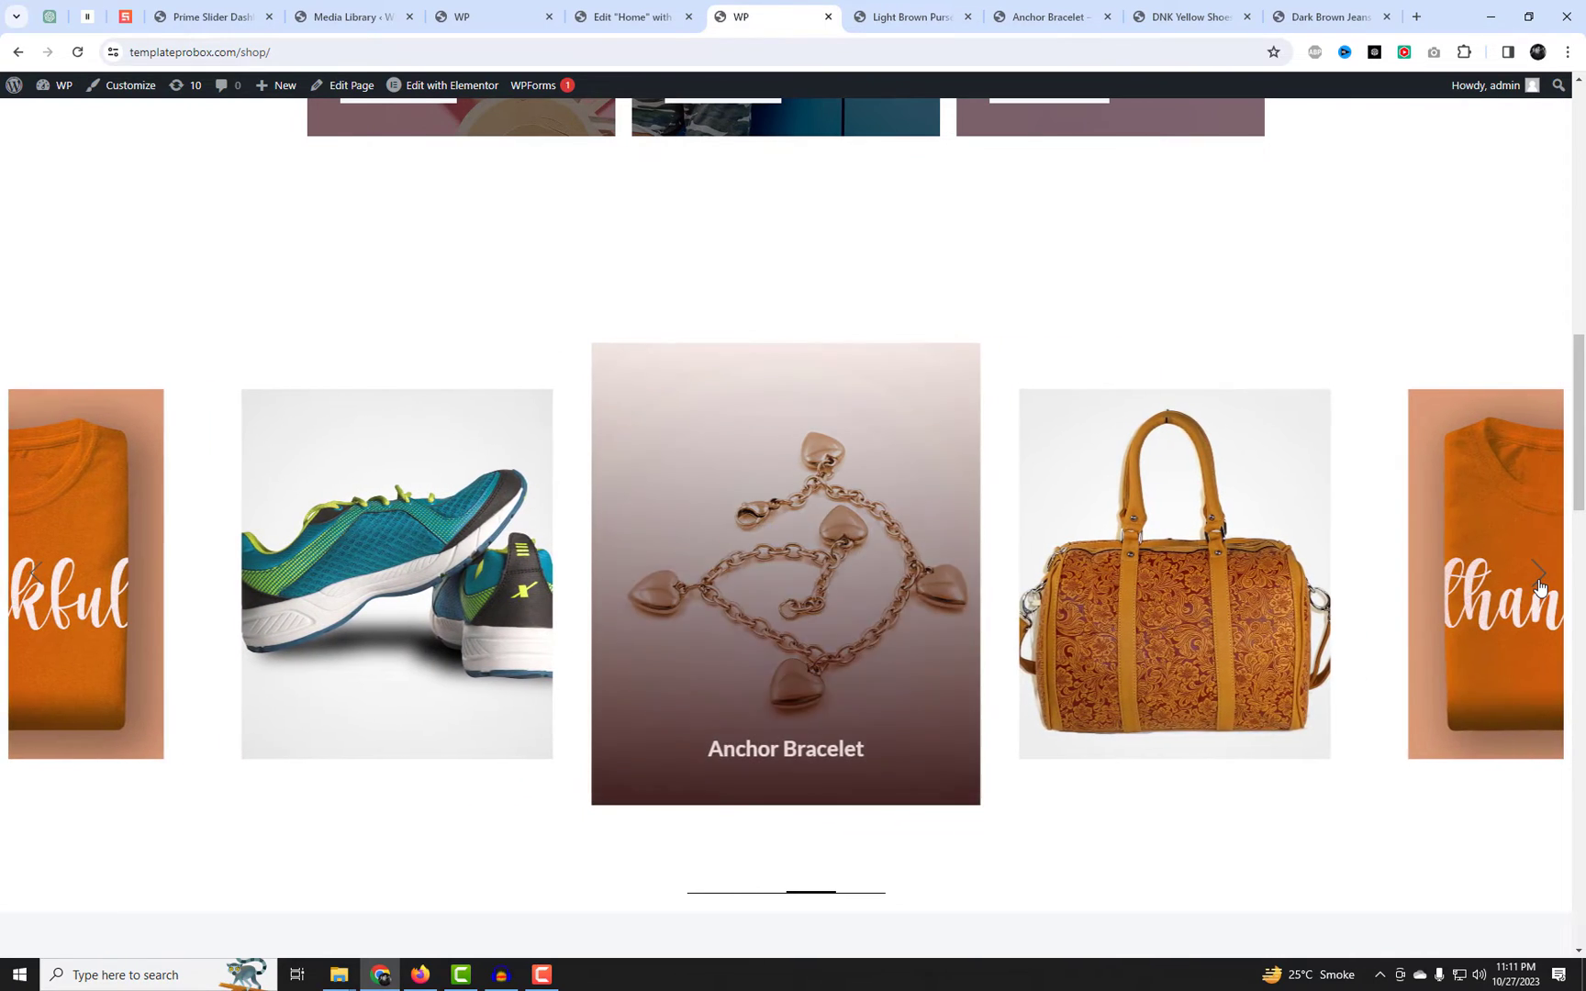
click(1538, 582)
click(1539, 583)
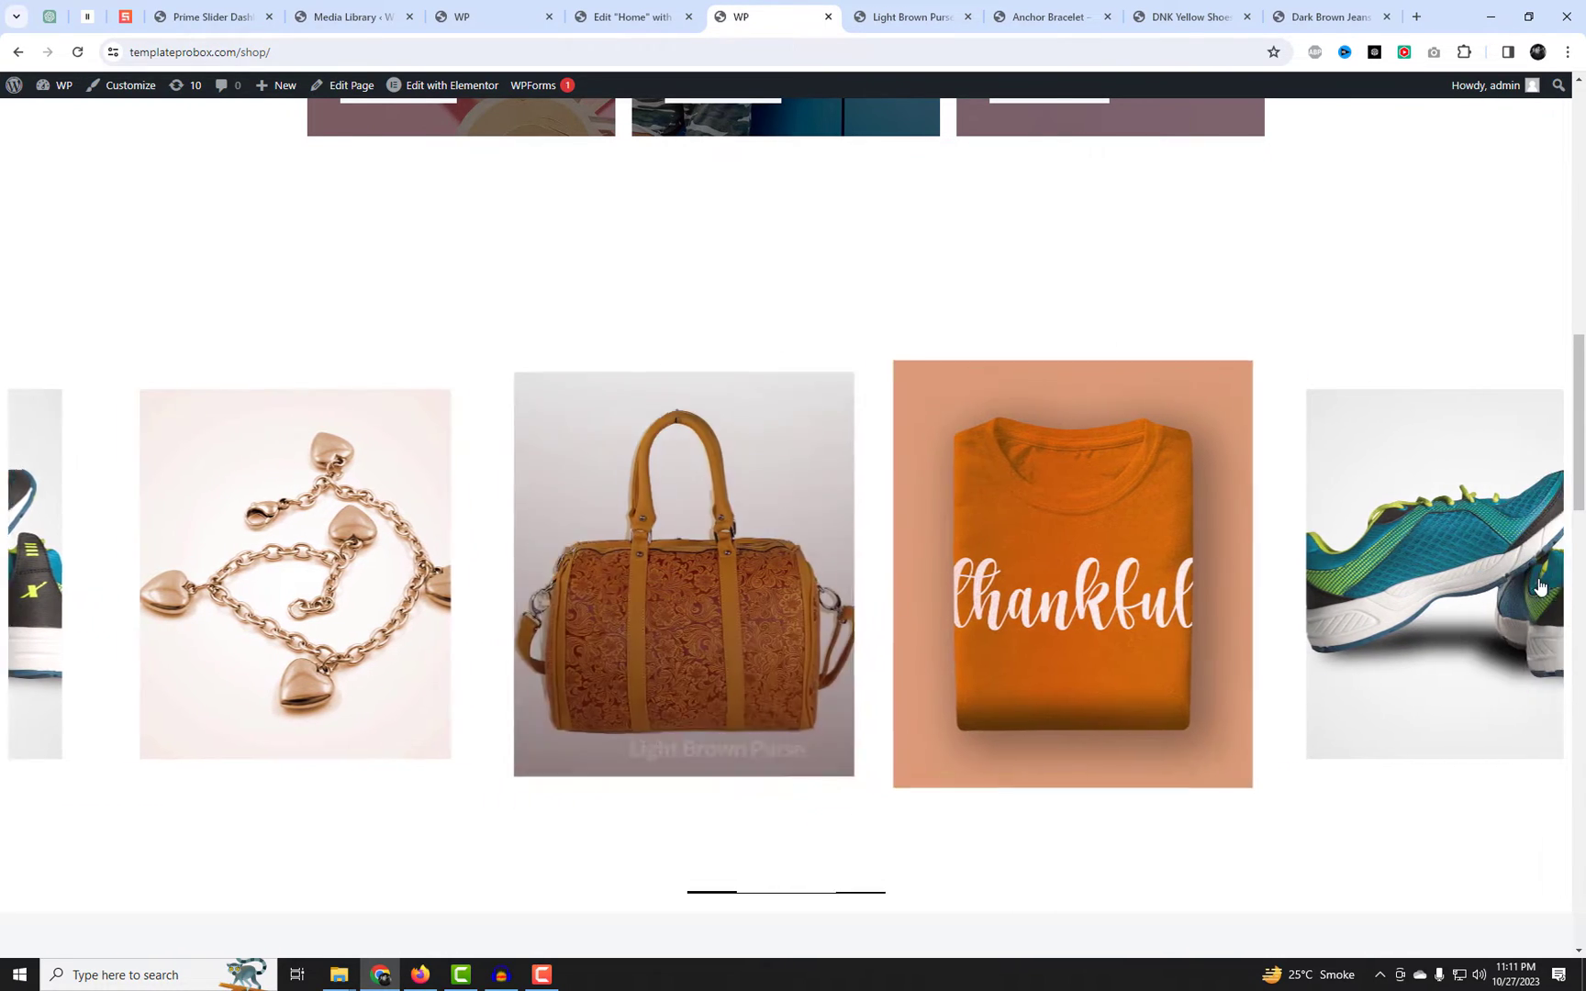
click(1539, 584)
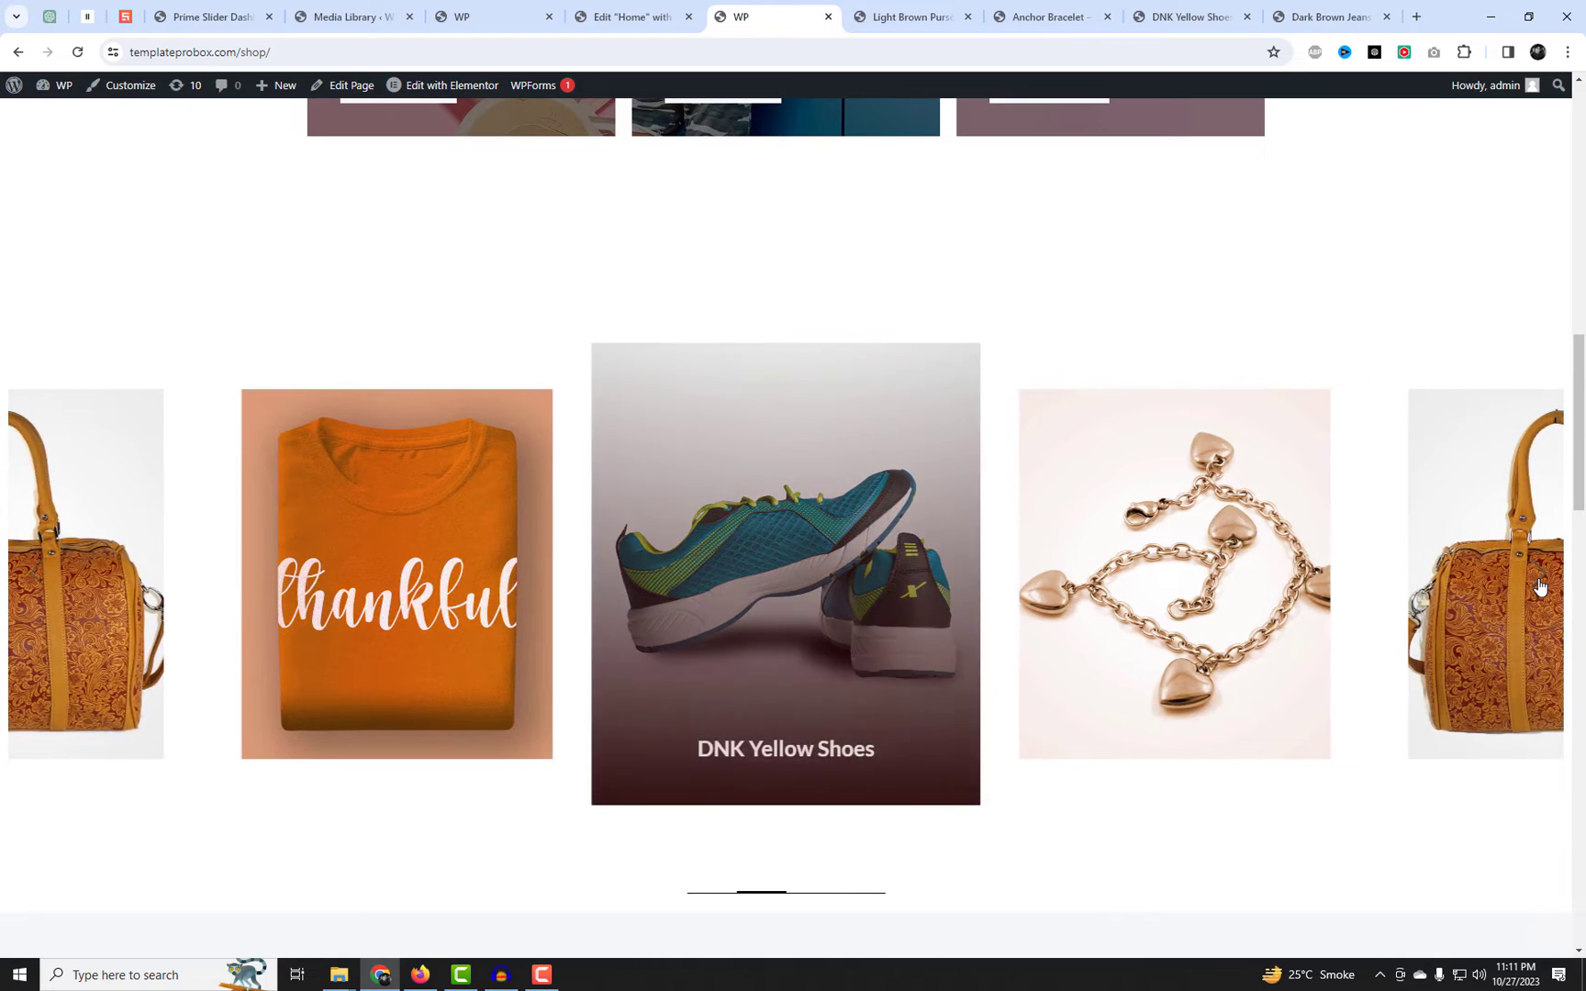
click(1539, 584)
click(1539, 583)
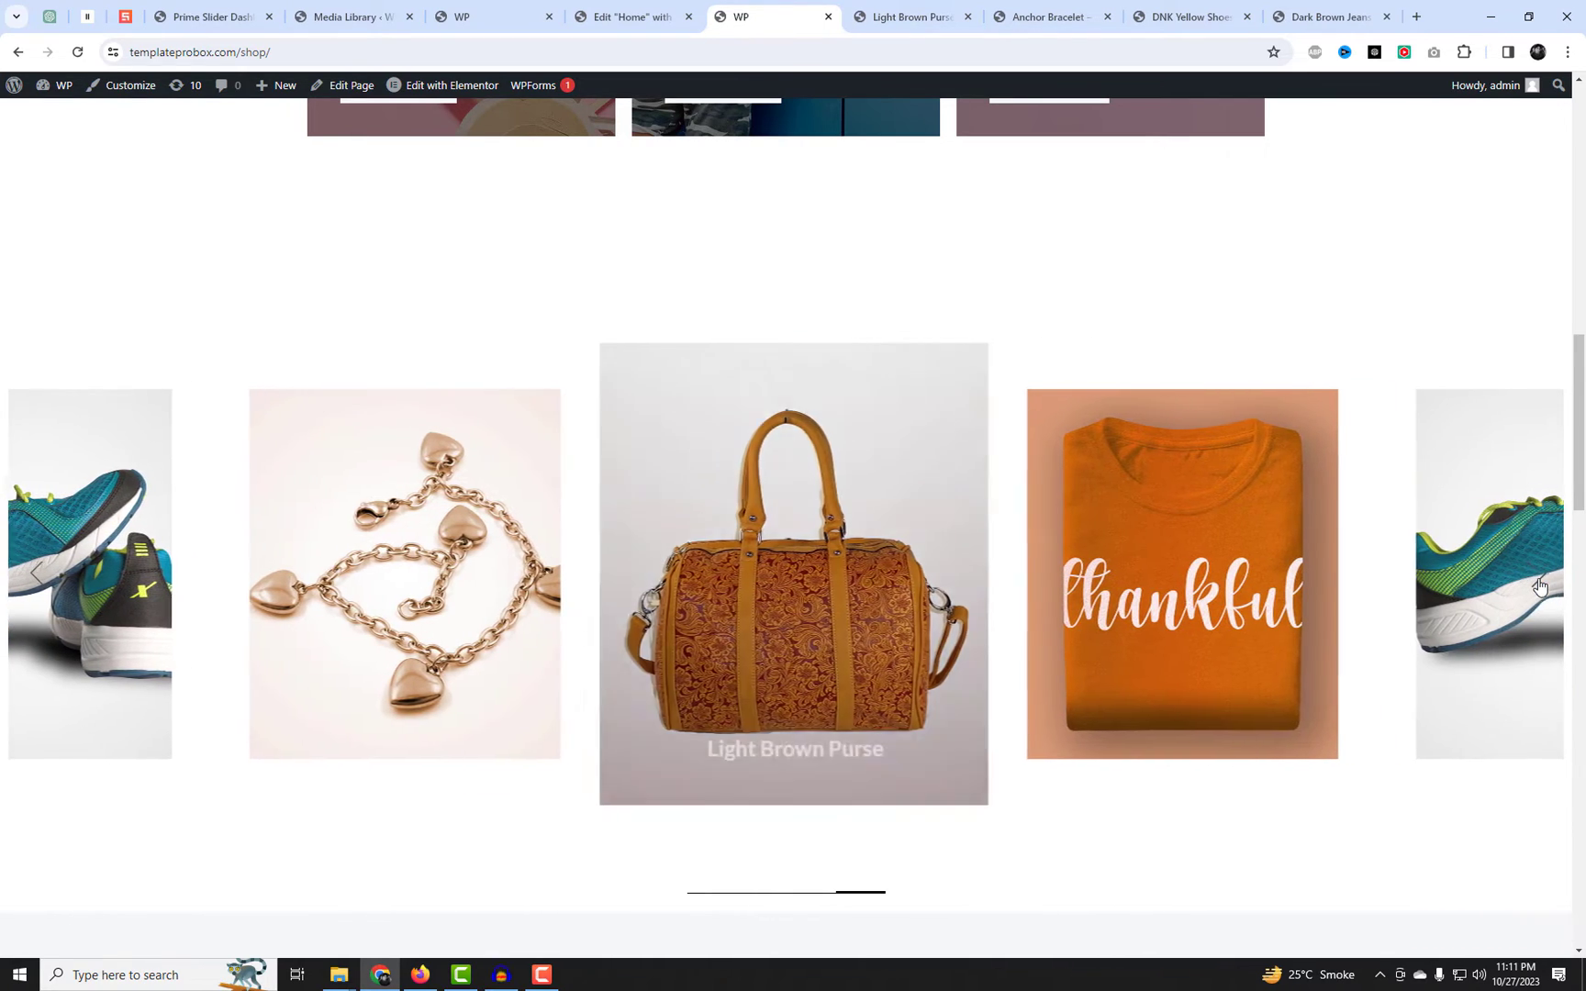
drag(1197, 609, 360, 589)
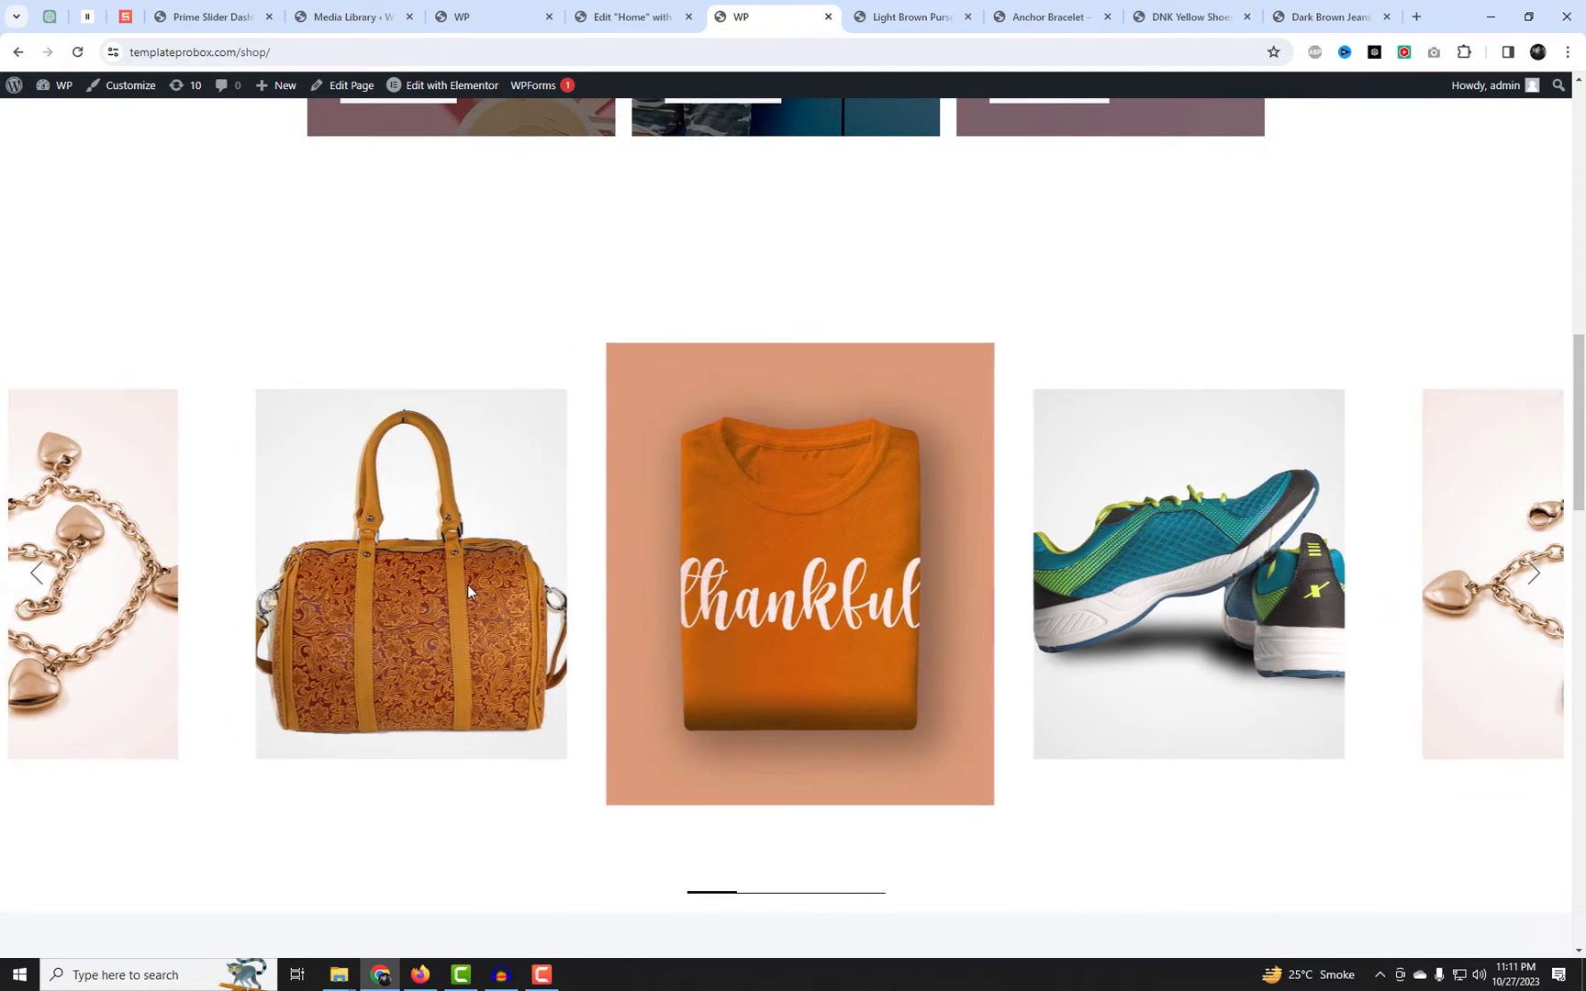
drag(467, 585, 1210, 595)
drag(576, 612, 920, 601)
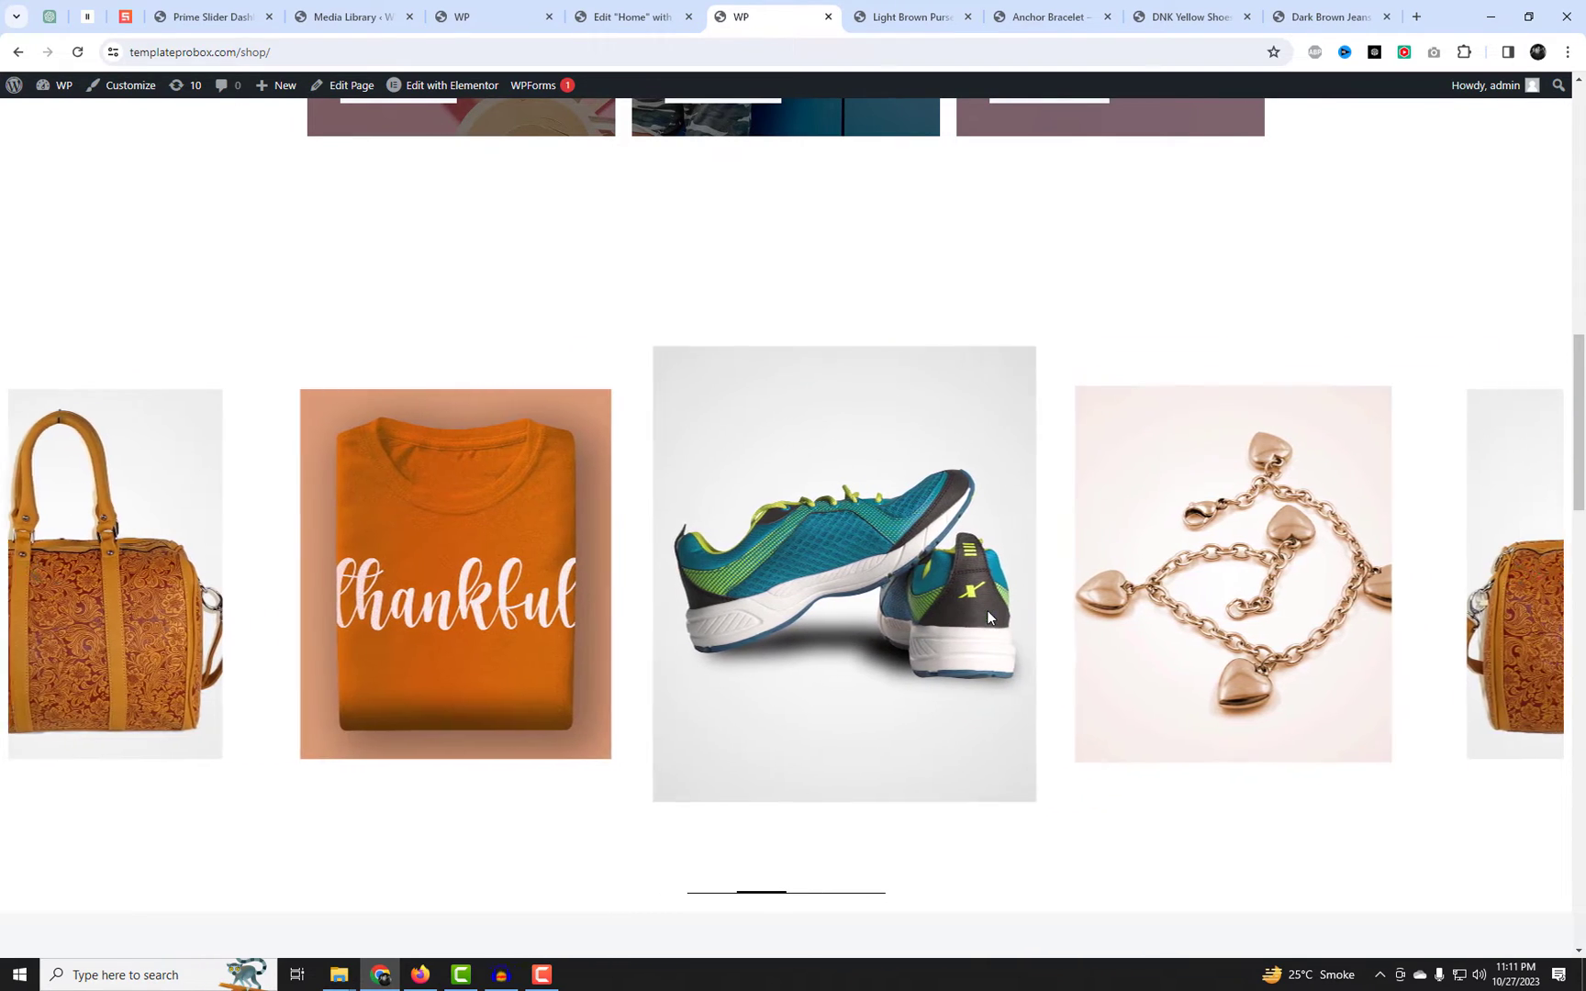
Return to the Elementor editor, reopen the Tango slider's layout settings, and set the item gap to 10 and the height to 599.
click(633, 19)
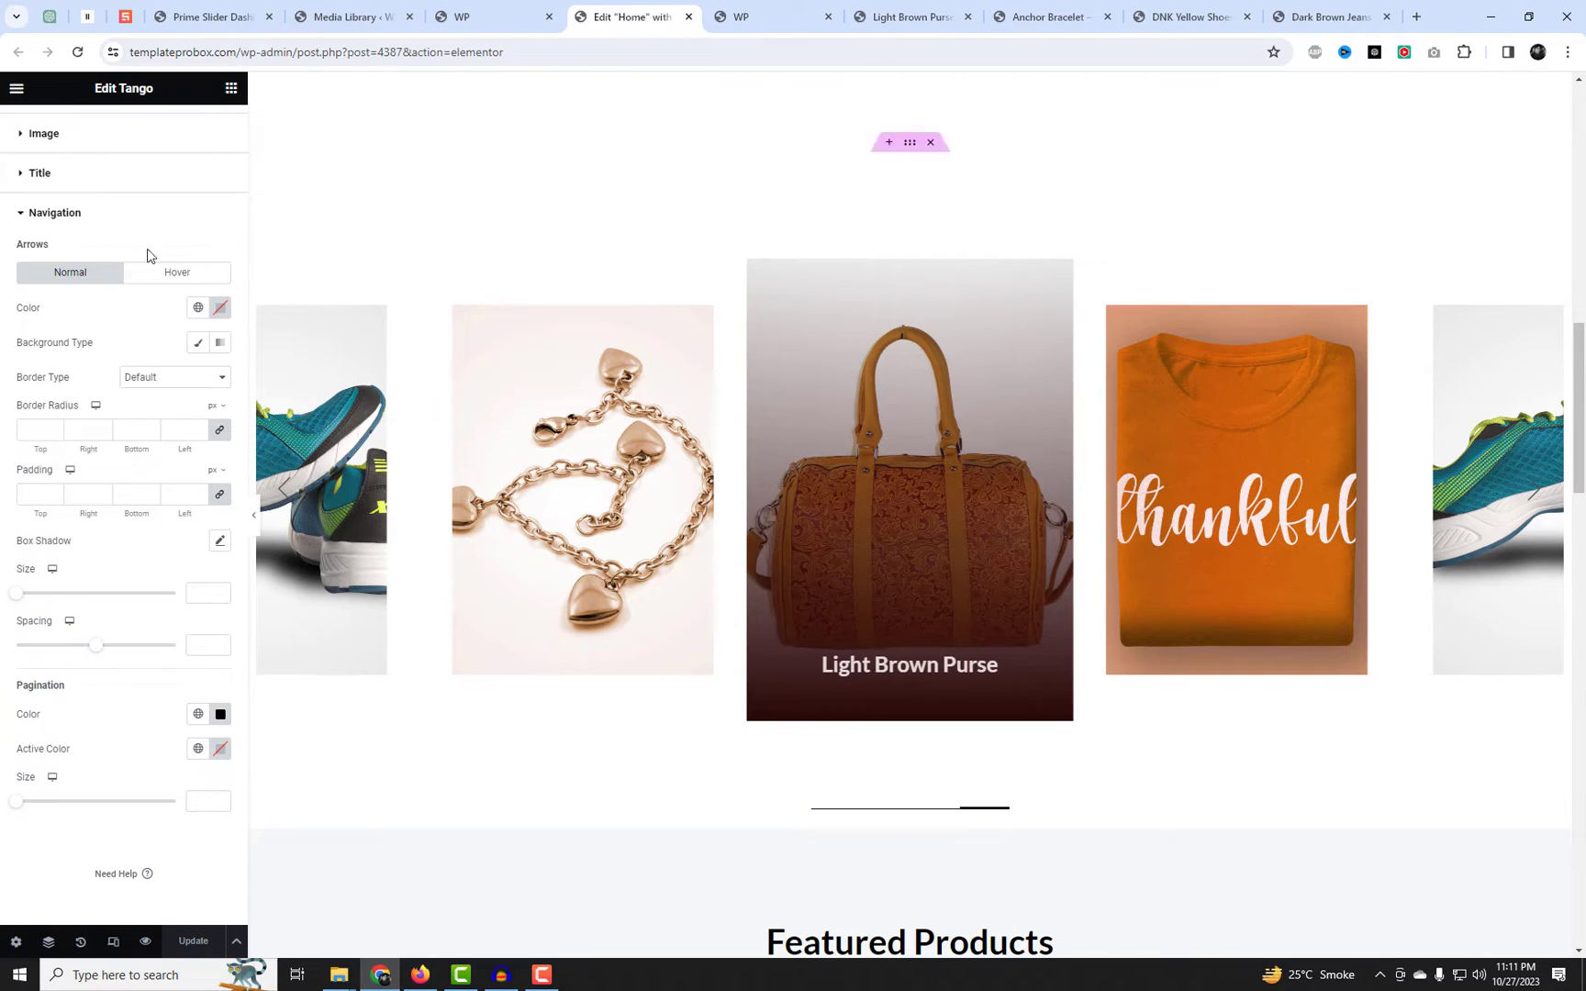
right_click(852, 235)
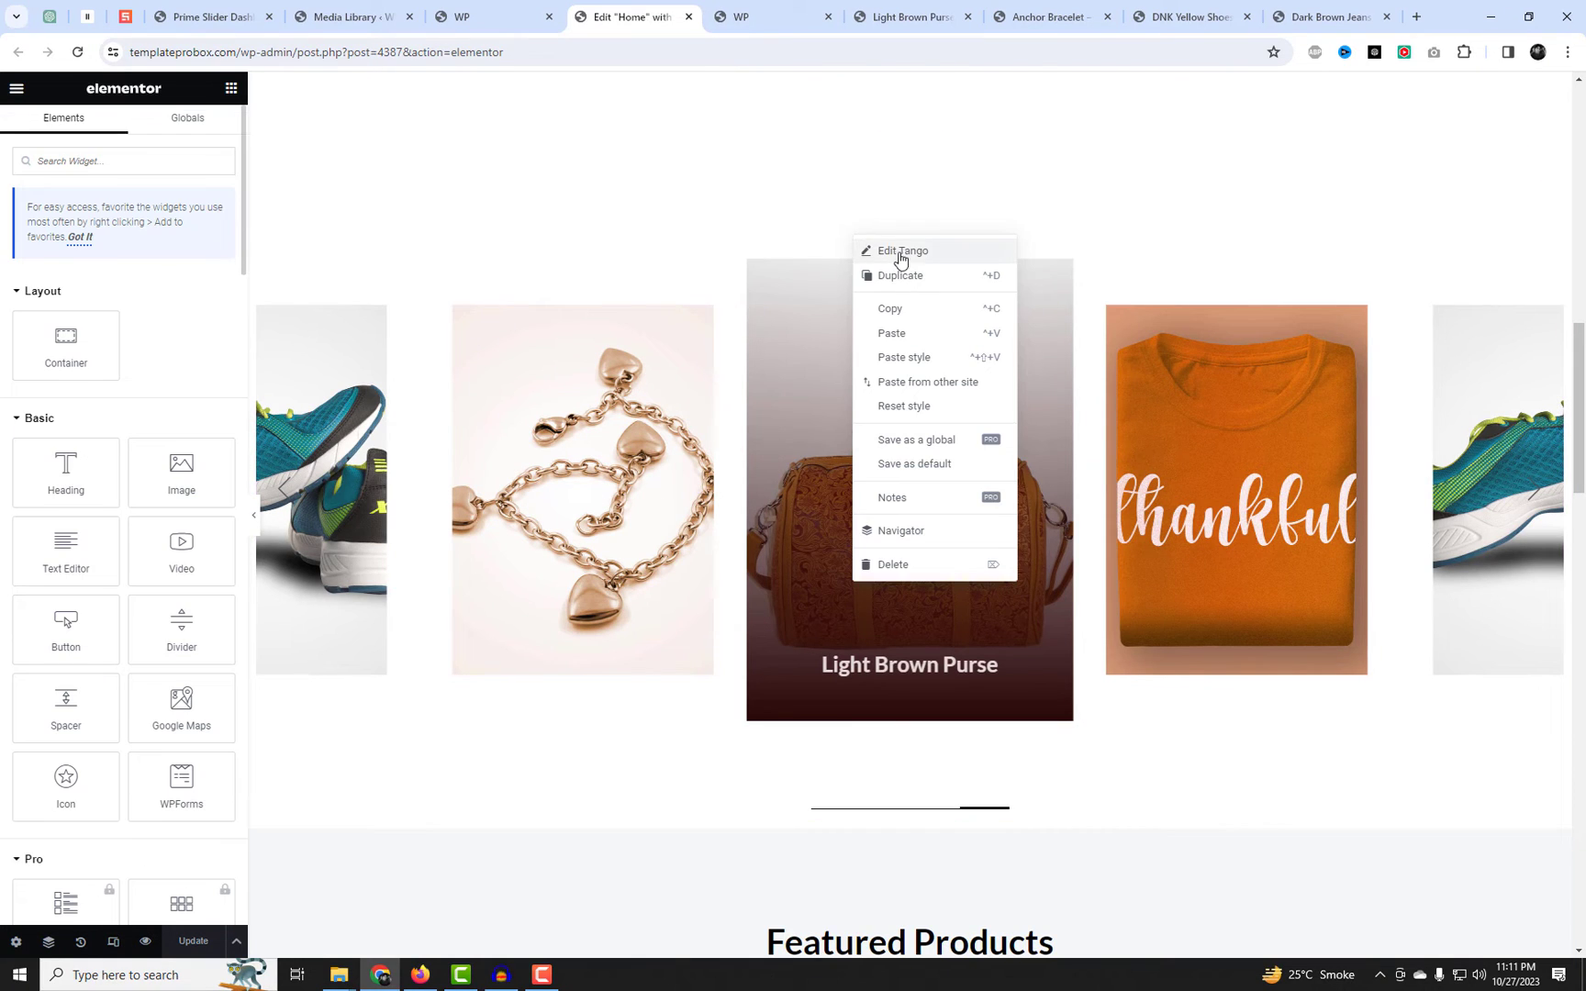
click(895, 251)
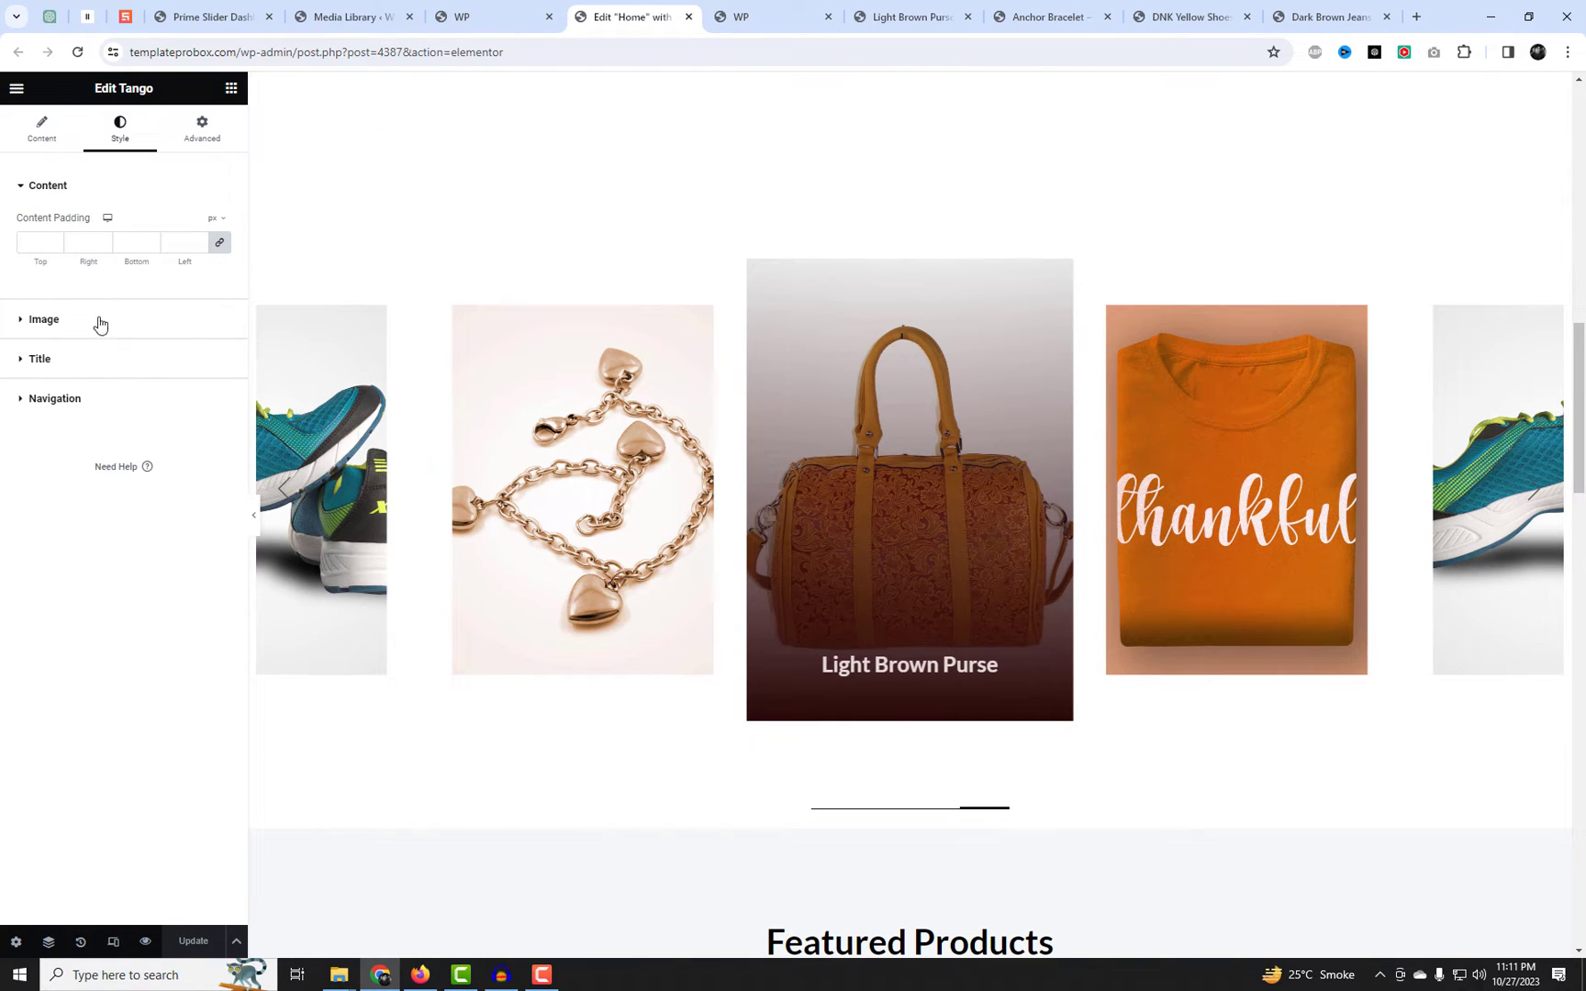
click(42, 130)
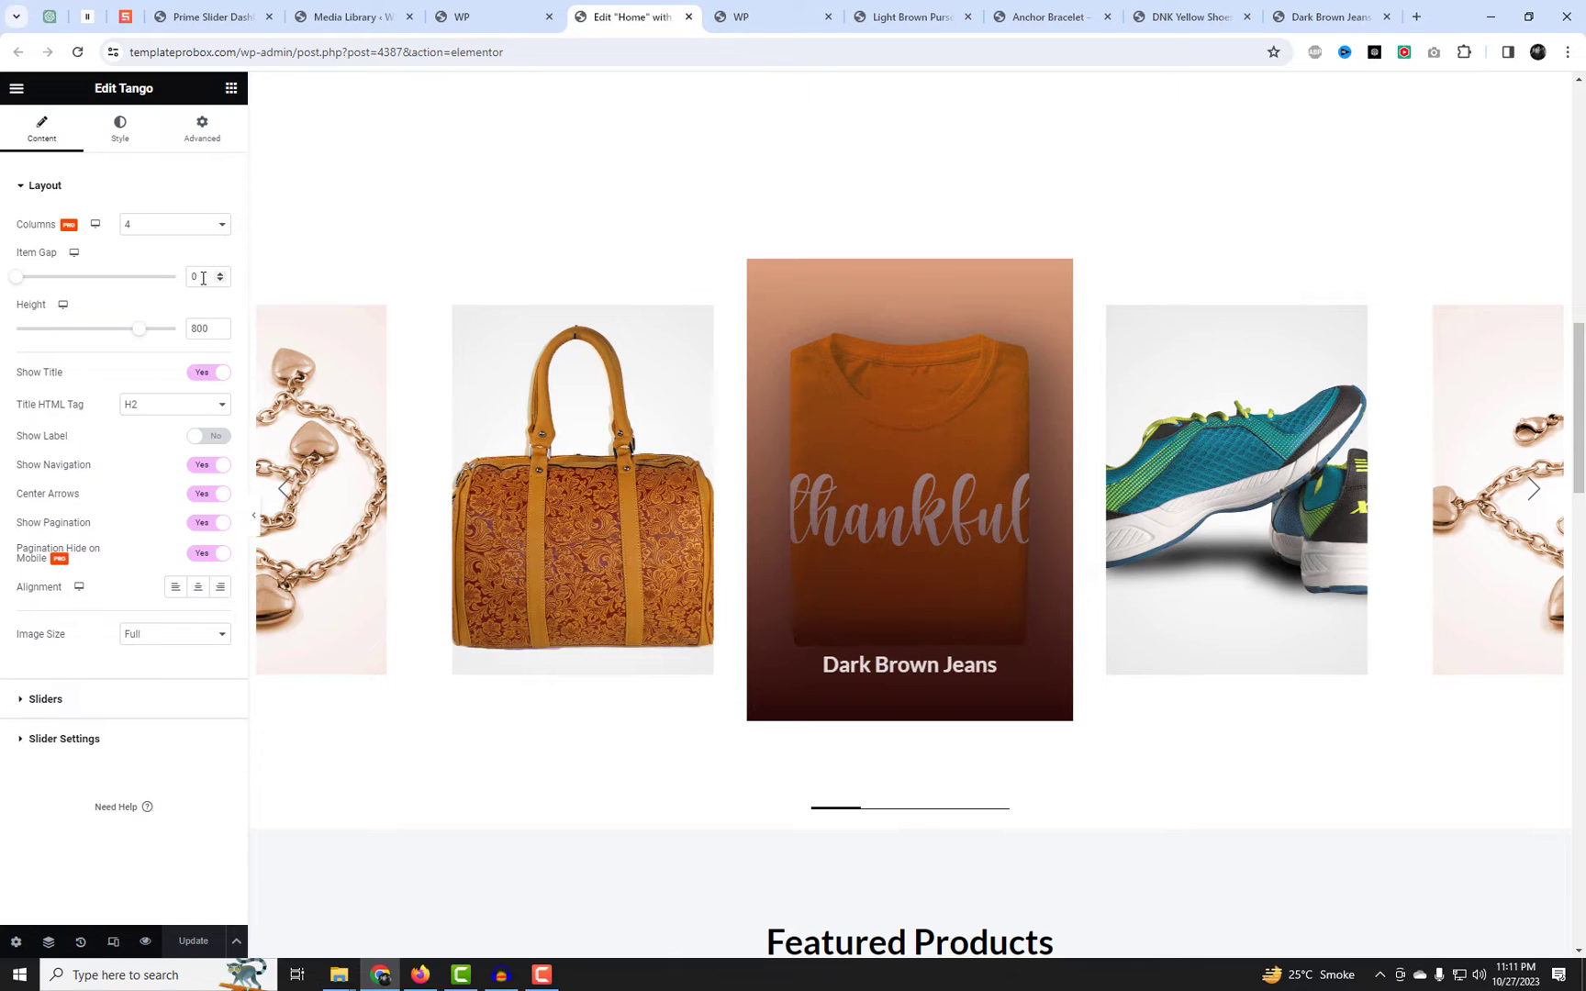
text(10)
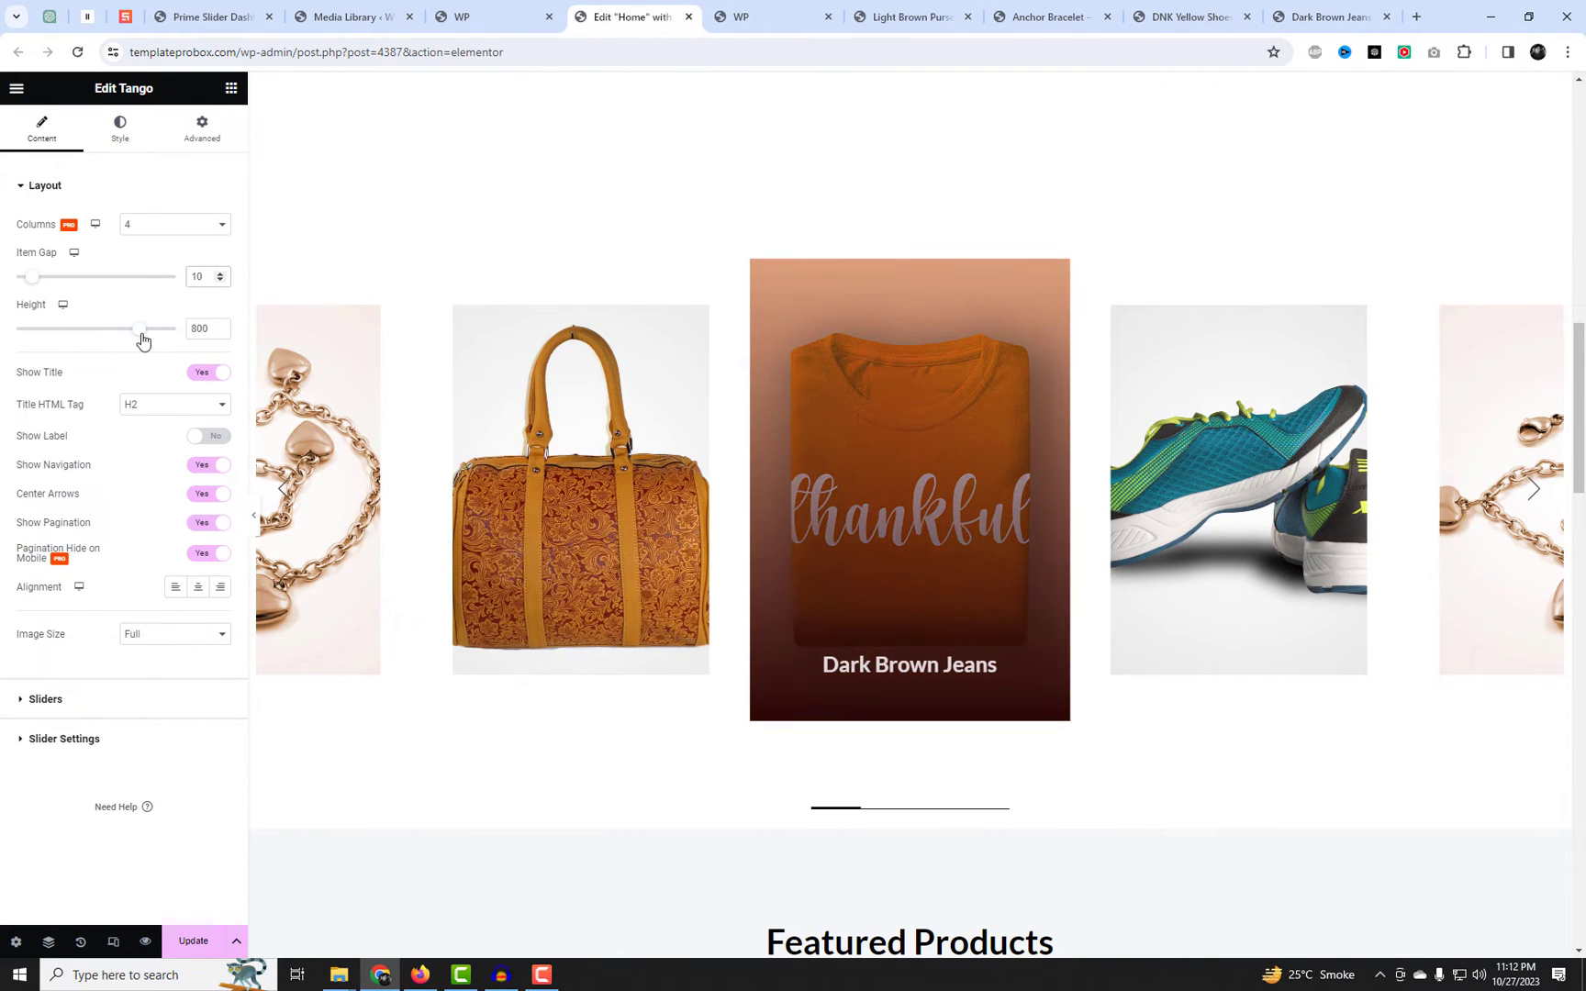
drag(141, 340, 109, 353)
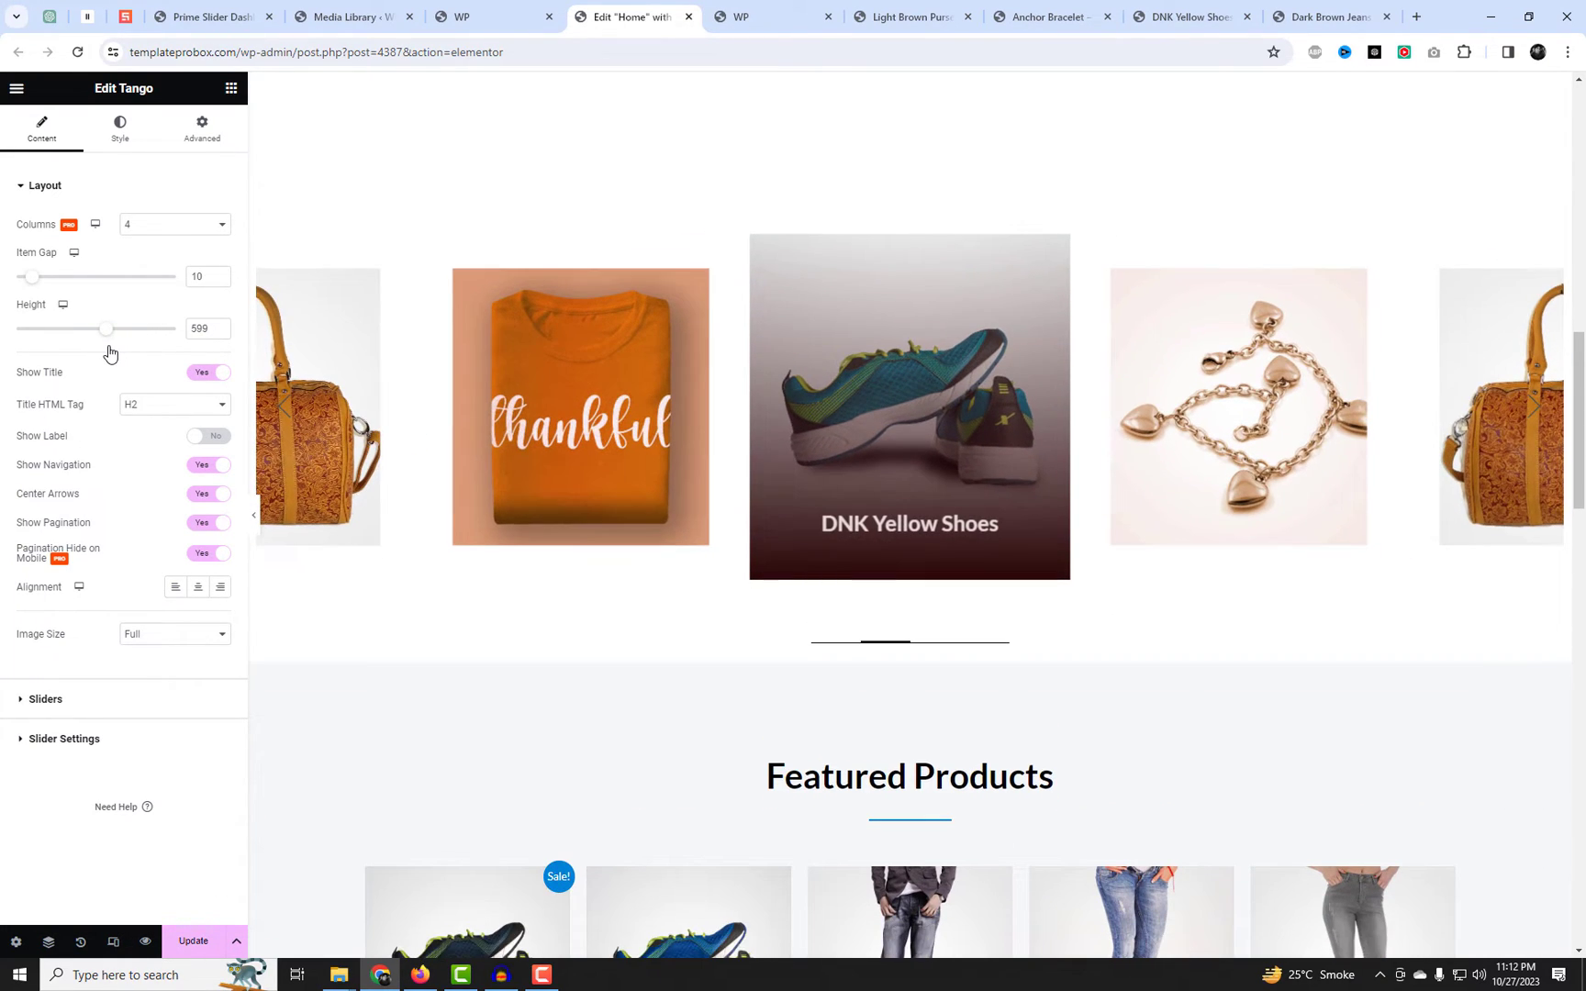
Set the Tango slider's layout to 3 columns with a height of 745 and update the page.
click(165, 226)
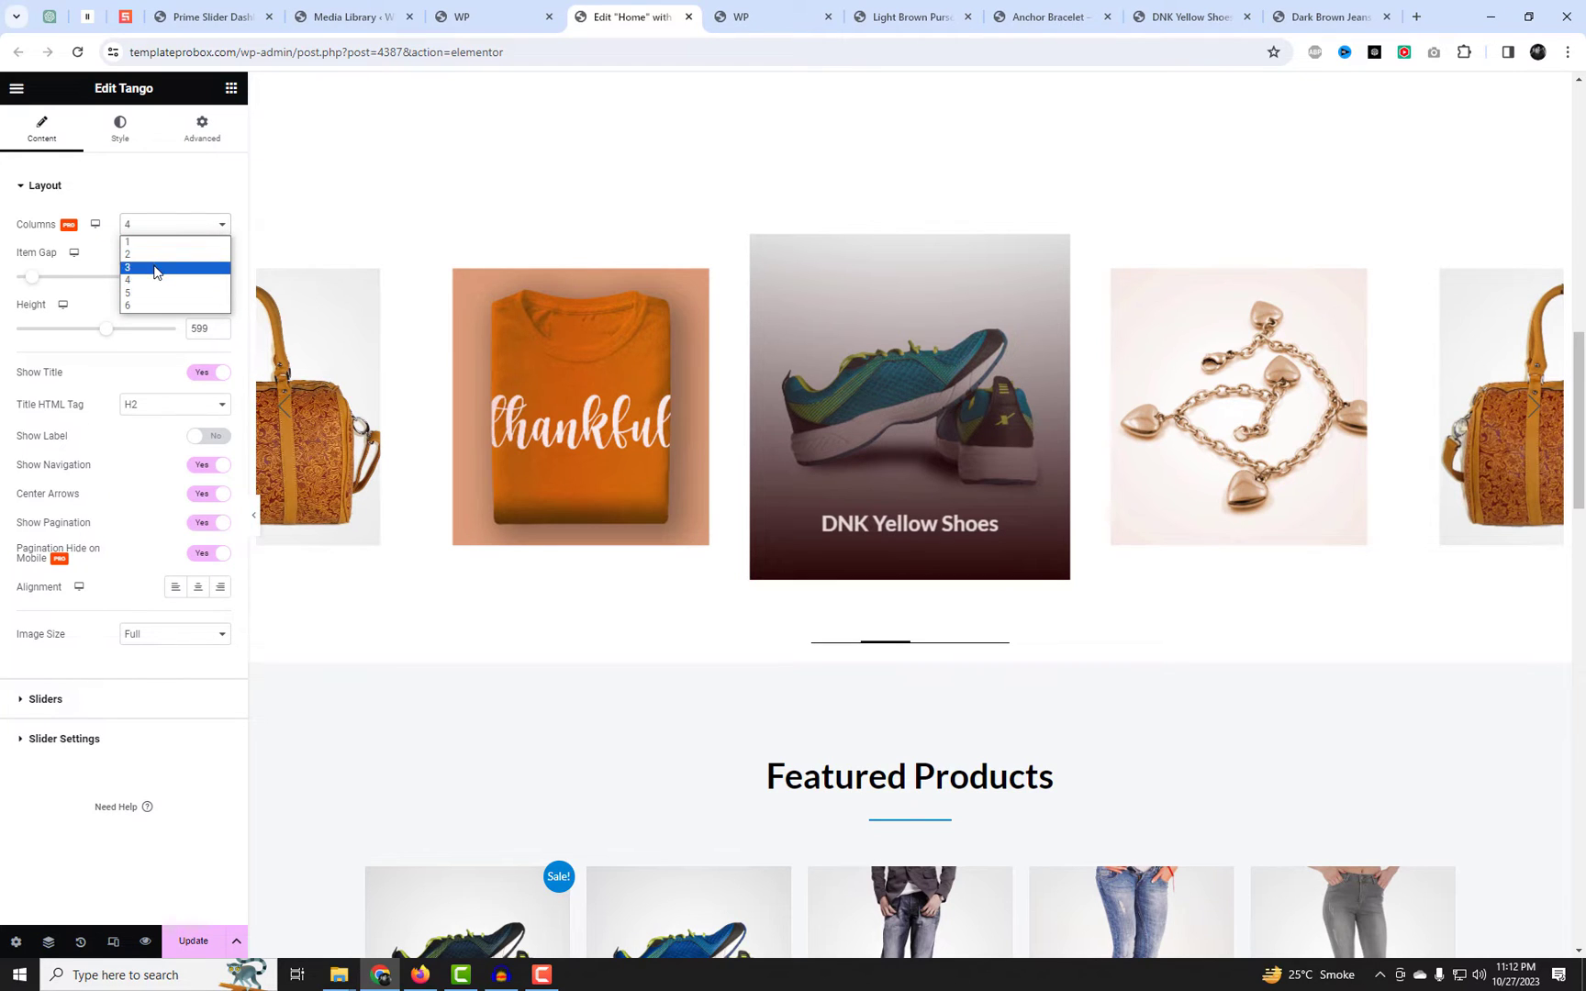
click(154, 266)
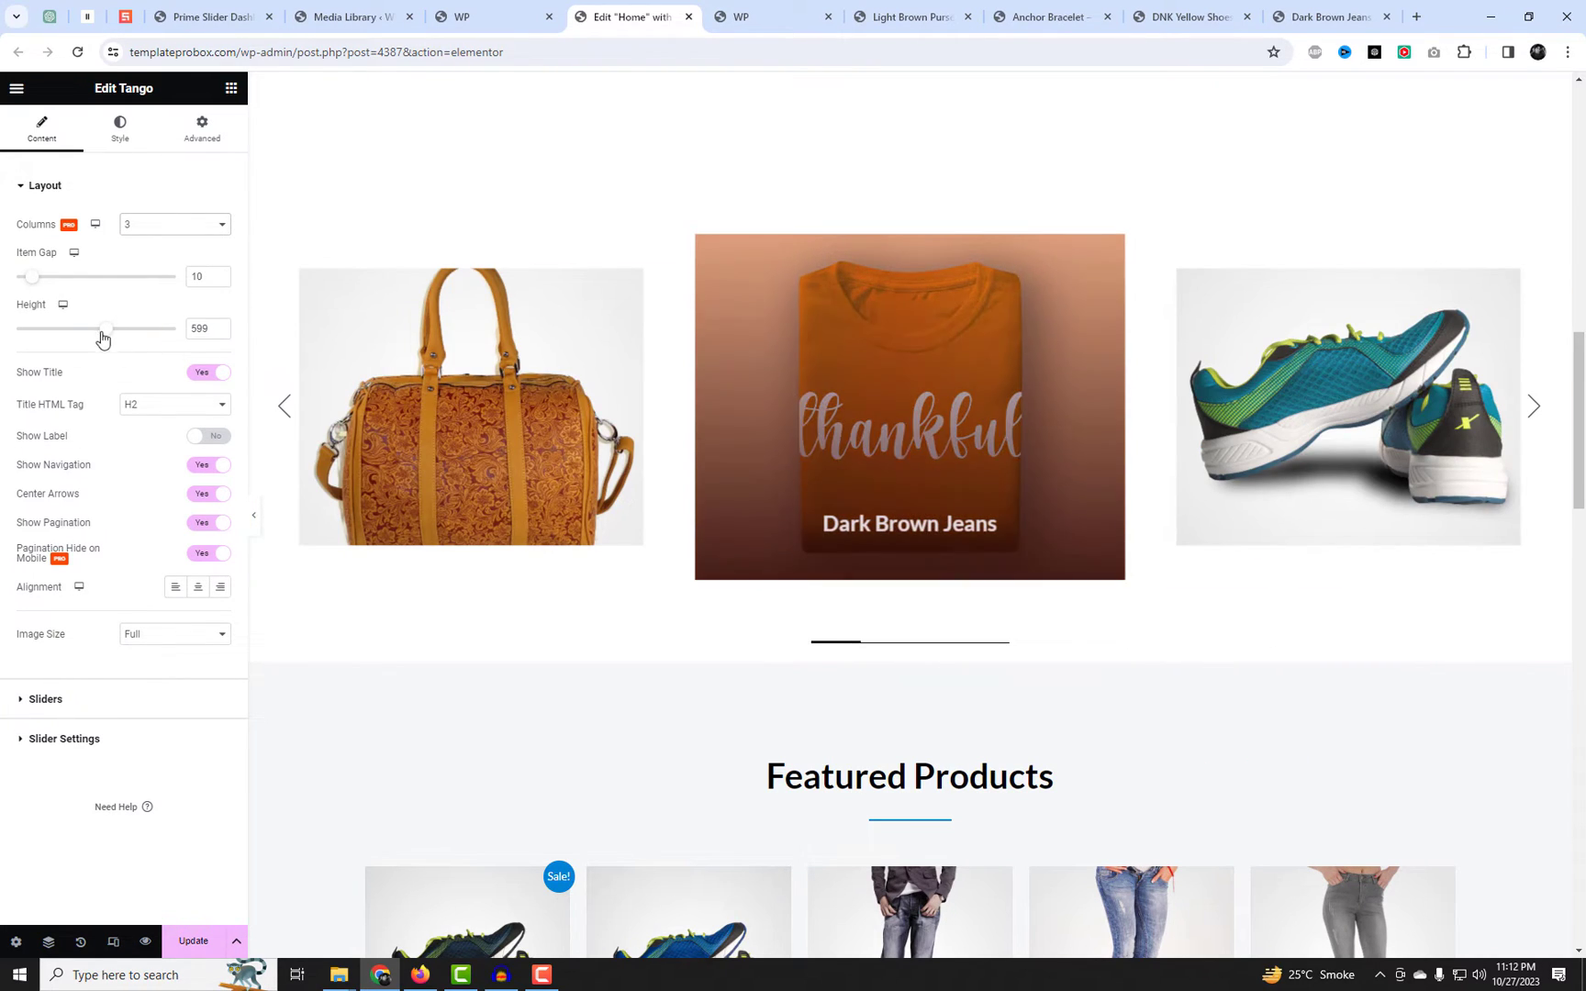
mouse_move(101, 332)
mouse_down()
mouse_move(155, 338)
mouse_move(130, 341)
mouse_up()
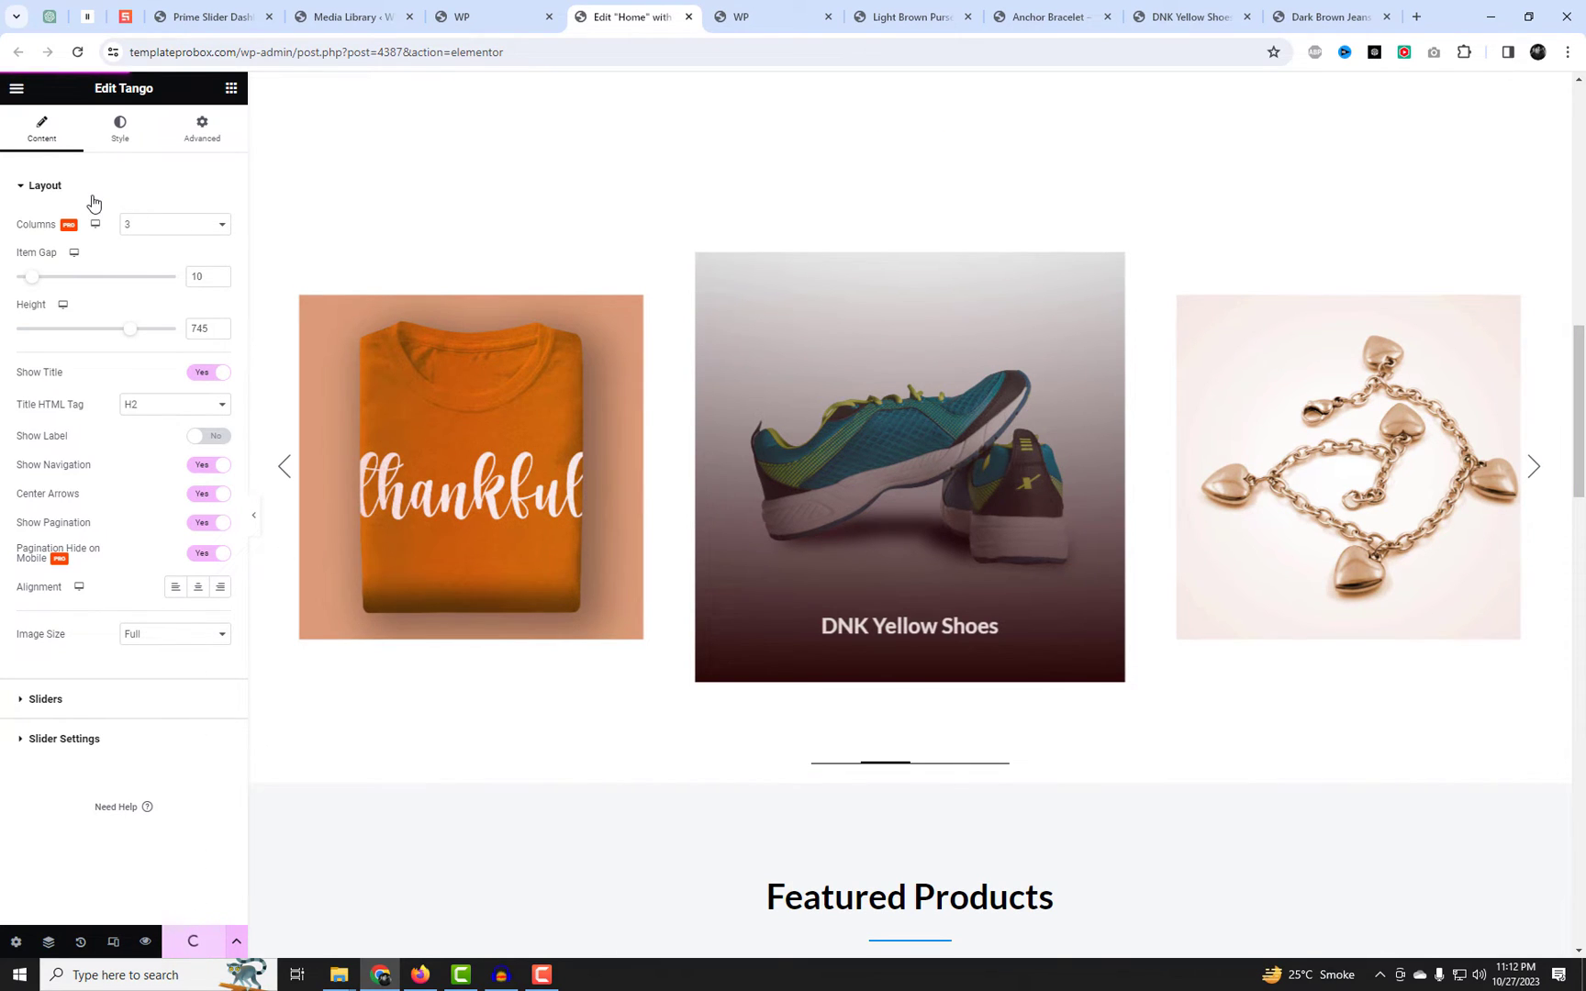
Change the layout in the Tango slider's slider settings to Coverflow and update the page.
click(109, 693)
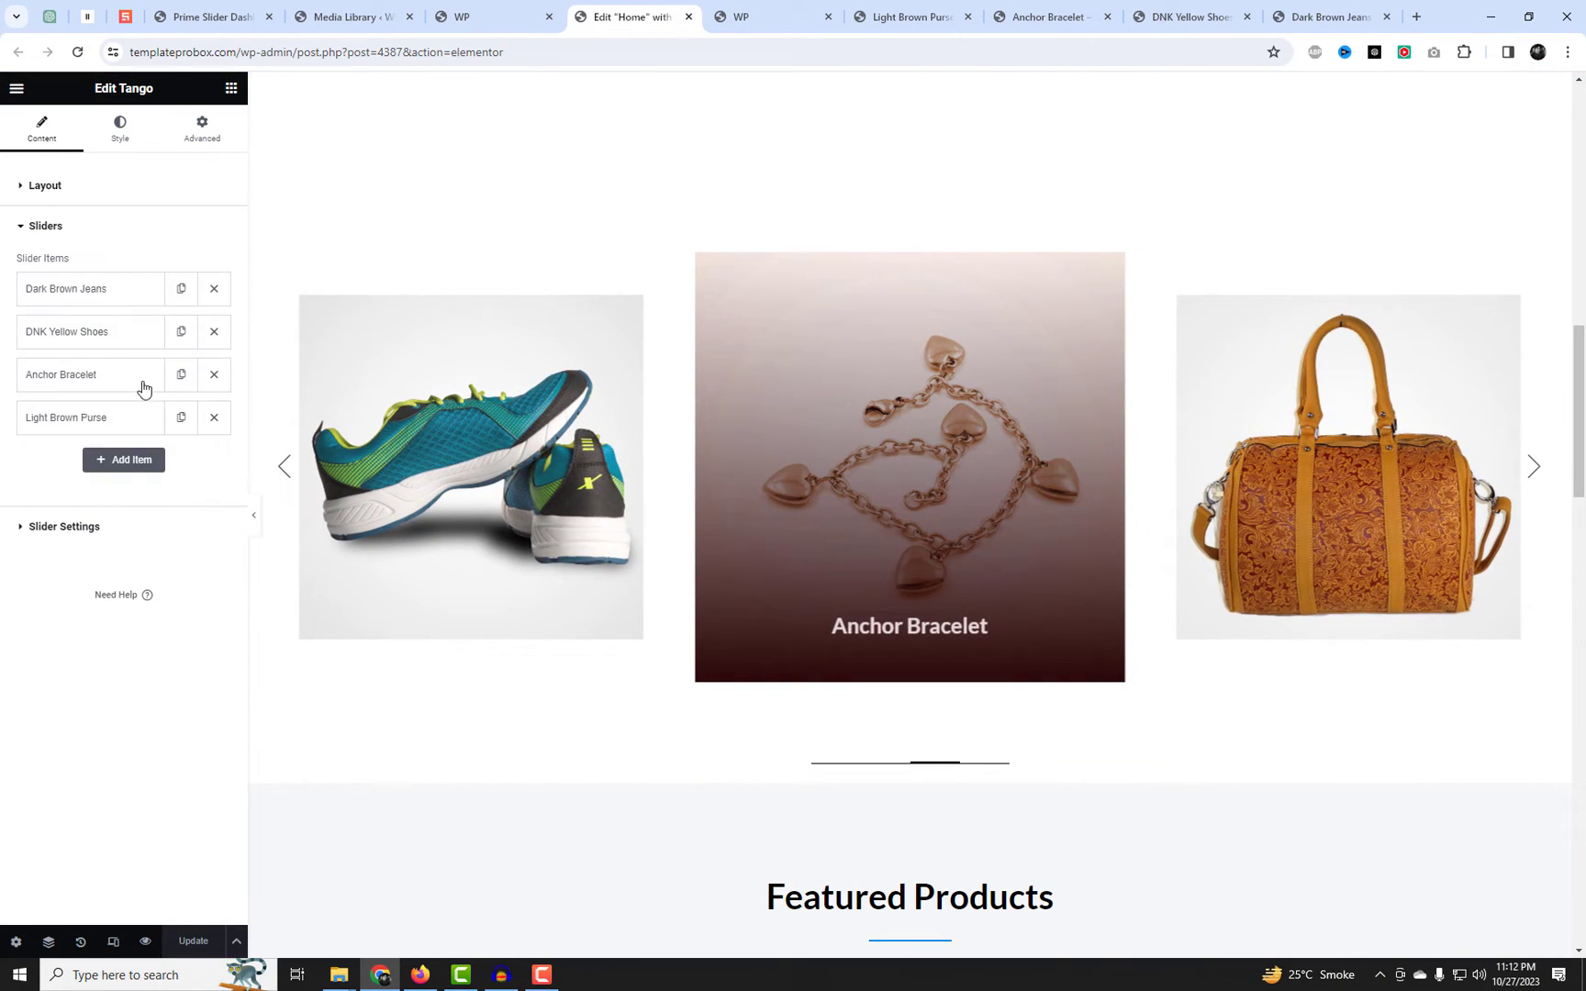
click(135, 528)
click(156, 308)
click(152, 330)
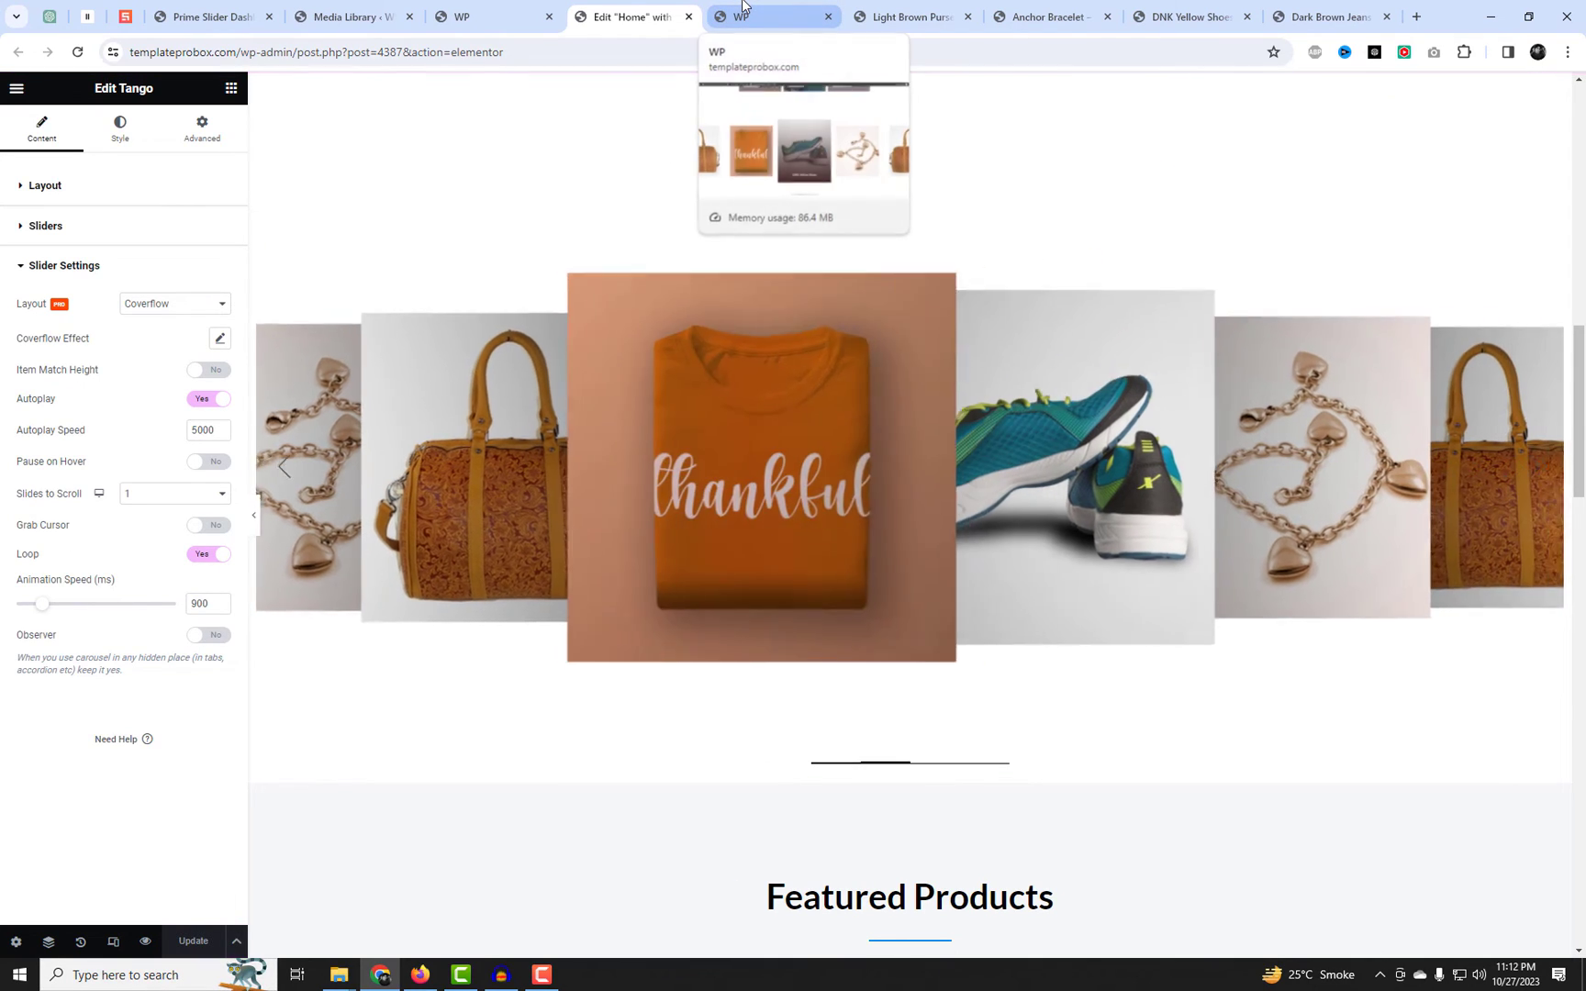
Reload the live shop page and test the Coverflow slider by moving through its slides and opening the DNK Yellow Shoes product link.
click(743, 16)
key(F5)
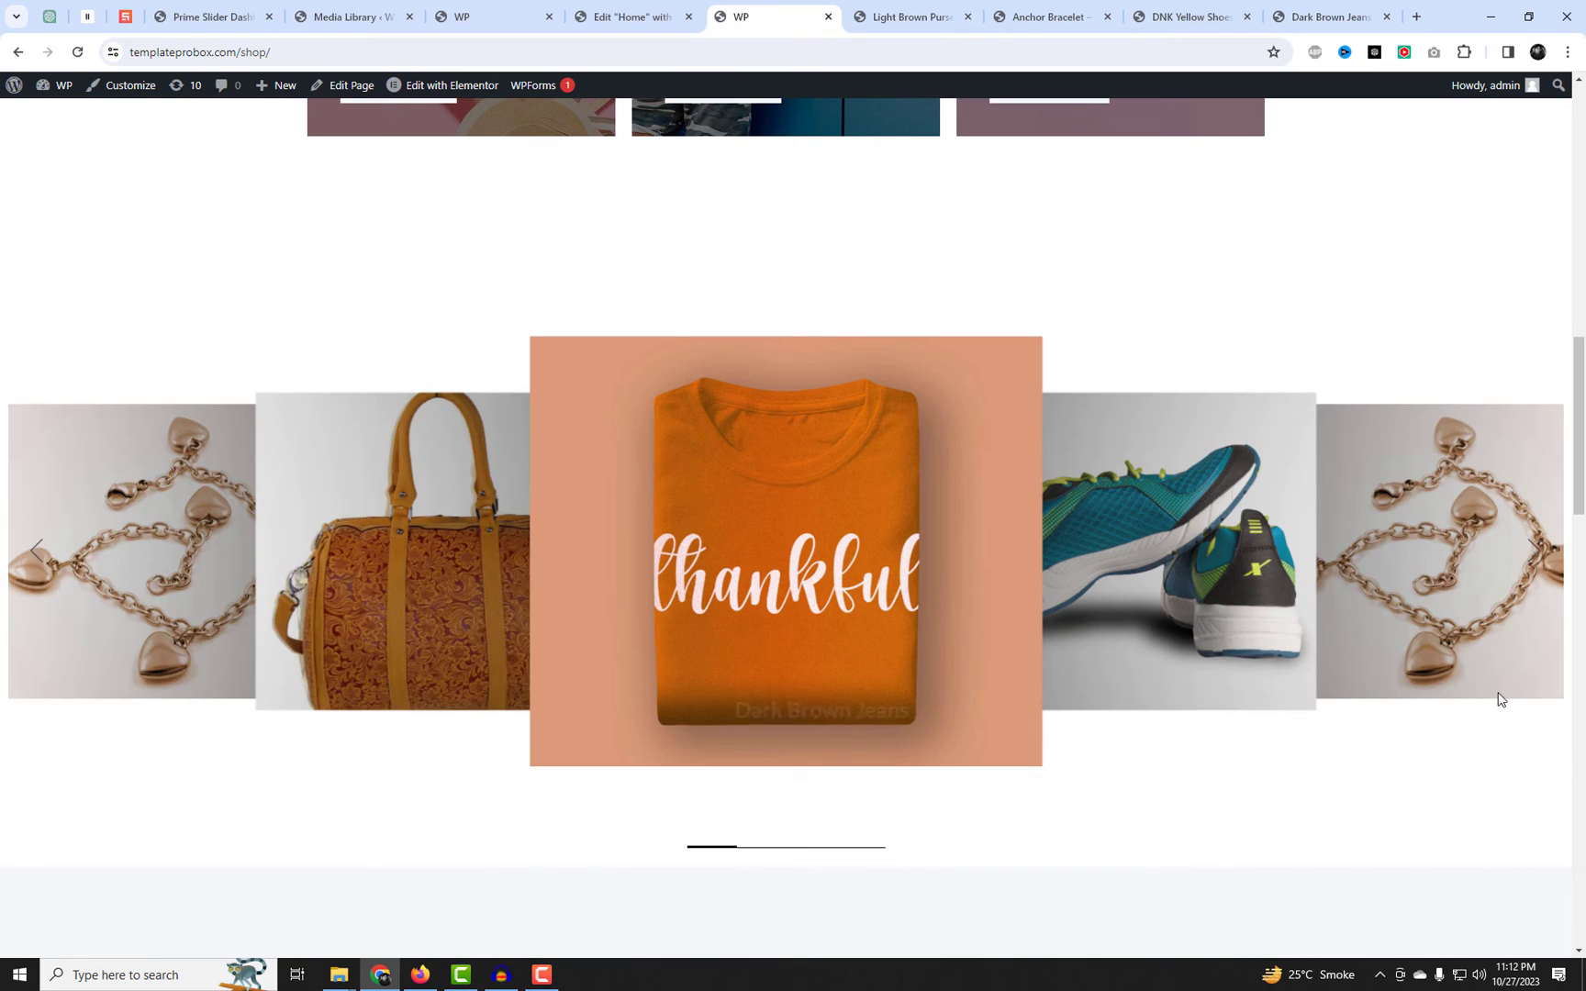
click(1469, 594)
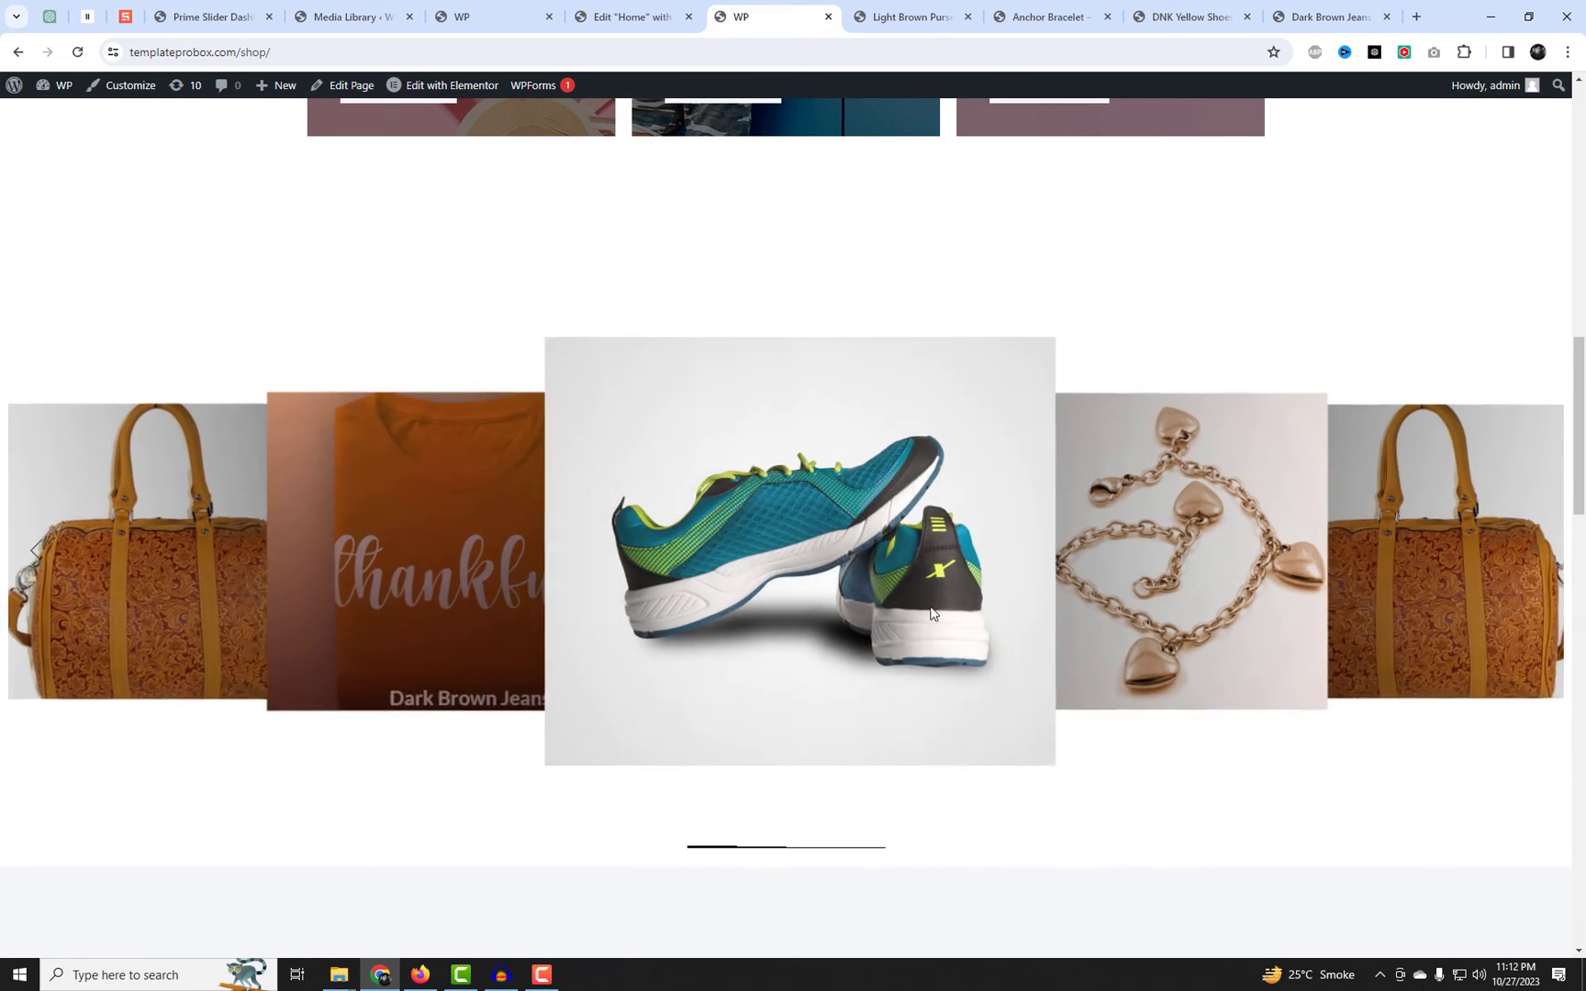
click(1178, 586)
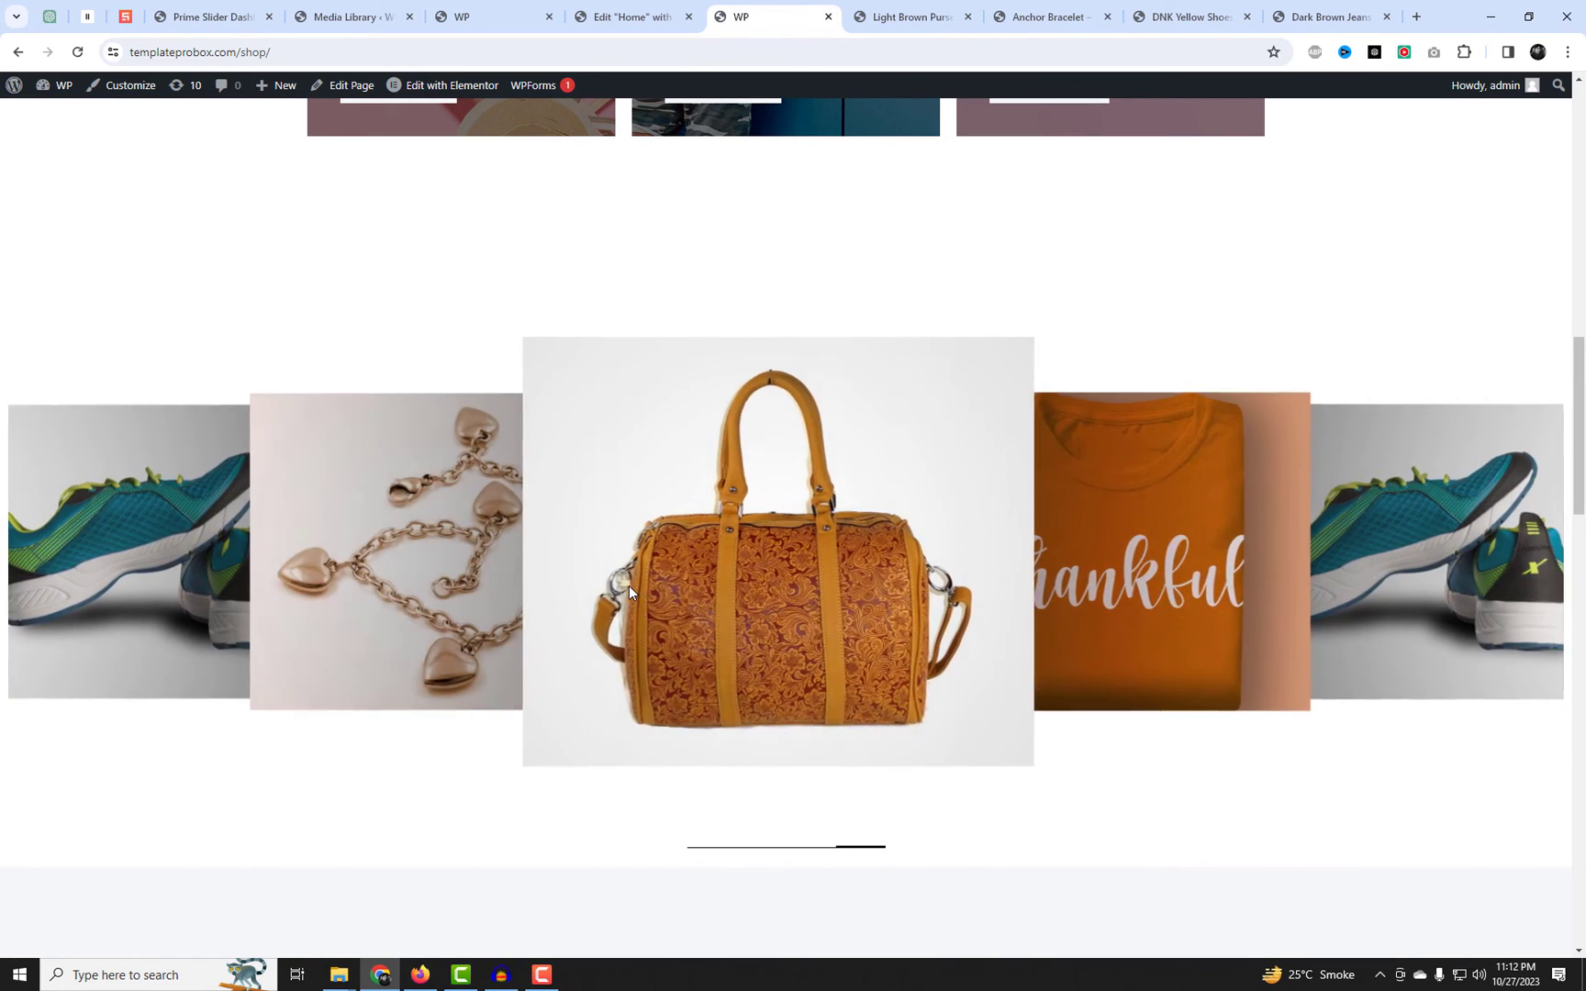
click(1152, 594)
click(1123, 574)
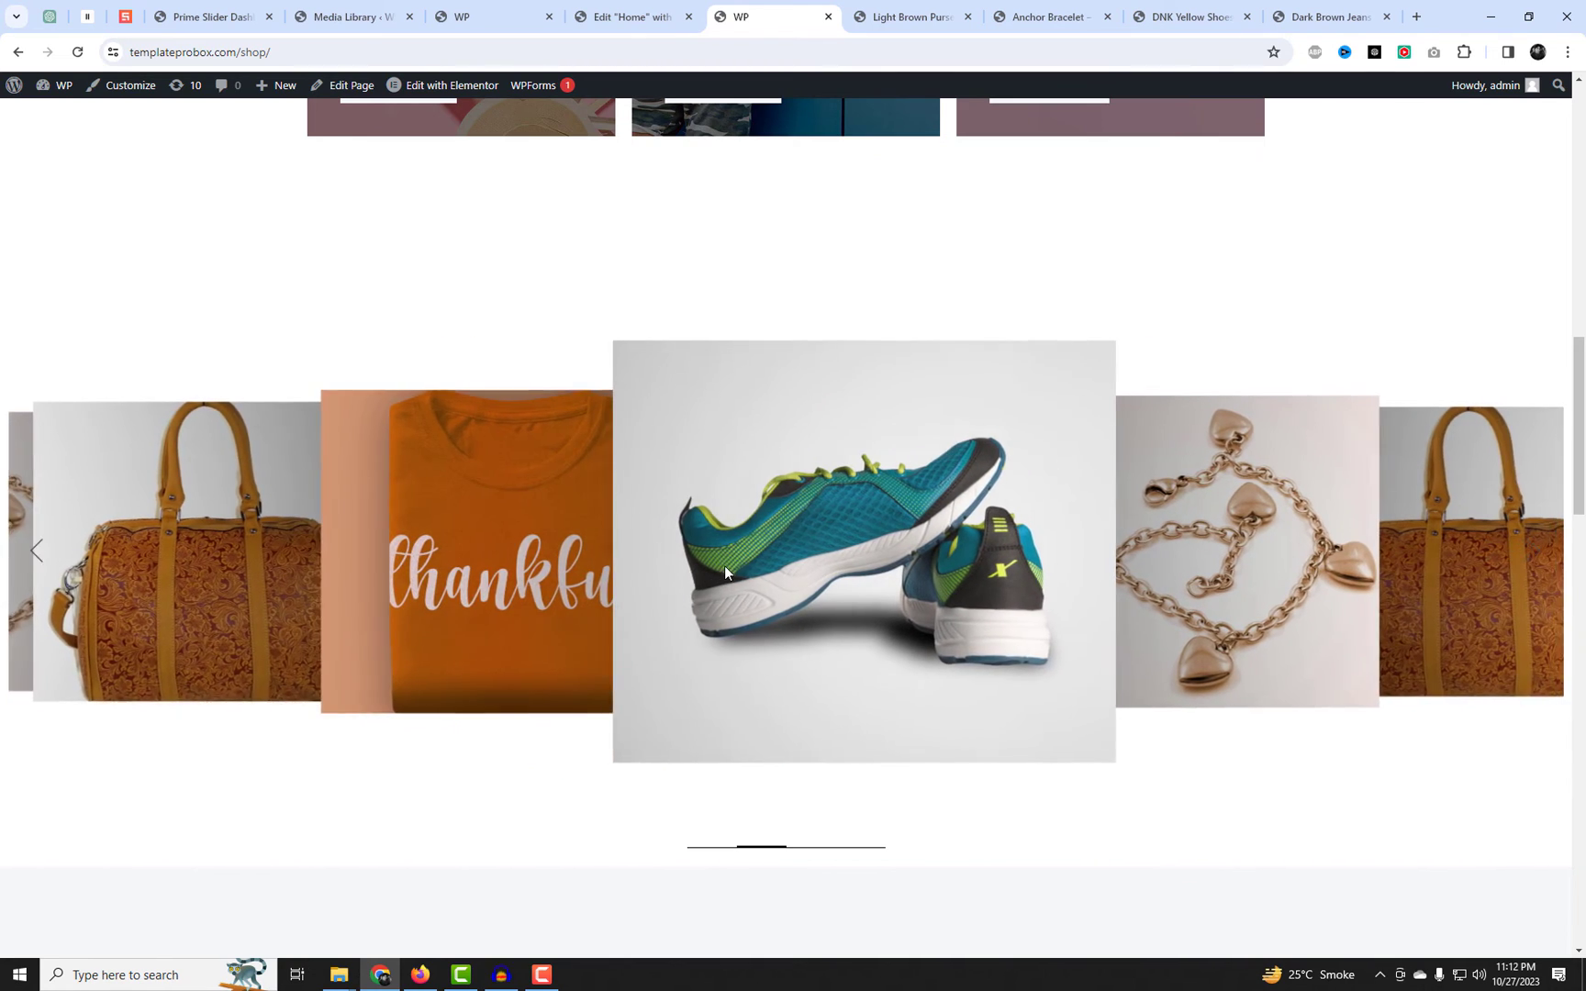
click(766, 720)
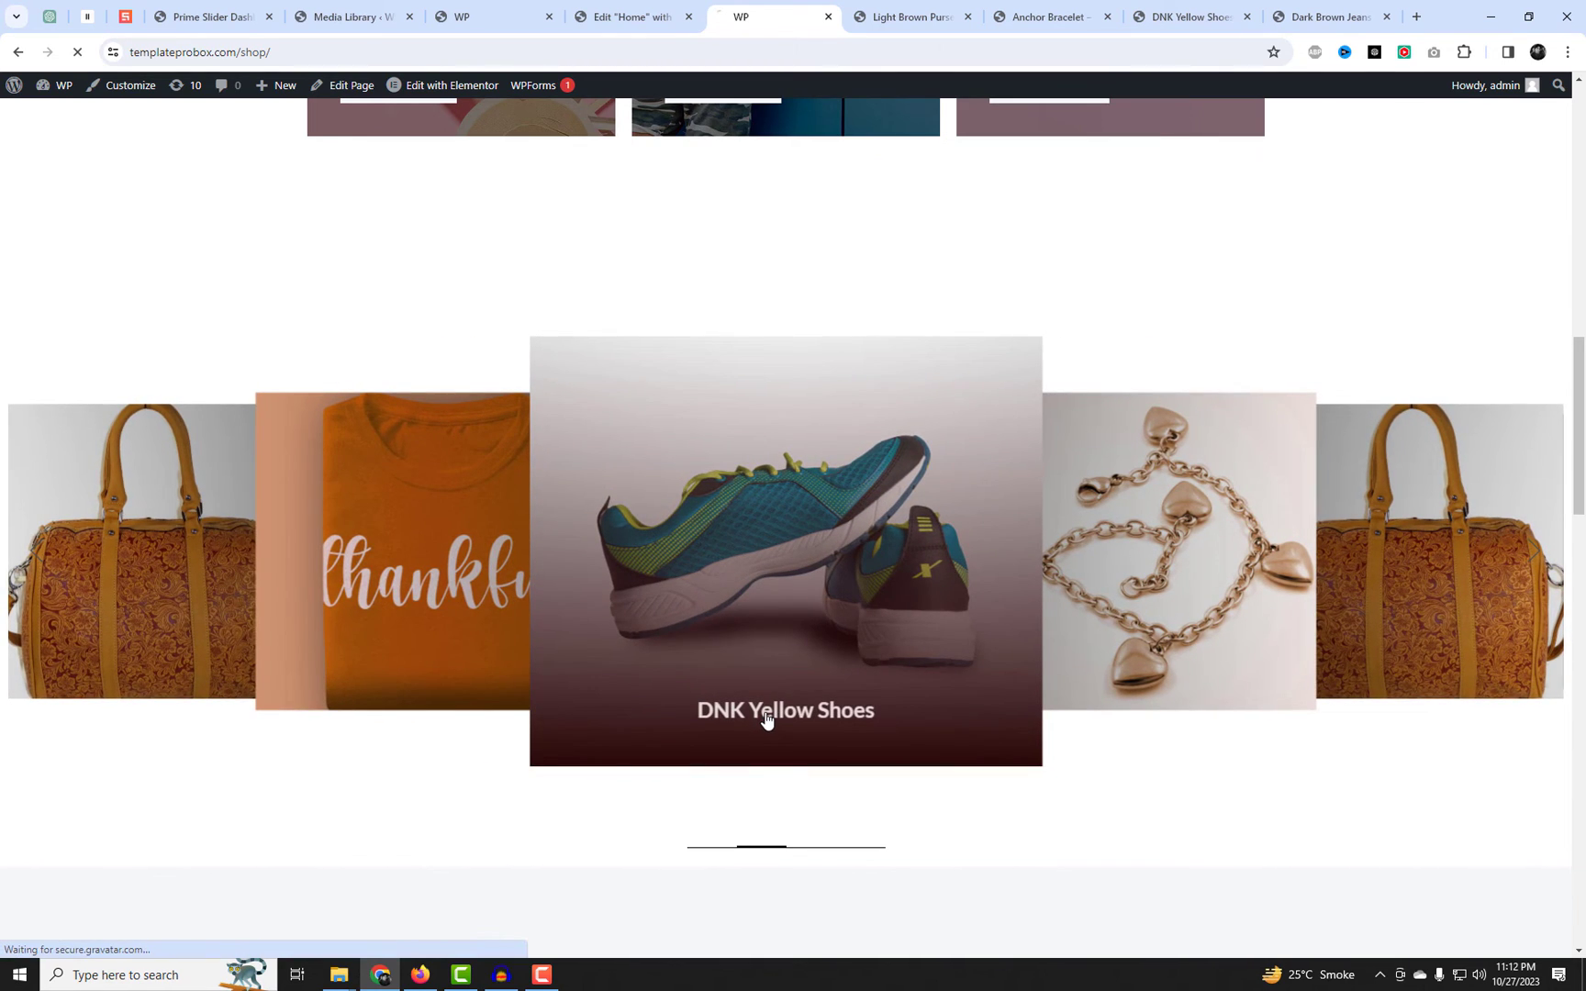